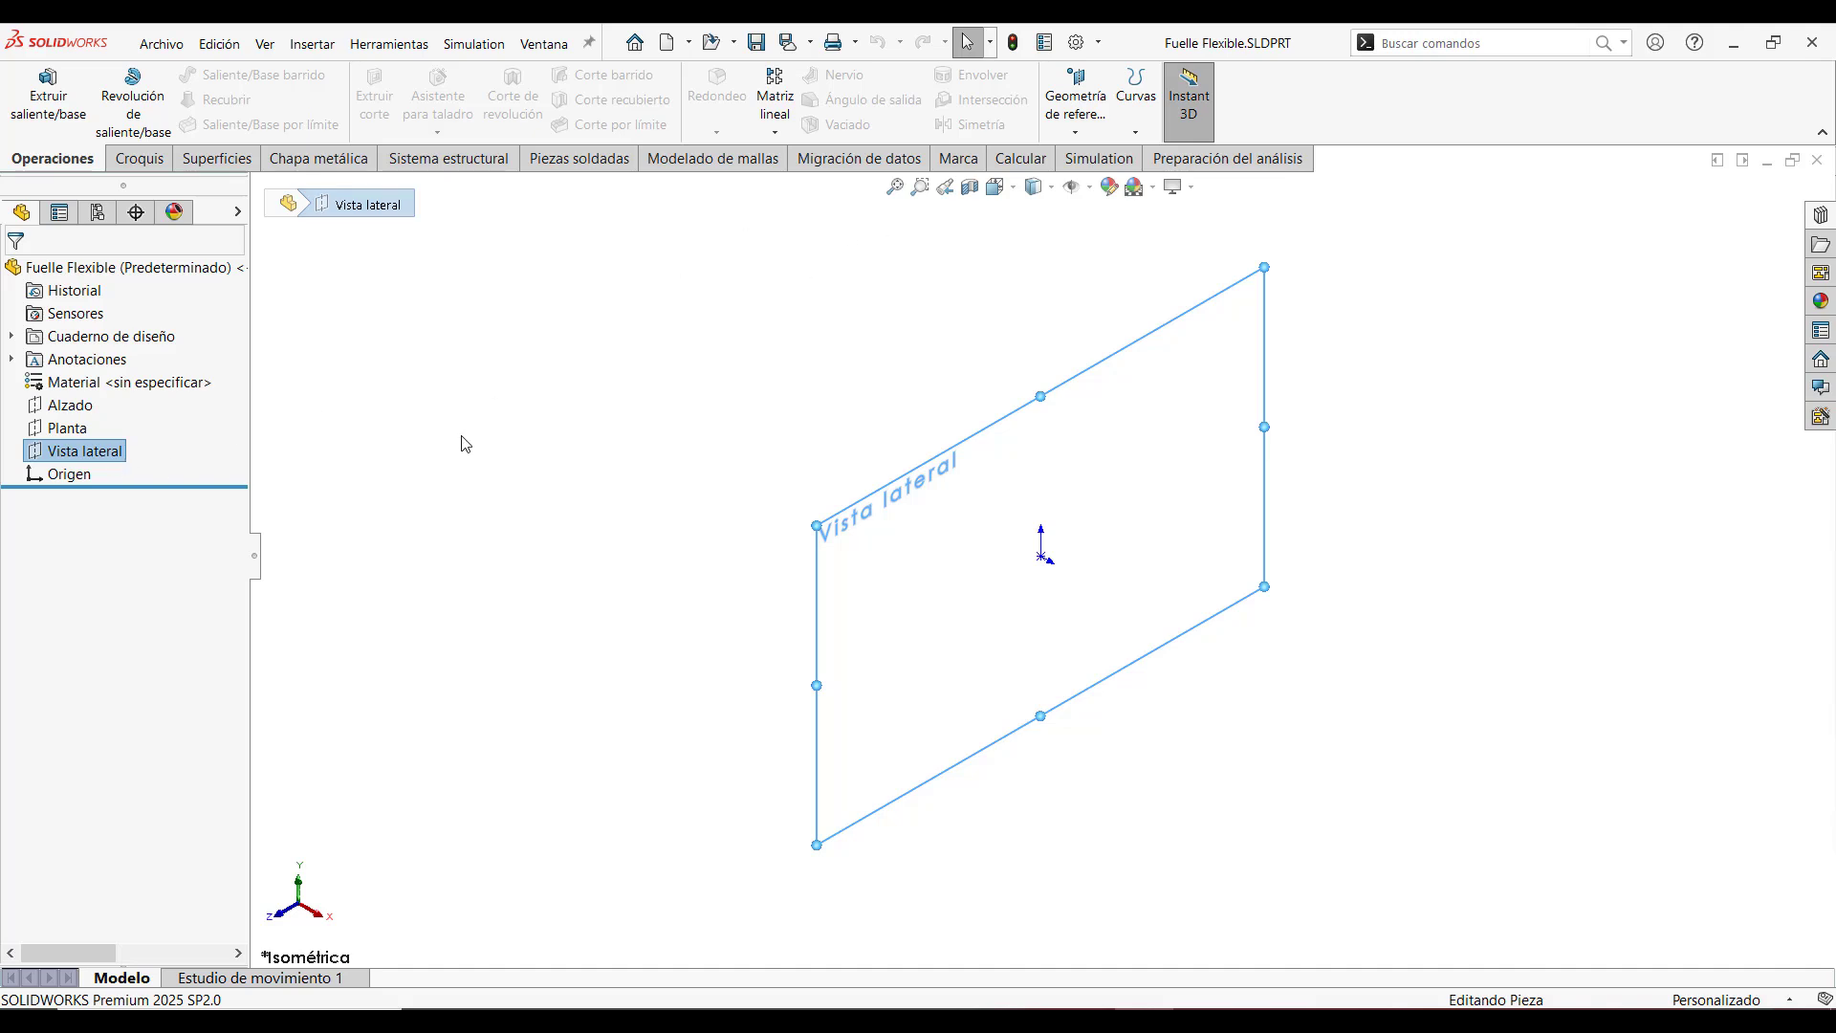
Create a reference plane offset 460 mm from the Vista lateral plane
{"action": "left_click", "coordinate": [1098, 137]}
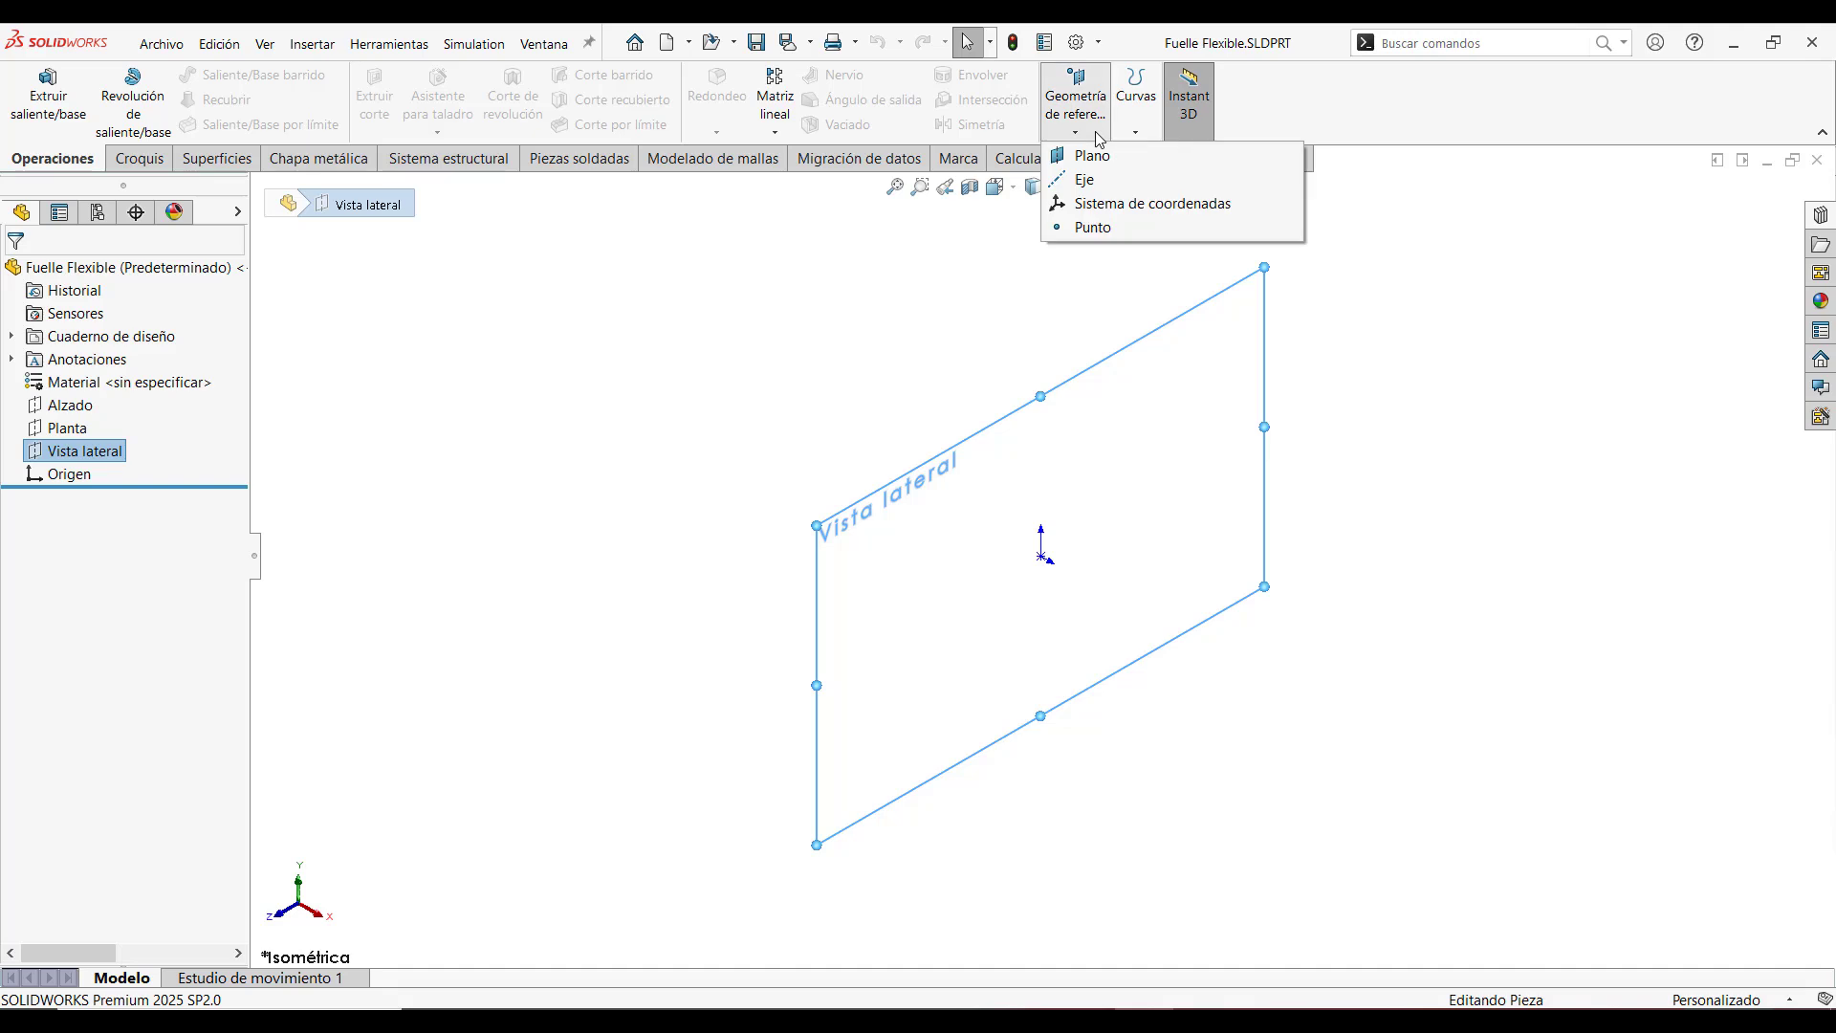
{"action": "left_click", "coordinate": [1091, 156]}
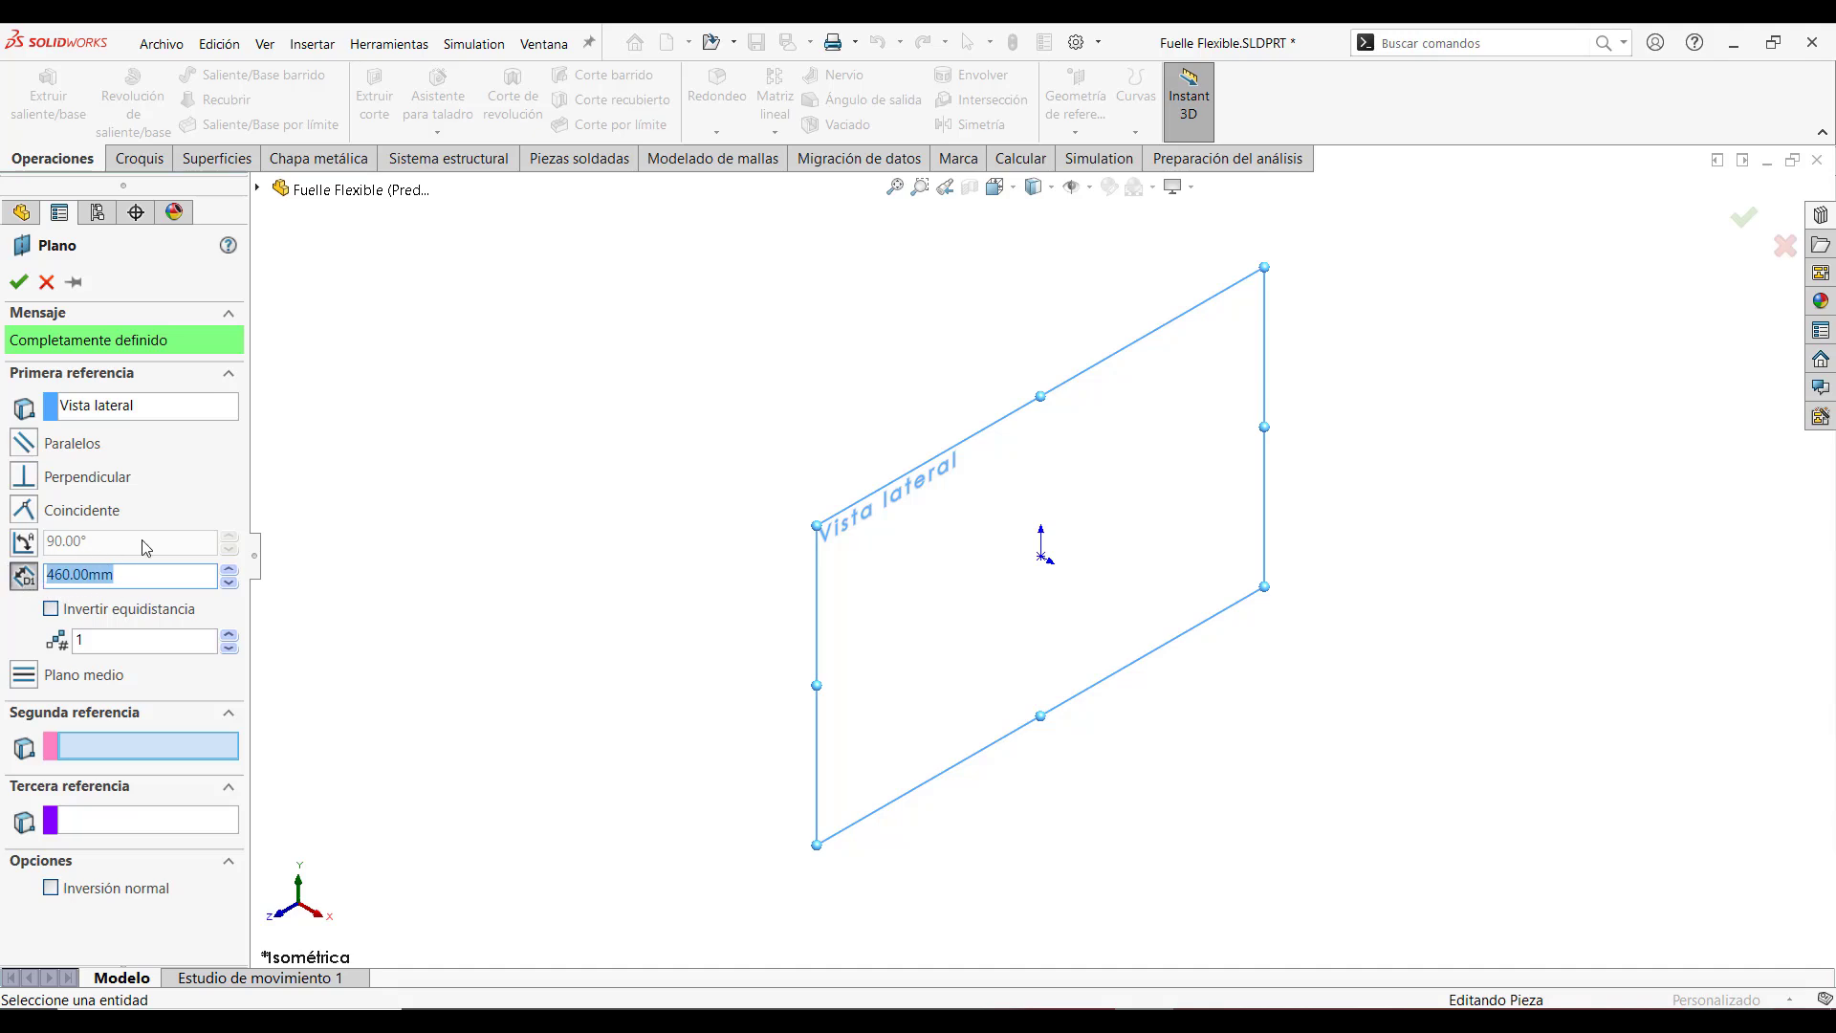
{"action": "left_click", "coordinate": [18, 282]}
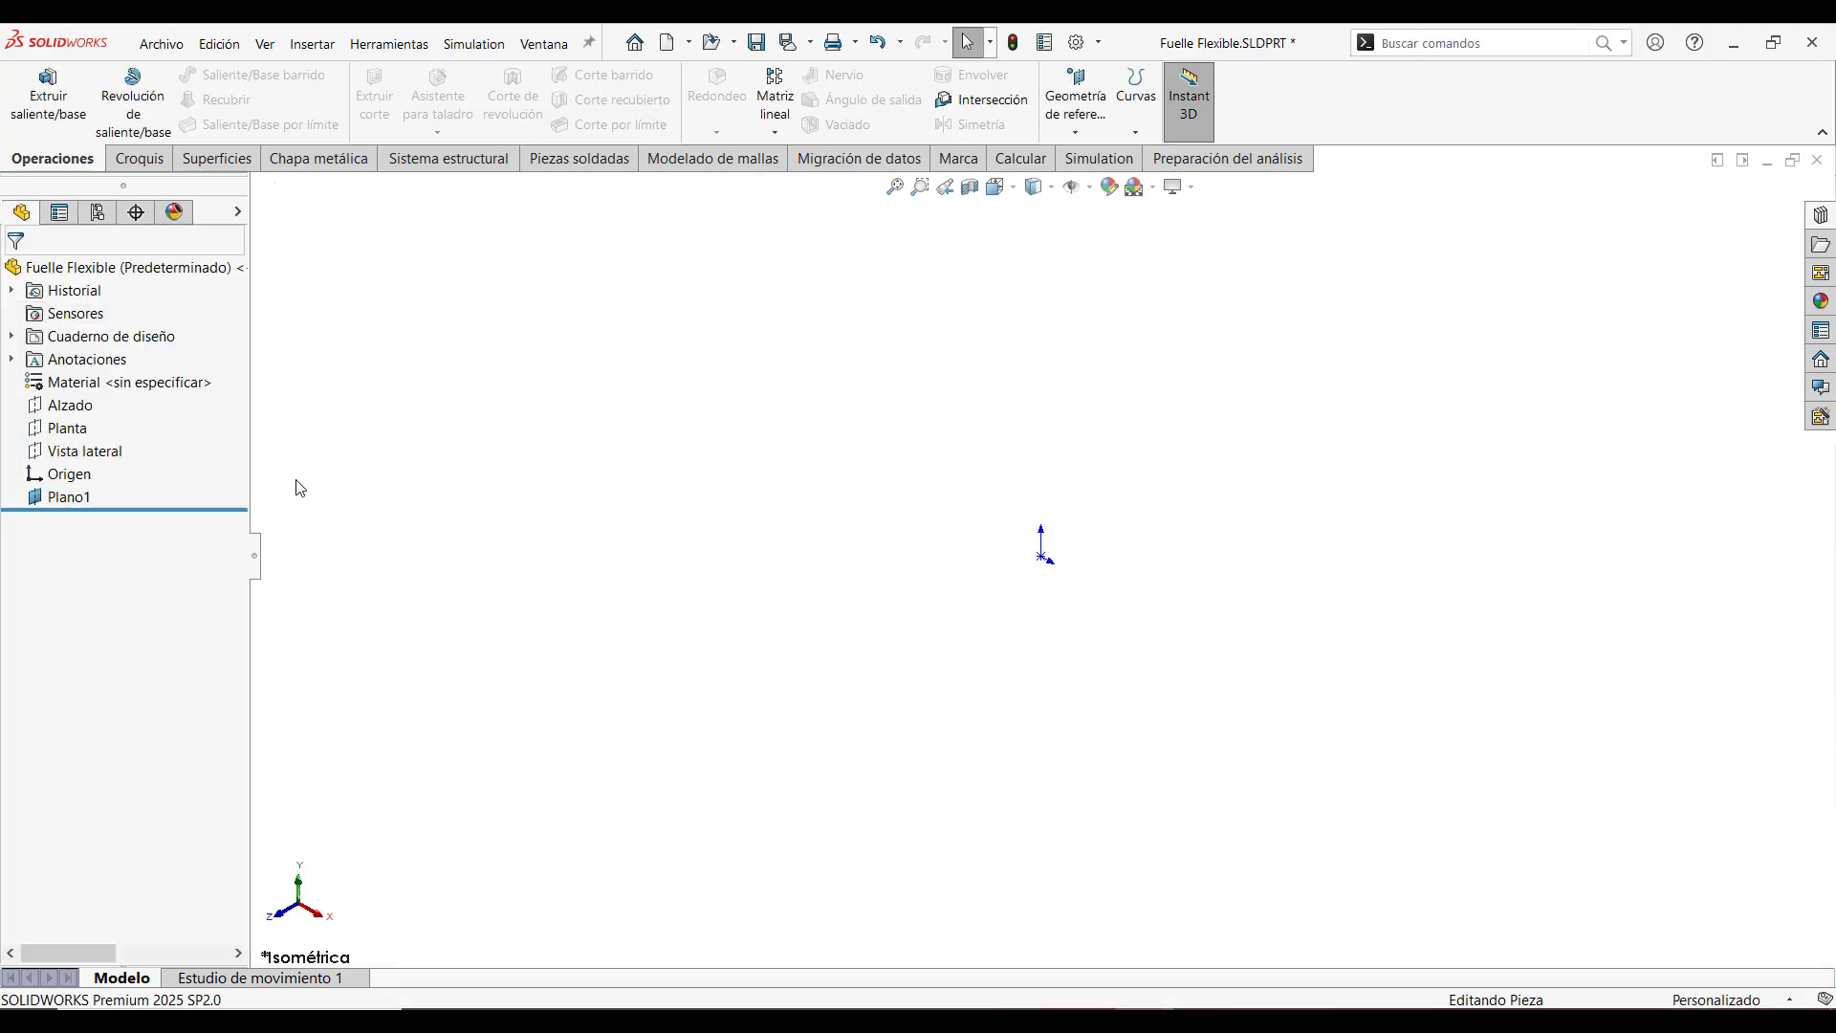
{"action": "key", "text": "f"}
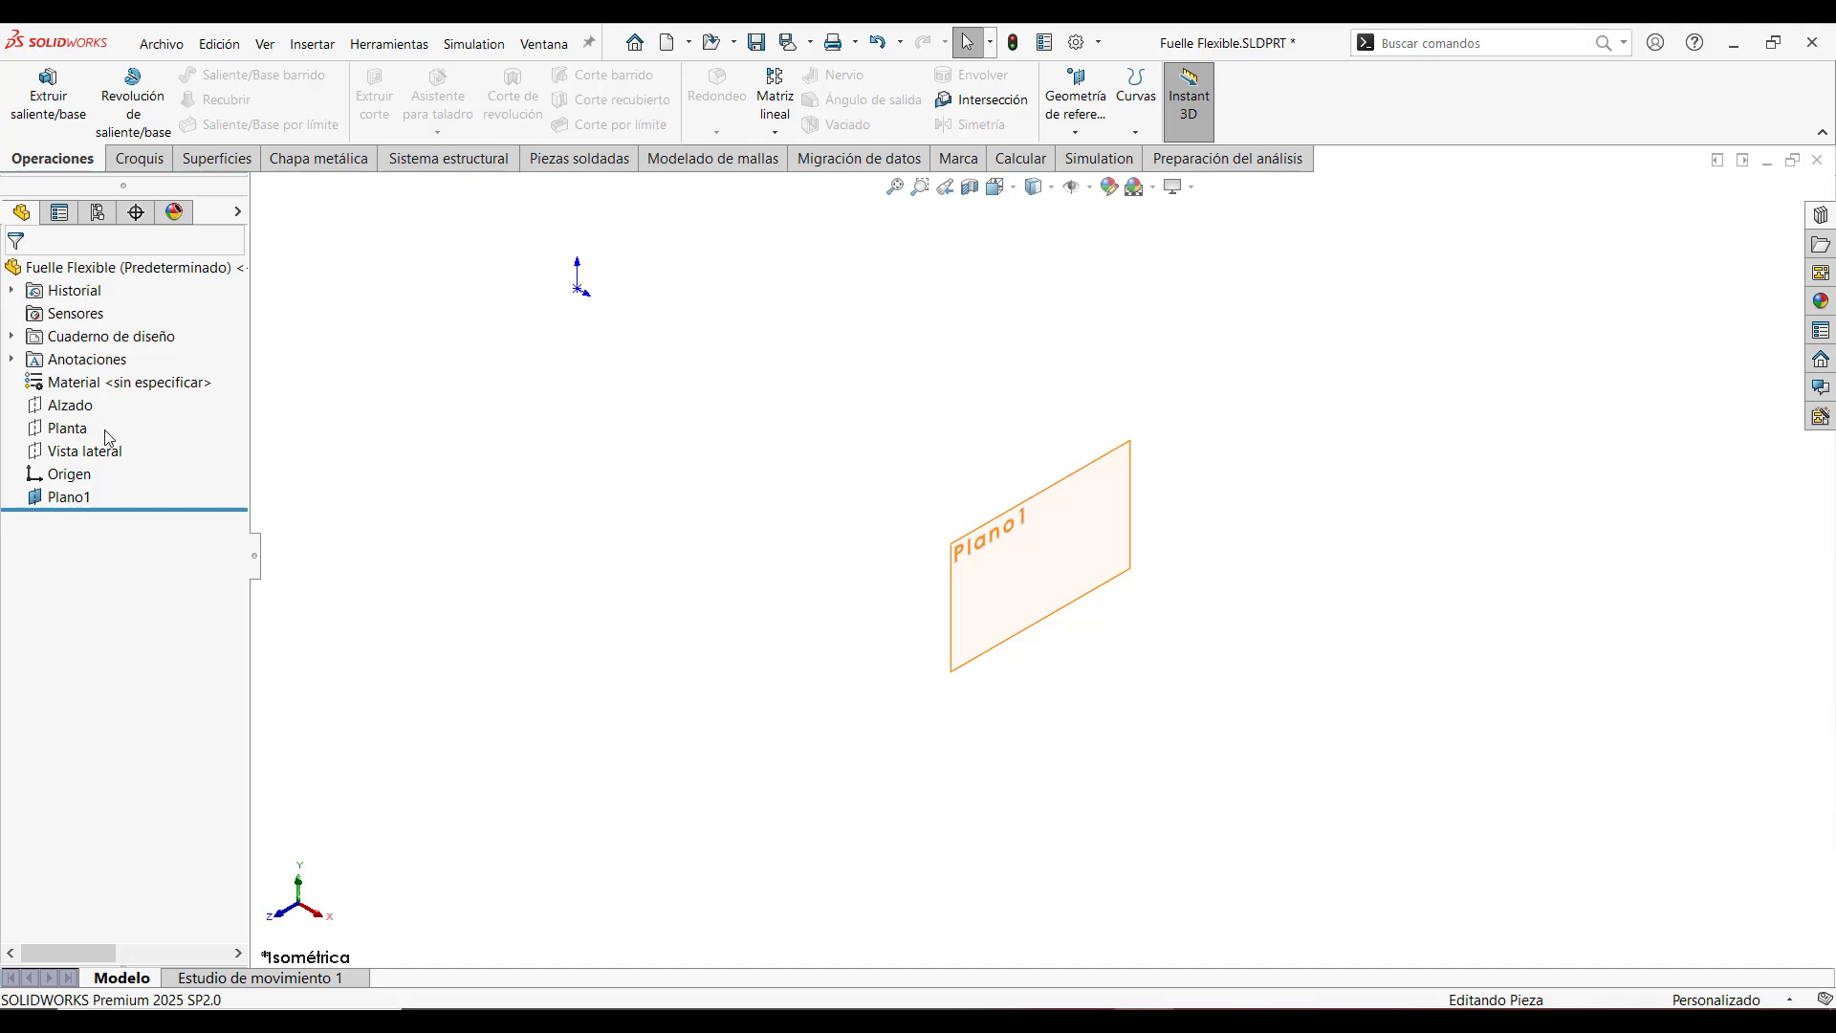
Start a sketch on the Alzado plane and draw a 460 mm horizontal construction line from the origin towards Plano1
{"action": "left_click", "coordinate": [80, 411]}
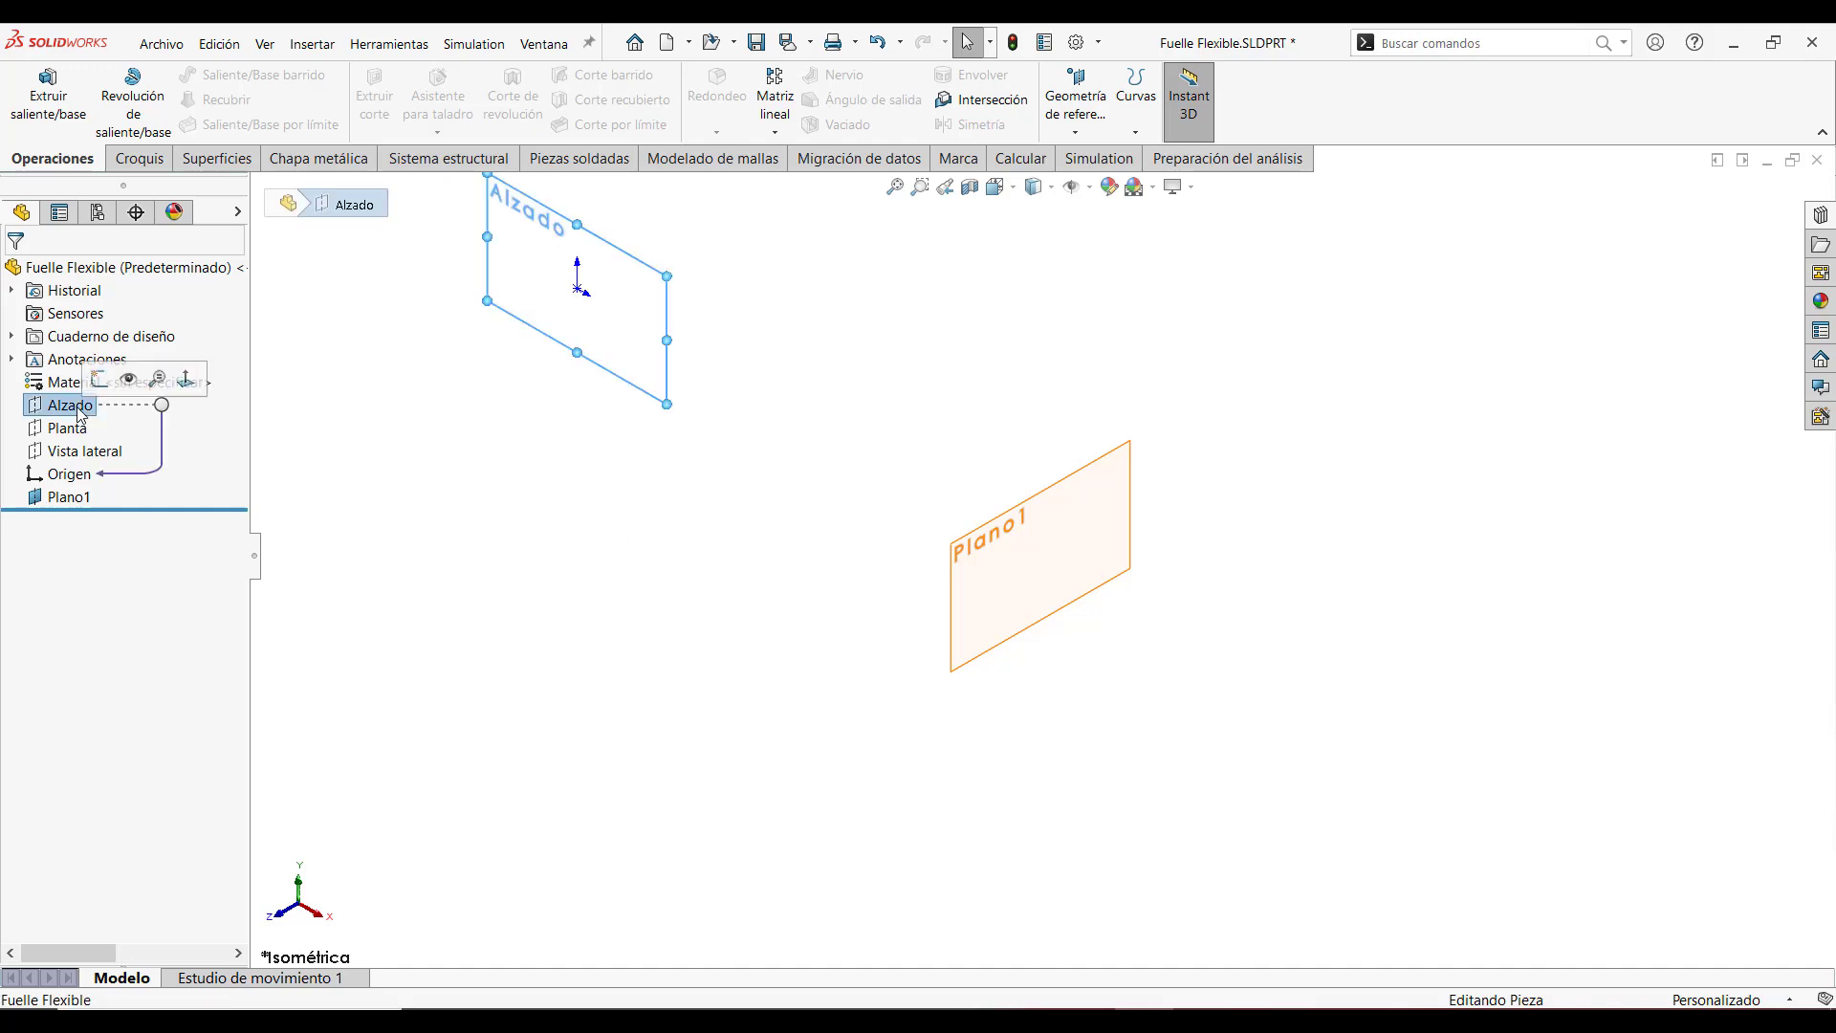
{"action": "left_click", "coordinate": [101, 390]}
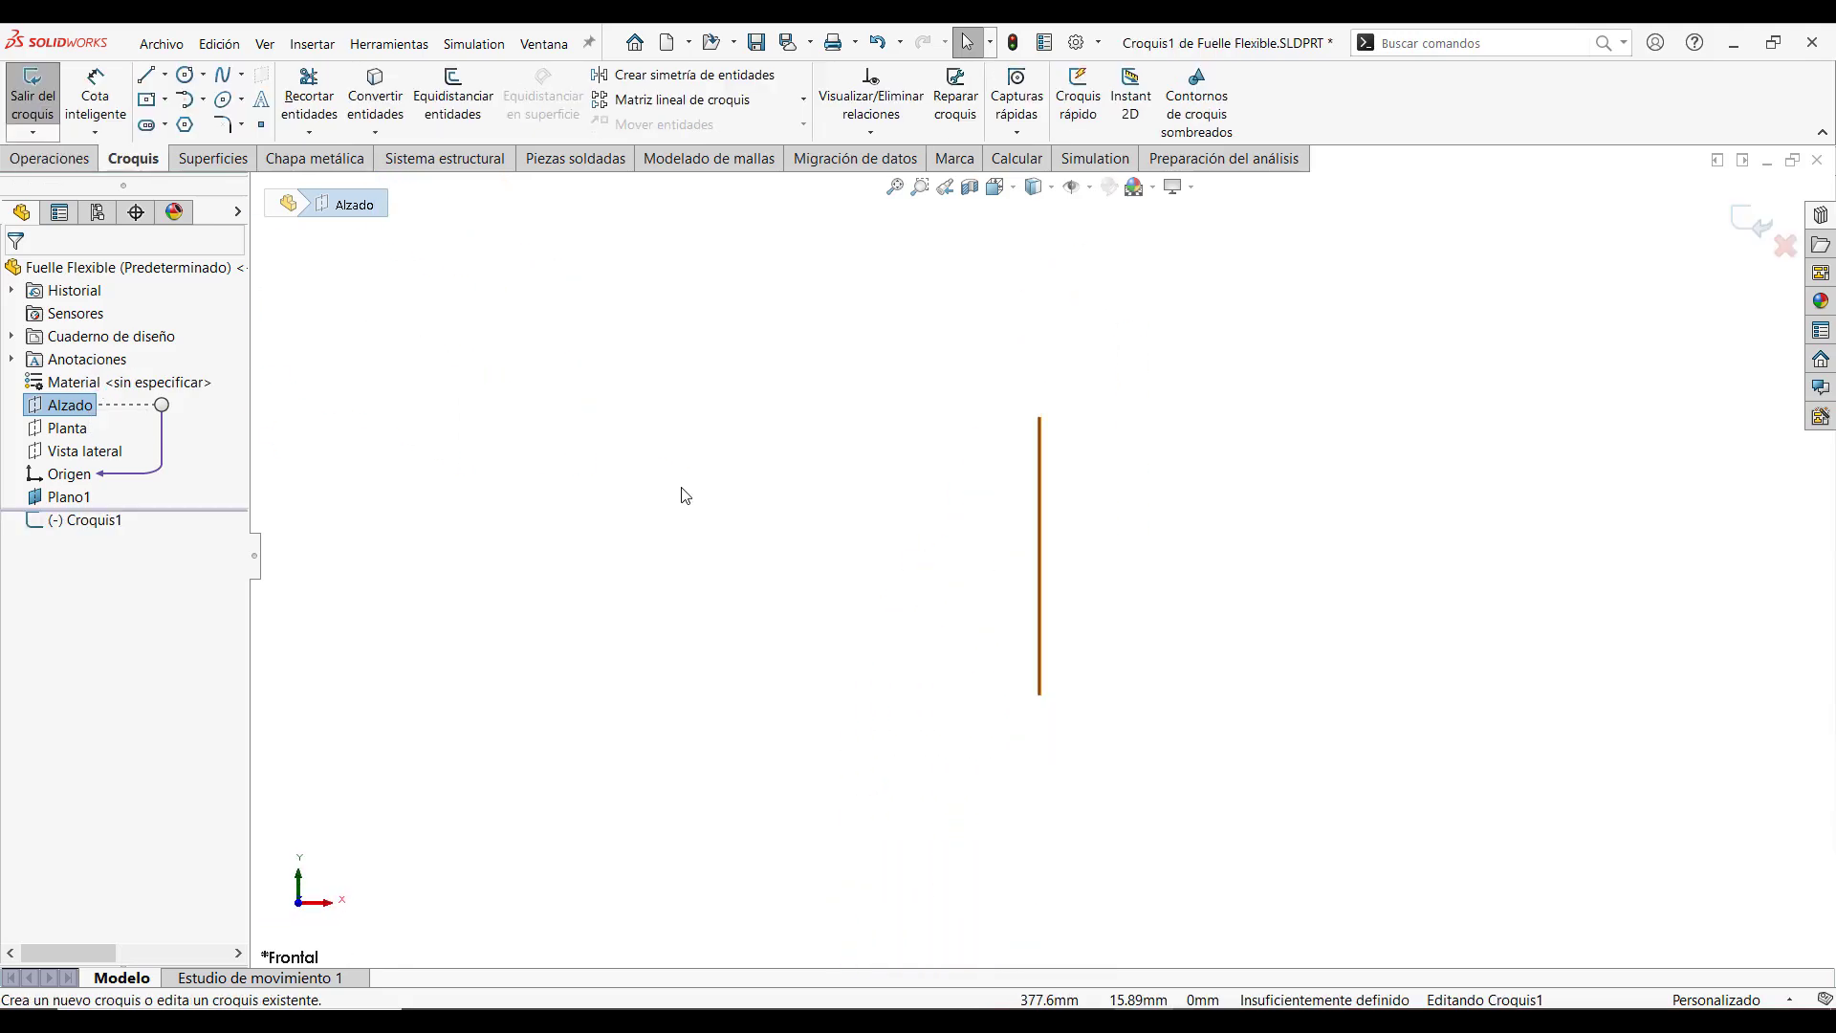
{"action": "scroll", "coordinate": [846, 533], "scroll_direction": "down", "scroll_amount": 1}
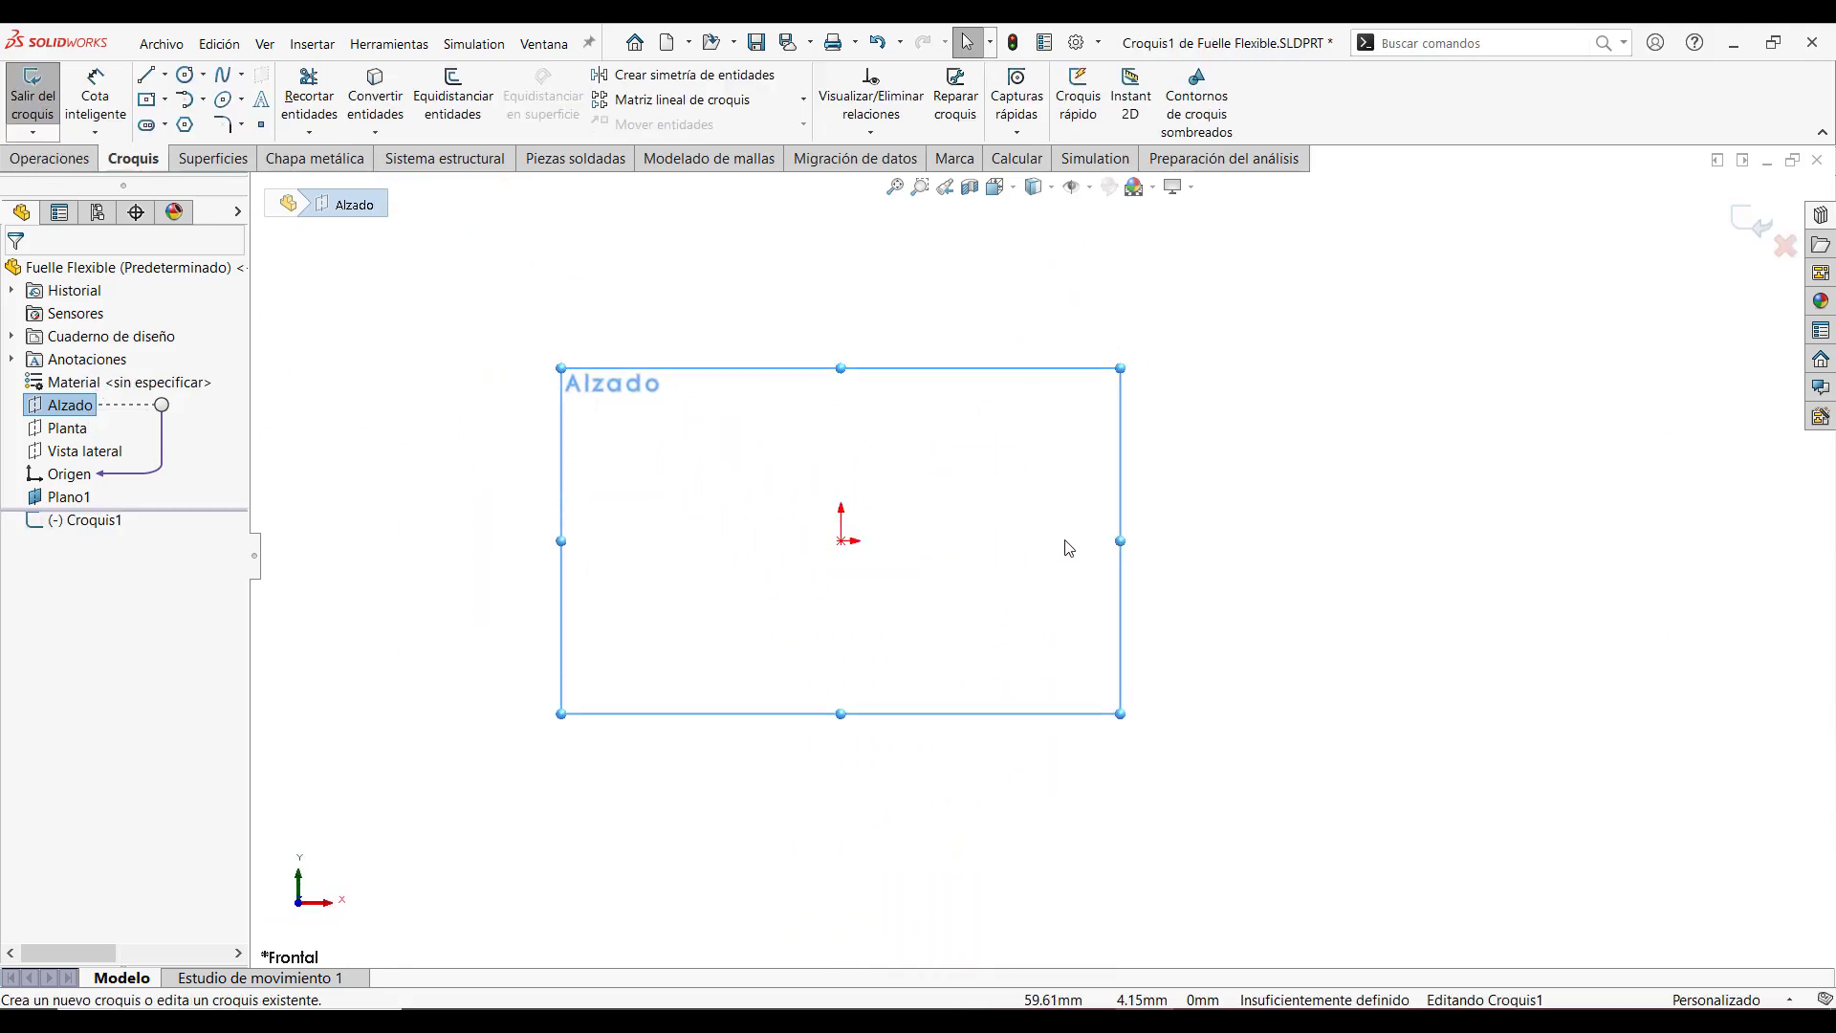
{"action": "scroll", "coordinate": [1047, 541], "scroll_direction": "up", "scroll_amount": 4}
{"action": "scroll", "coordinate": [1549, 547], "scroll_direction": "down", "scroll_amount": 1}
{"action": "key", "text": "s"}
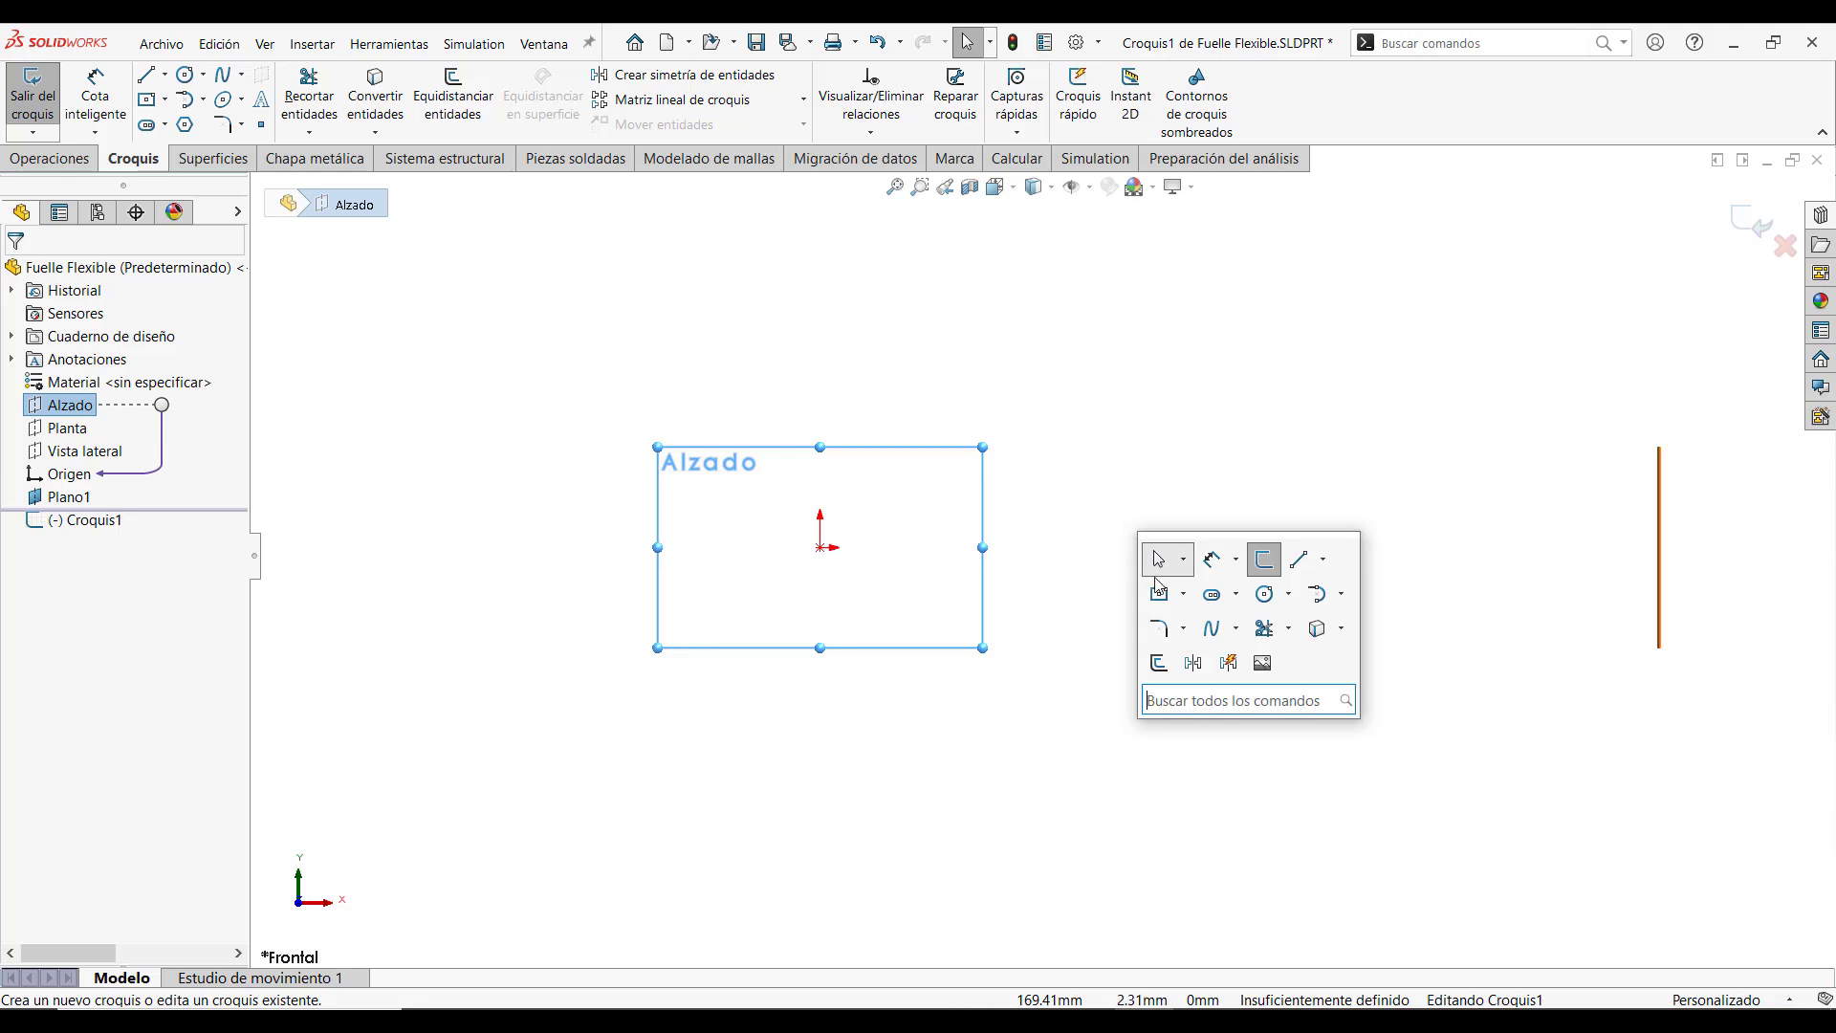
{"action": "left_click", "coordinate": [1323, 559]}
{"action": "left_click", "coordinate": [1327, 613]}
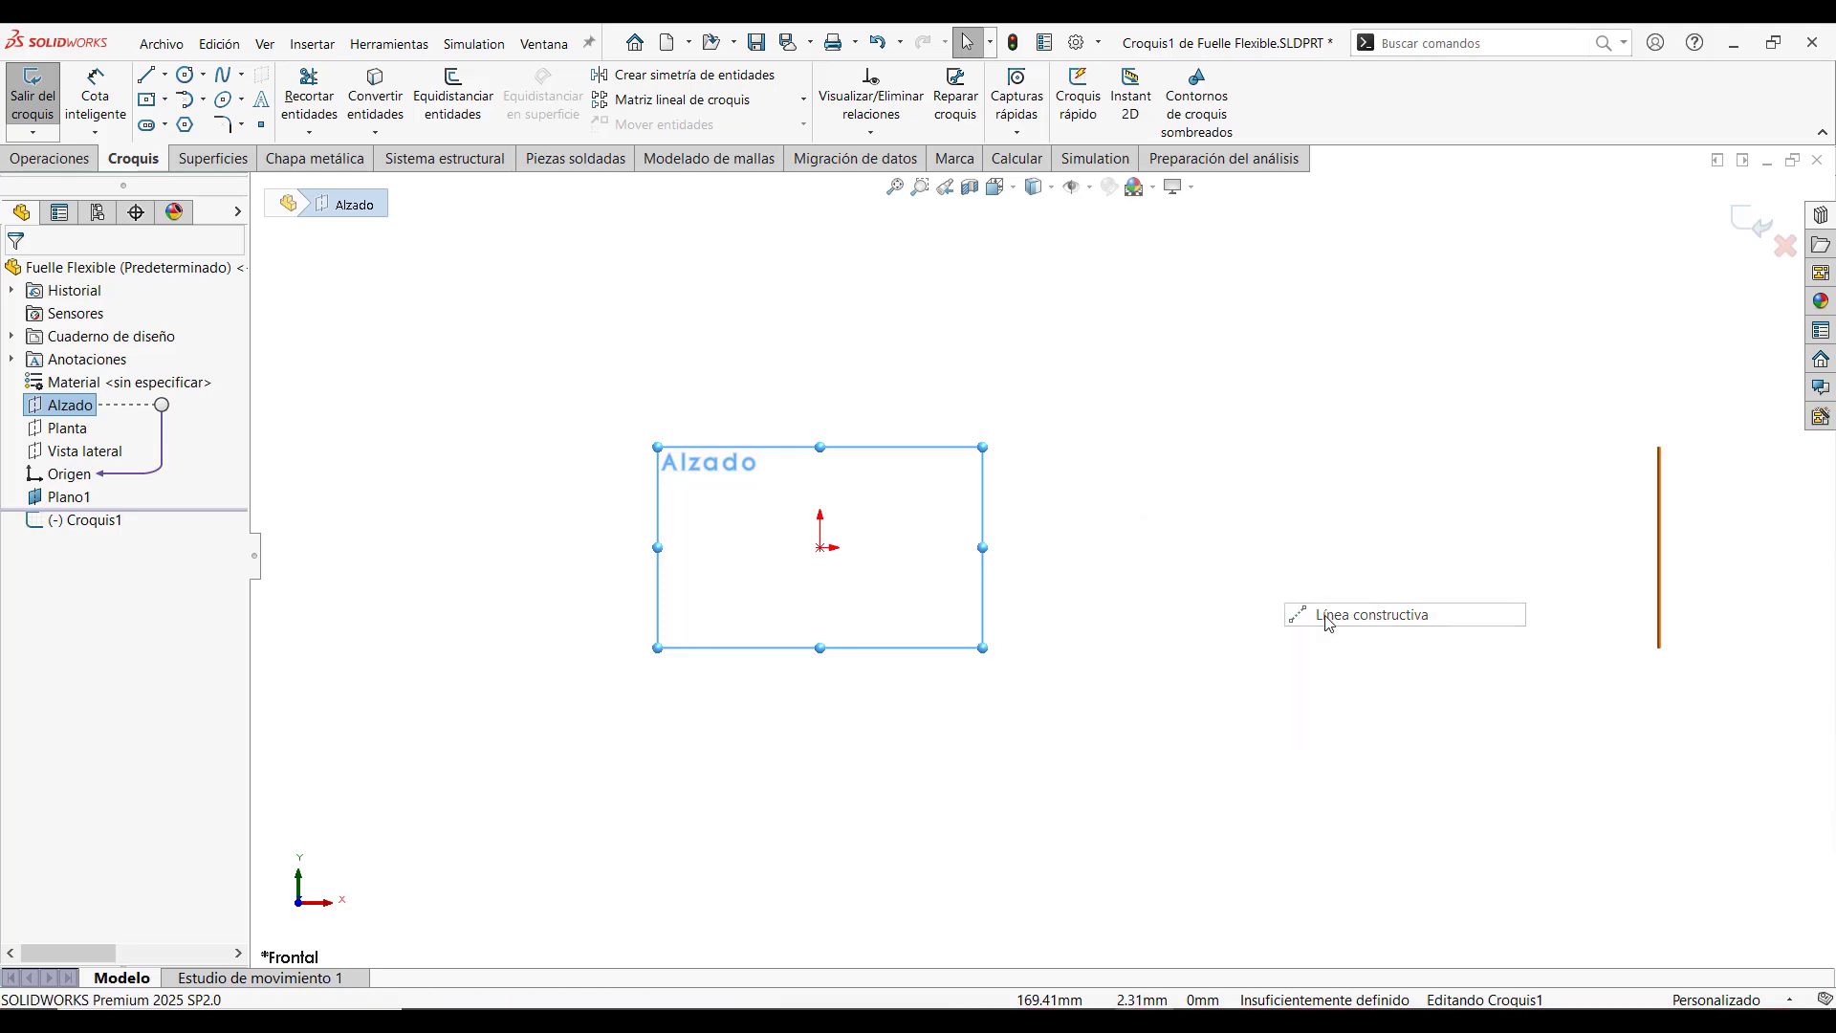
{"action": "left_click", "coordinate": [820, 547]}
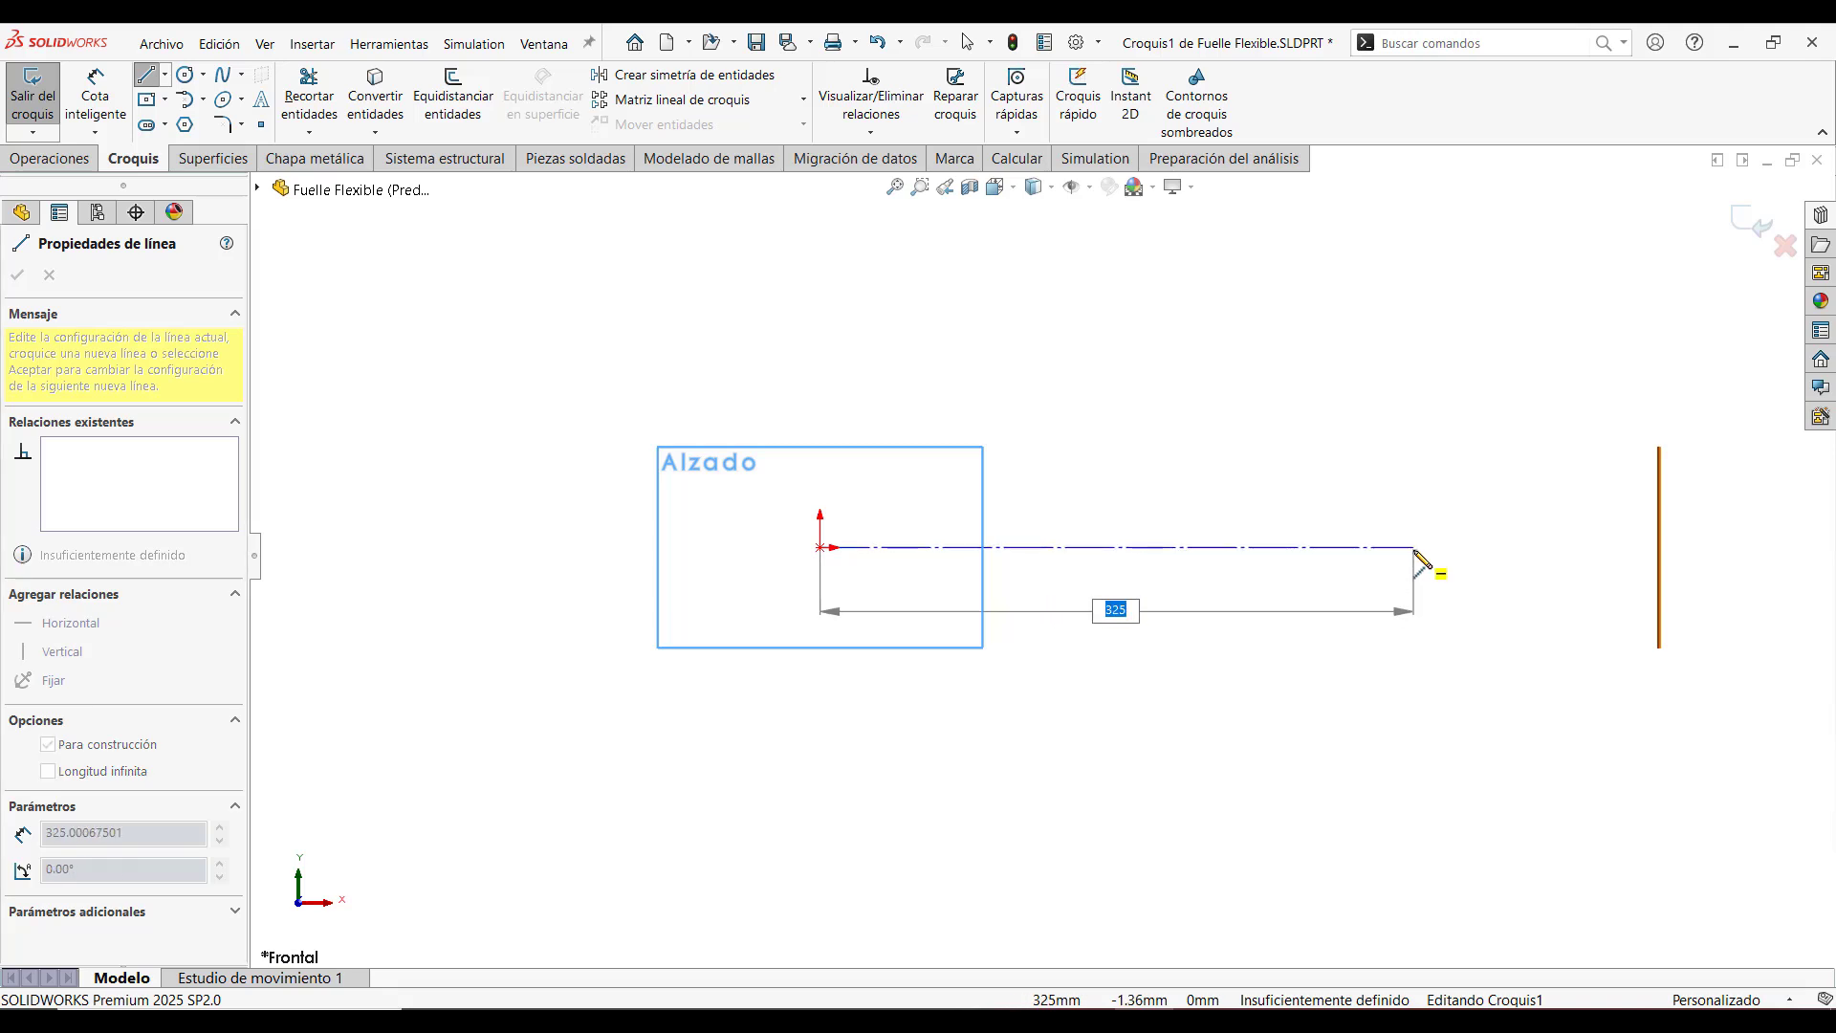
{"action": "key", "text": "Return"}
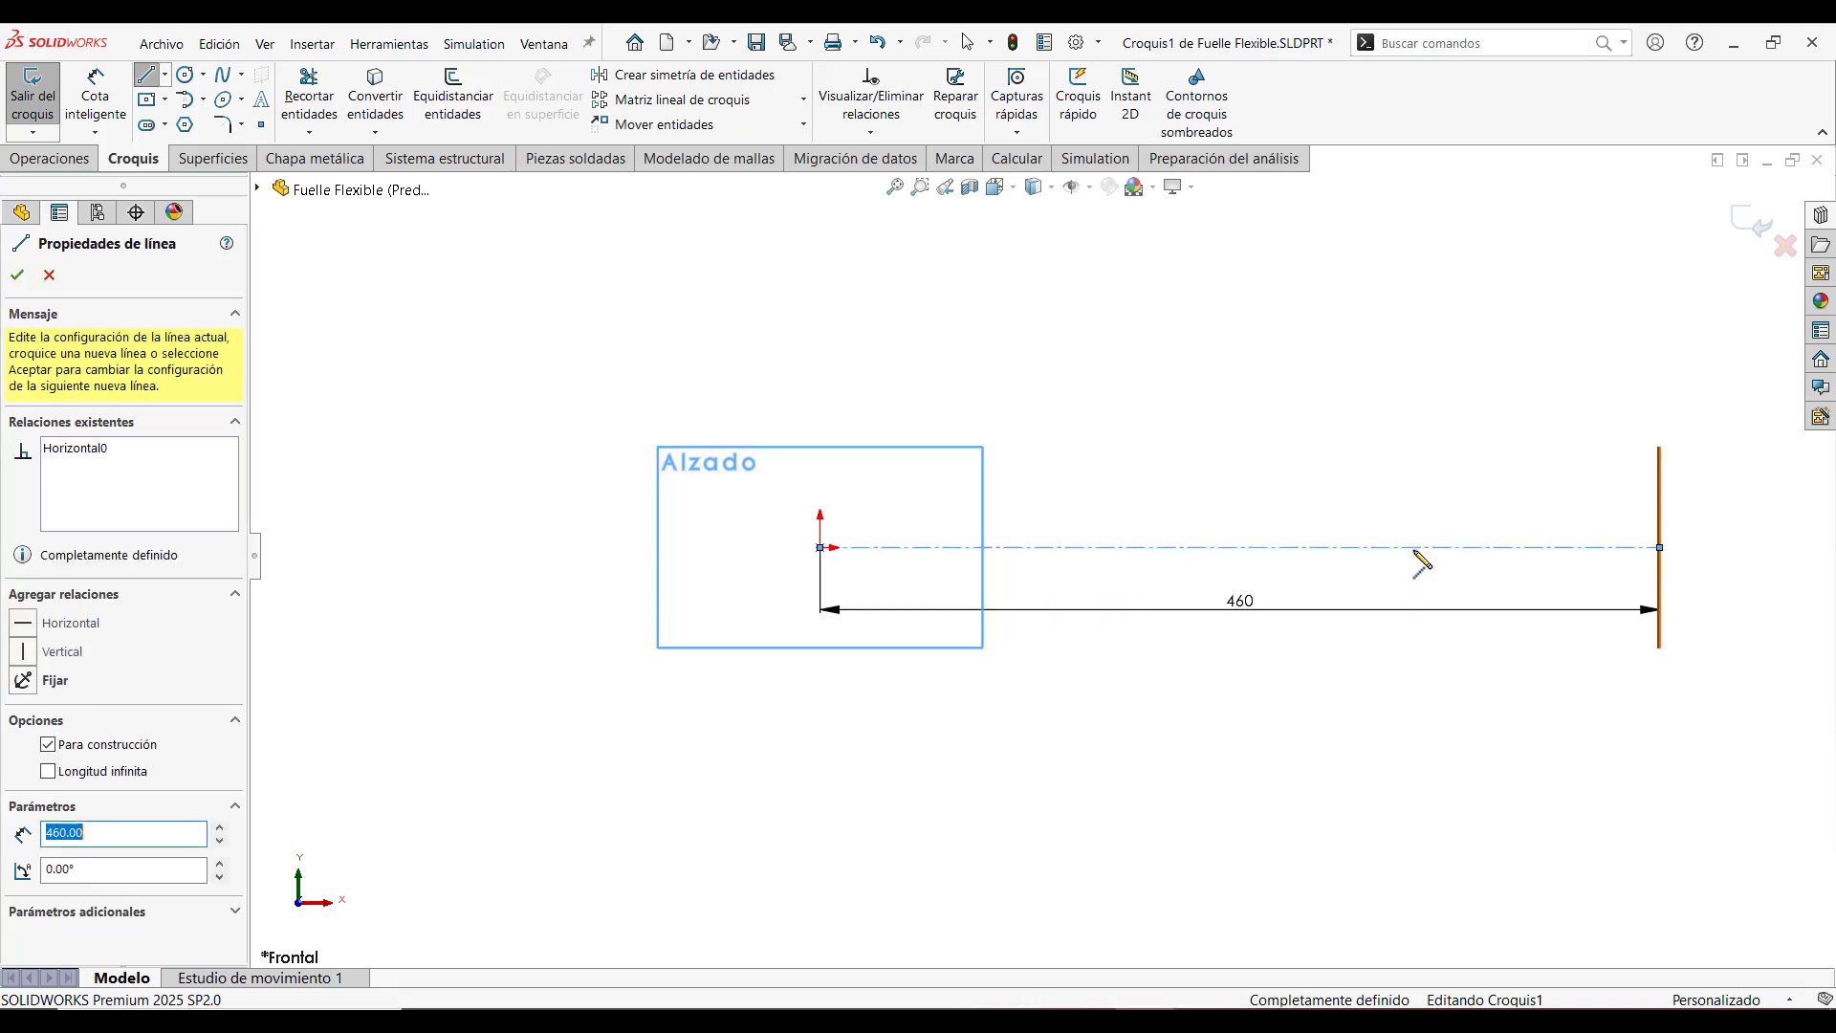
{"action": "key", "text": "Escape"}
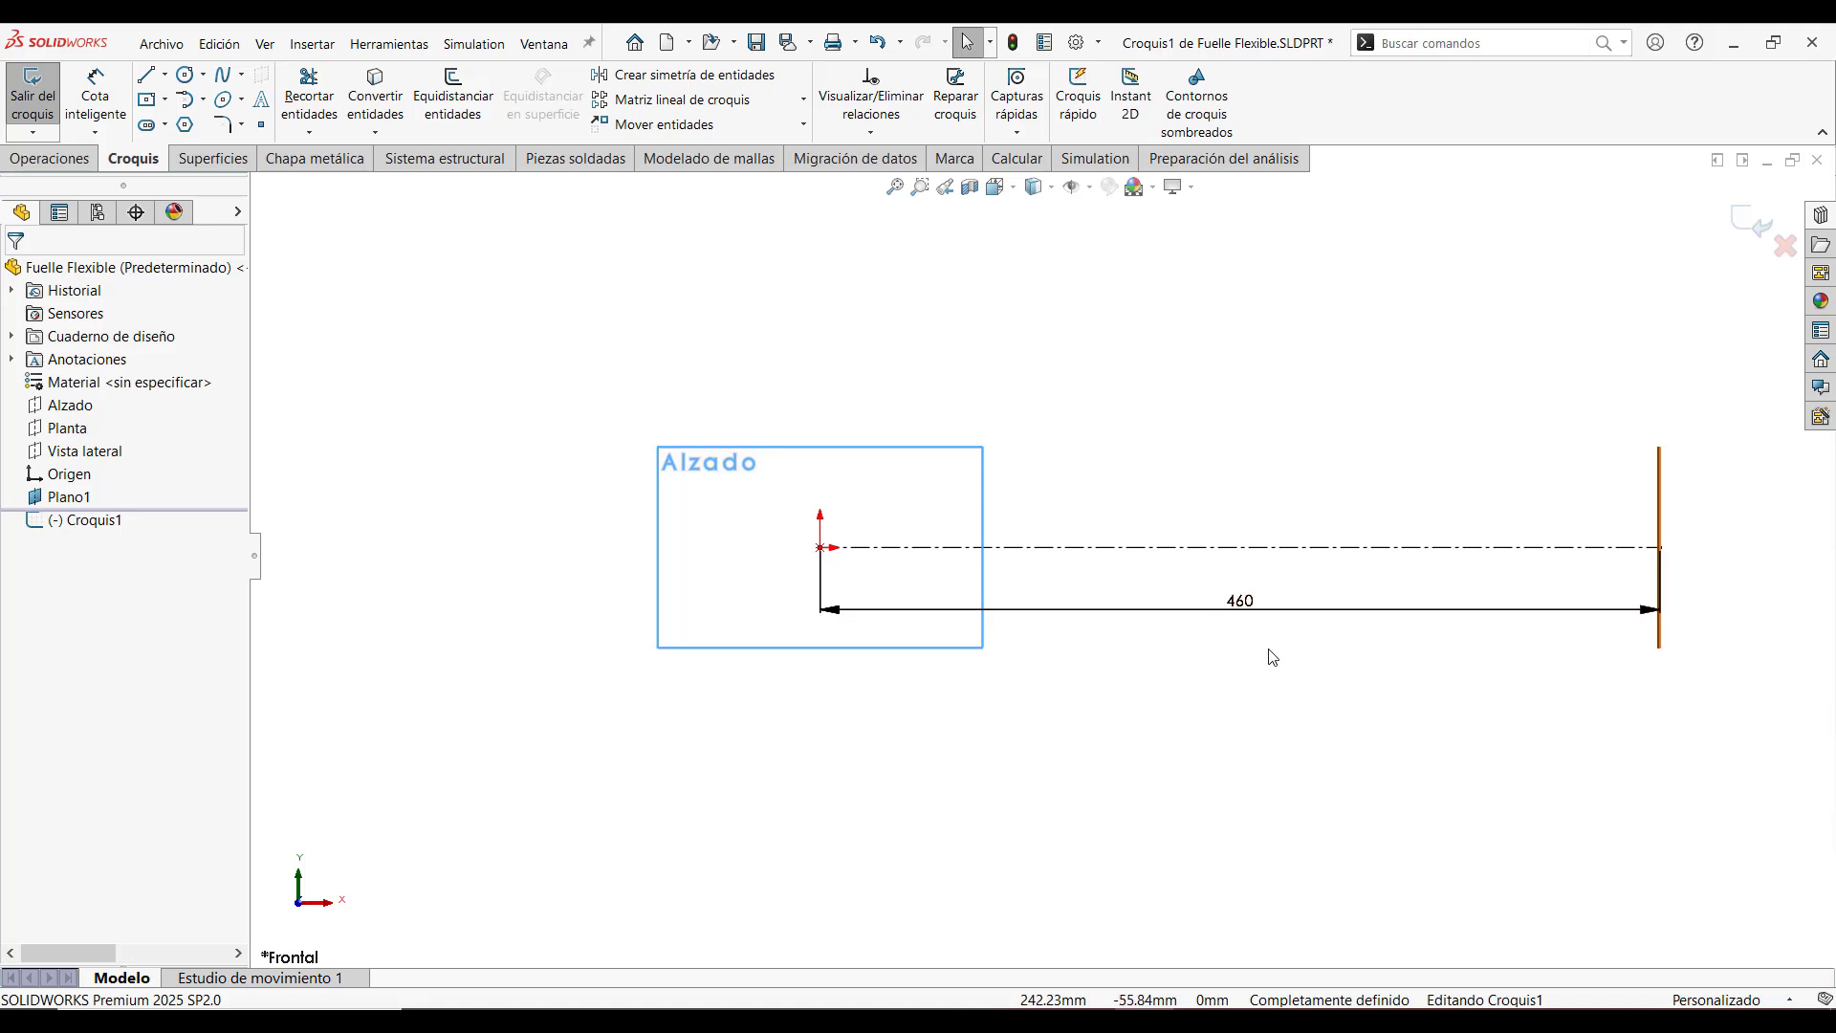
Turn the construction line's length dimension into a driven one and make the line's free endpoint coincident with Plano1
{"action": "right_click", "coordinate": [1244, 604]}
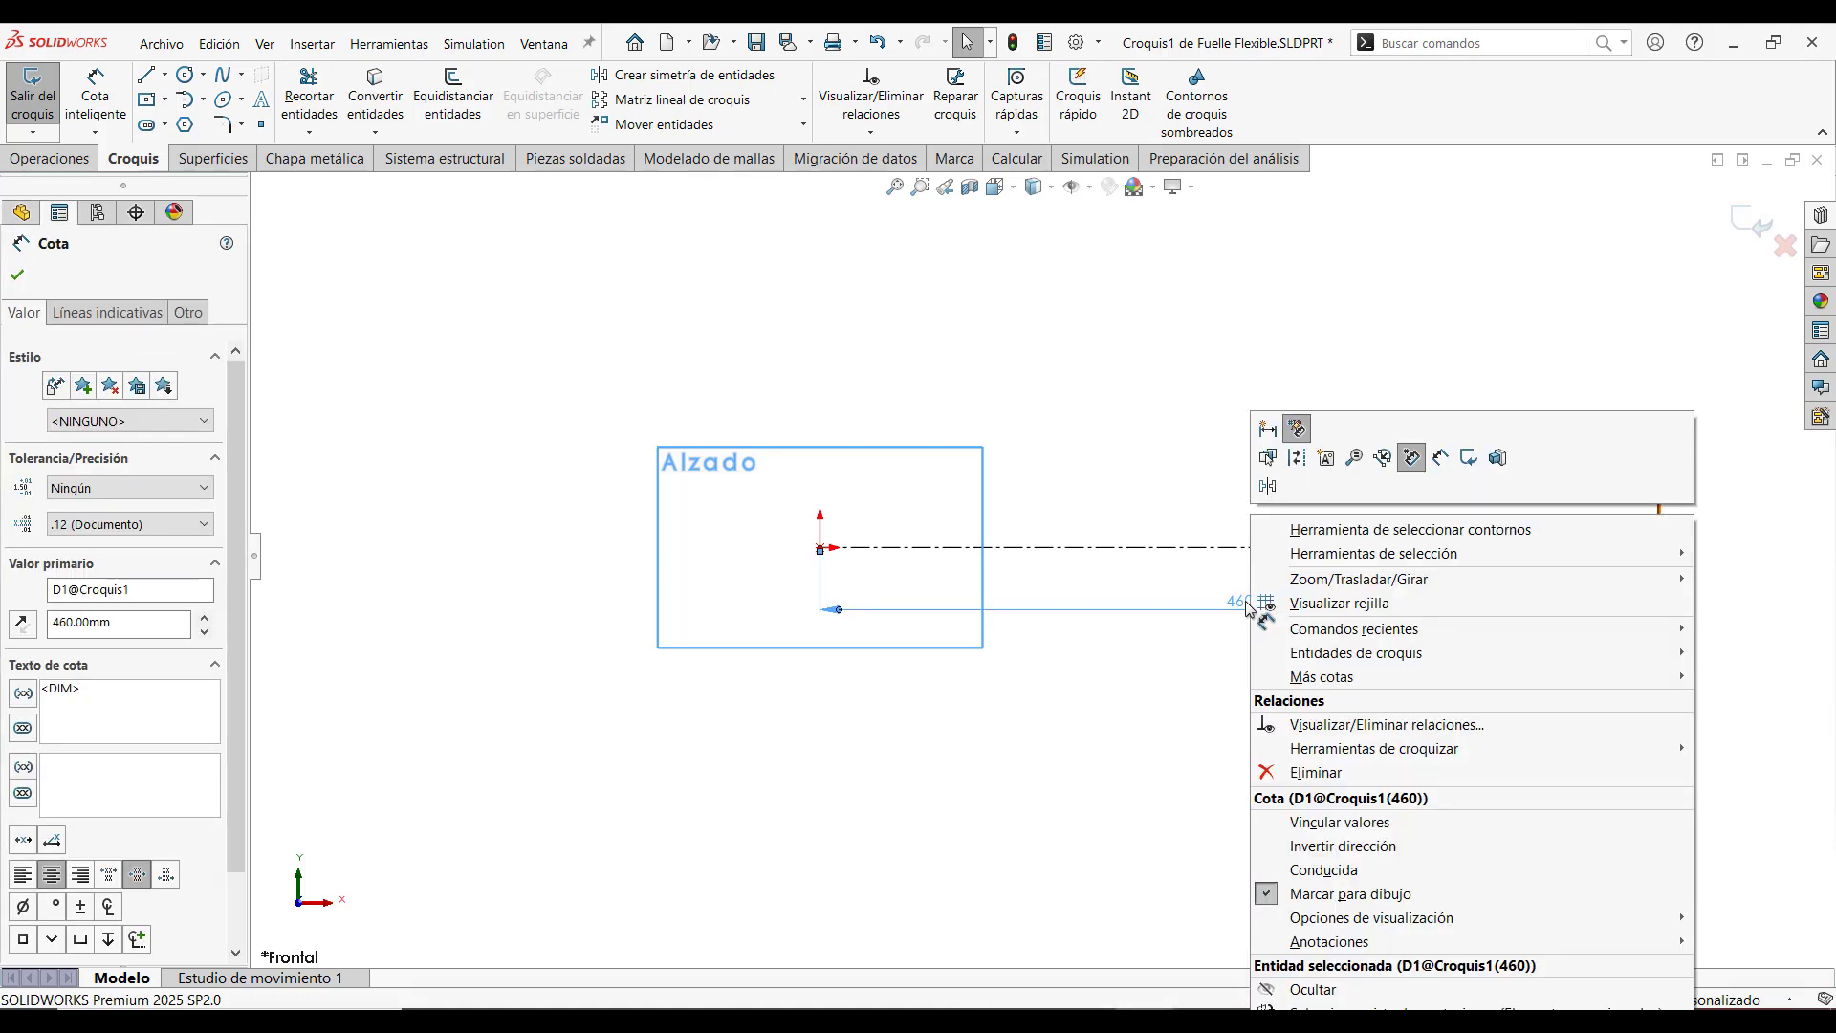
{"action": "left_click", "coordinate": [1317, 872]}
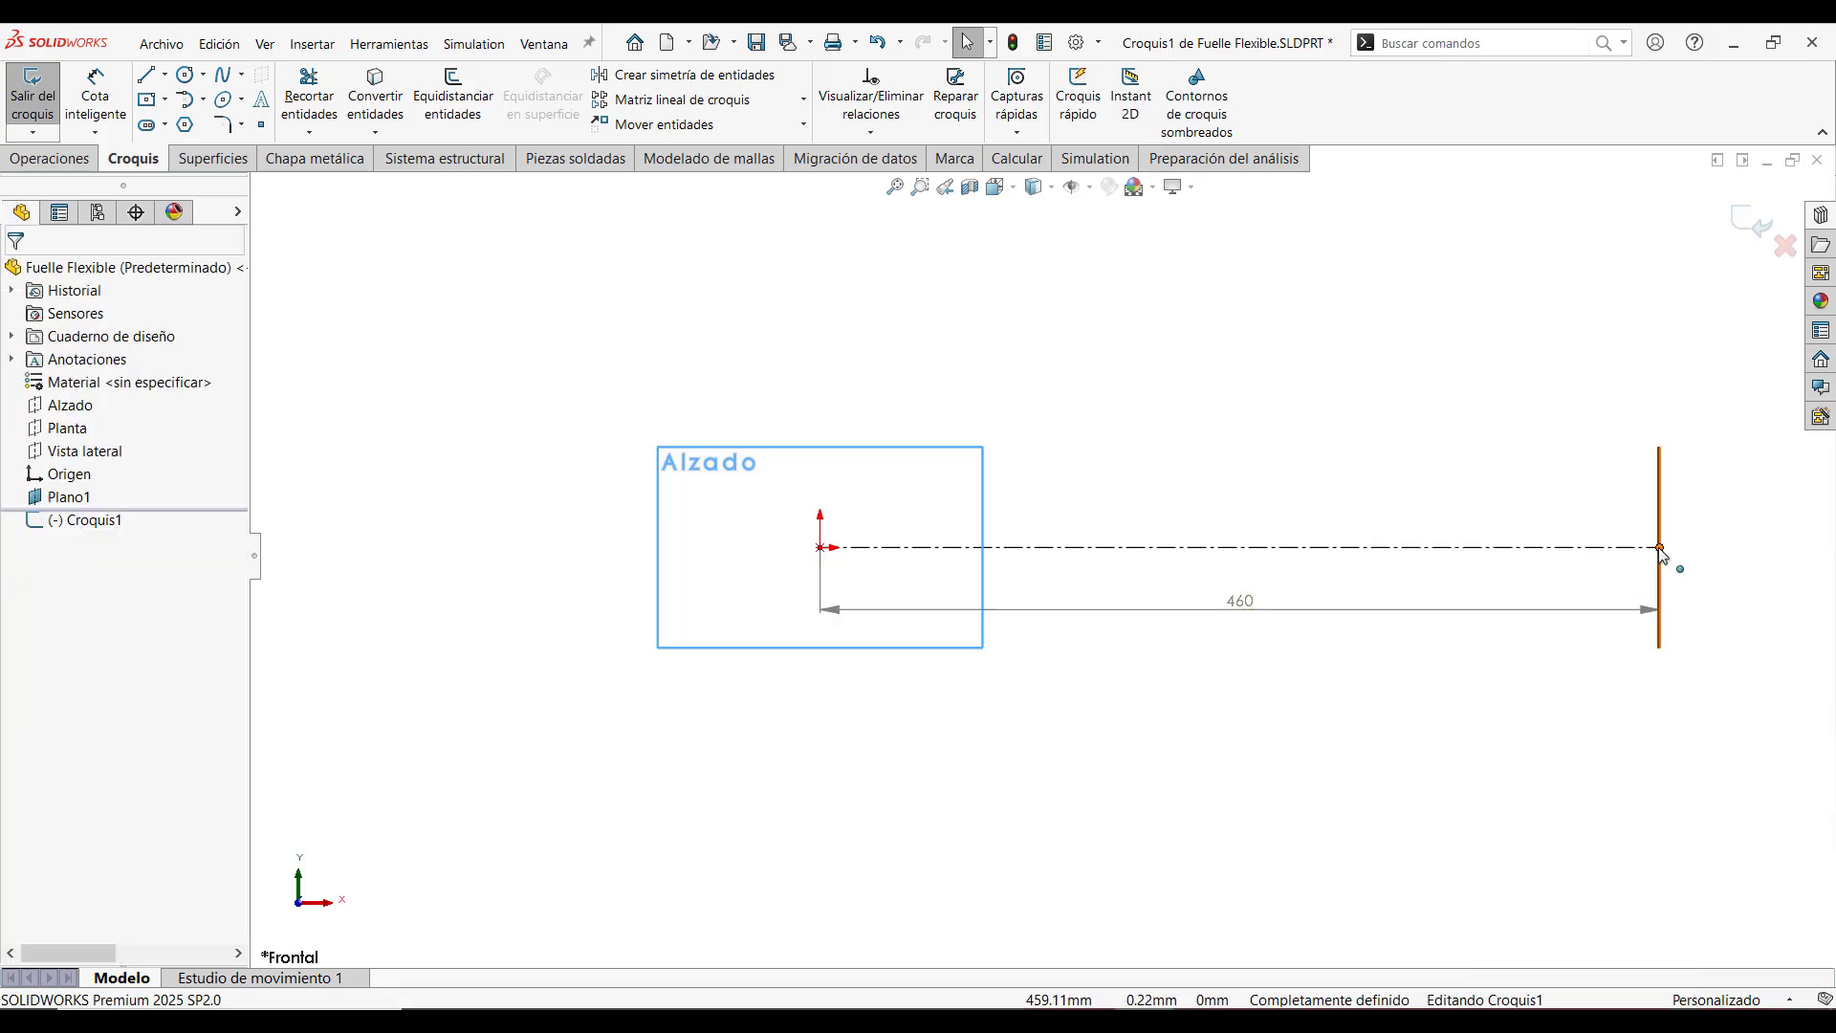
{"action": "left_click_drag", "start_coordinate": [1662, 554], "coordinate": [1563, 547]}
{"action": "middle_click_drag", "start_coordinate": [1562, 649], "coordinate": [1600, 672]}
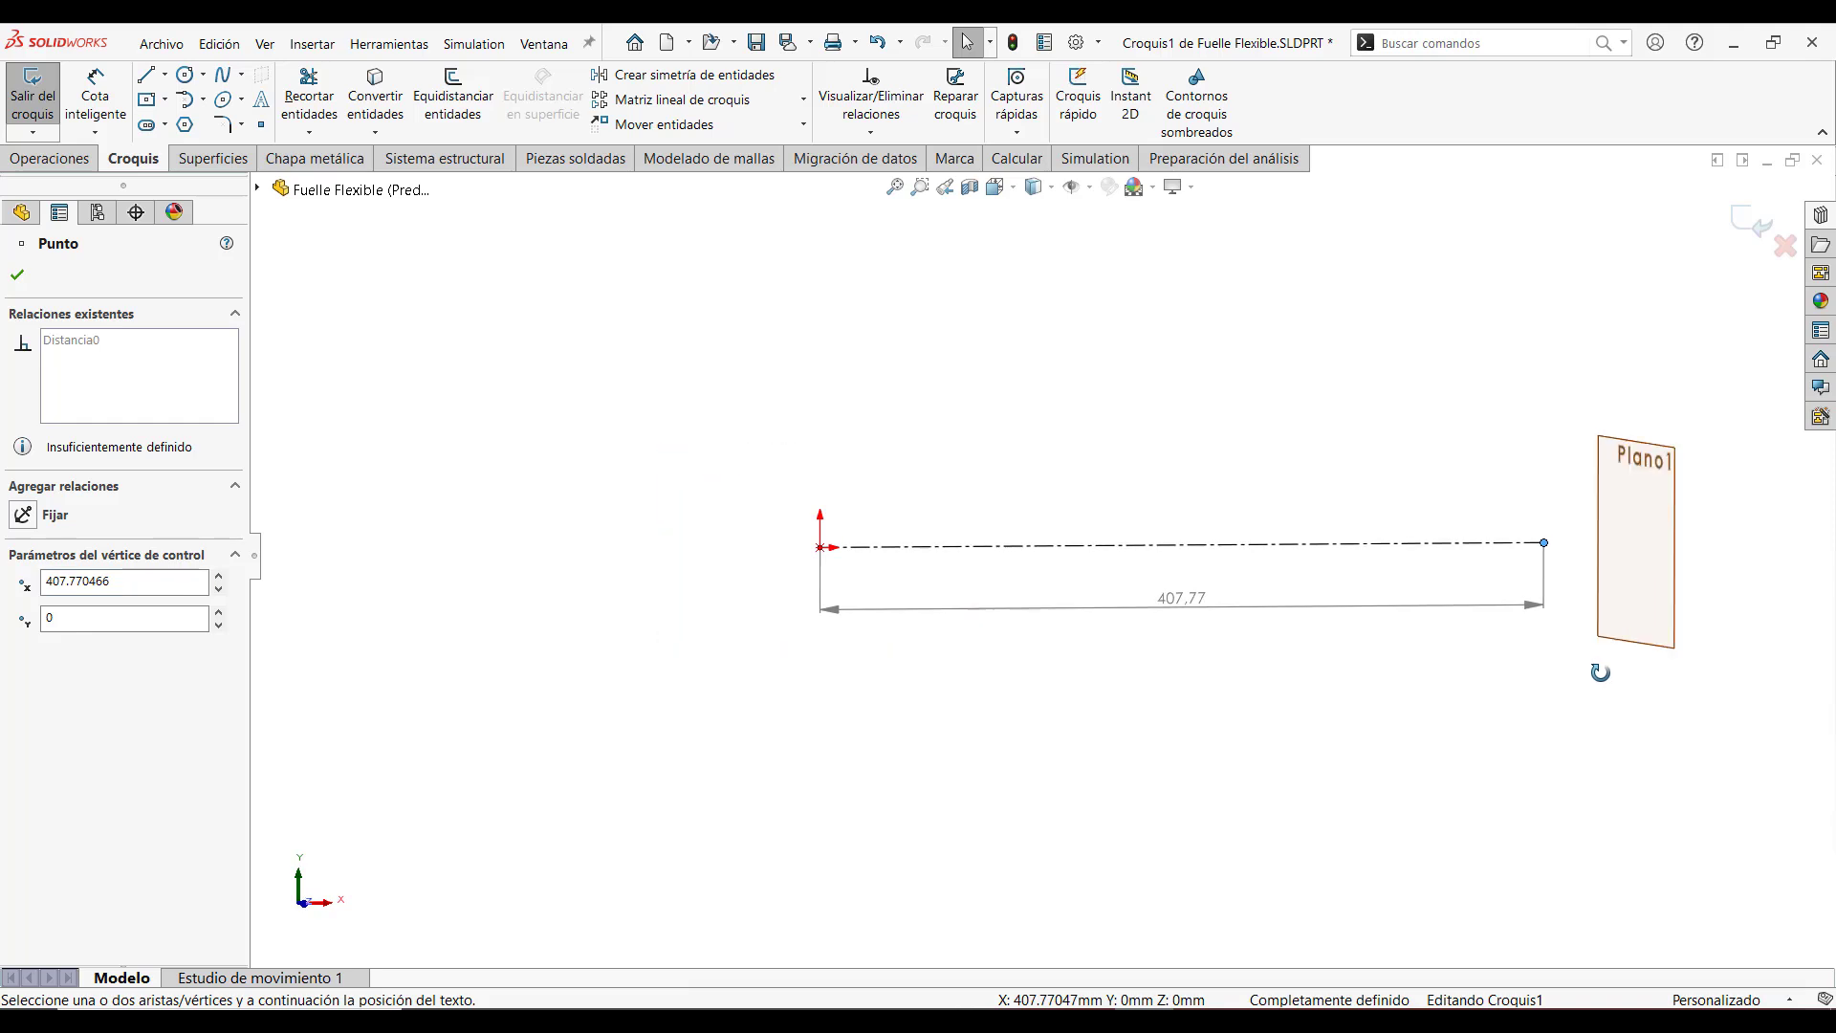
{"action": "left_click", "coordinate": [1641, 574], "text": "ctrl"}
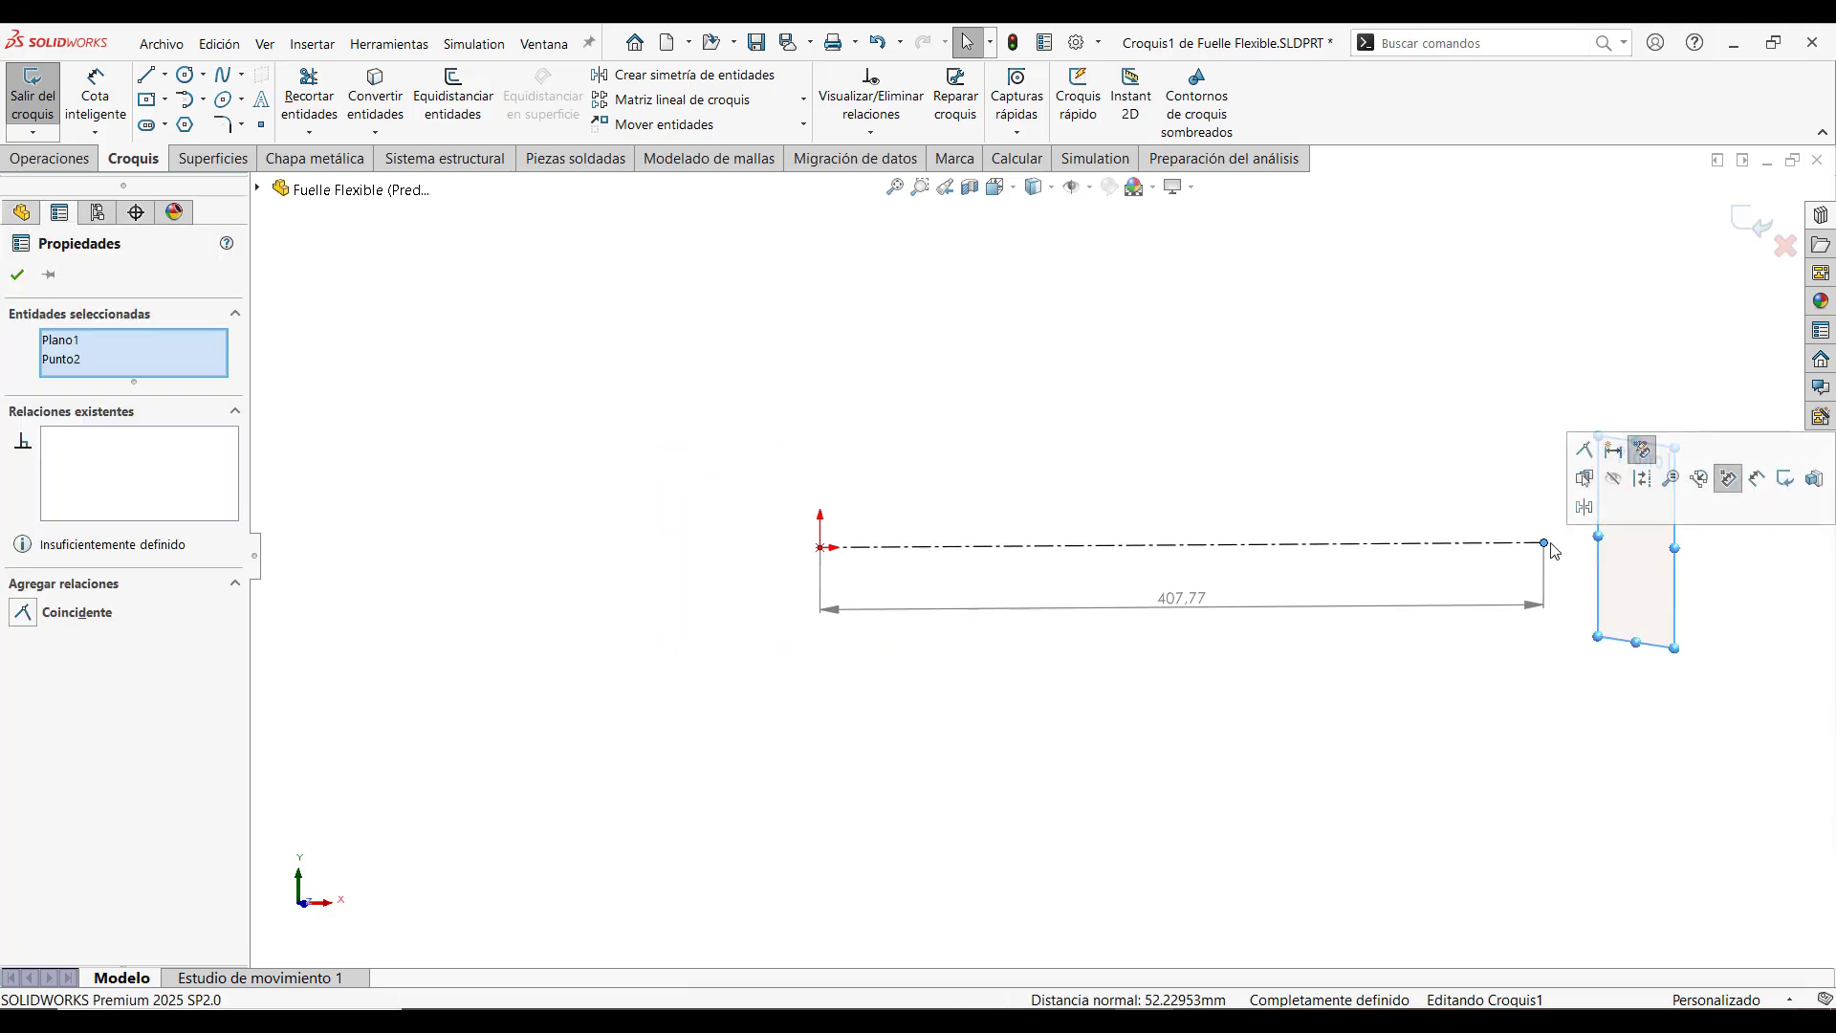
{"action": "left_click", "coordinate": [1586, 449]}
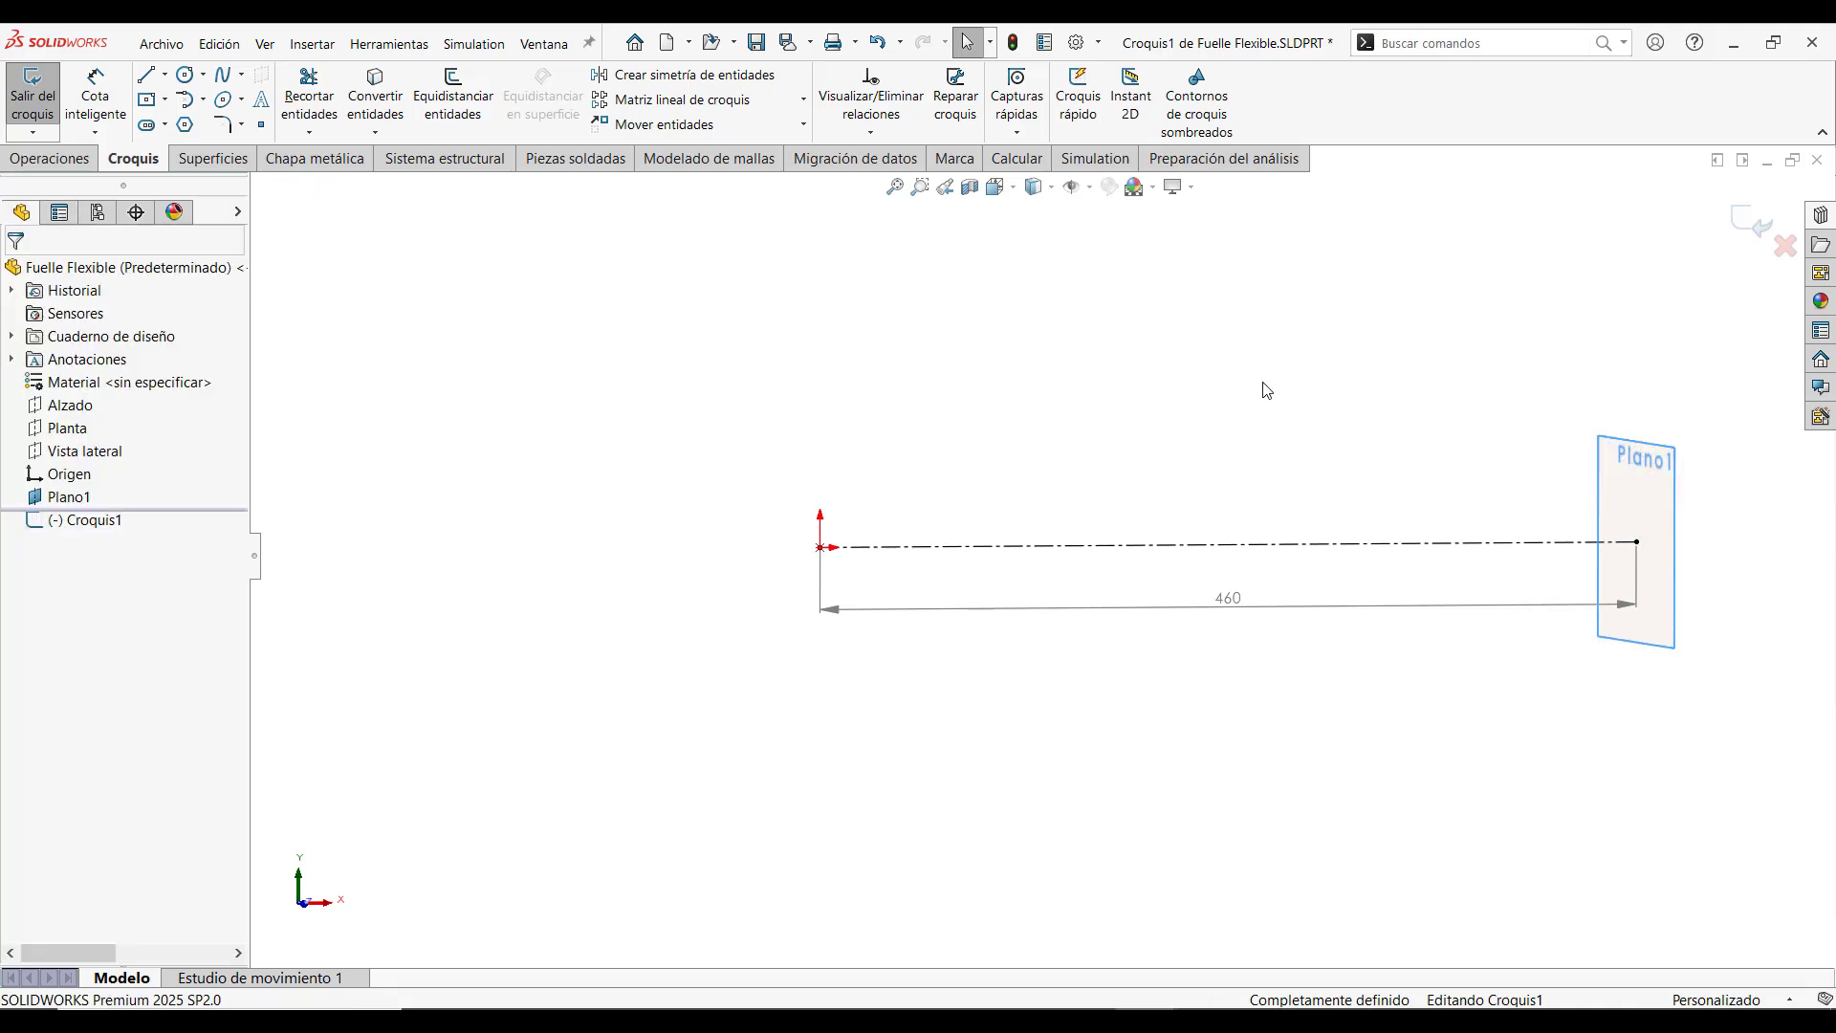
Sketch one bellows fold about 44 mm above the origin: horizontal line, tangent arc, vertical line, semicircular crest, vertical line and a closing arc of about 12 mm radius
{"action": "key", "text": "ctrl+1"}
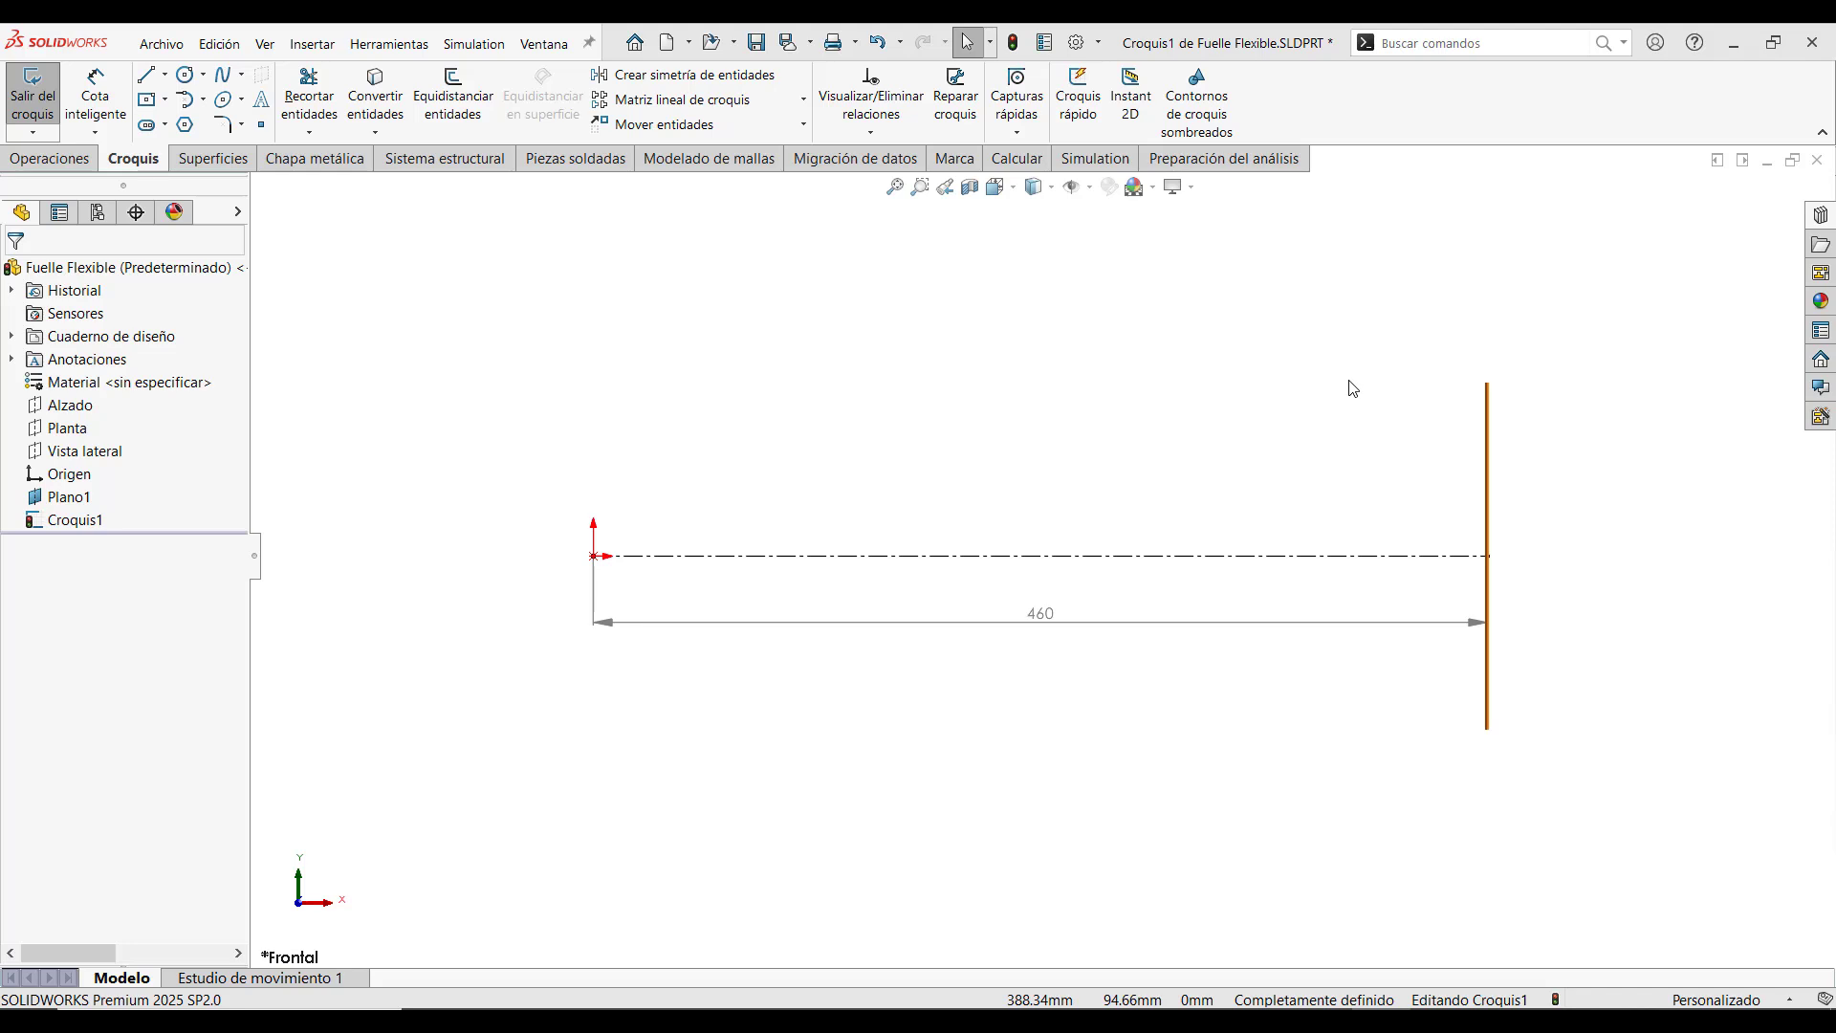
{"action": "left_click", "coordinate": [146, 77]}
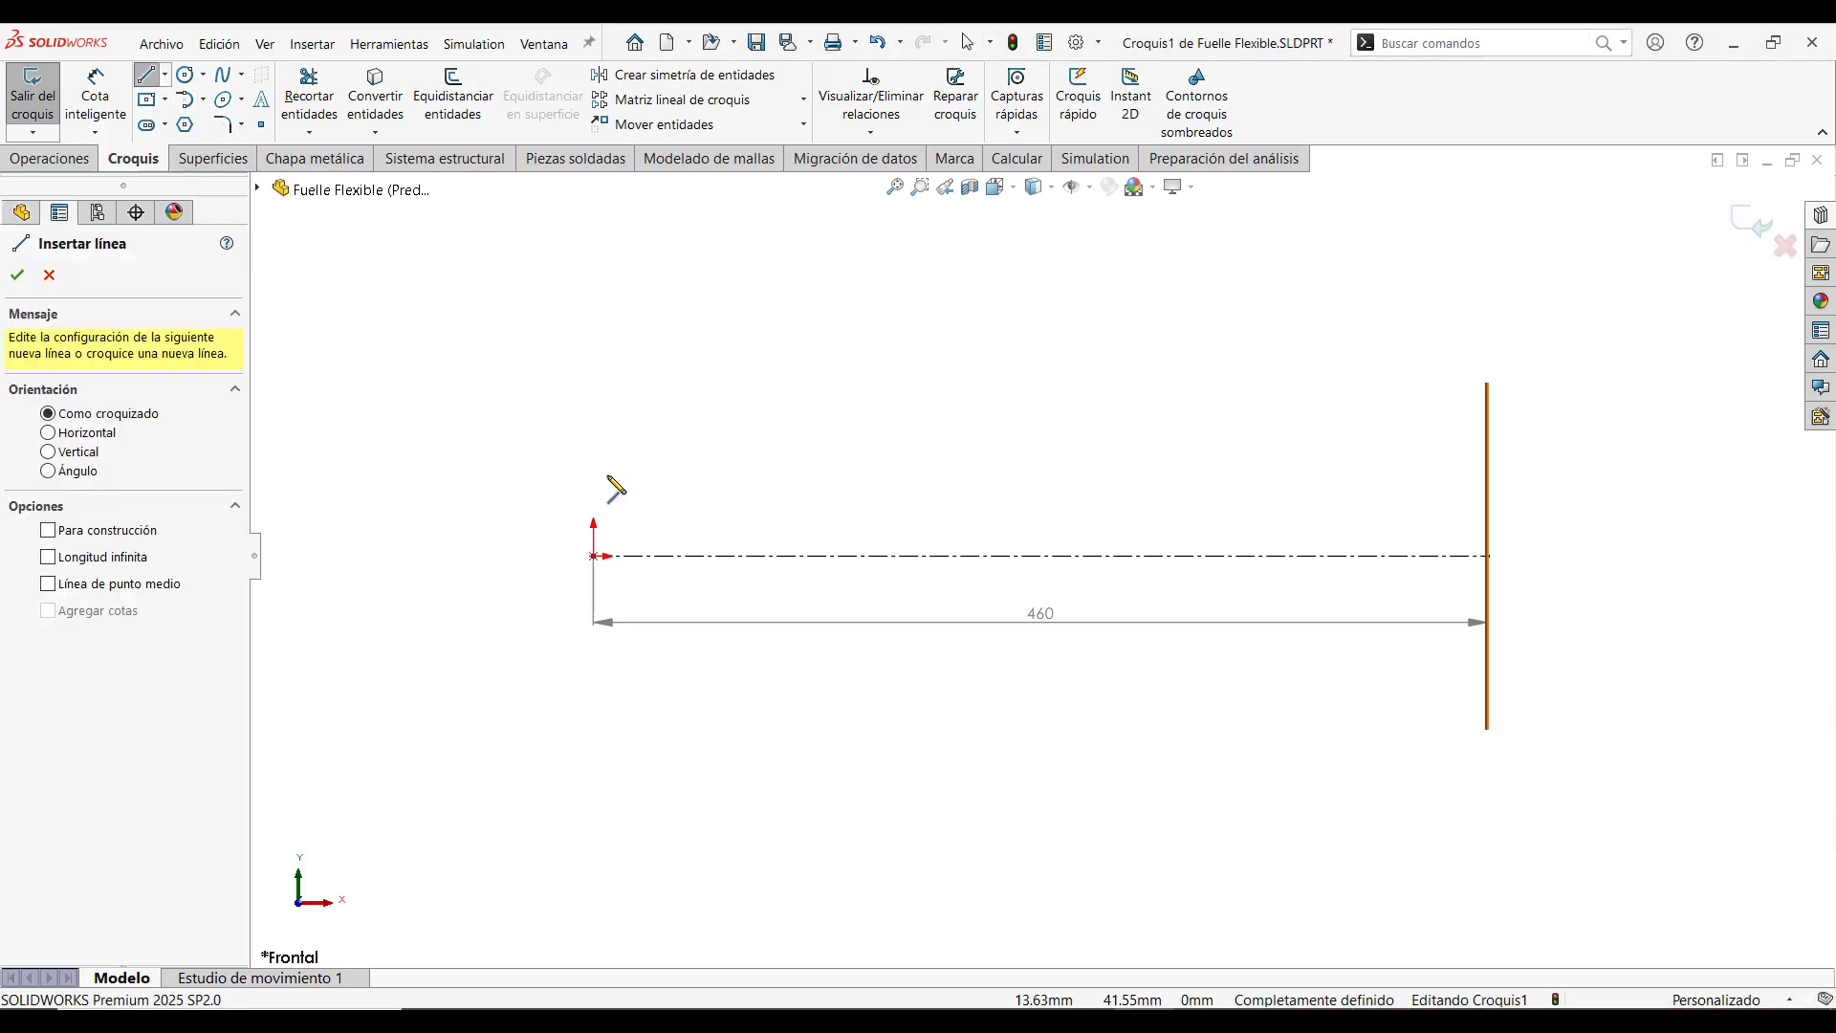
{"action": "left_click", "coordinate": [593, 469]}
{"action": "left_click", "coordinate": [669, 469]}
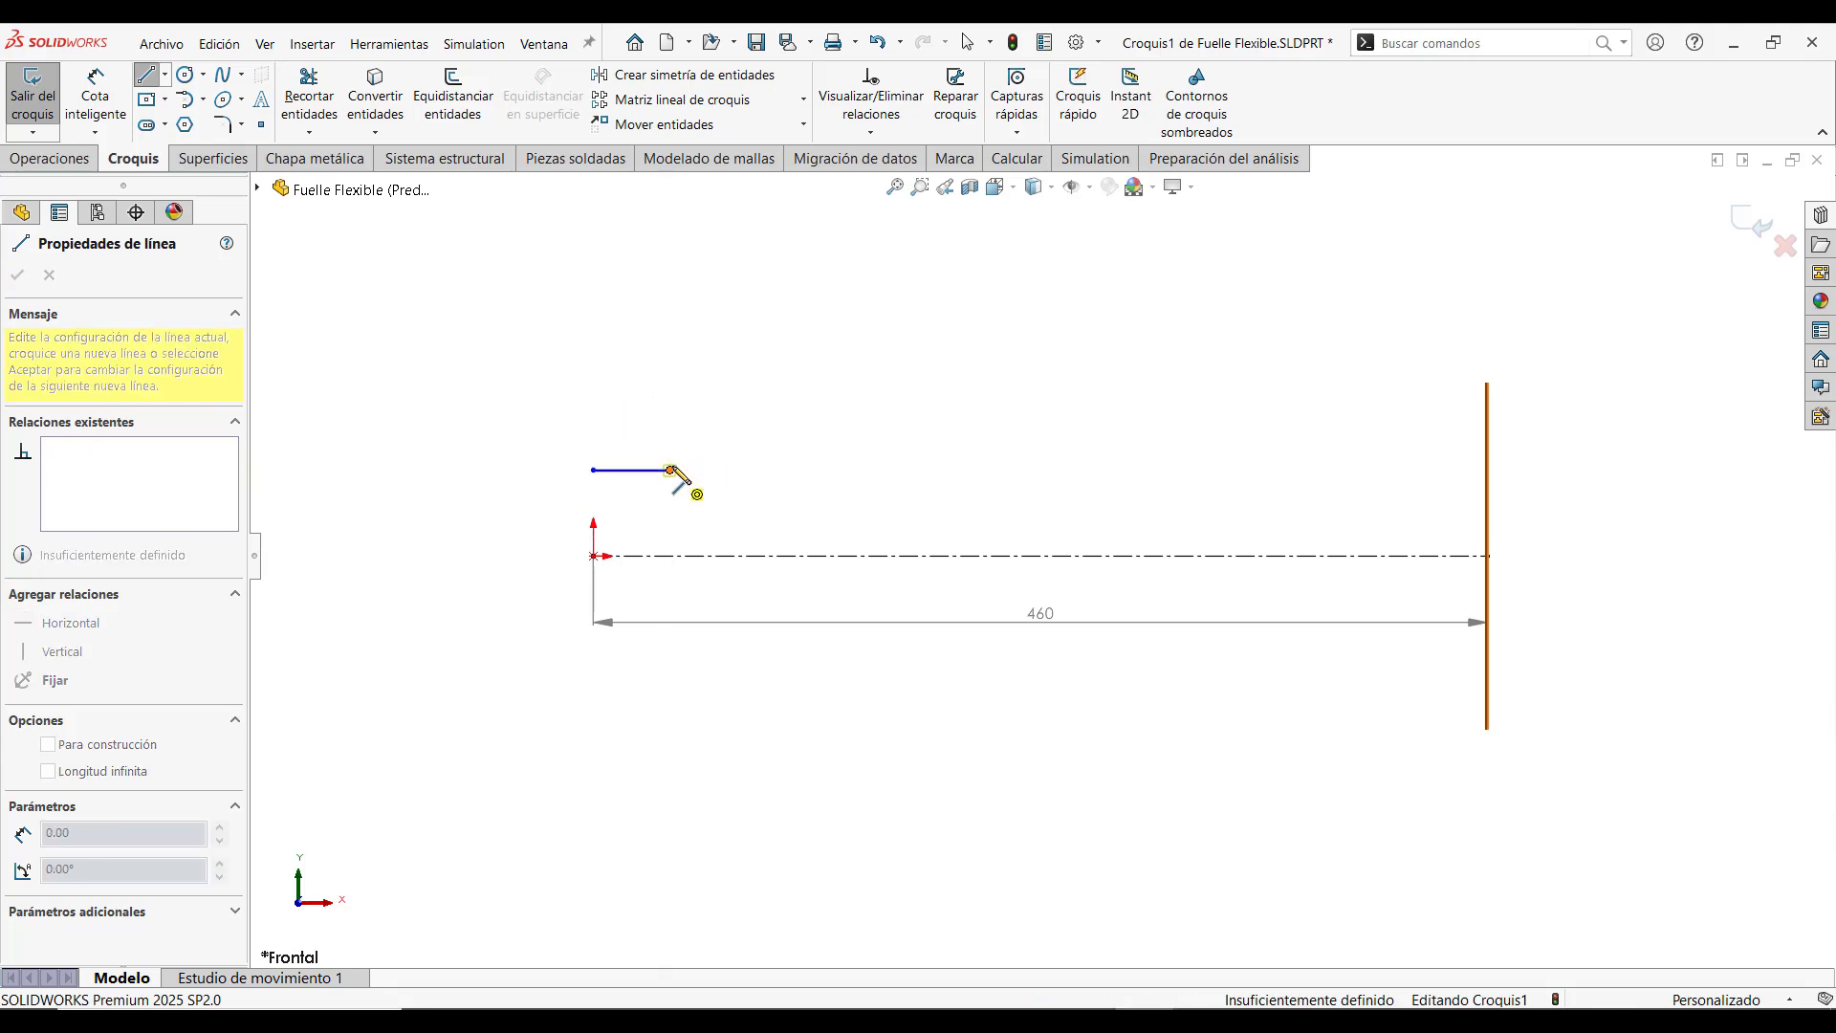
{"action": "mouse_move", "coordinate": [669, 470]}
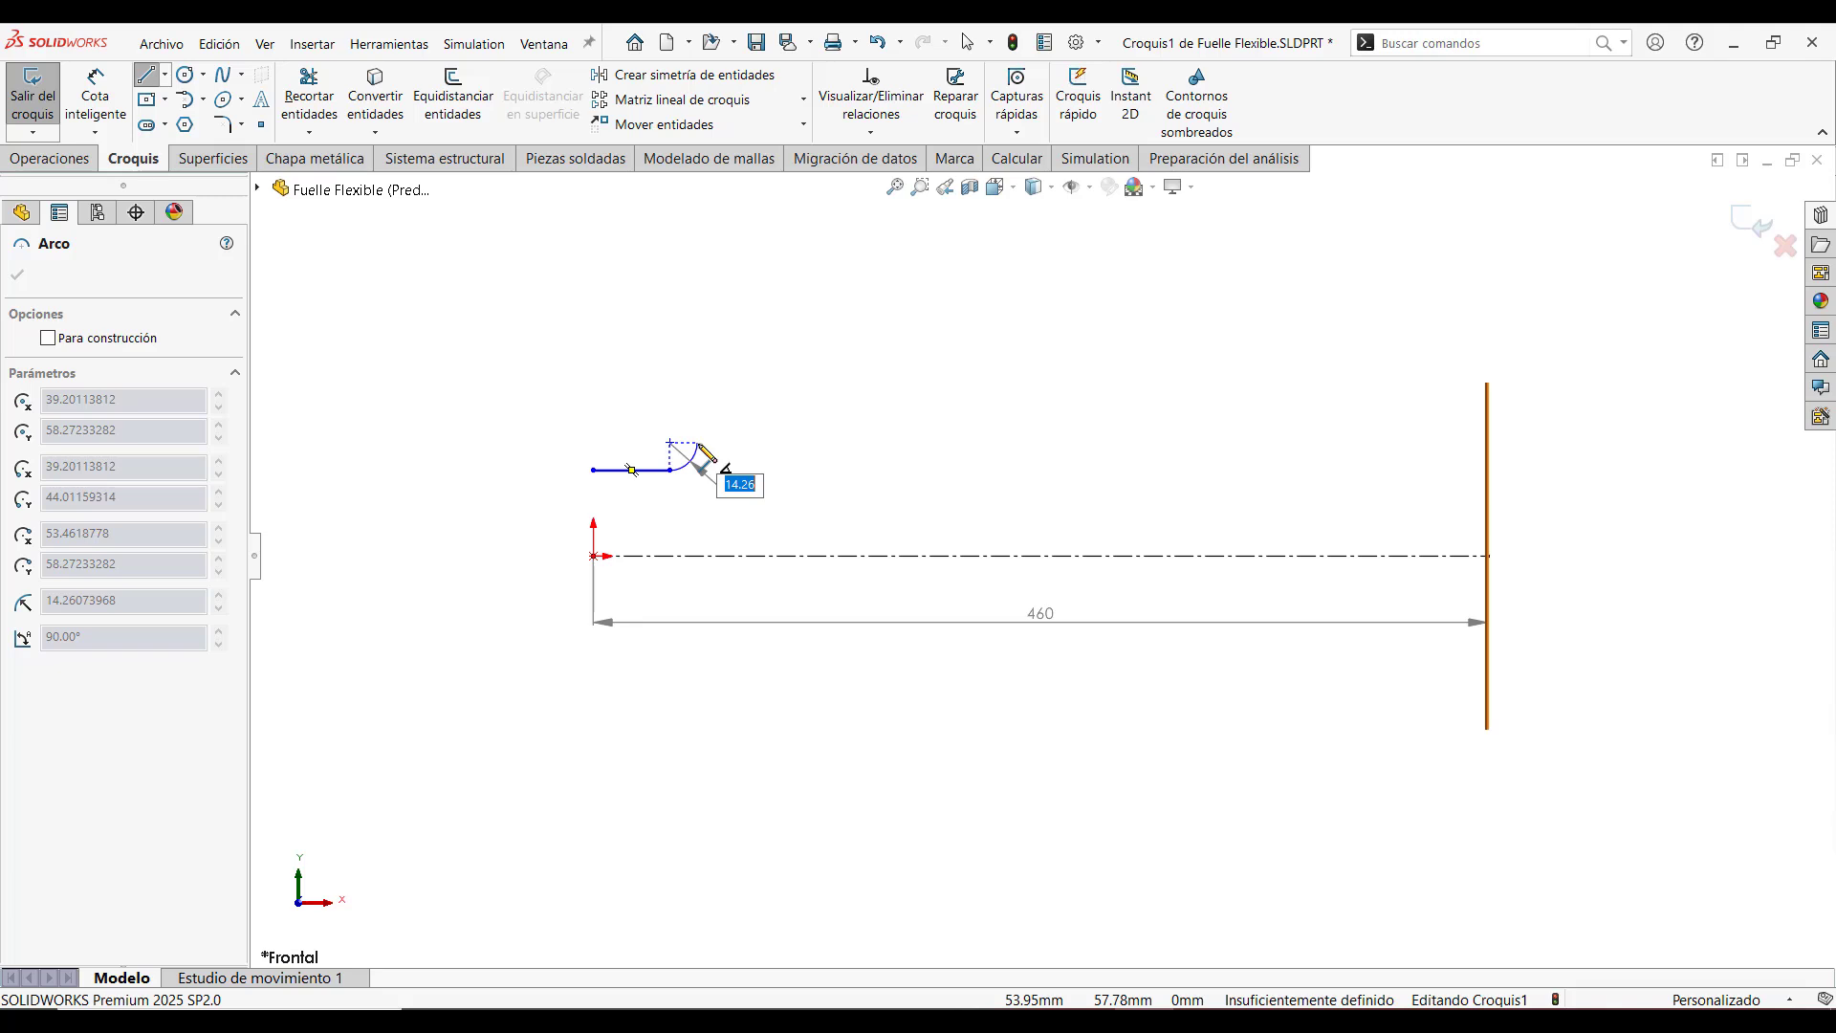
{"action": "left_click", "coordinate": [698, 442]}
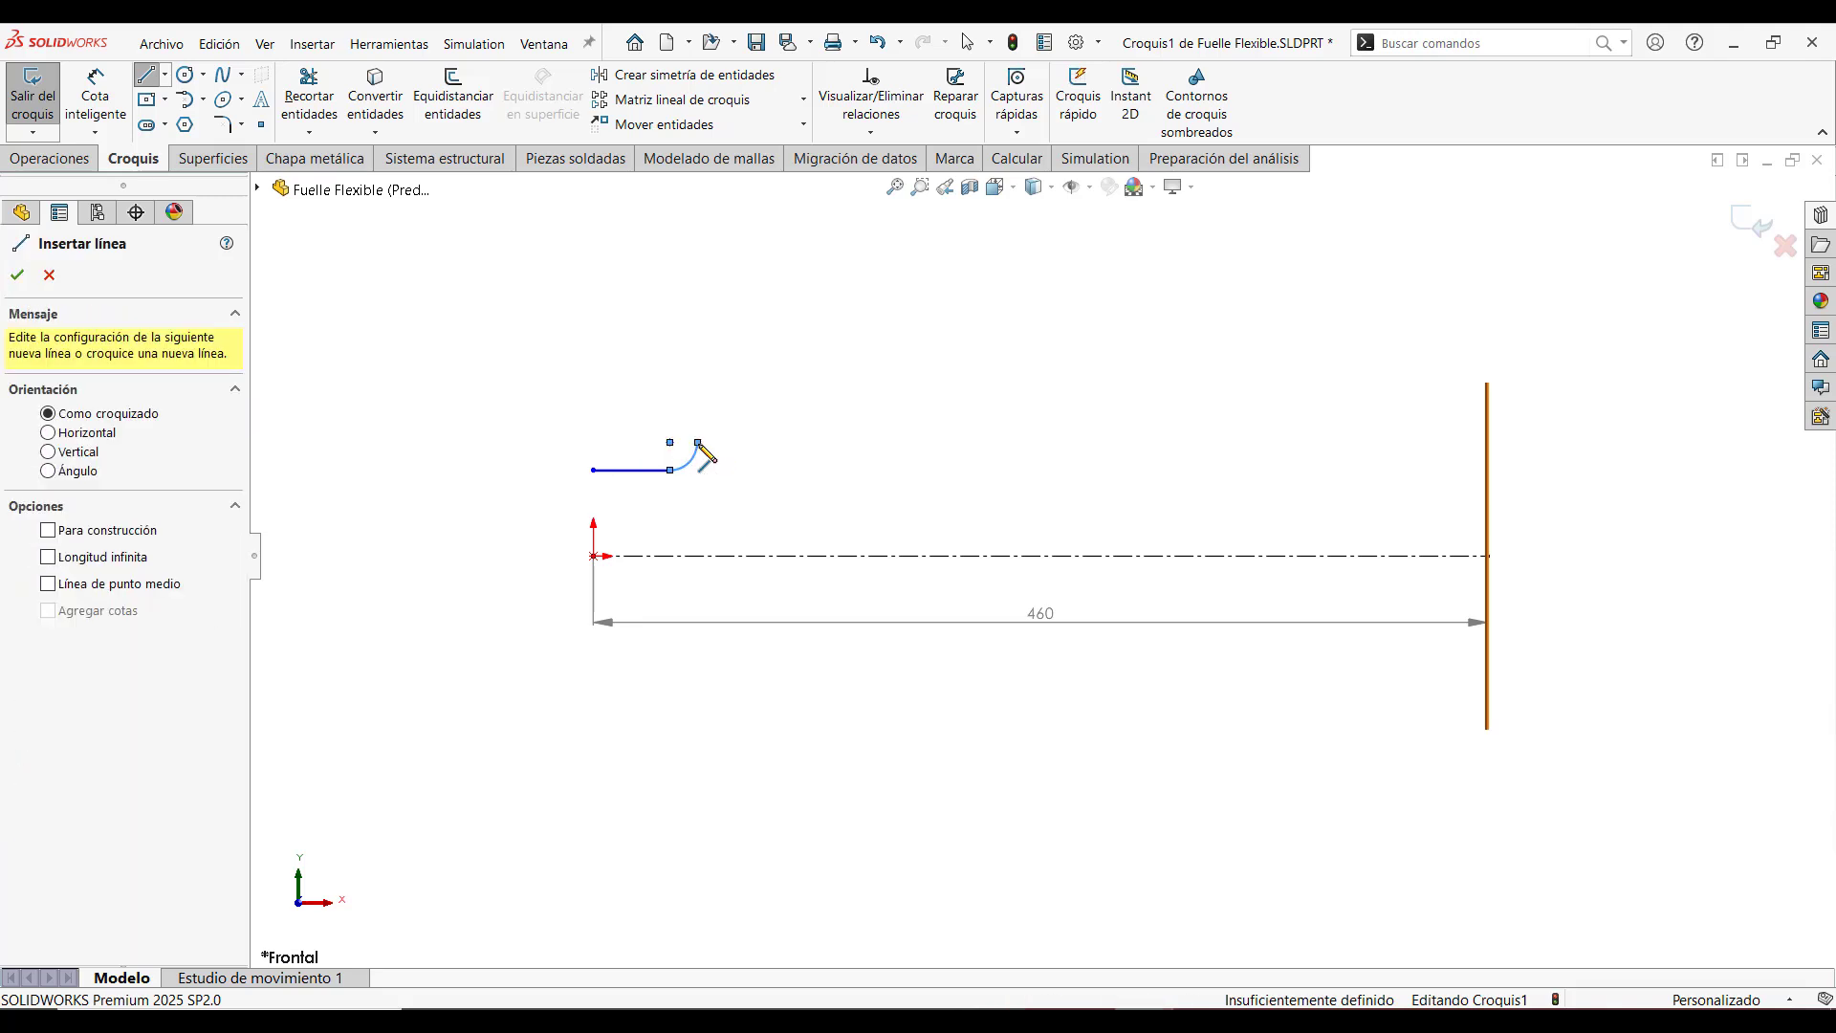
{"action": "left_click", "coordinate": [697, 345]}
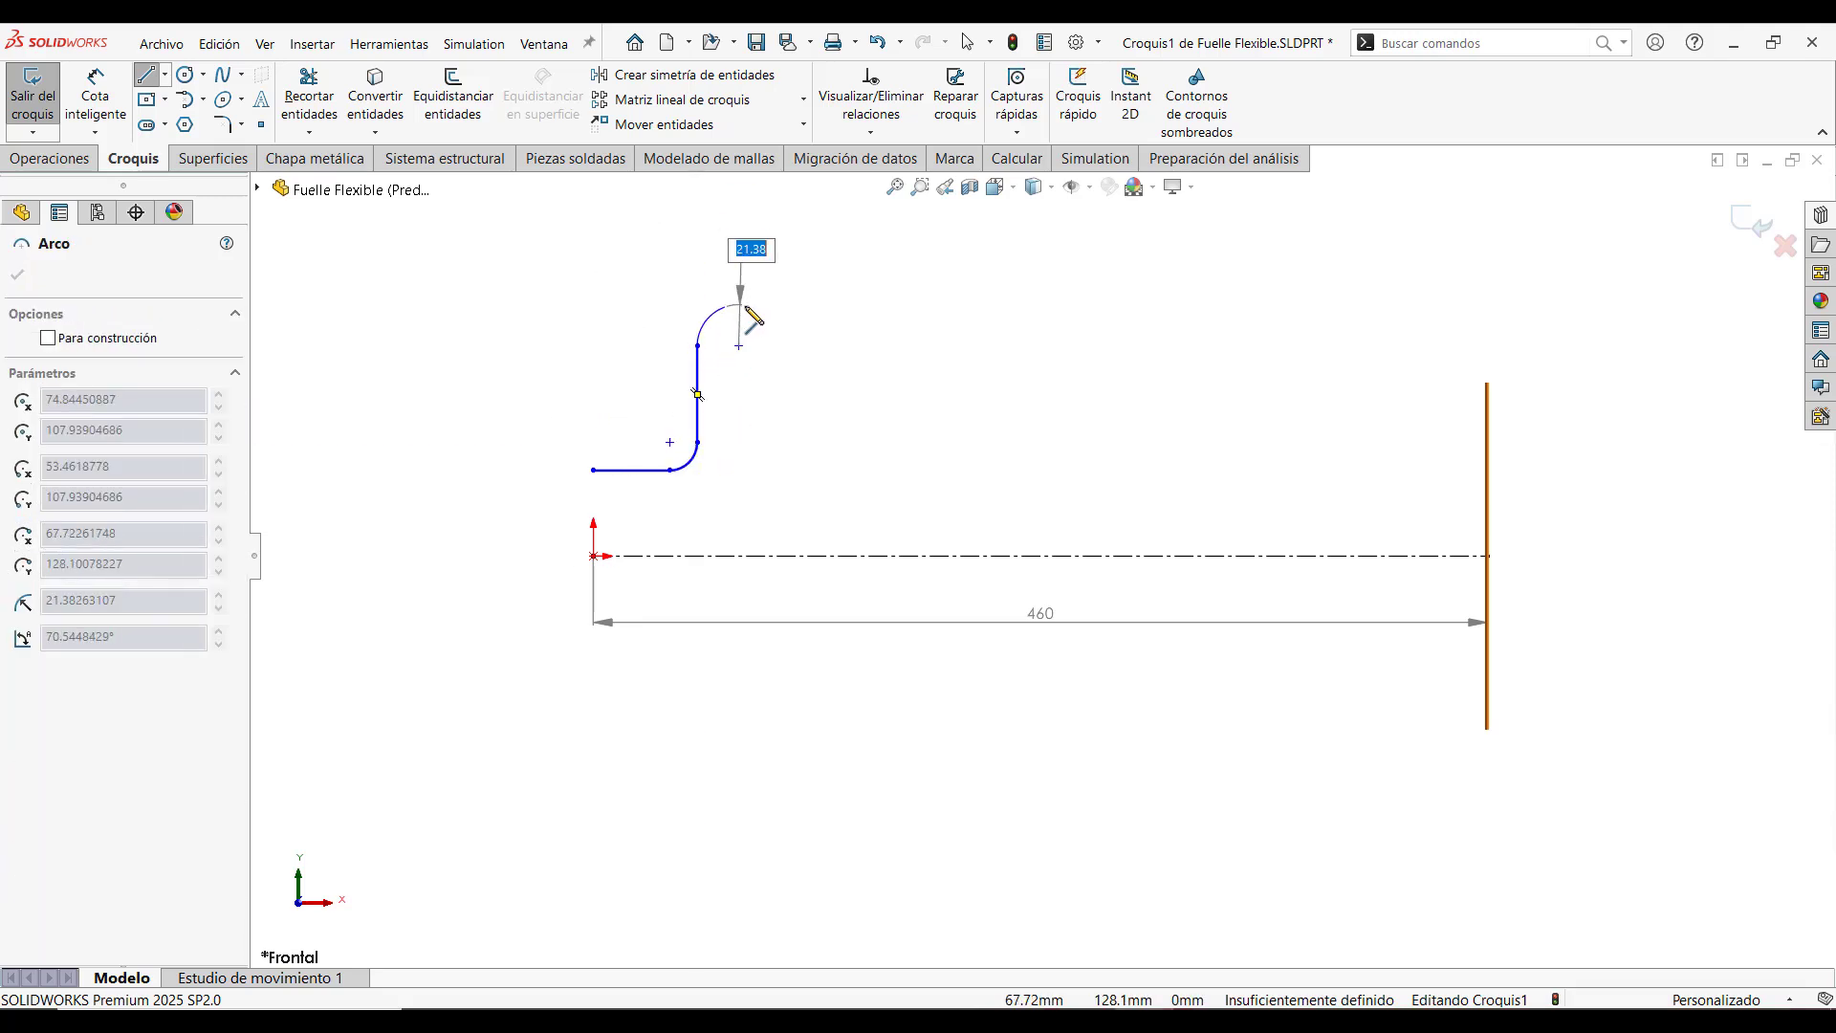
{"action": "left_click", "coordinate": [756, 345]}
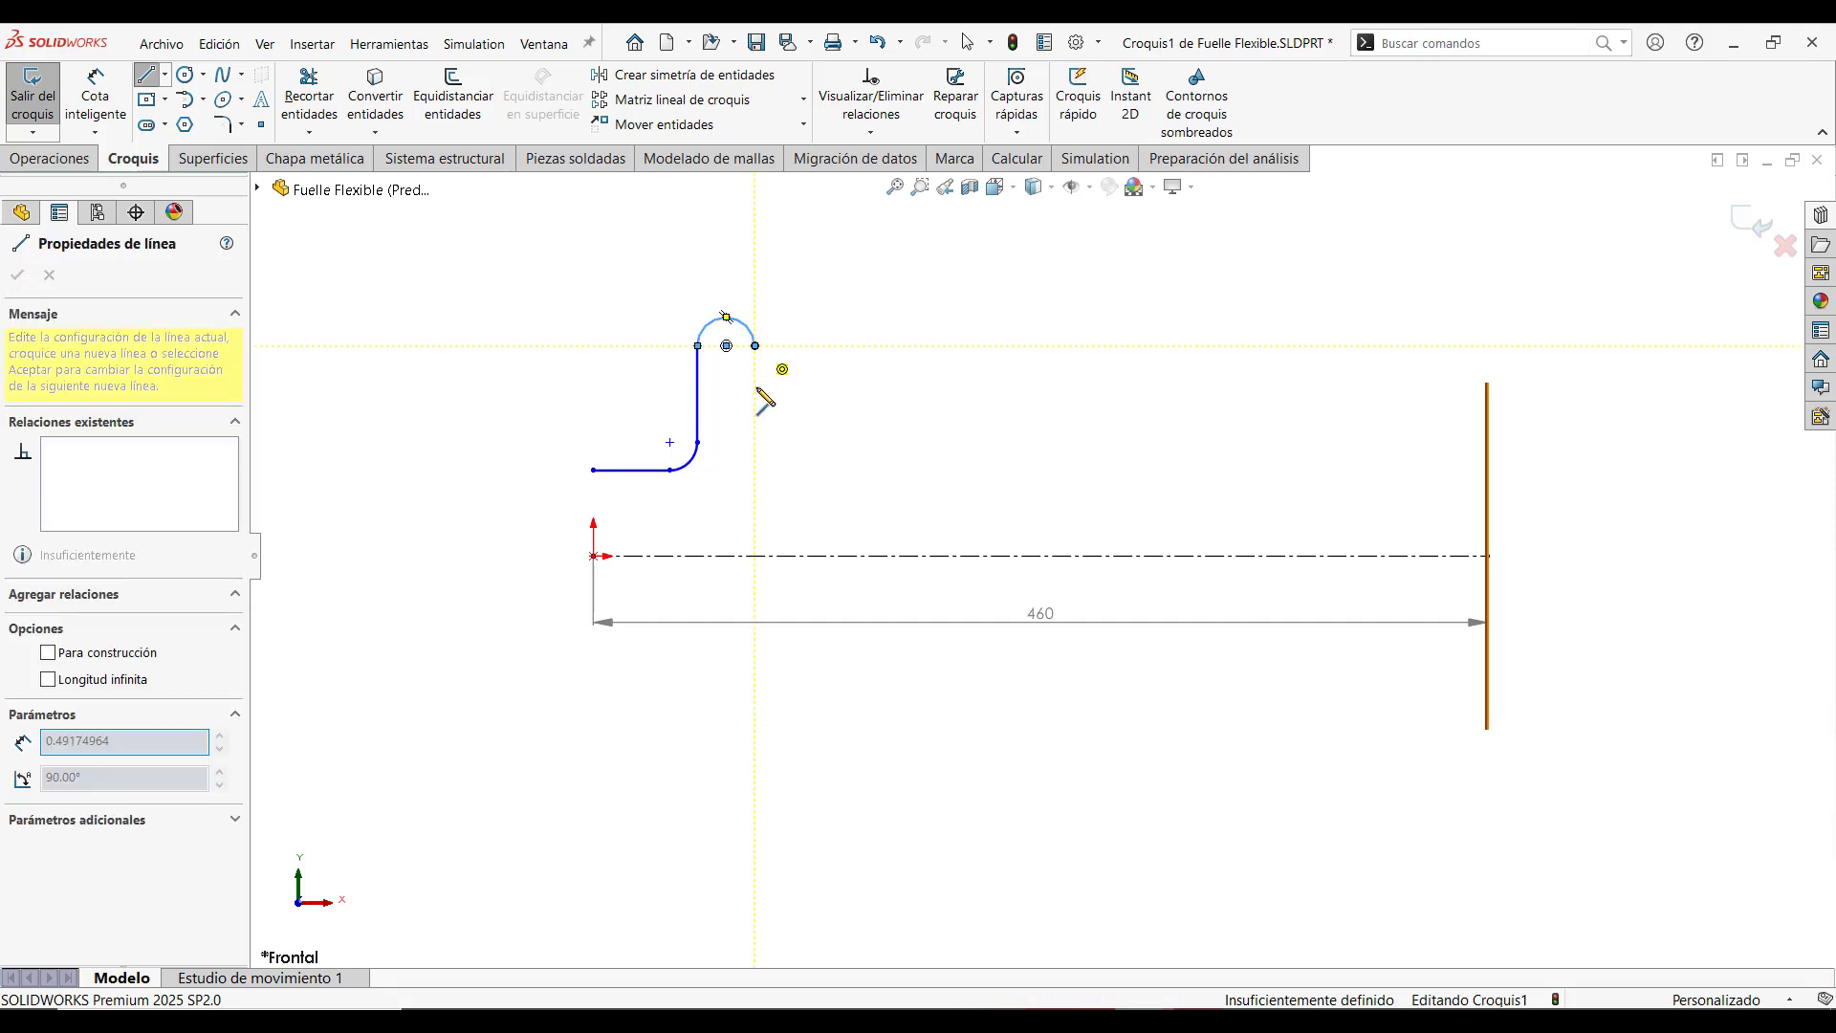
{"action": "left_click", "coordinate": [755, 442]}
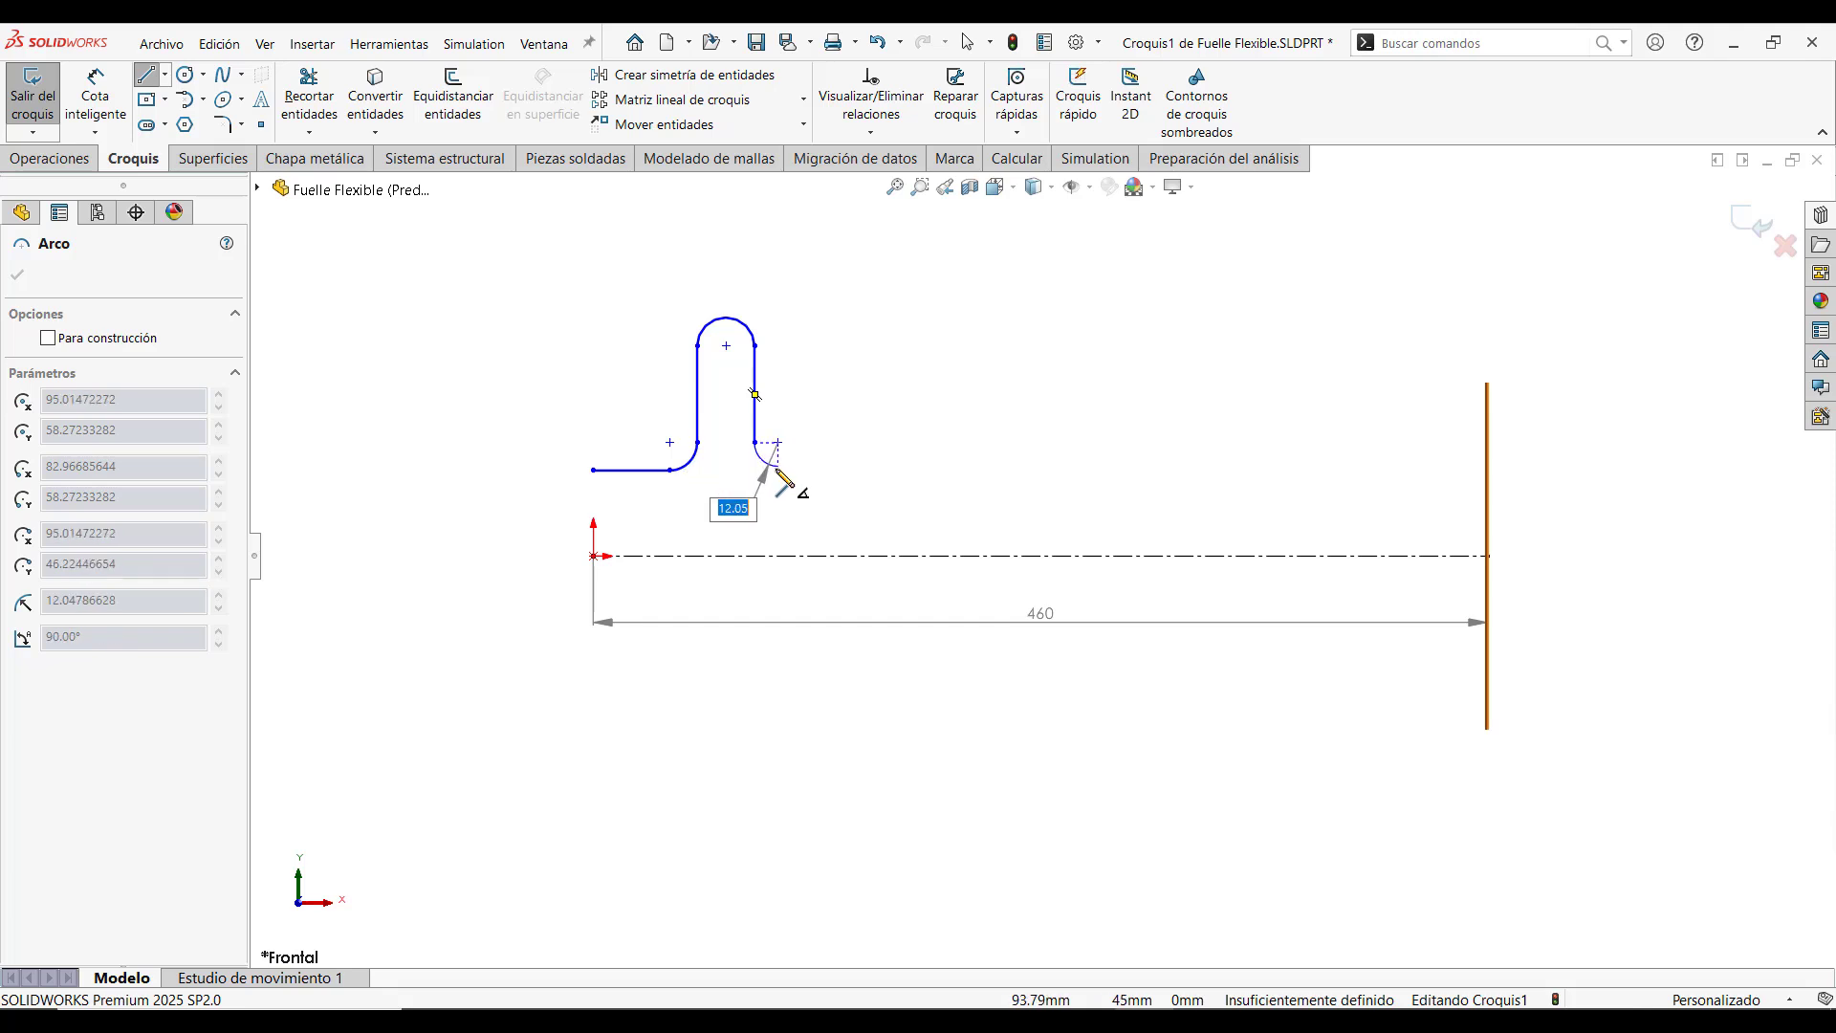
{"action": "left_click", "coordinate": [778, 468]}
{"action": "key", "text": "Escape"}
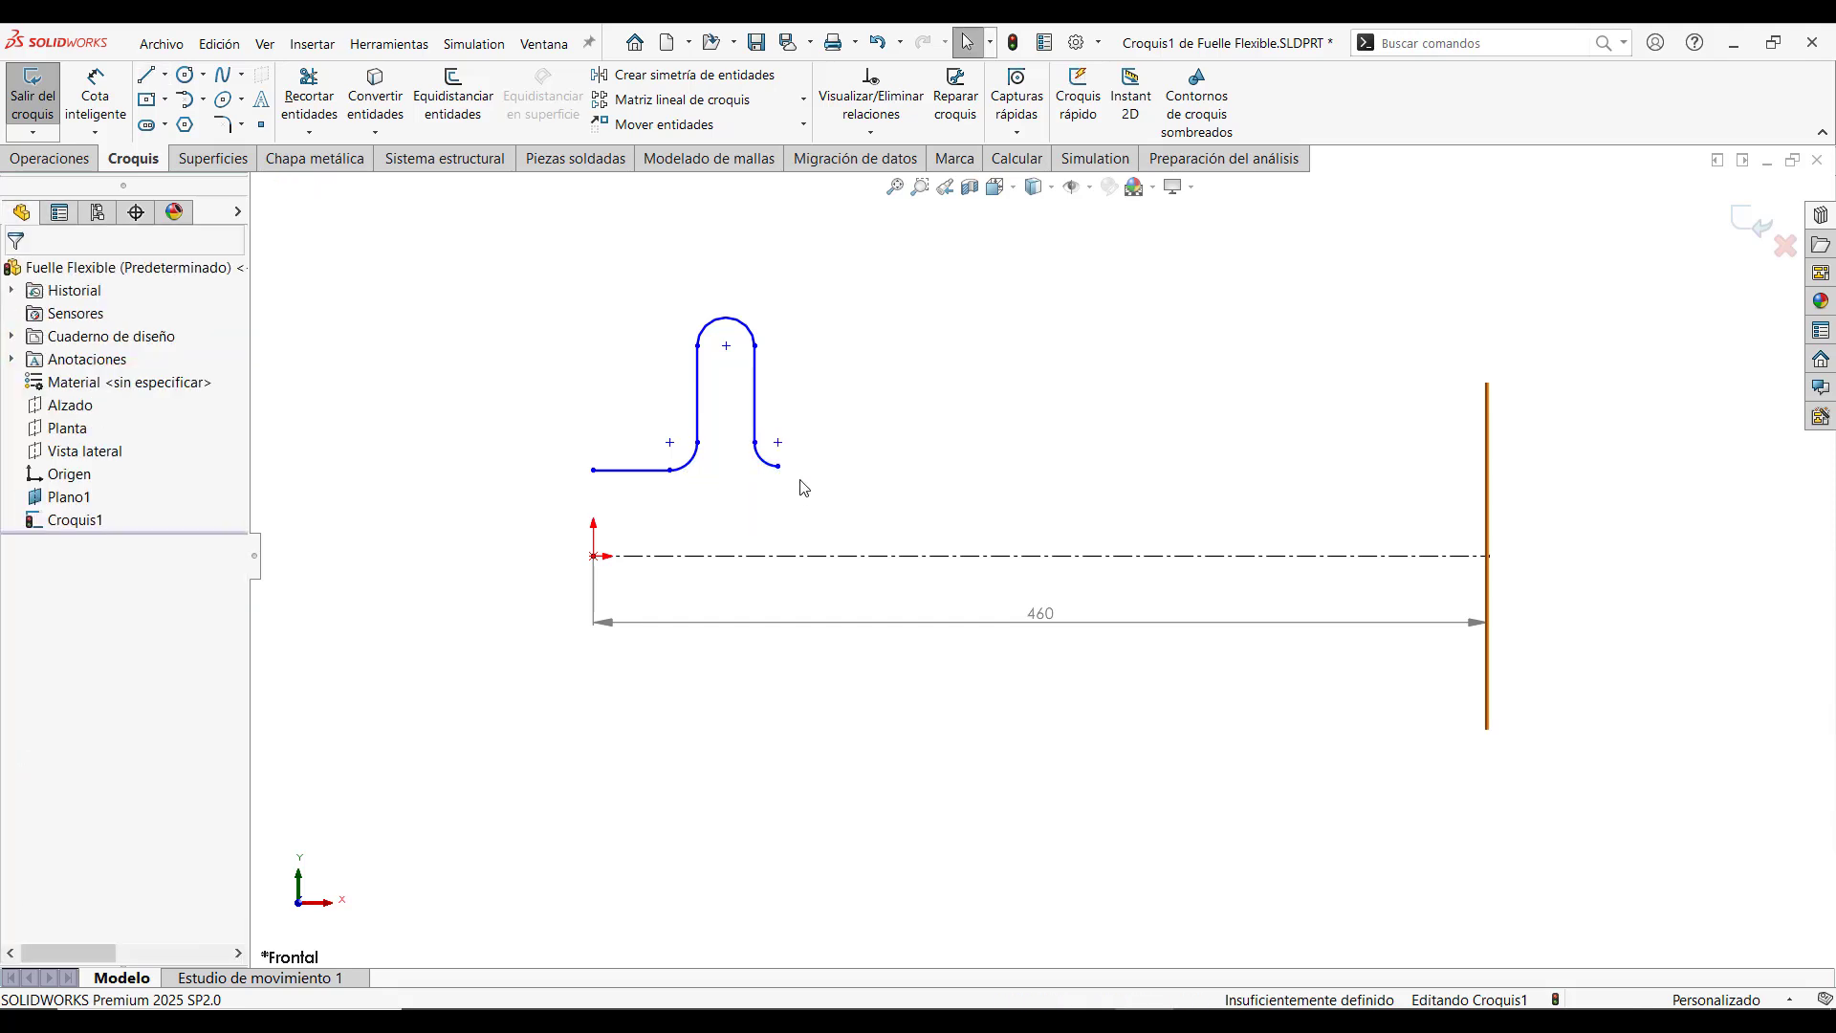
Make the closing arc's free endpoint coincident with the profile's horizontal line and vertically aligned with the arc's centre
{"action": "left_click", "coordinate": [779, 468]}
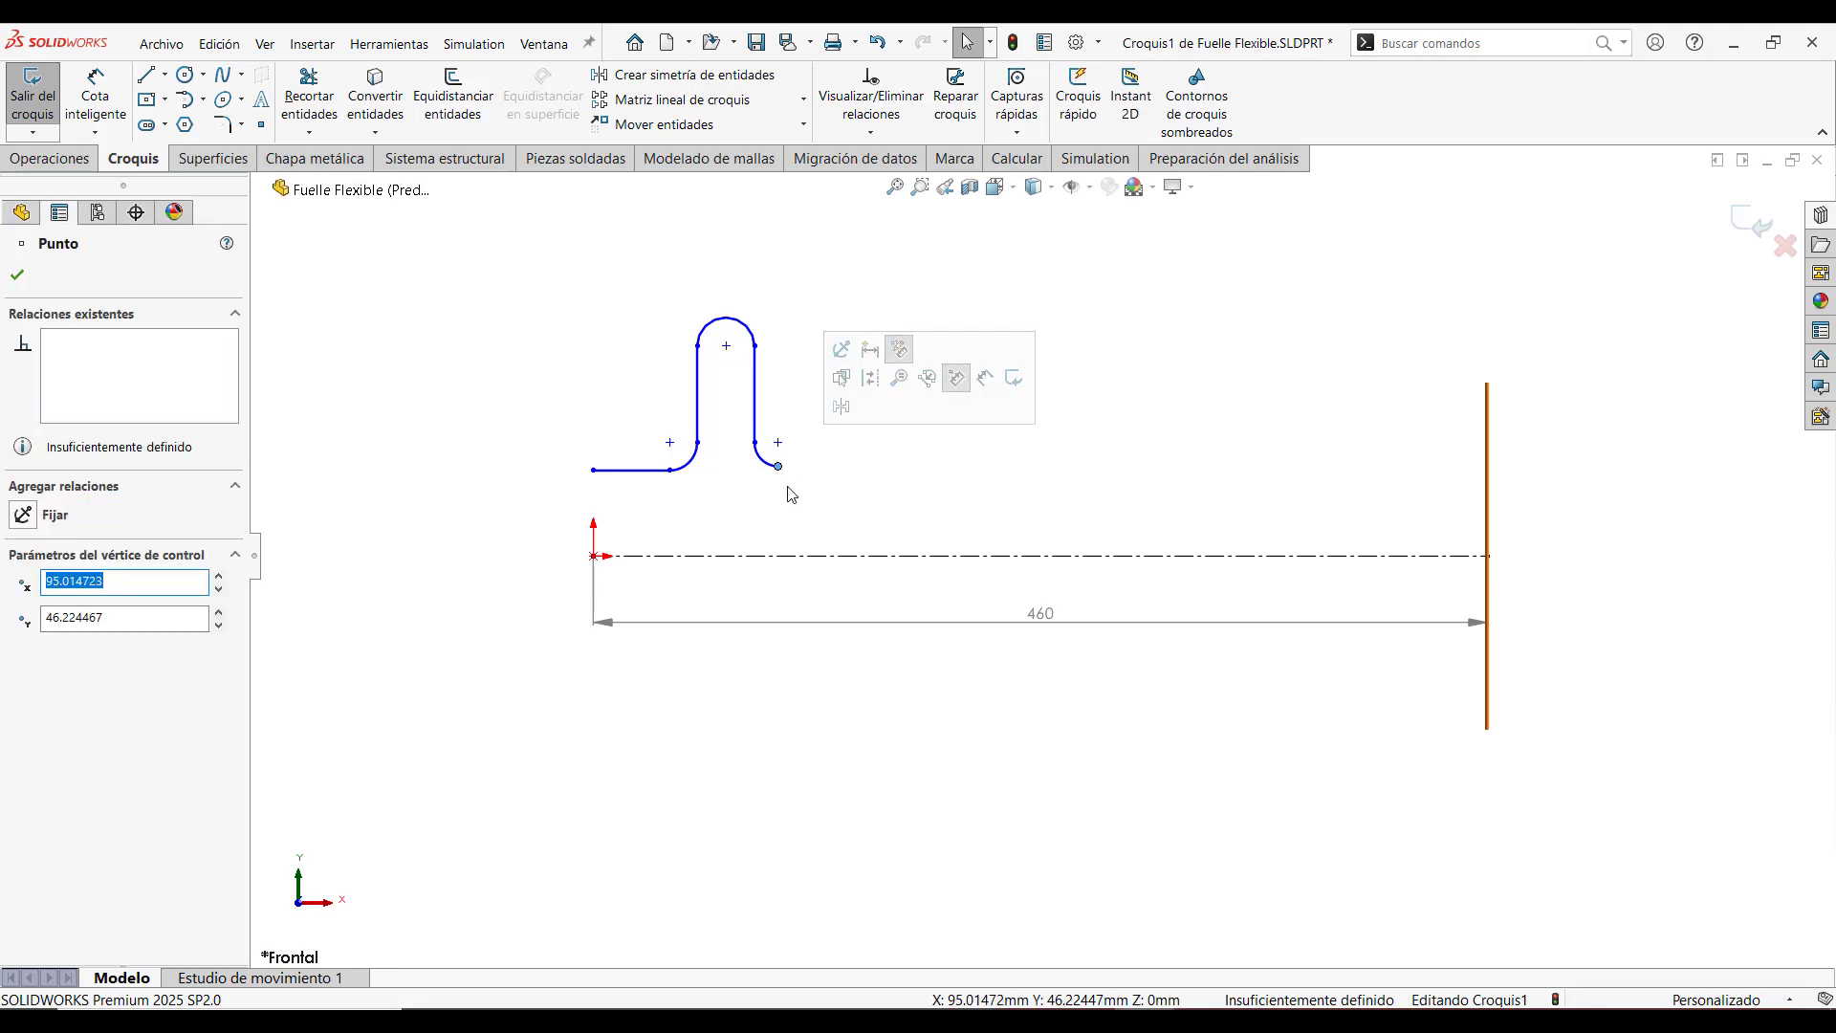
{"action": "left_click", "coordinate": [656, 473], "text": "ctrl"}
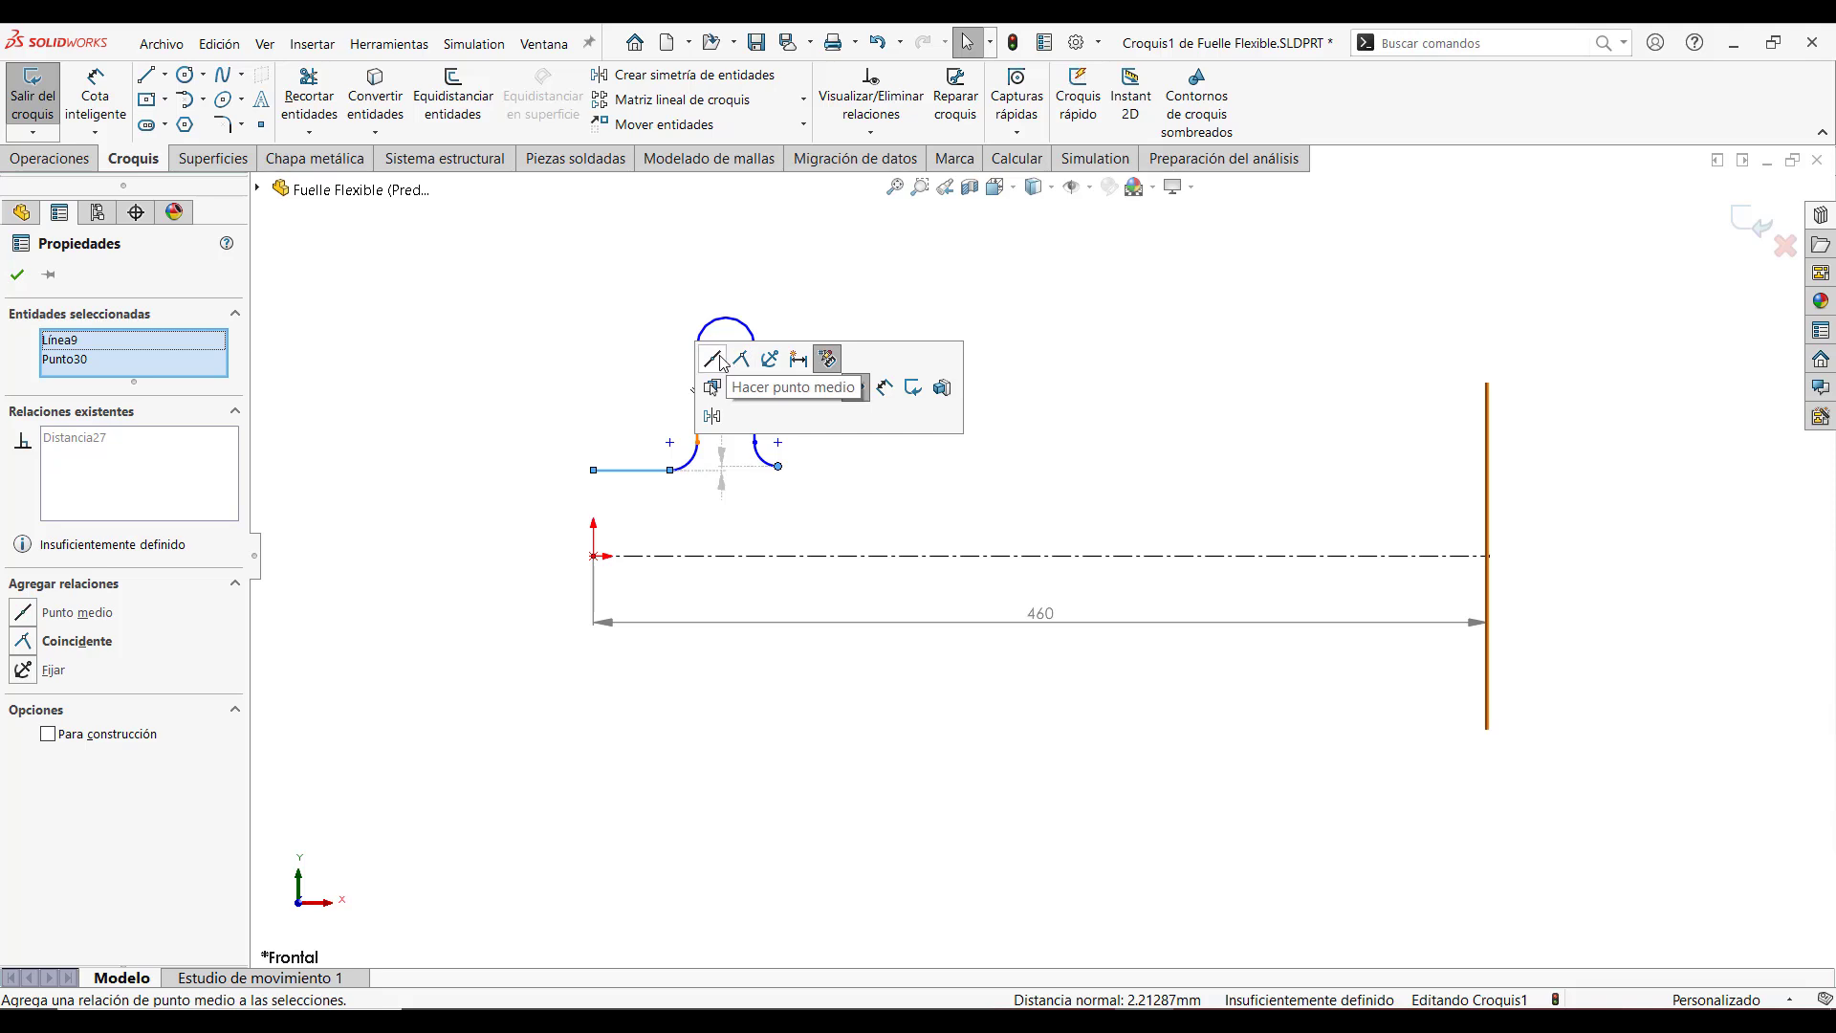
{"action": "left_click", "coordinate": [733, 362]}
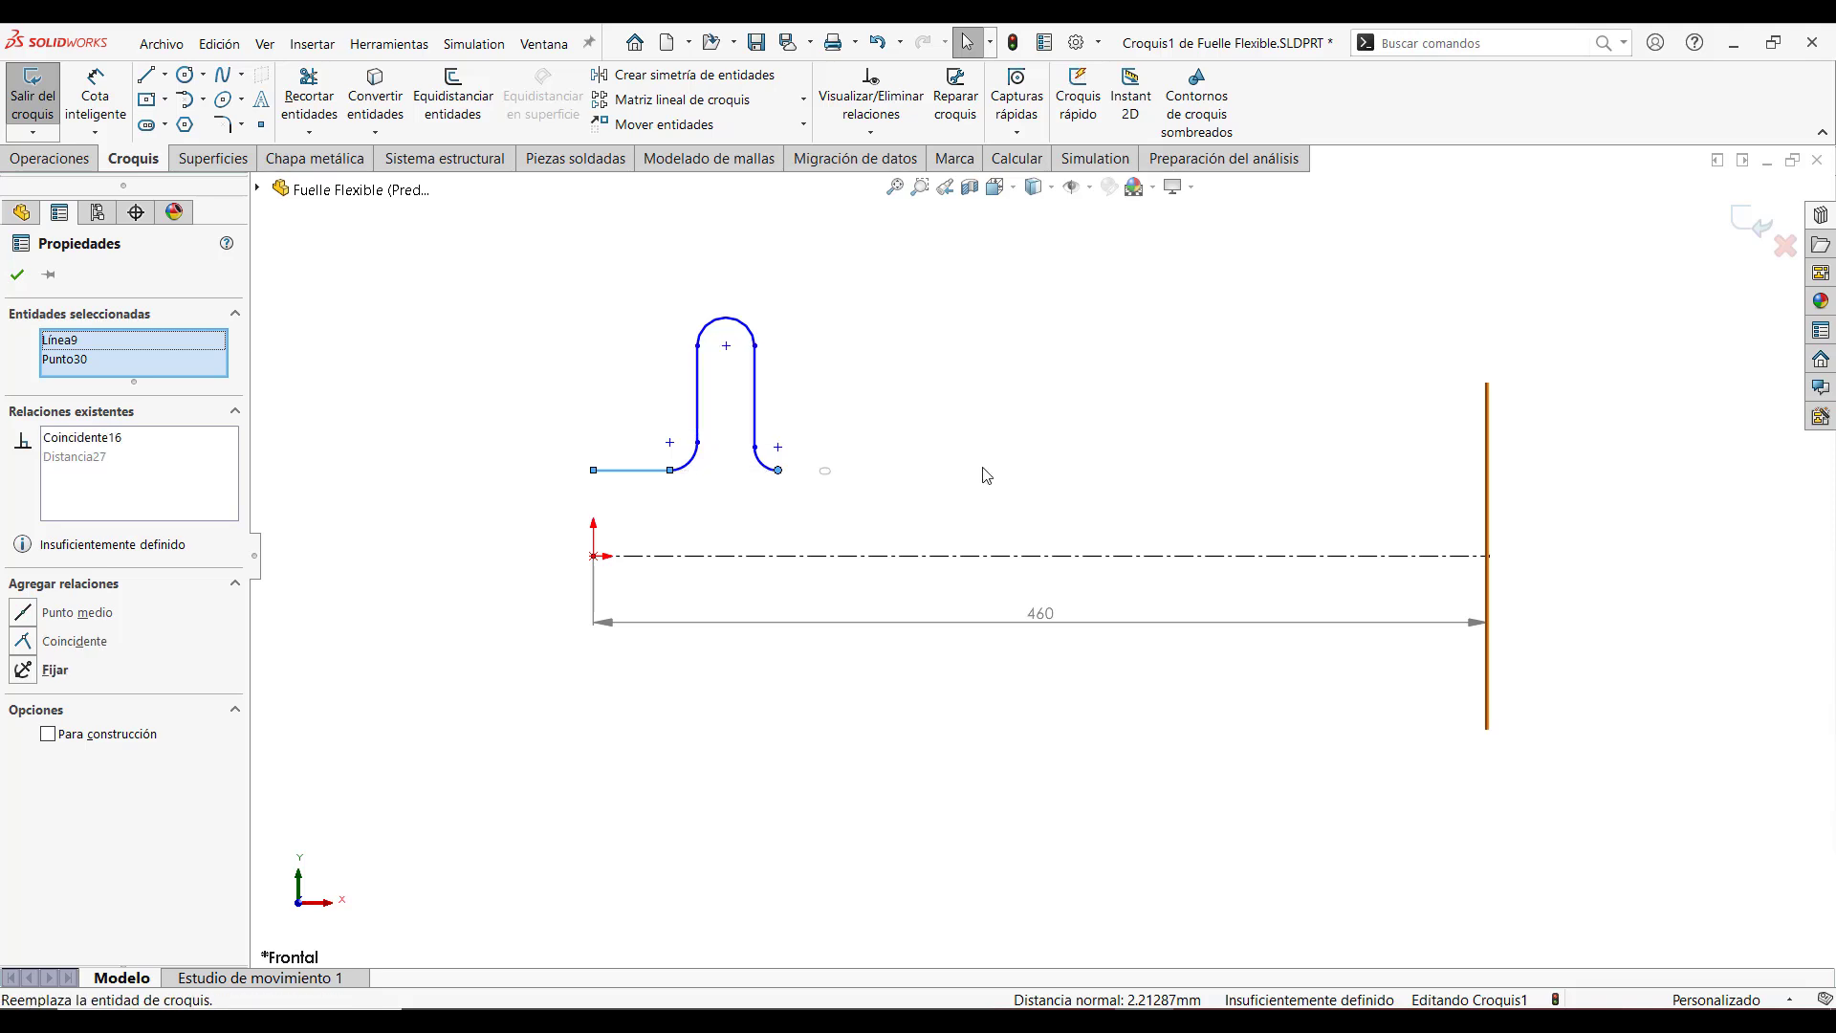
{"action": "left_click", "coordinate": [779, 470]}
{"action": "left_click", "coordinate": [777, 446], "text": "ctrl"}
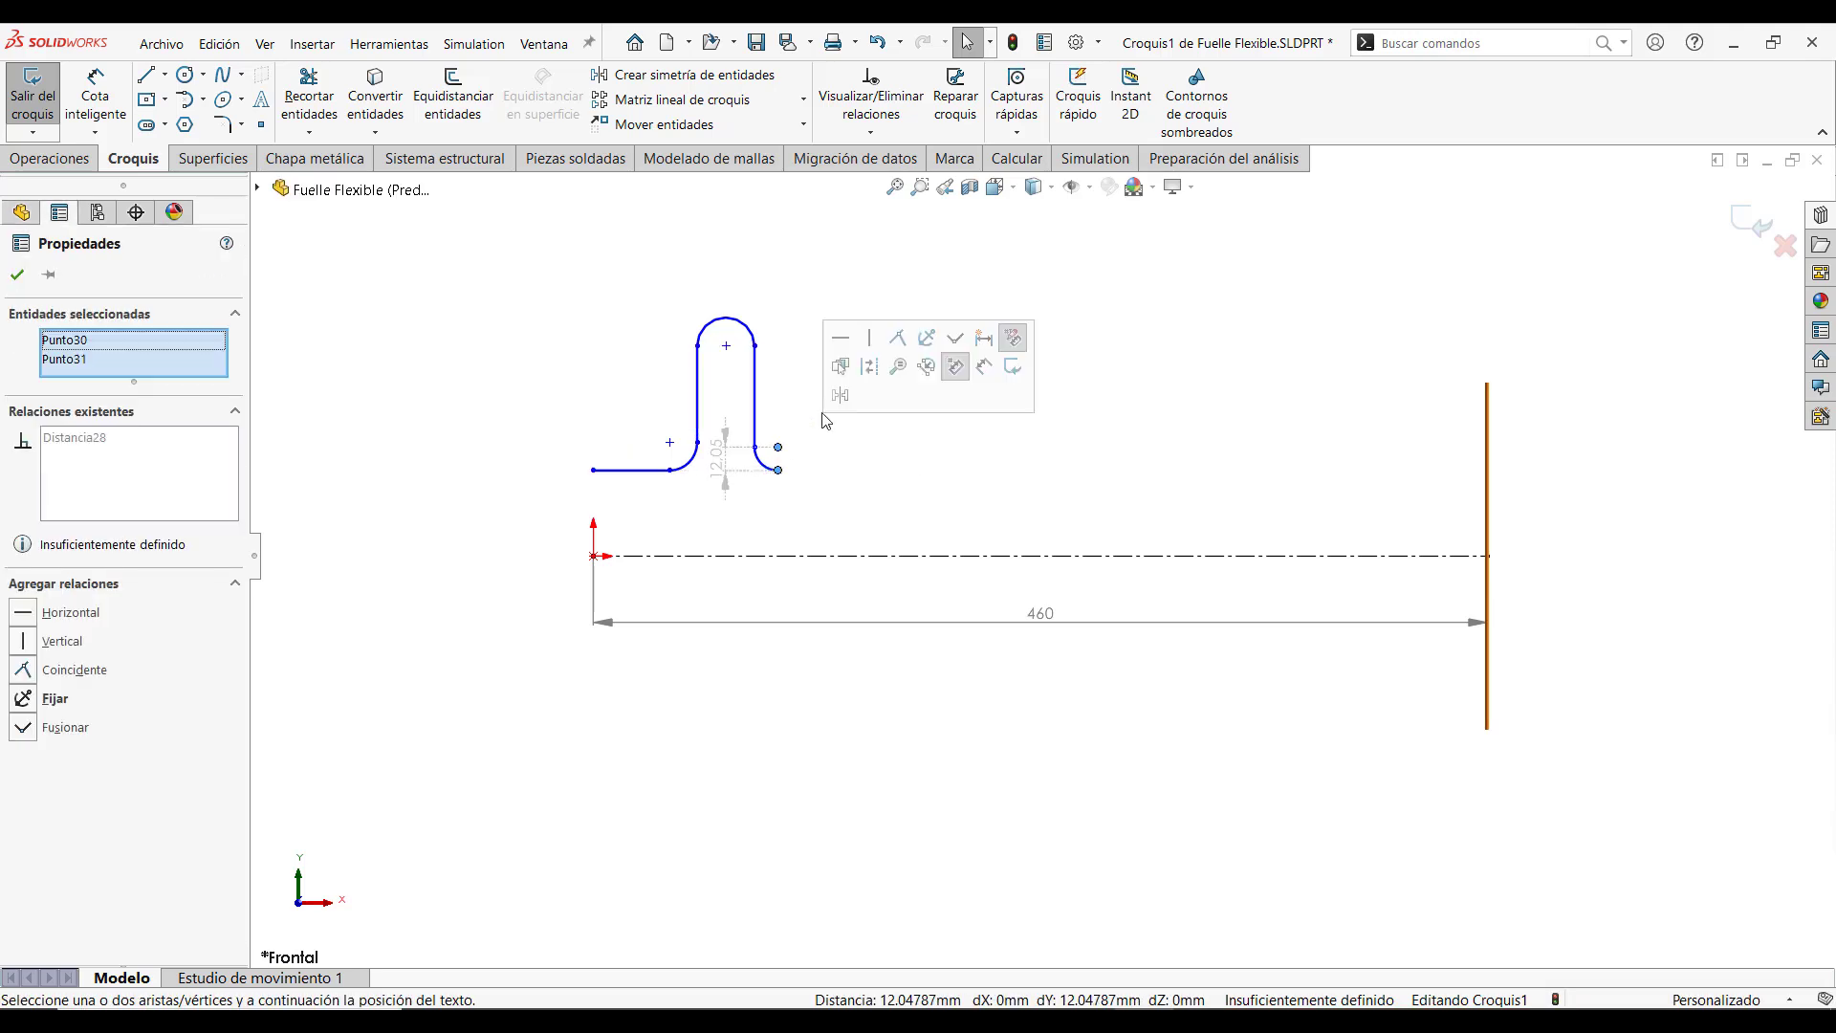
{"action": "left_click", "coordinate": [871, 341]}
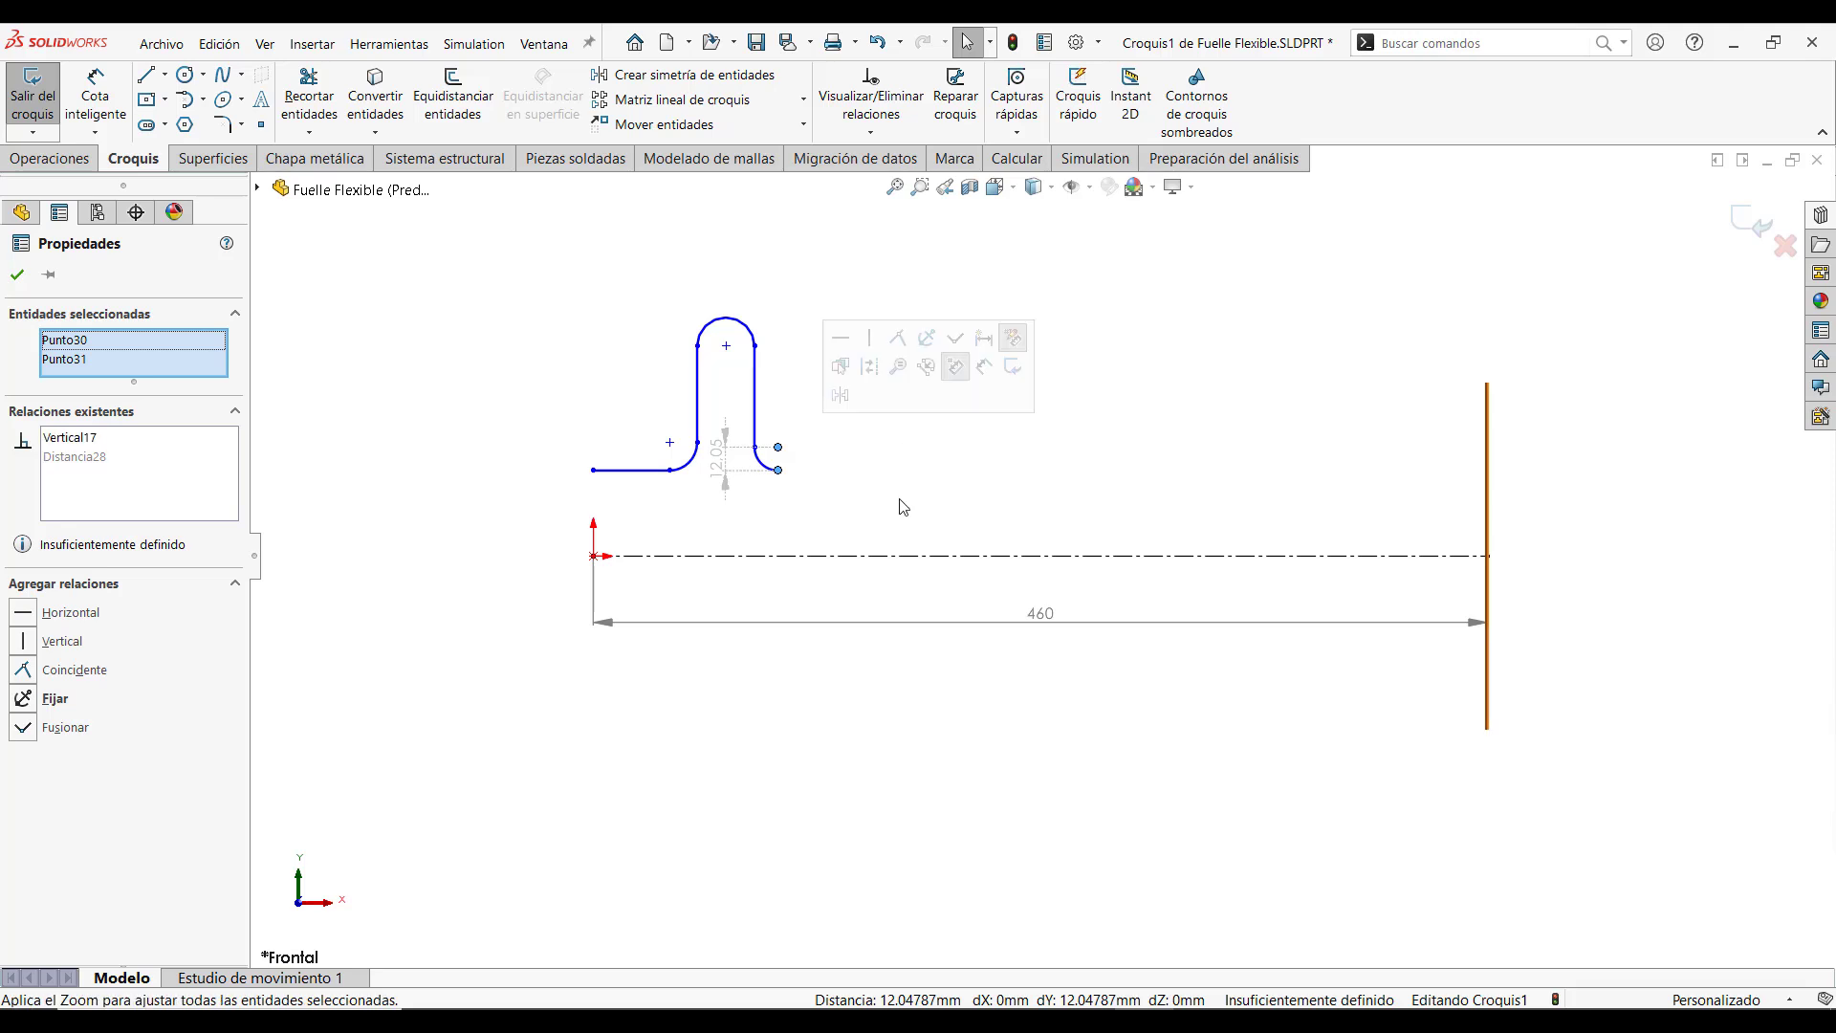
{"action": "key", "text": "Escape"}
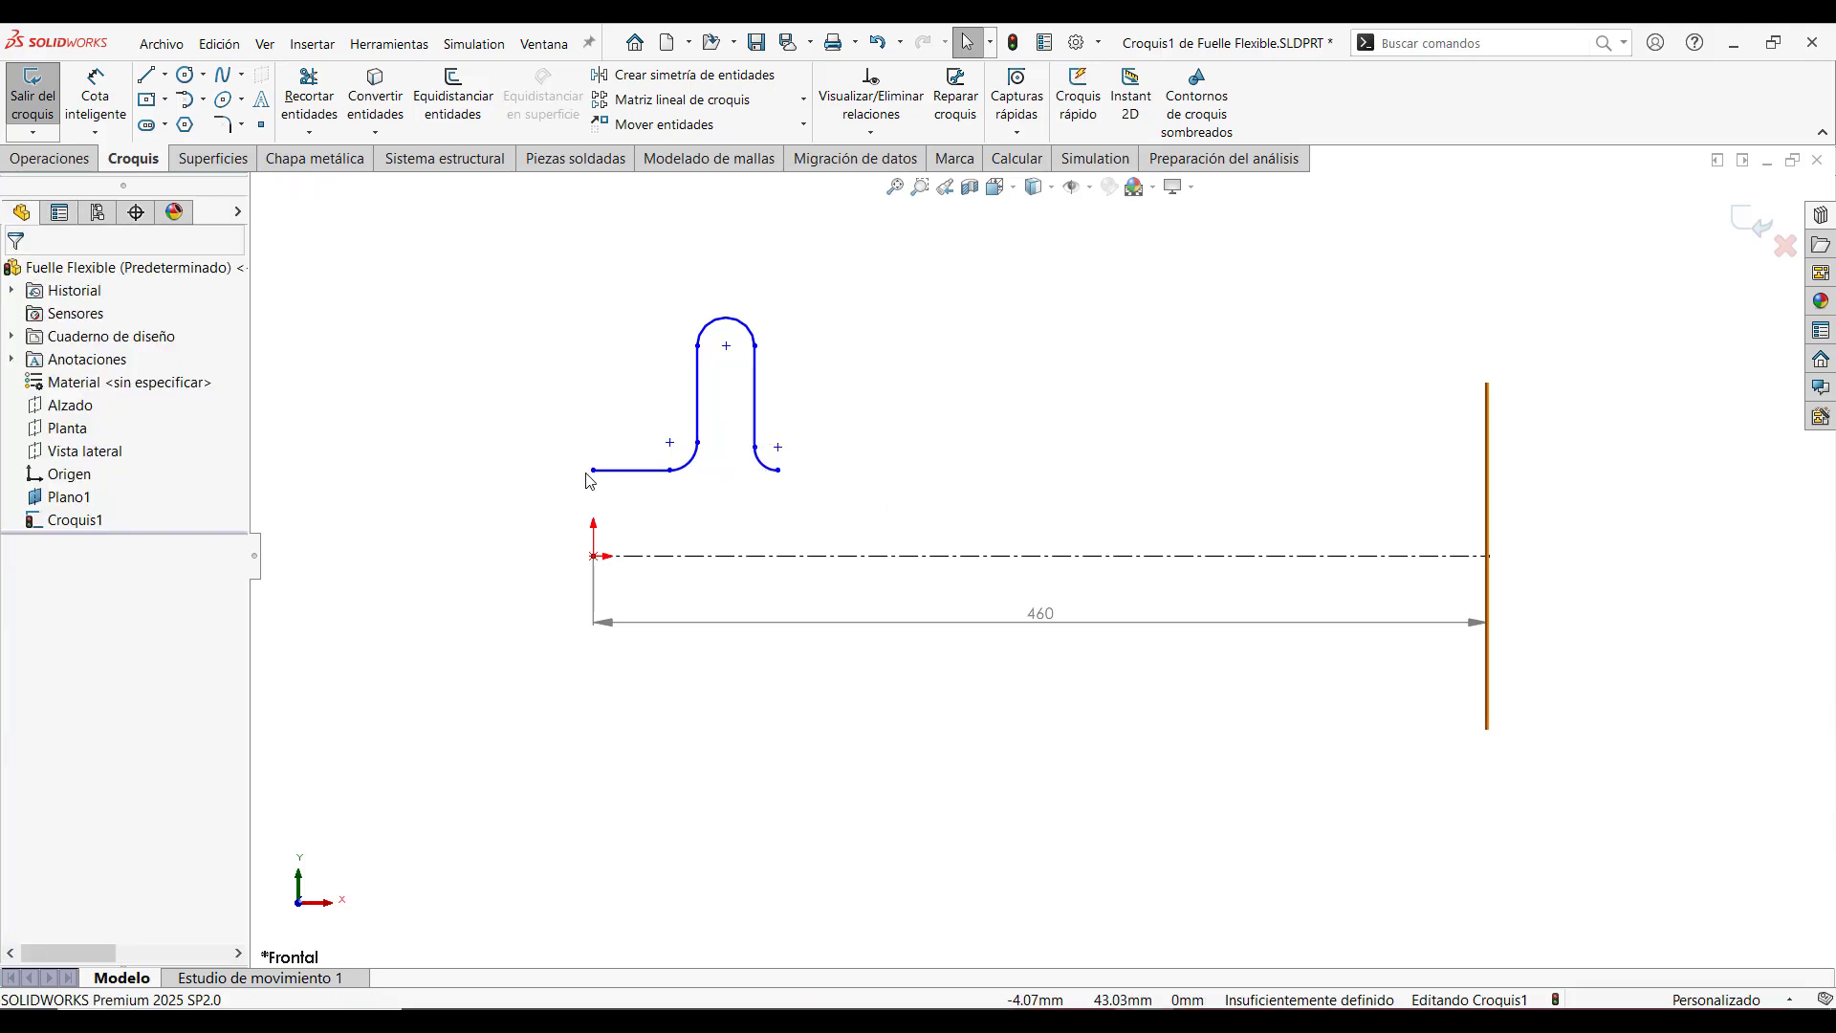
Add a vertical relation between the start point of the profile's horizontal line and the origin
{"action": "left_click", "coordinate": [593, 473]}
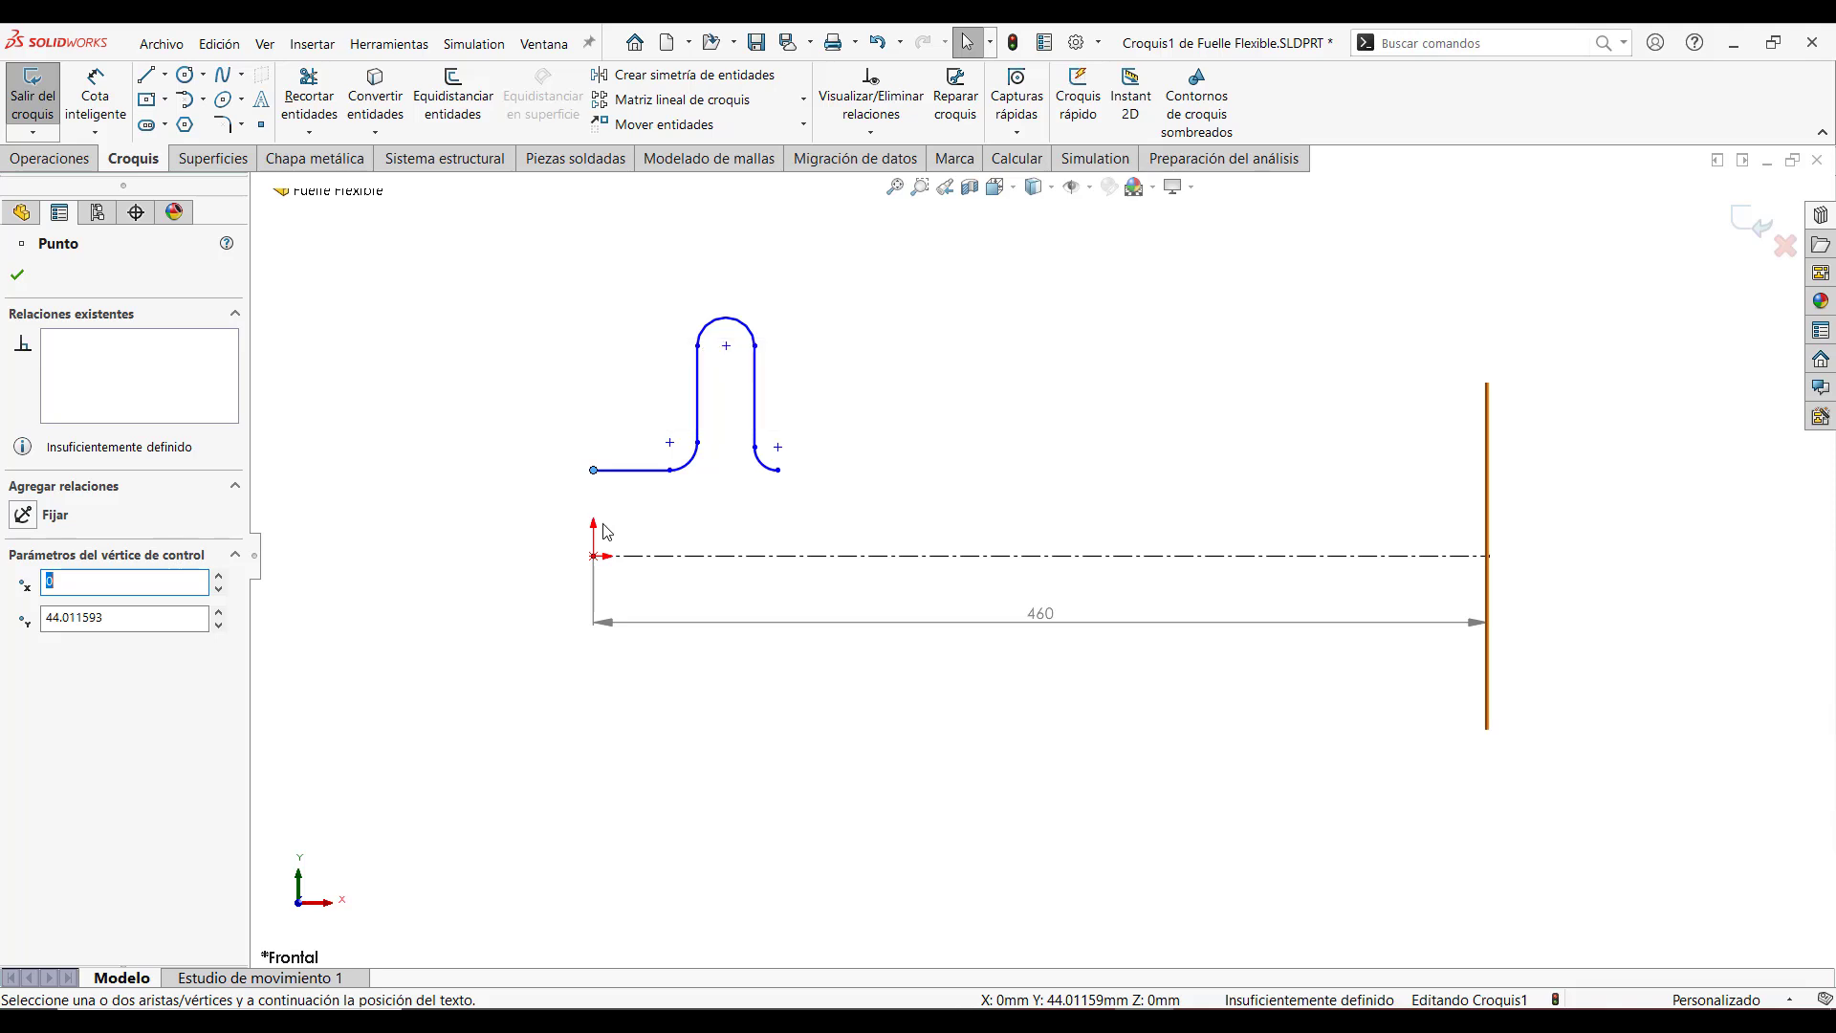
{"action": "left_click", "coordinate": [594, 556], "text": "ctrl"}
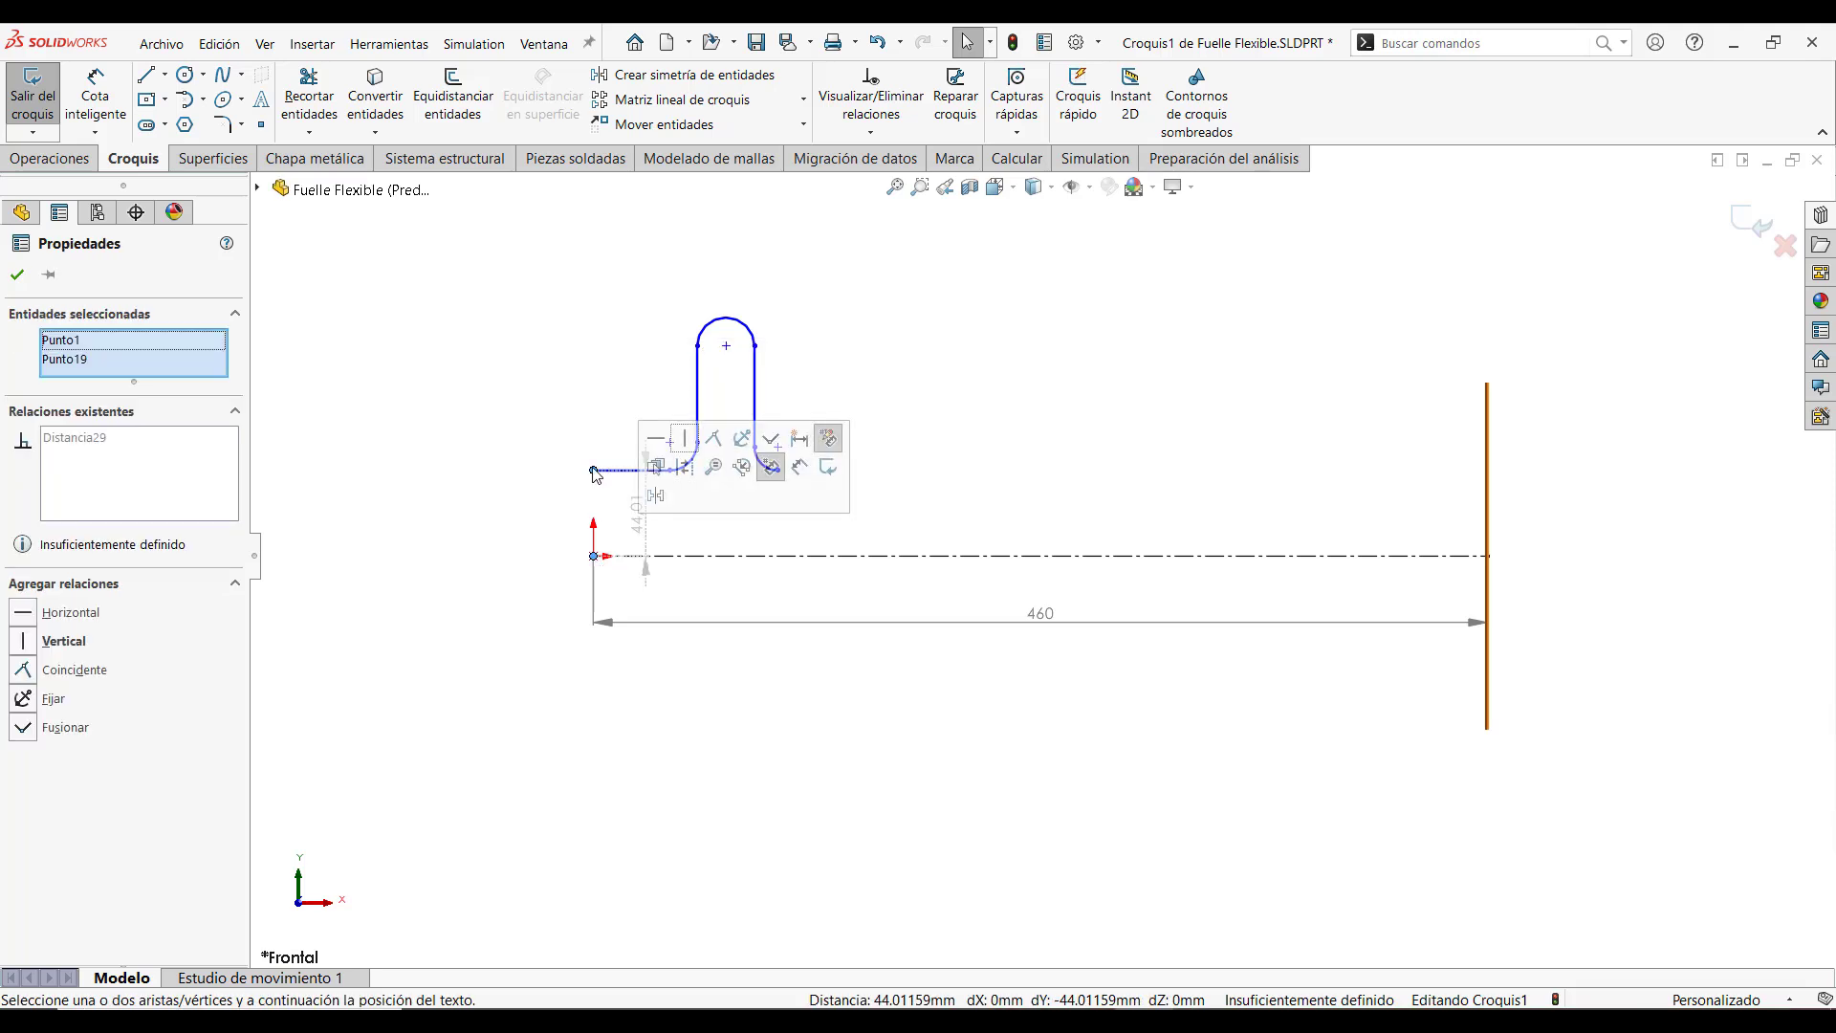
{"action": "left_click", "coordinate": [685, 439]}
{"action": "left_click", "coordinate": [995, 385]}
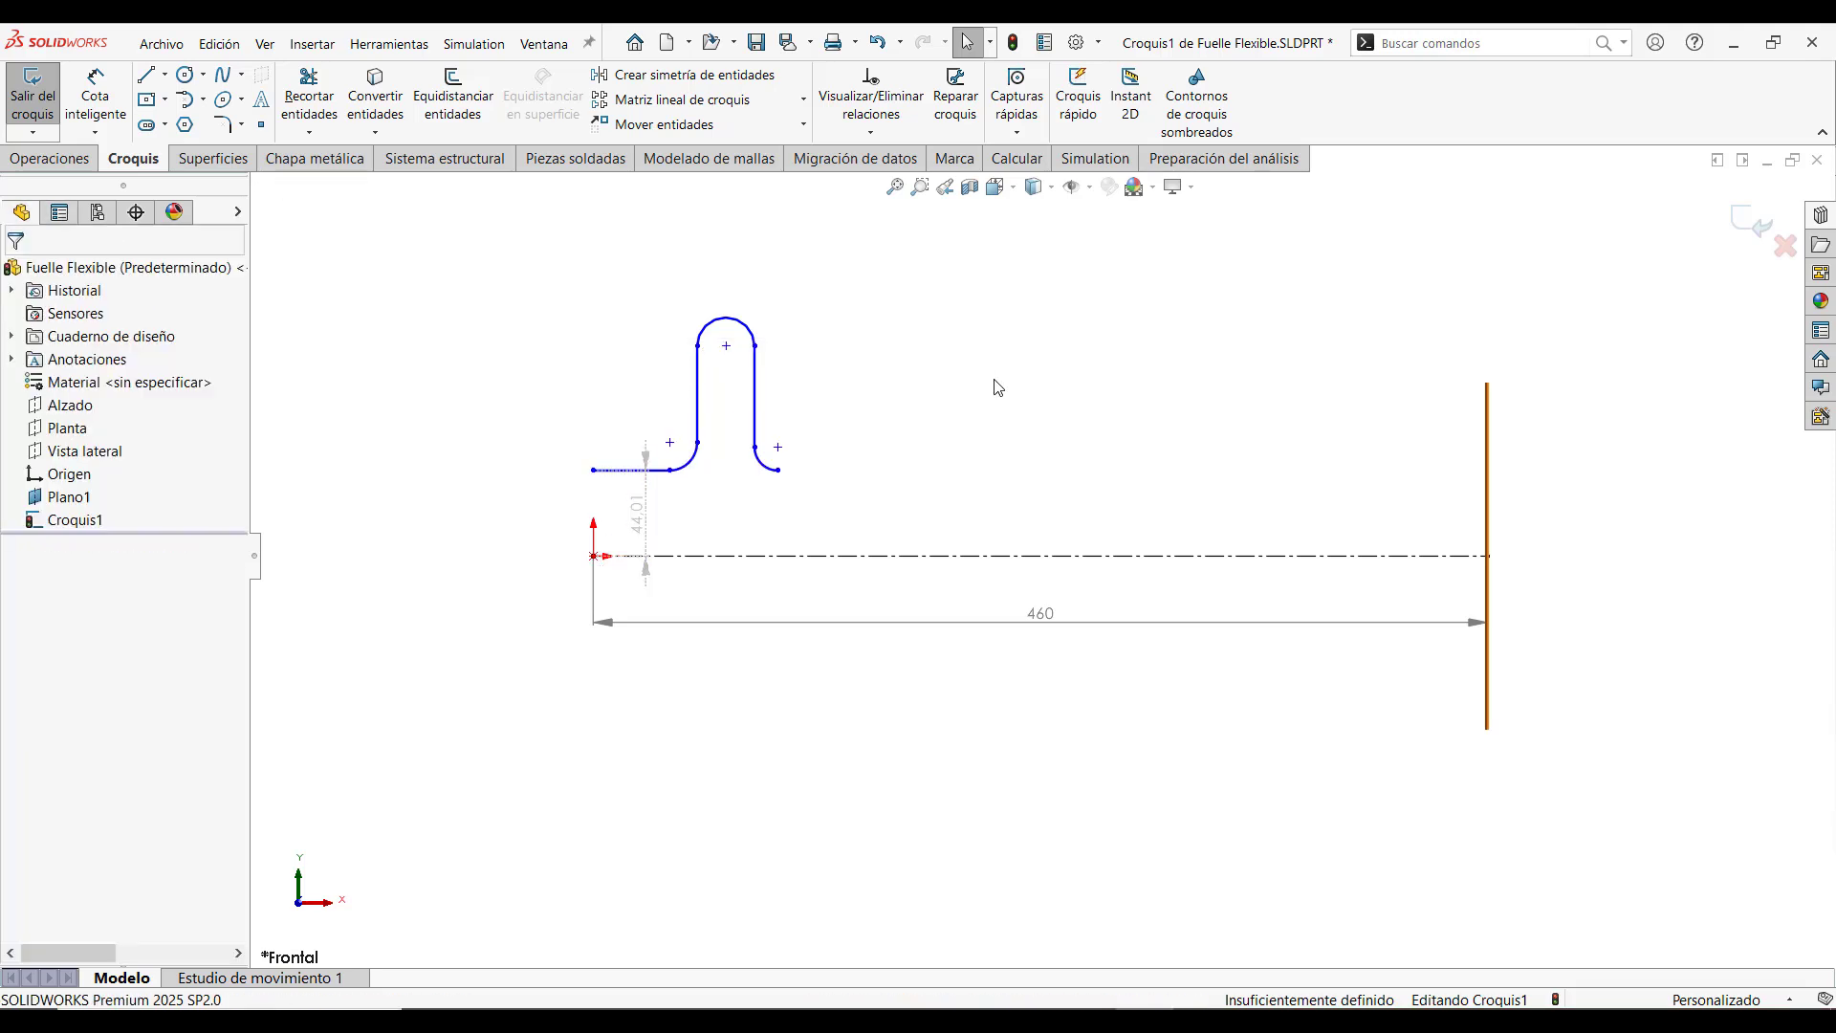
Add an equal relation between the fold's two base arcs and its crest arc
{"action": "left_click", "coordinate": [689, 461]}
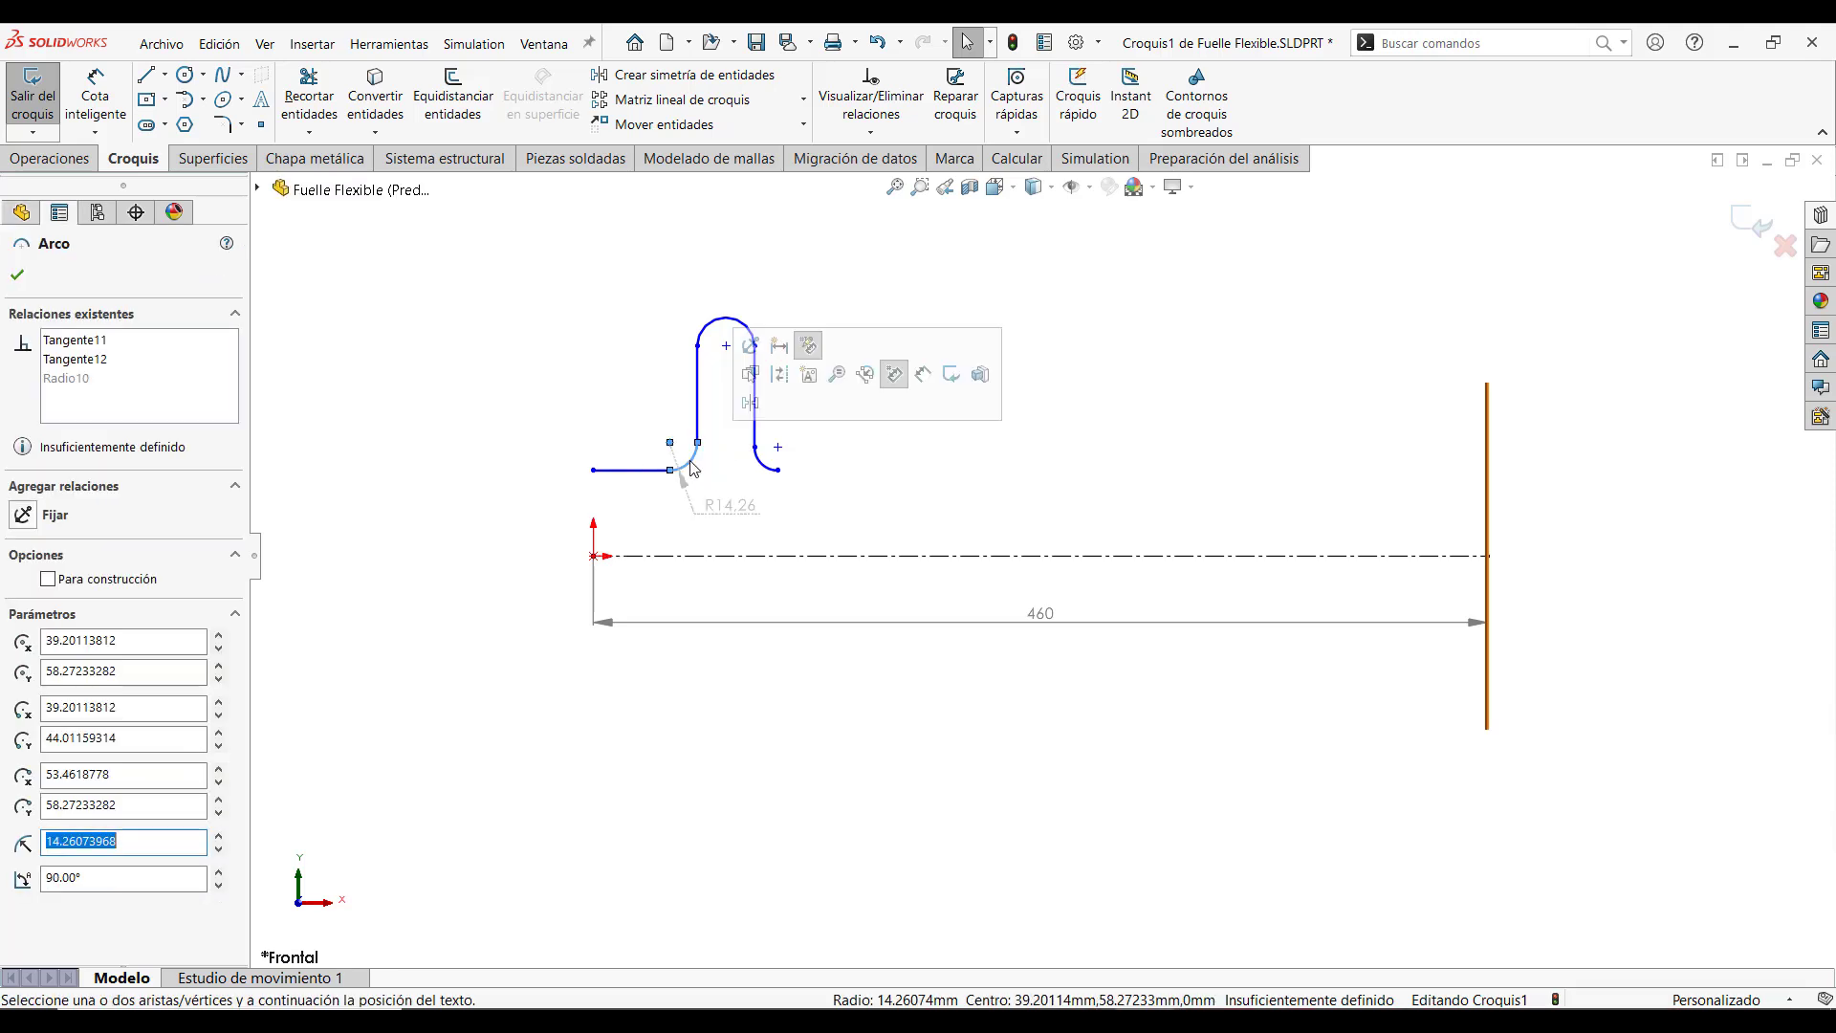
{"action": "left_click", "coordinate": [770, 469]}
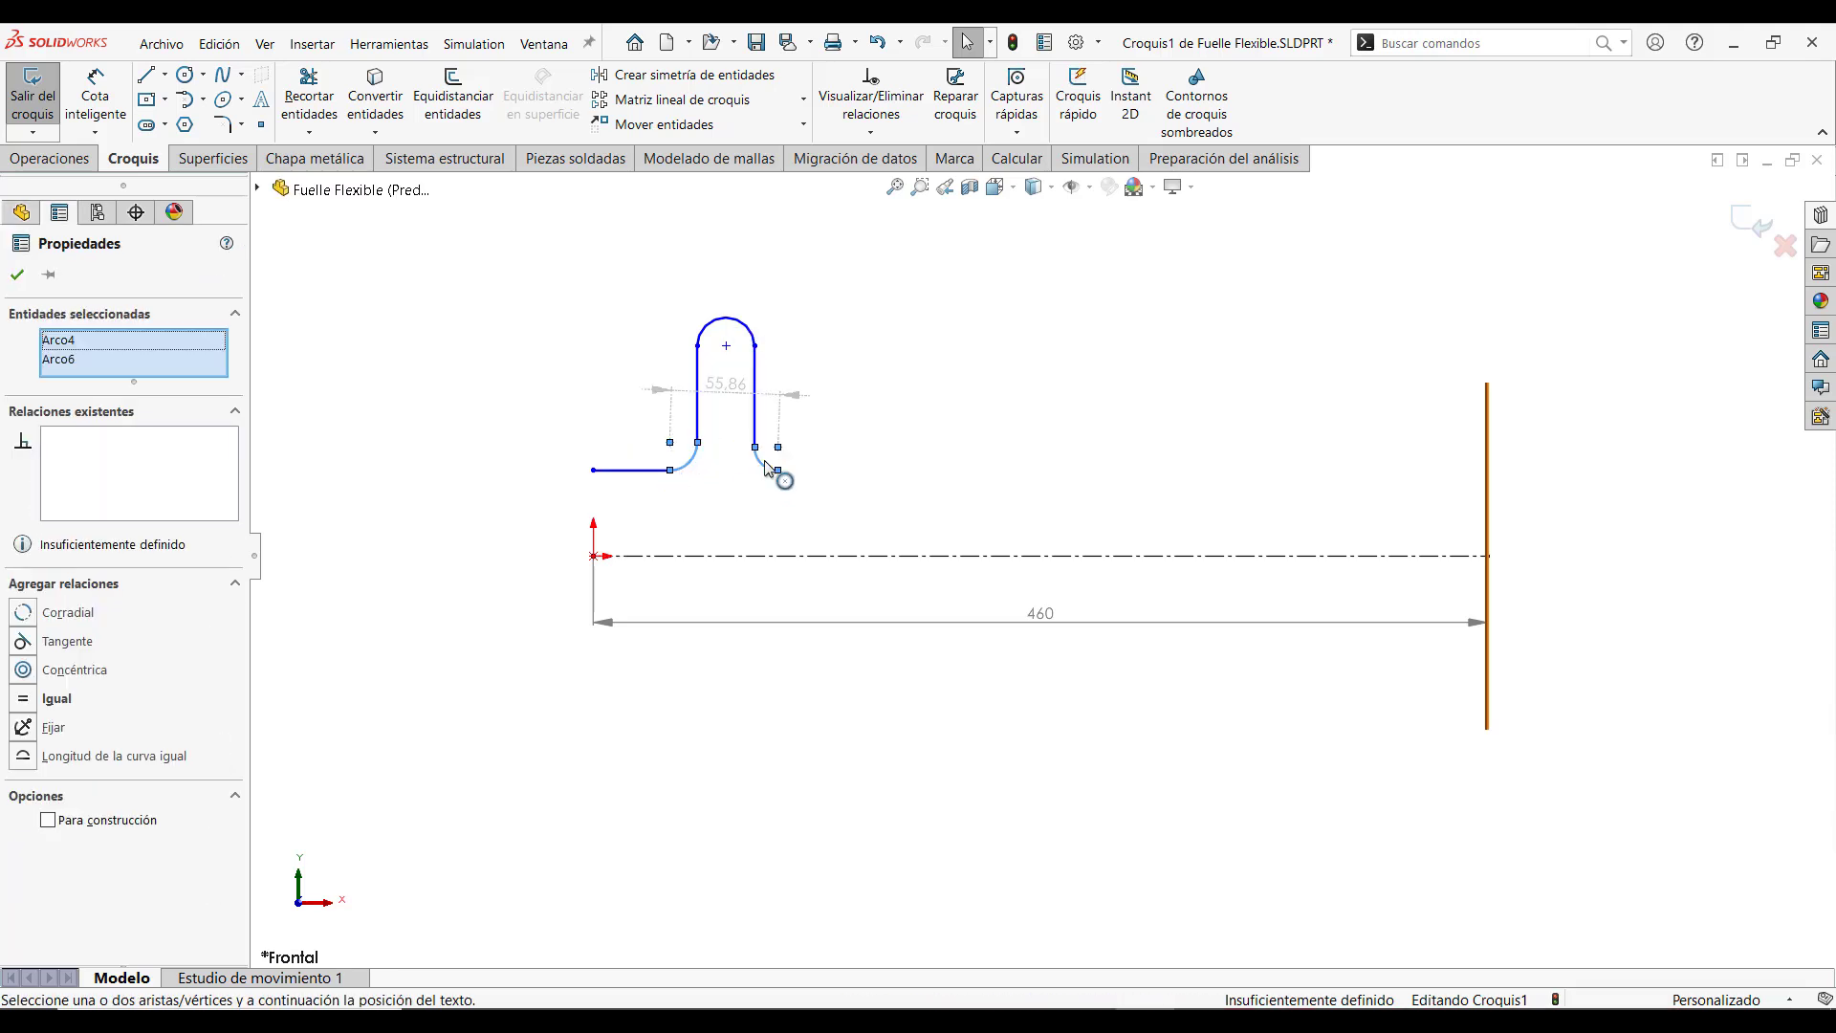
{"action": "left_click", "coordinate": [742, 330]}
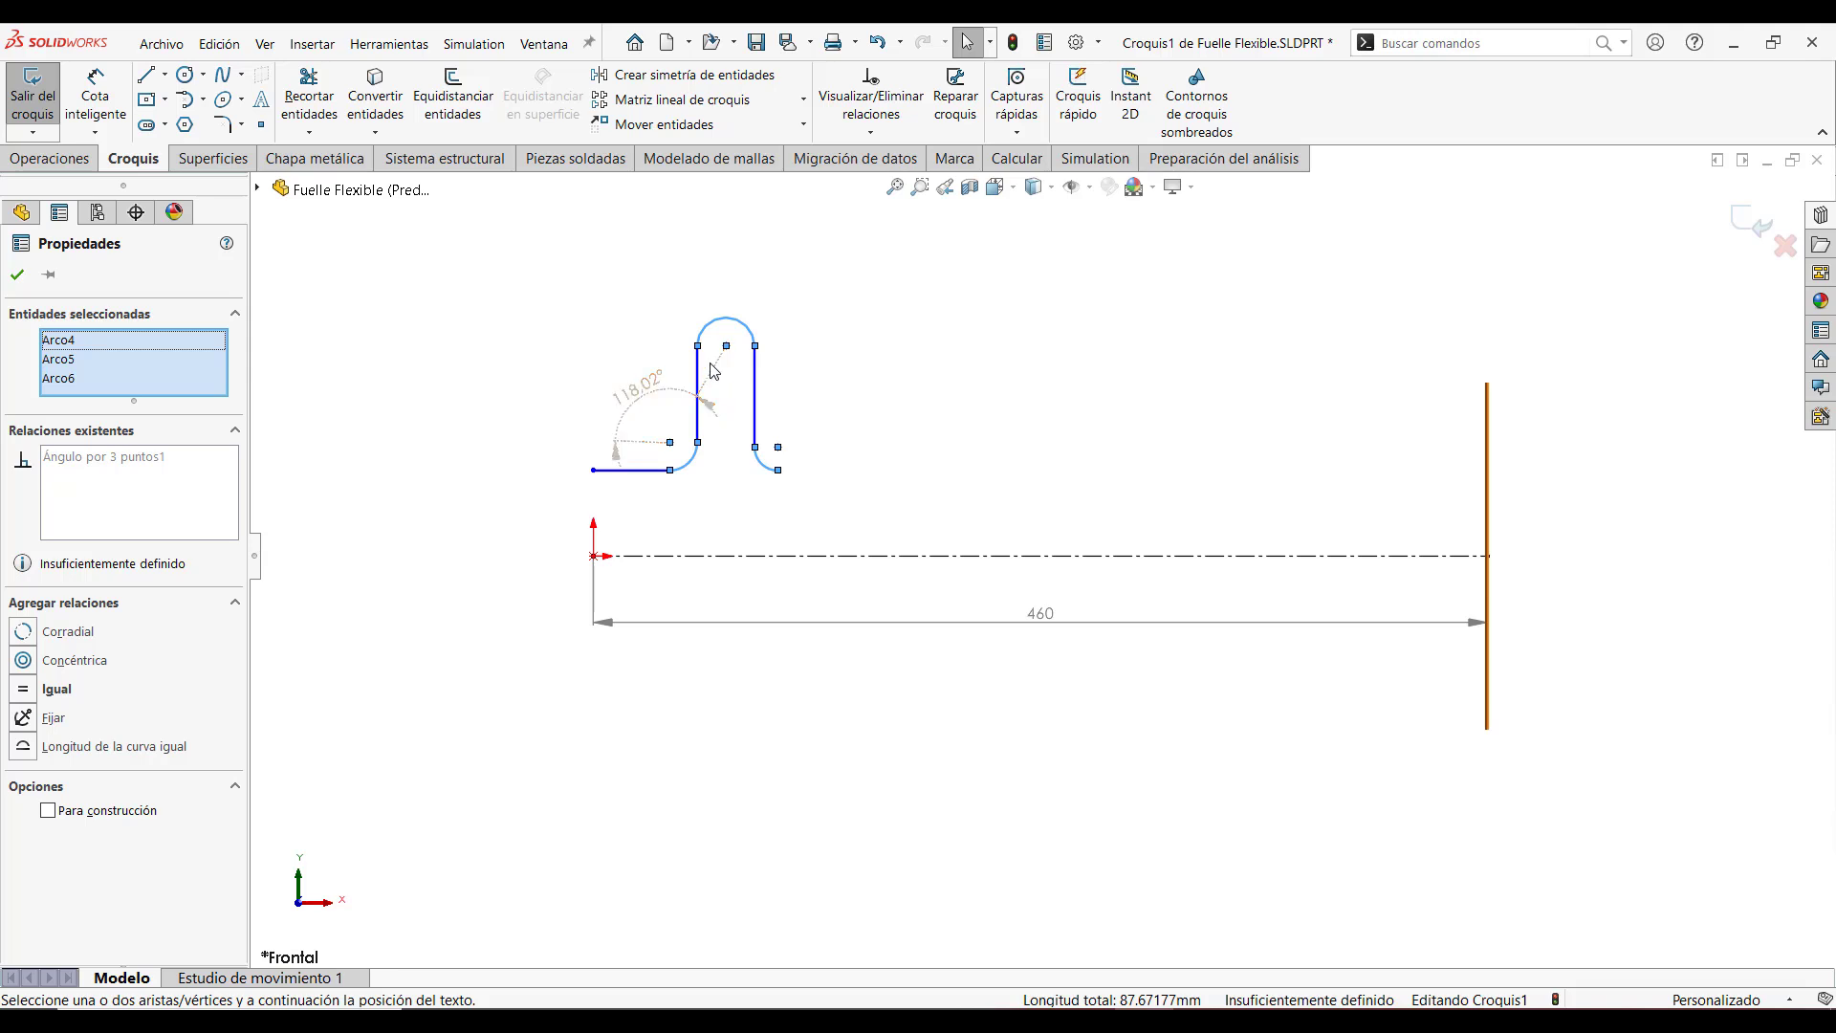
{"action": "left_click", "coordinate": [81, 690]}
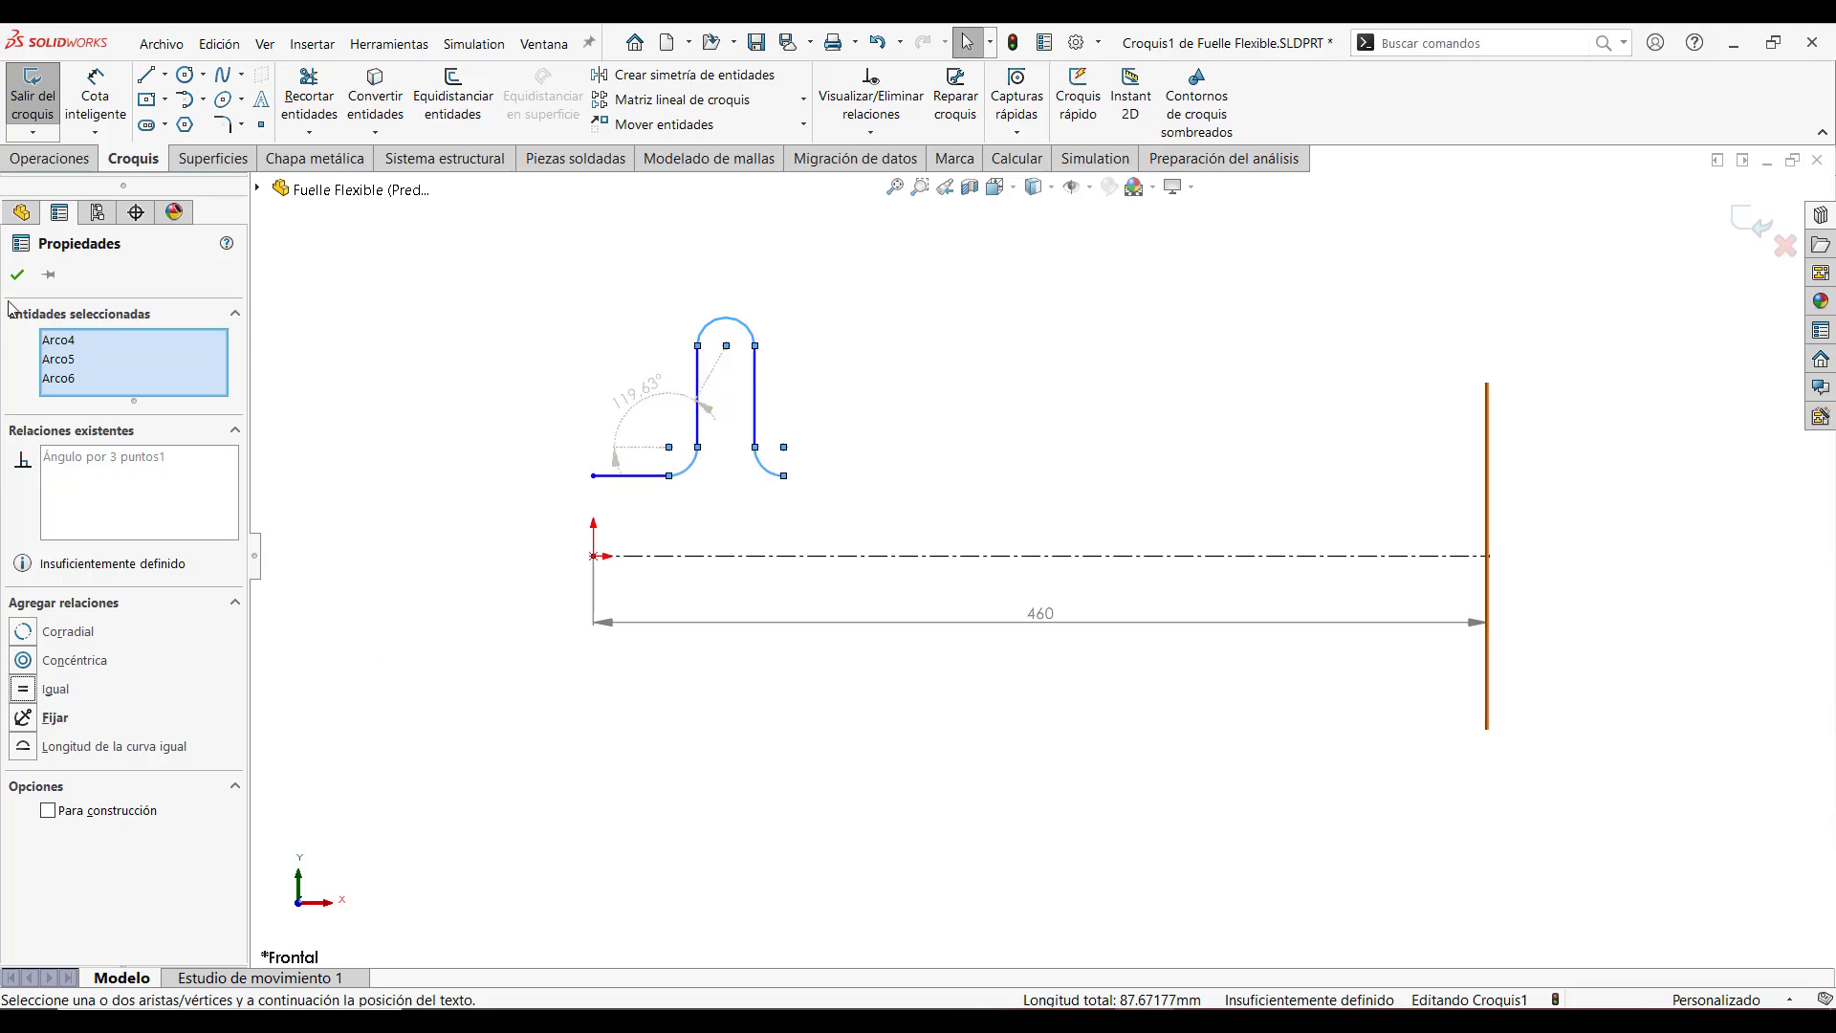
{"action": "left_click", "coordinate": [313, 311]}
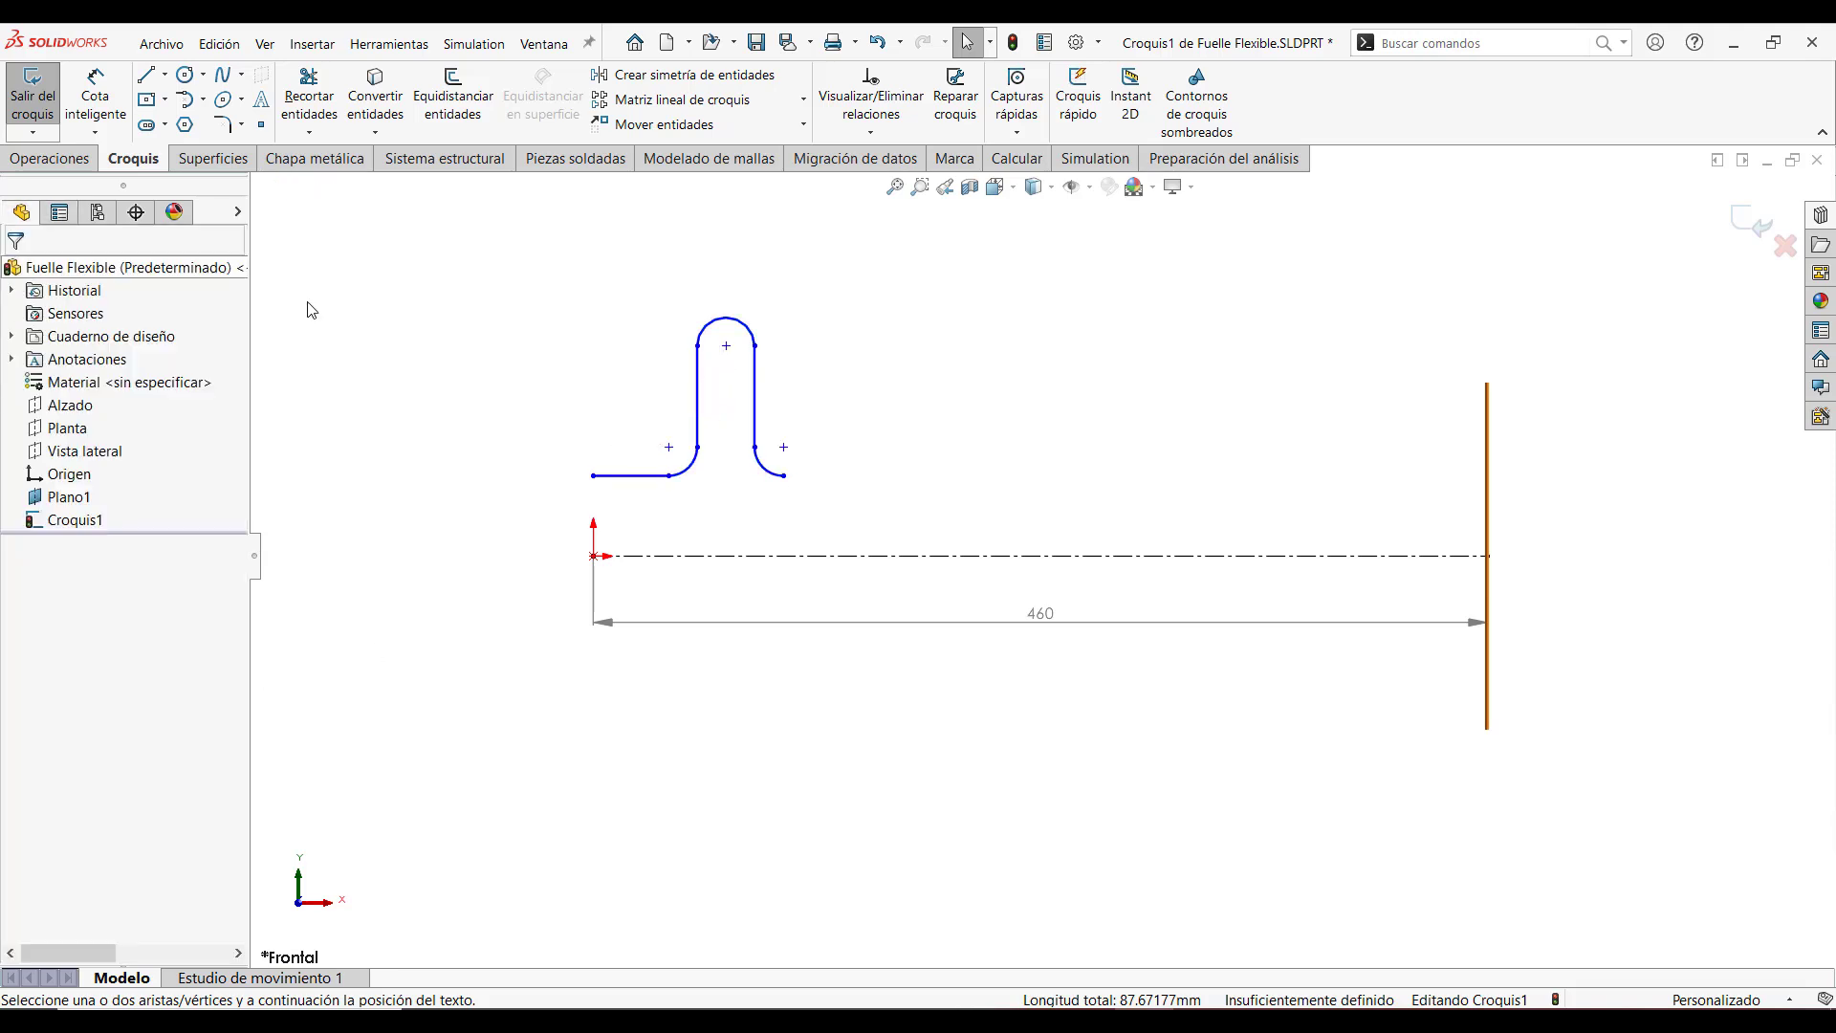
{"action": "left_click", "coordinate": [671, 478]}
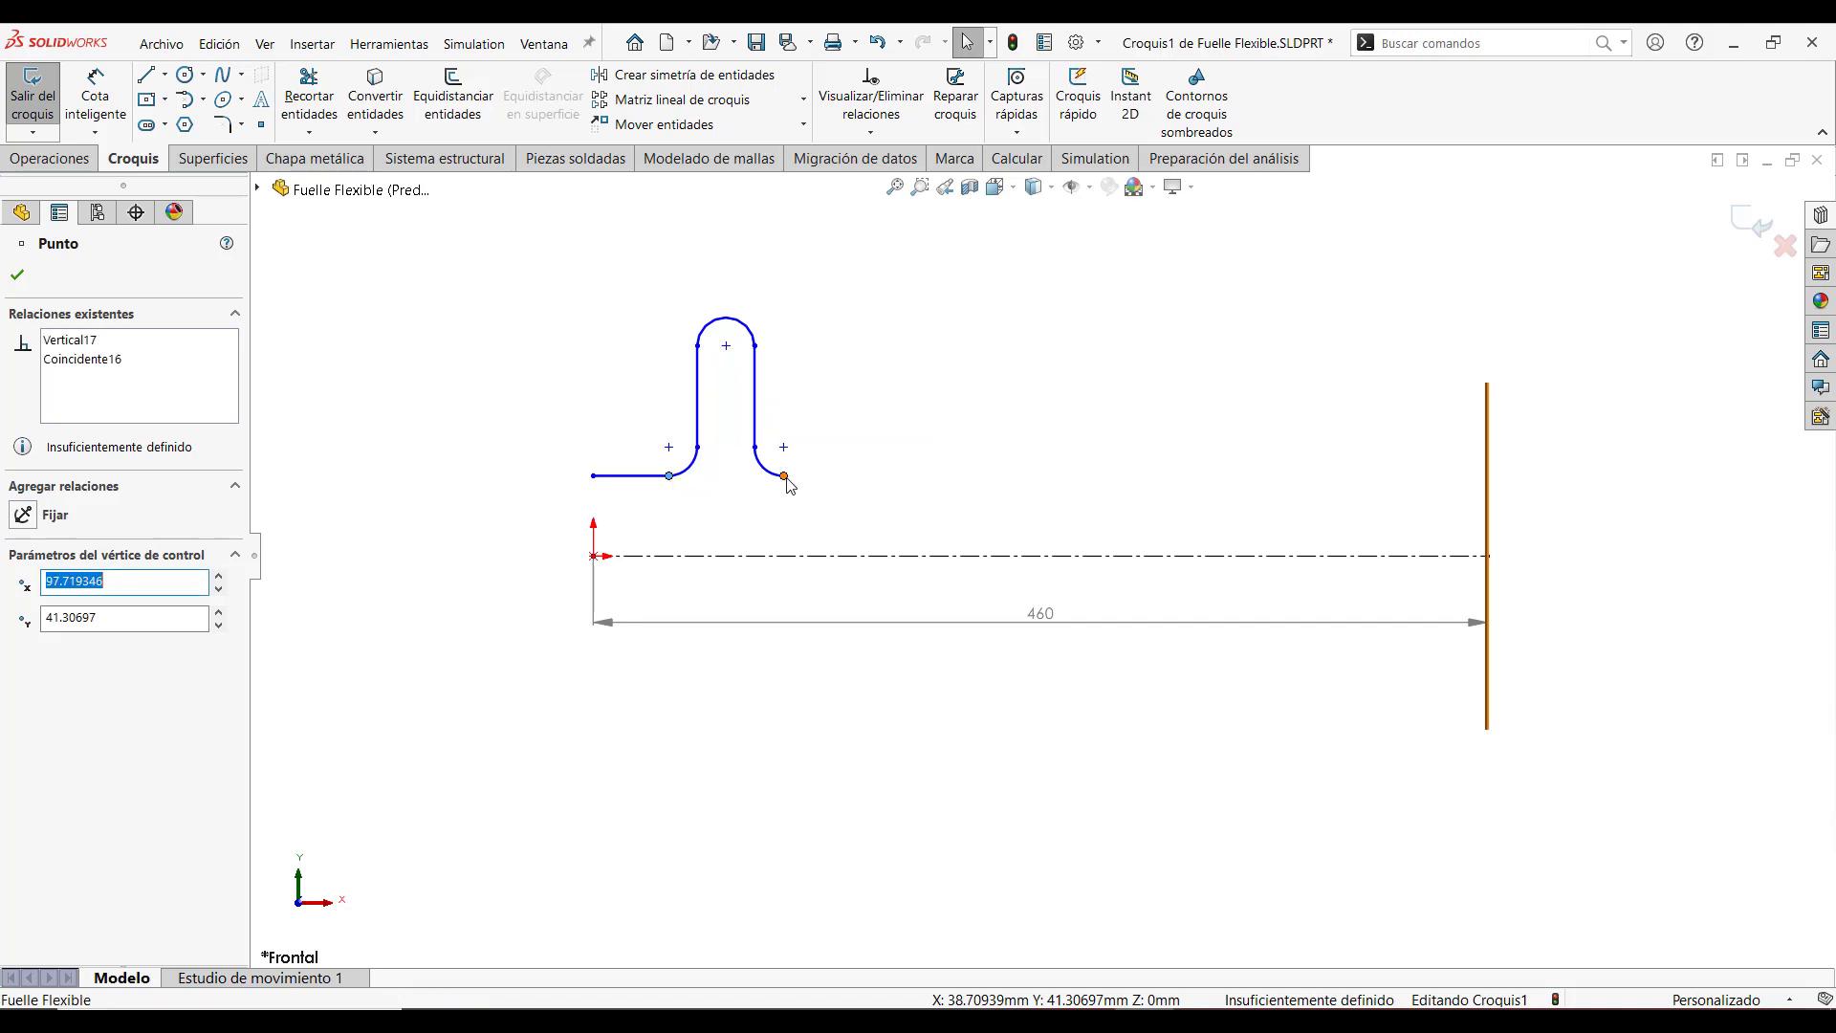
{"action": "left_click", "coordinate": [857, 512]}
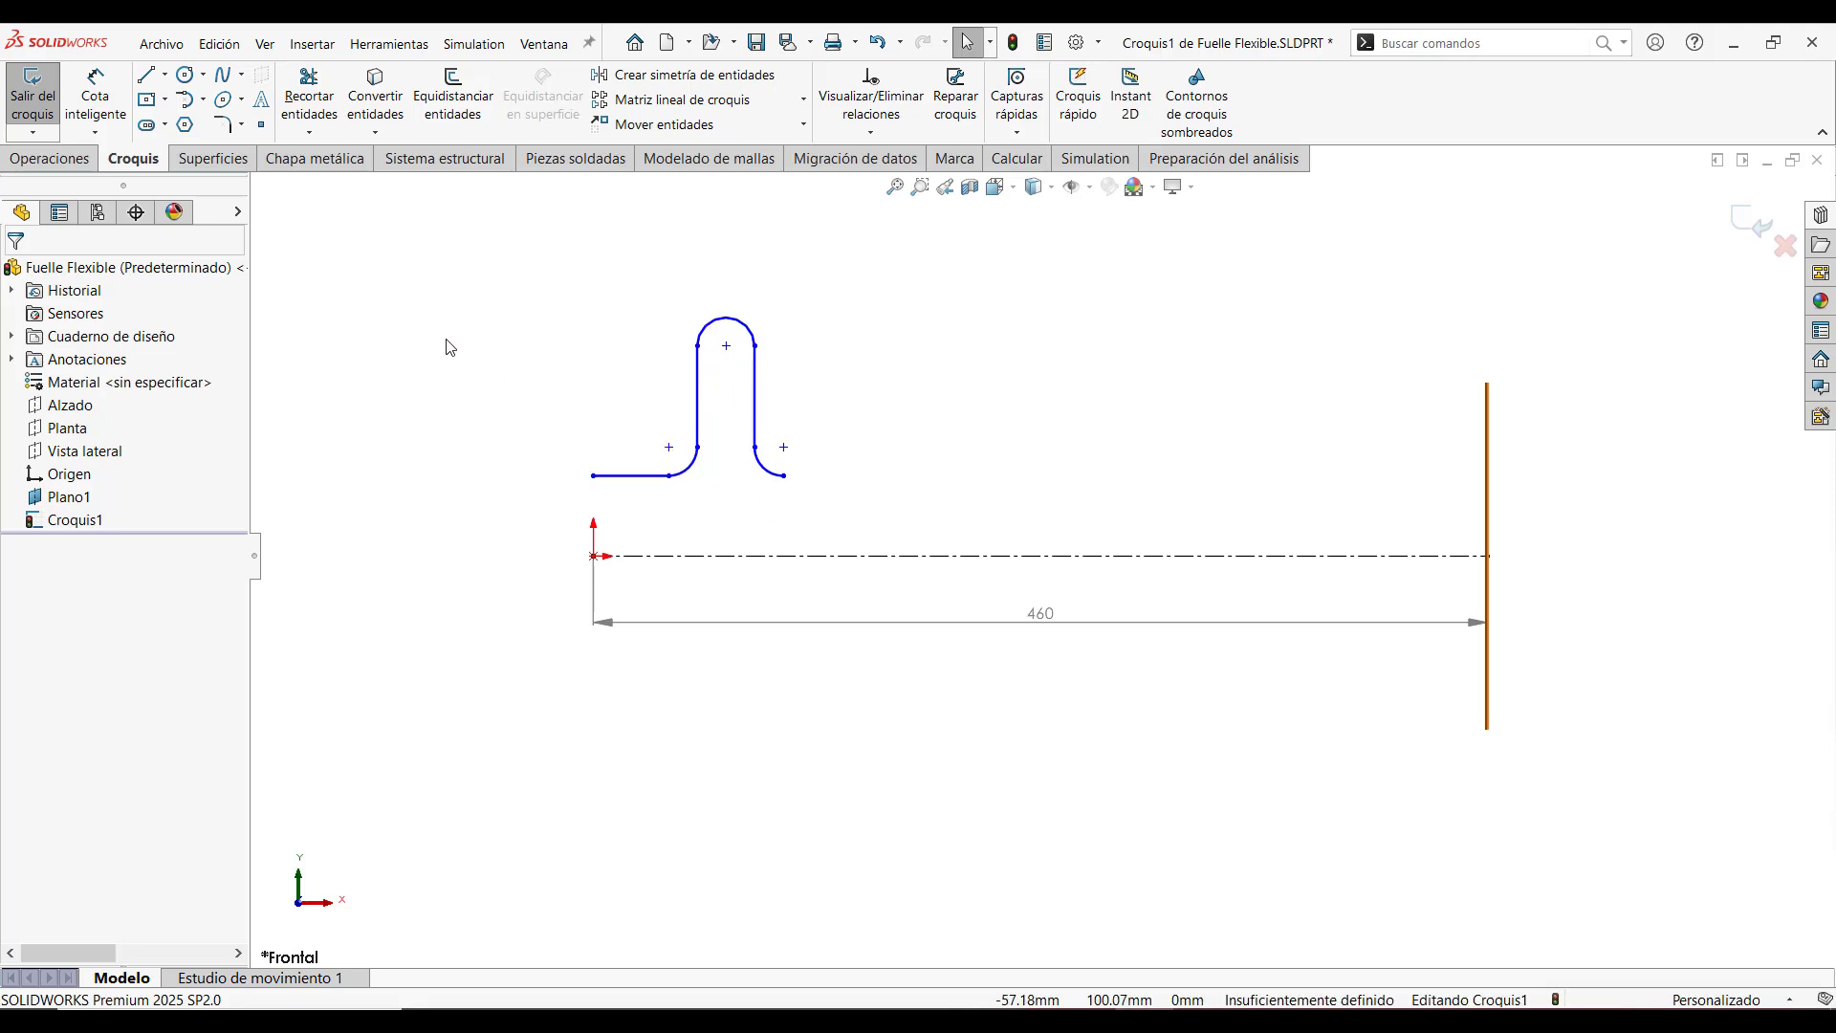
Dimension the profile's horizontal line as a doubled distance across the construction centreline and set it to 50 mm
{"action": "key", "text": "d"}
{"action": "left_click", "coordinate": [752, 557]}
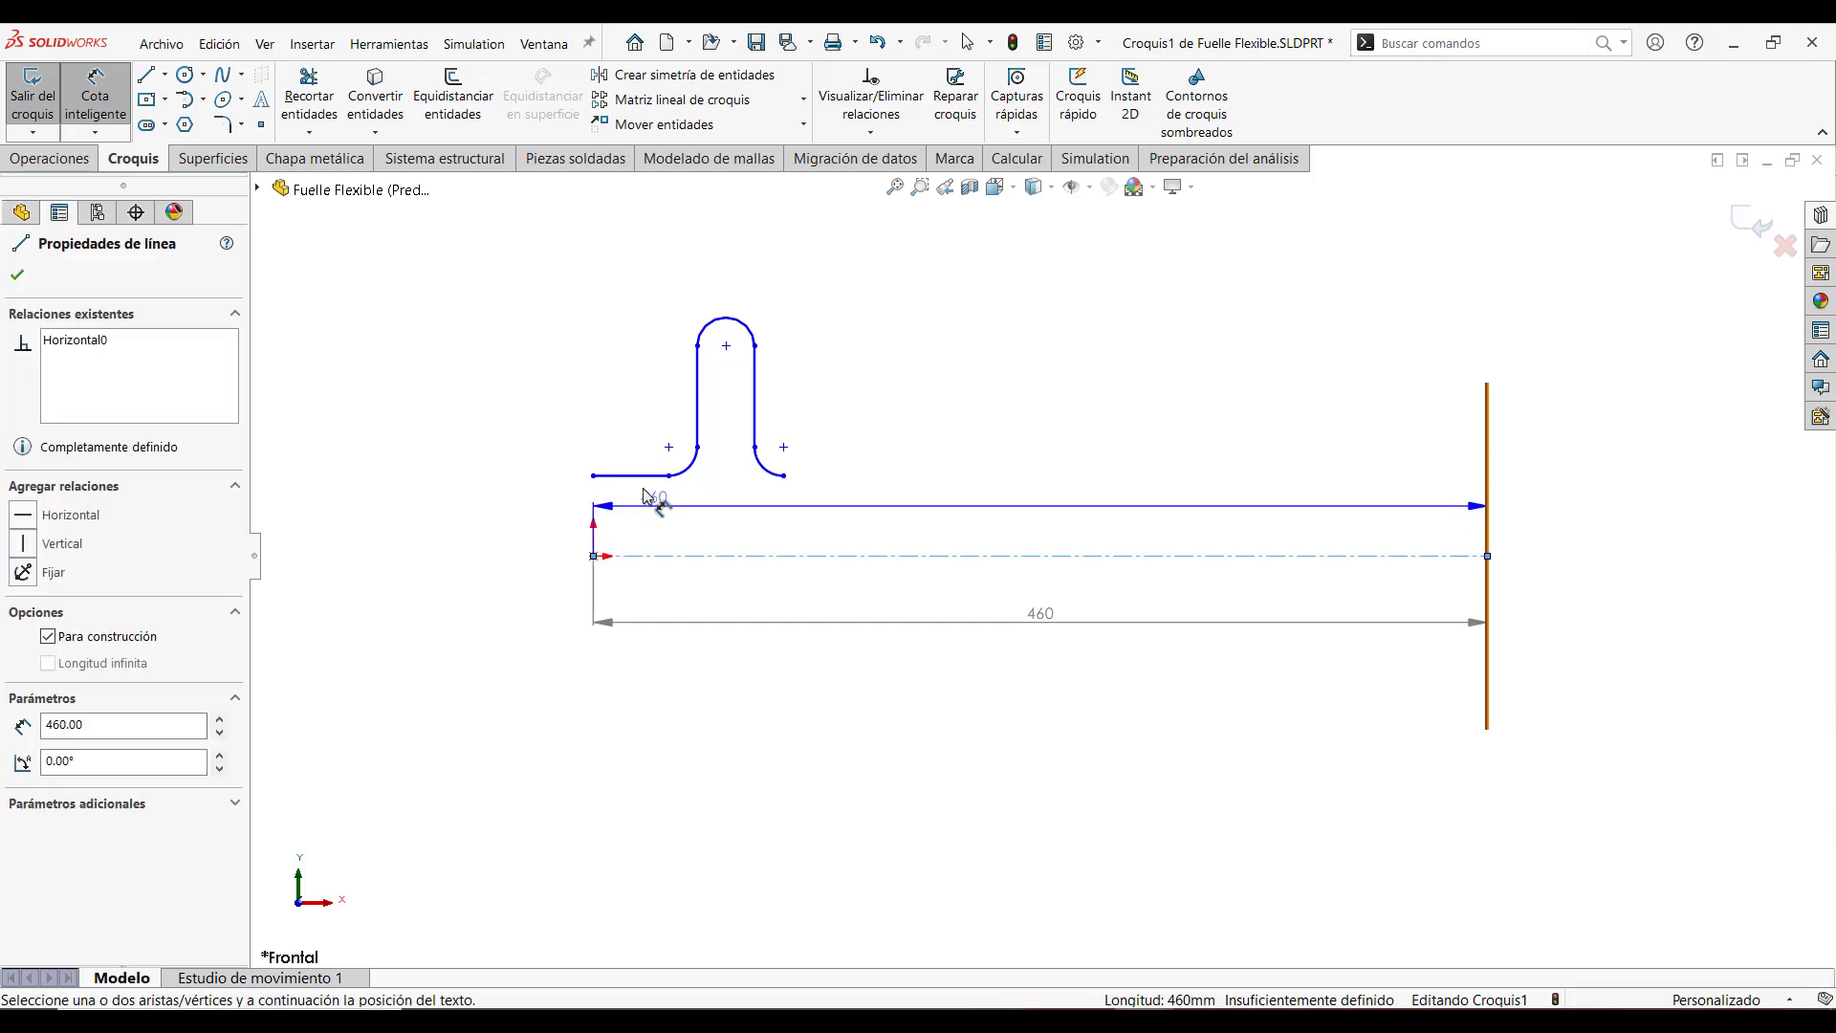
{"action": "left_click", "coordinate": [627, 476]}
{"action": "left_click", "coordinate": [513, 586]}
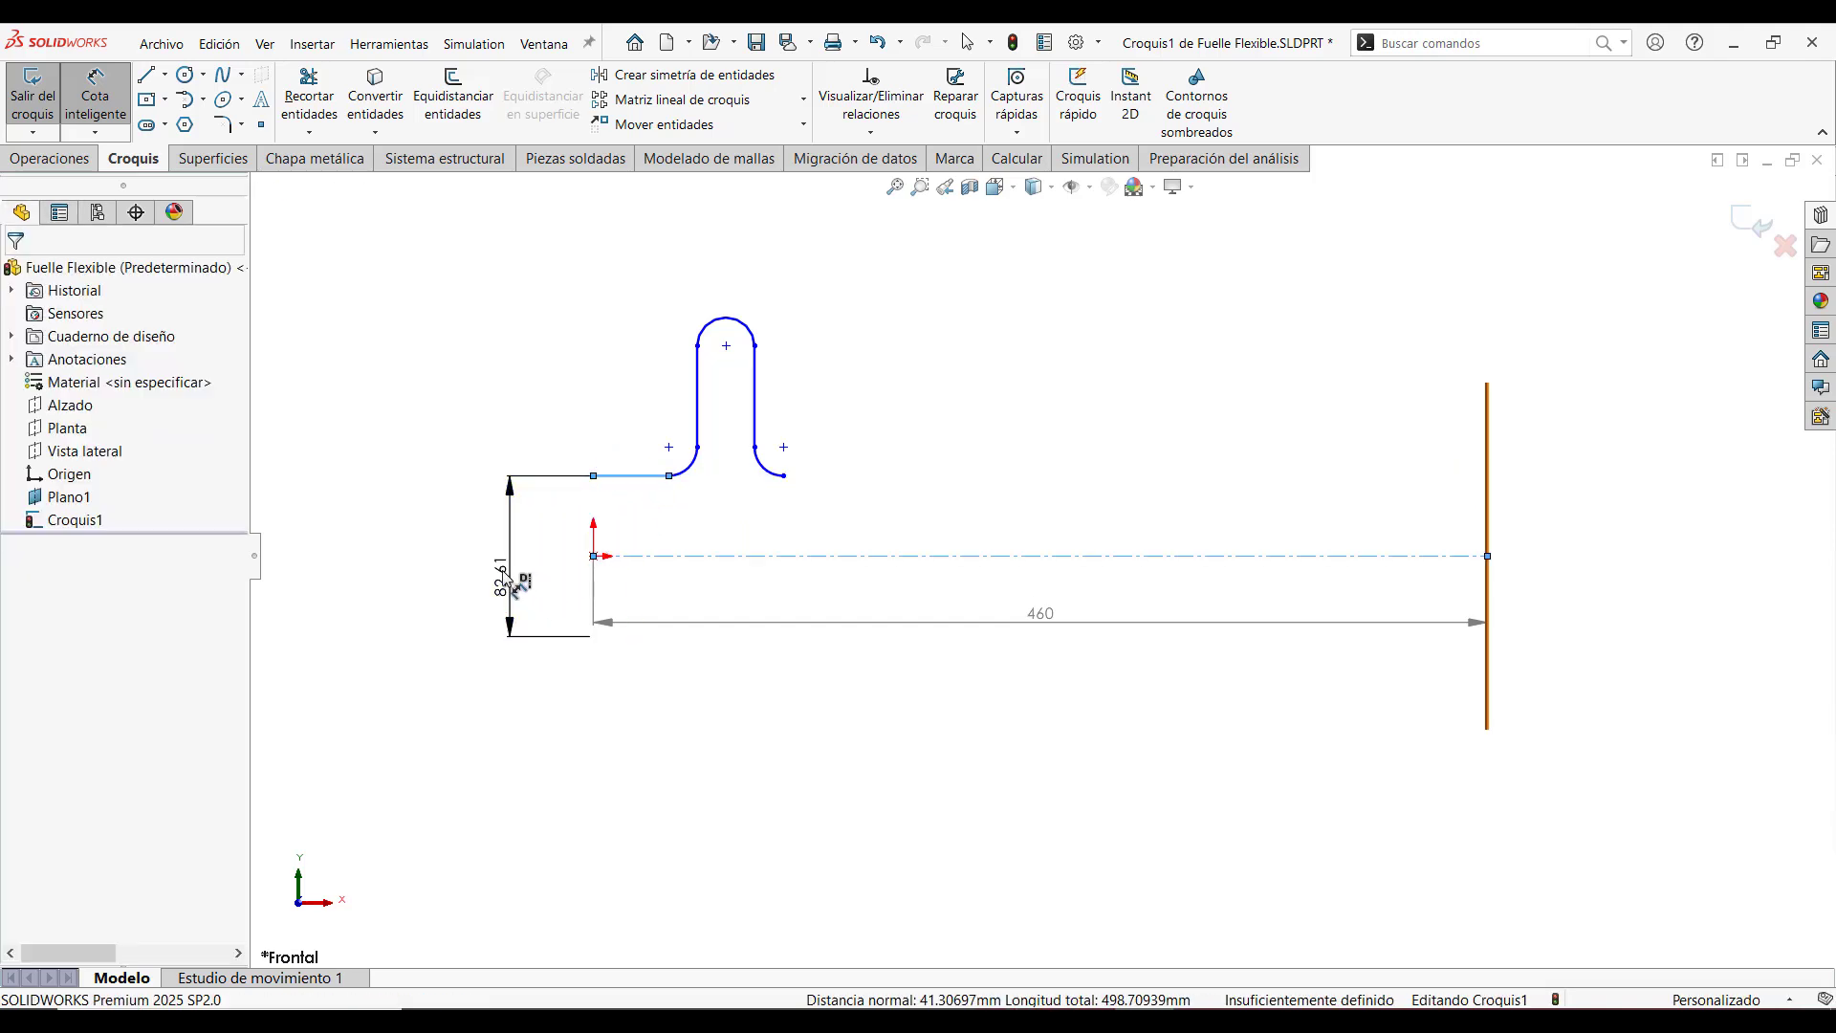
{"action": "type", "text": "50"}
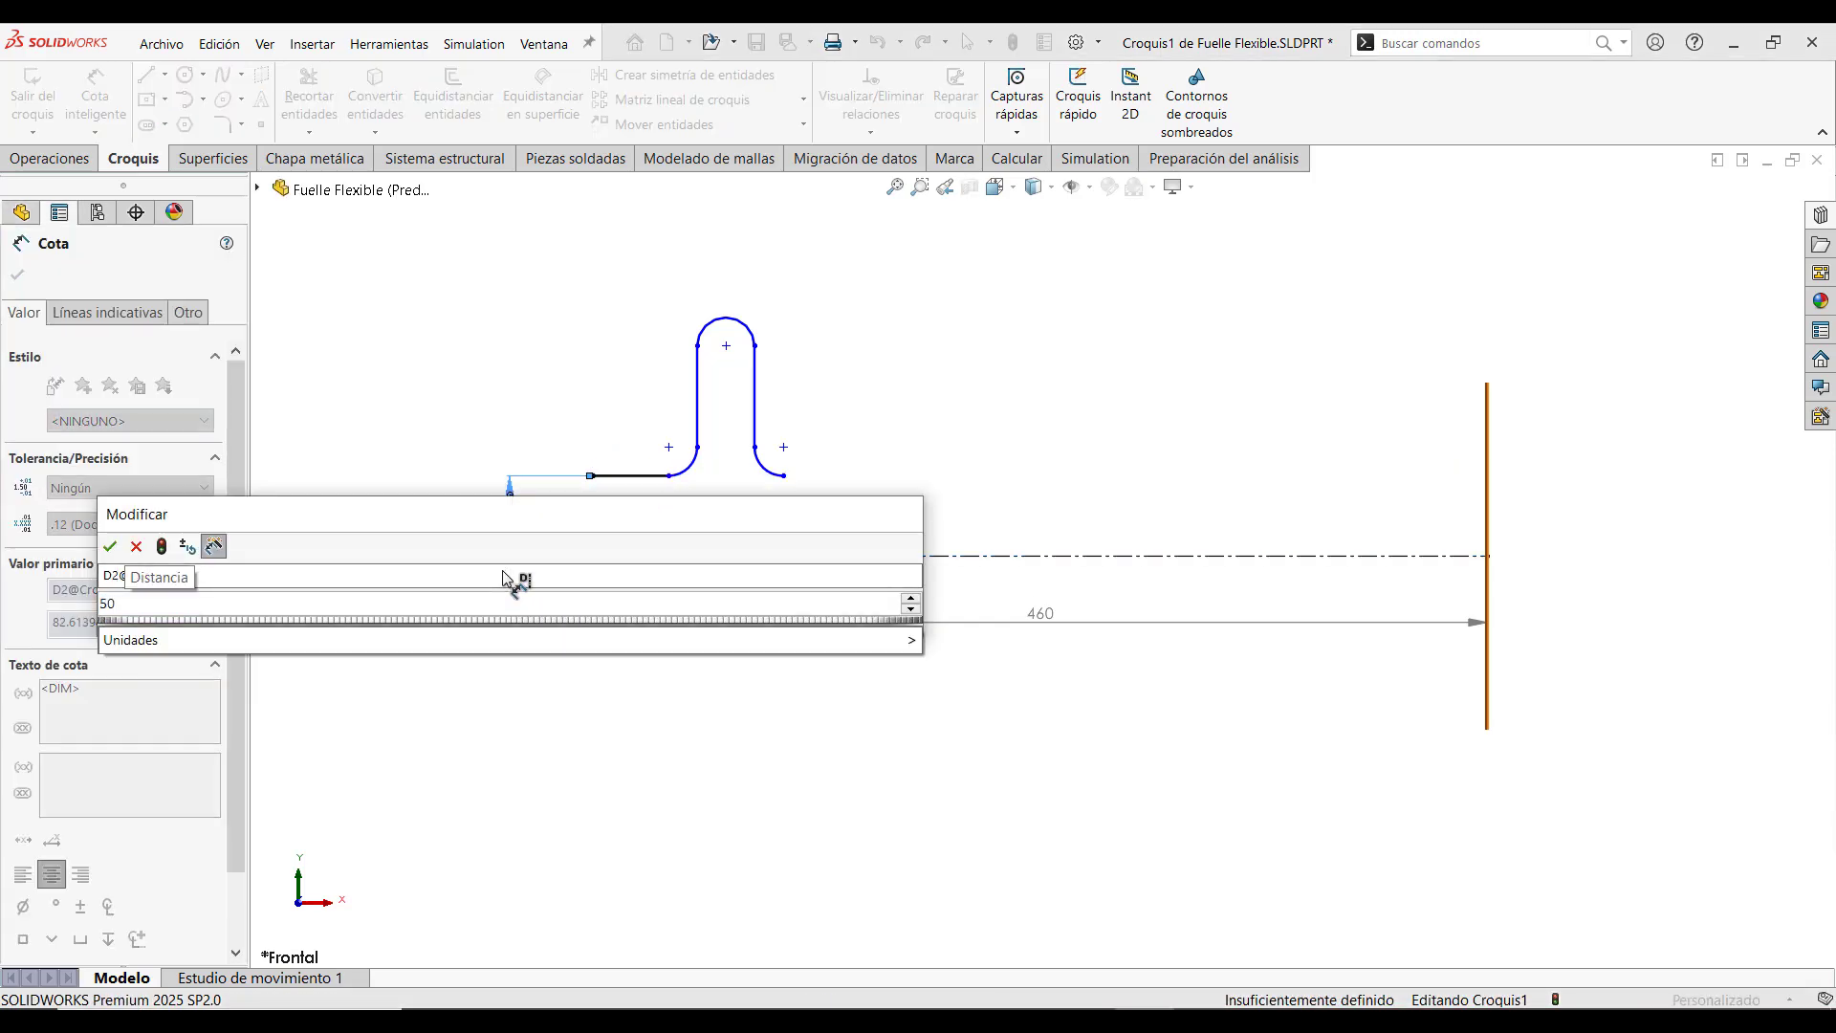
{"action": "key", "text": "Return"}
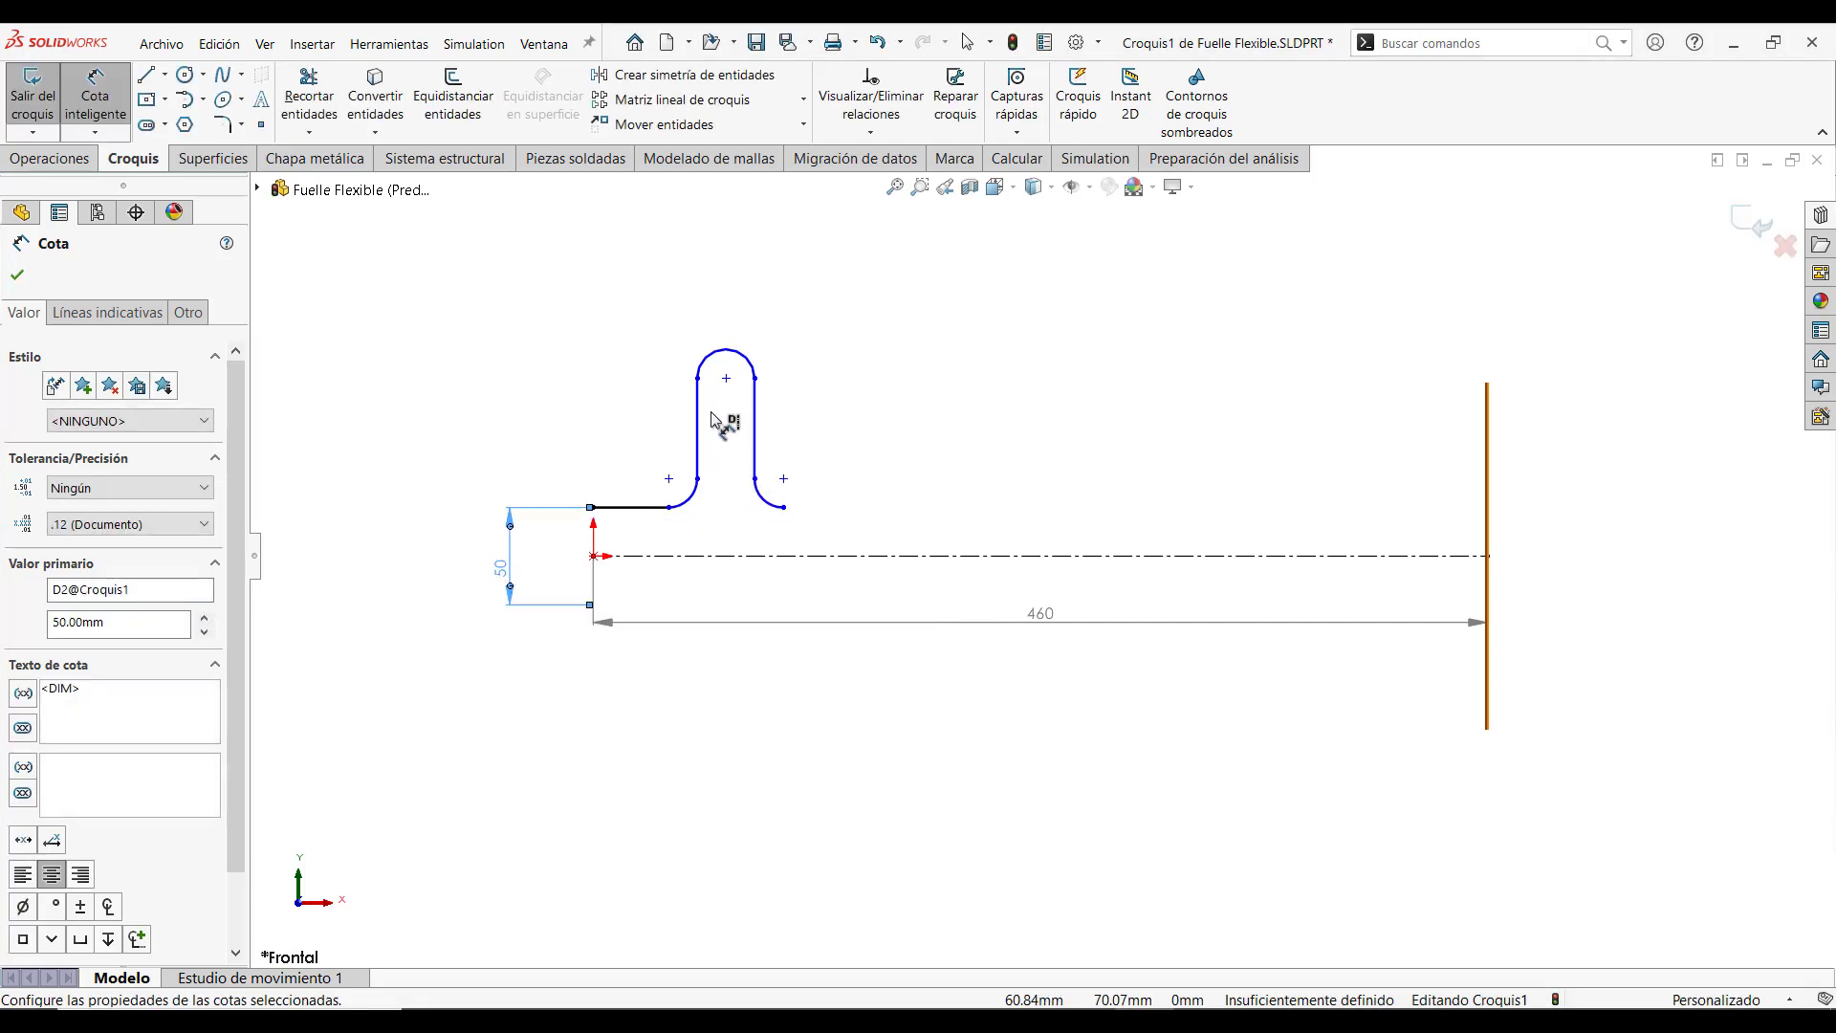
Dimension the crest arc's centre as a doubled distance across the centreline and set it to 70 mm
{"action": "left_click", "coordinate": [726, 379]}
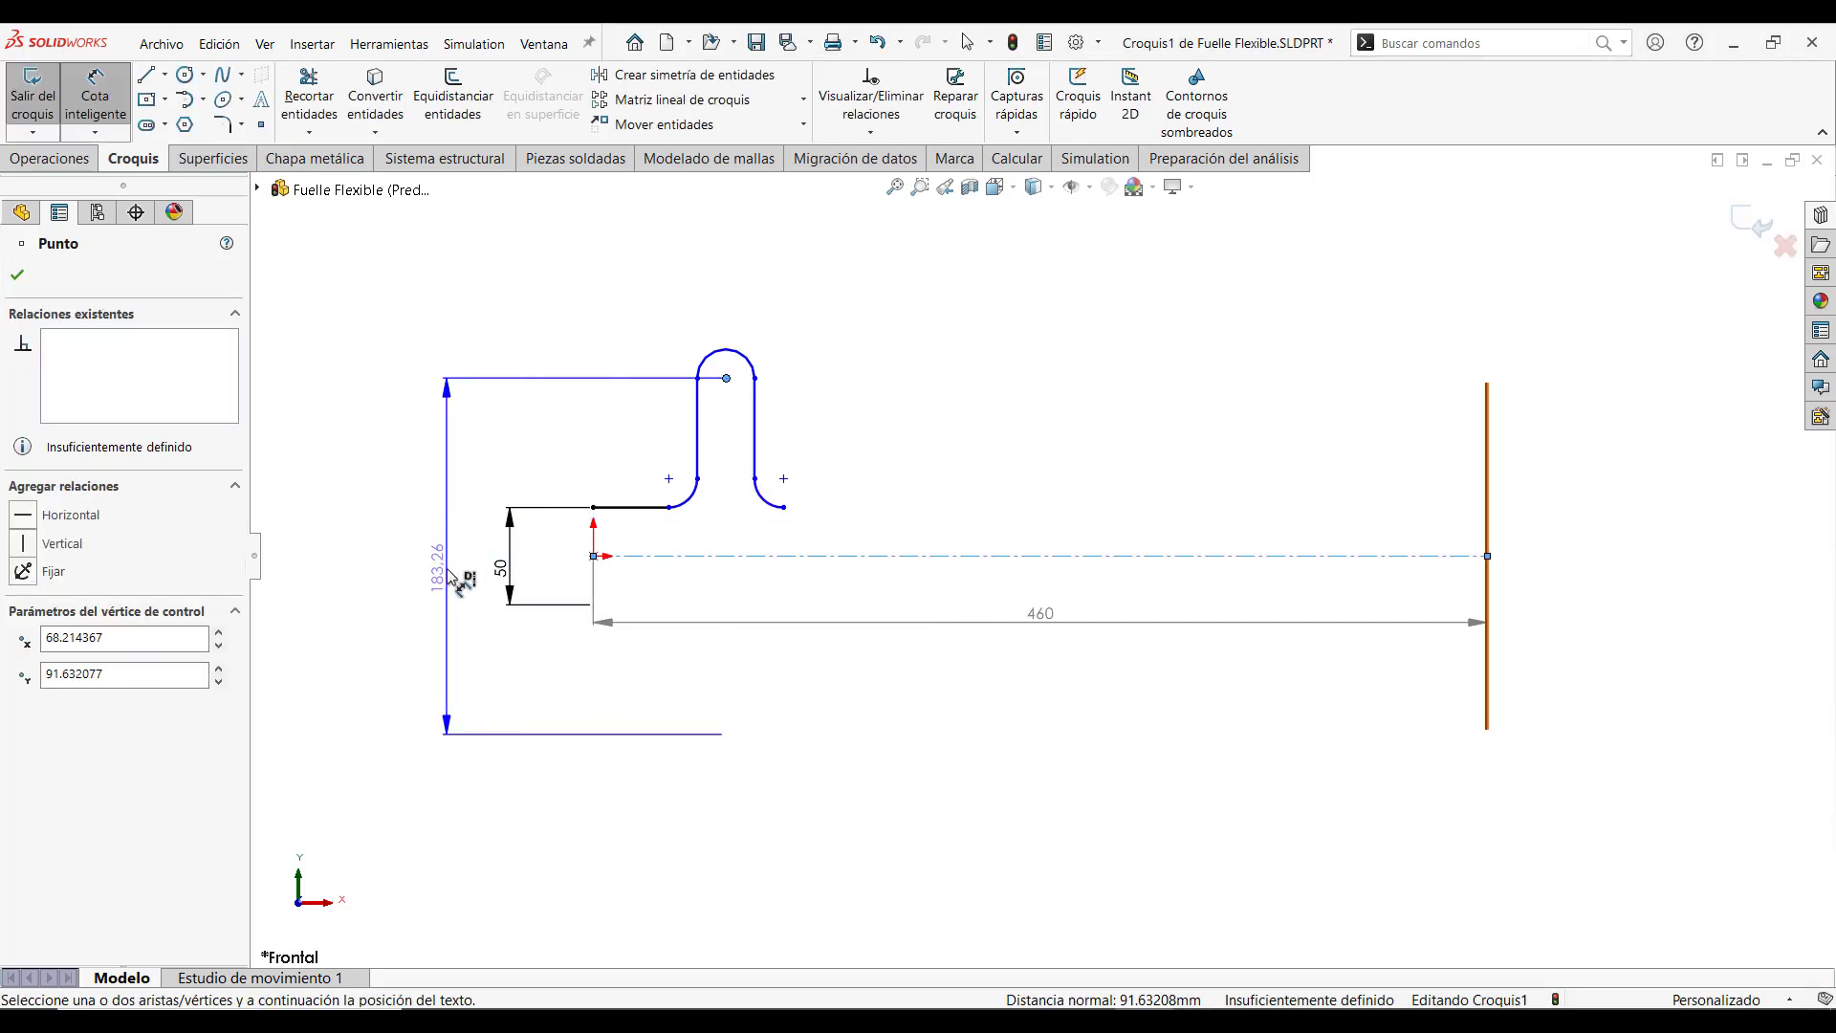
{"action": "left_click", "coordinate": [438, 562]}
{"action": "type", "text": "70"}
{"action": "key", "text": "Return"}
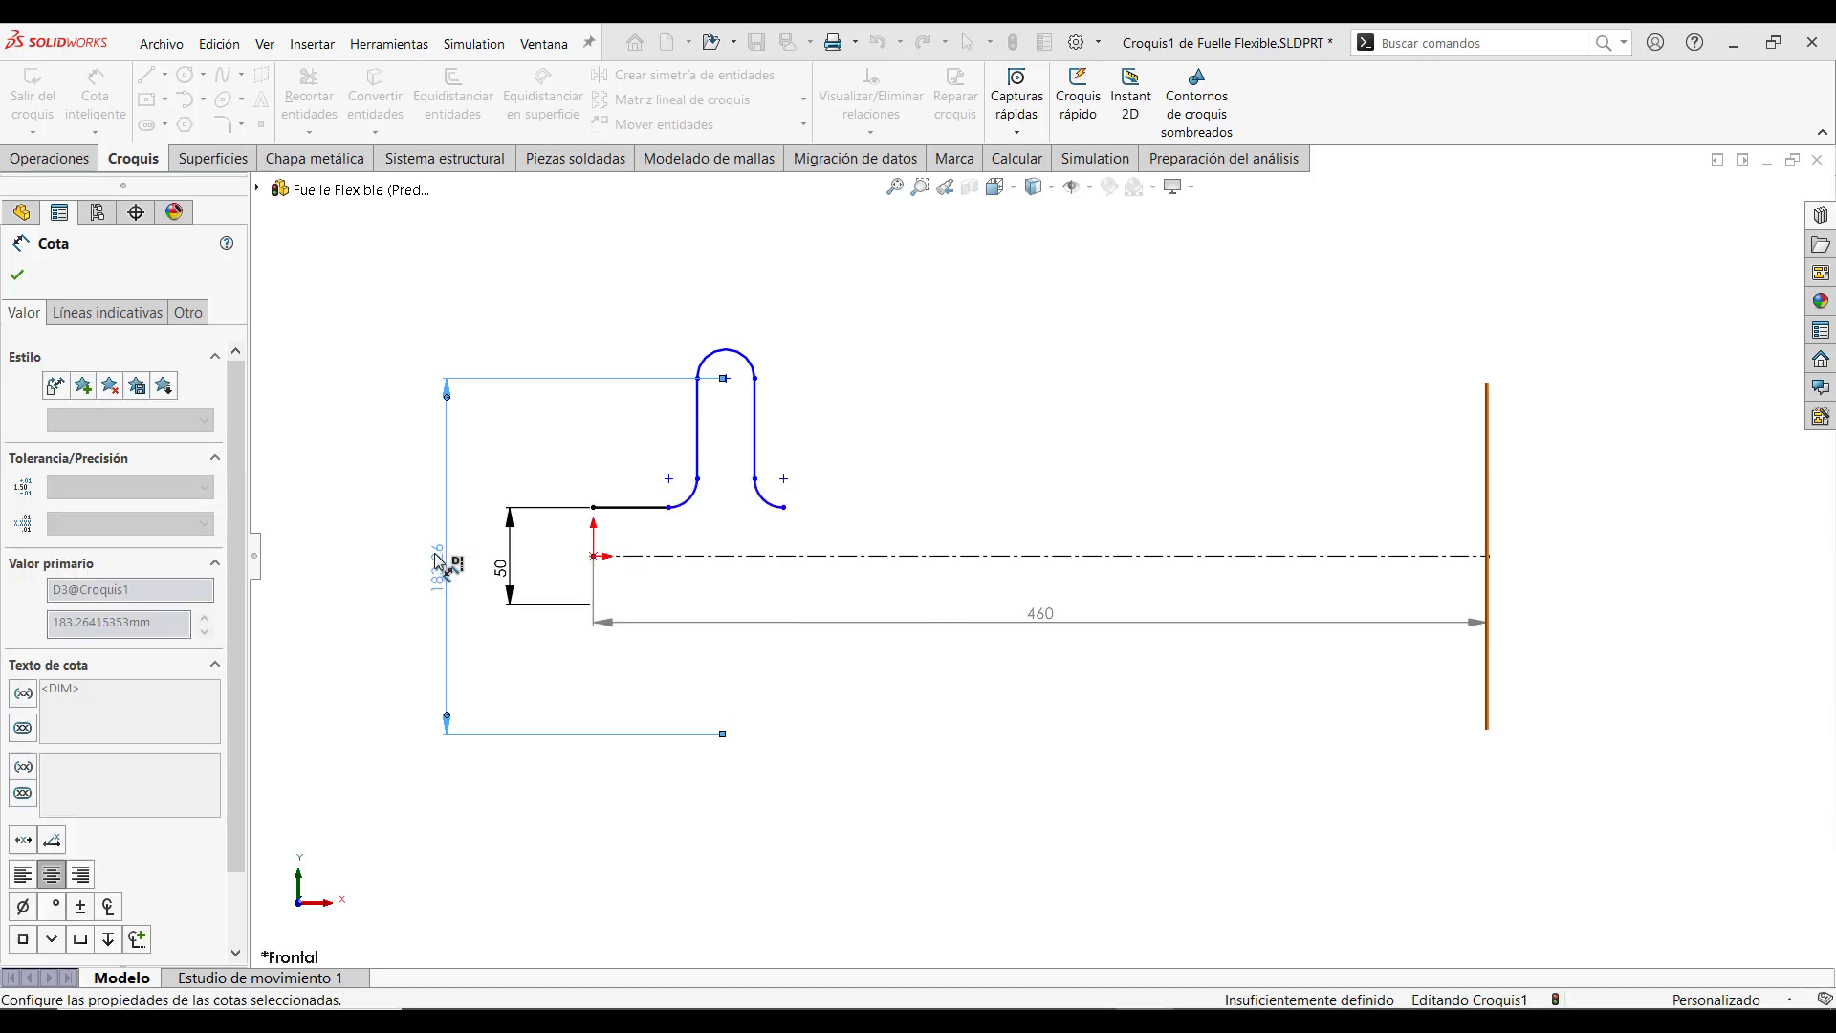
Dimension the radius of the fold's first base arc and set it to 5 mm
{"action": "left_click", "coordinate": [686, 504]}
{"action": "left_click", "coordinate": [516, 411]}
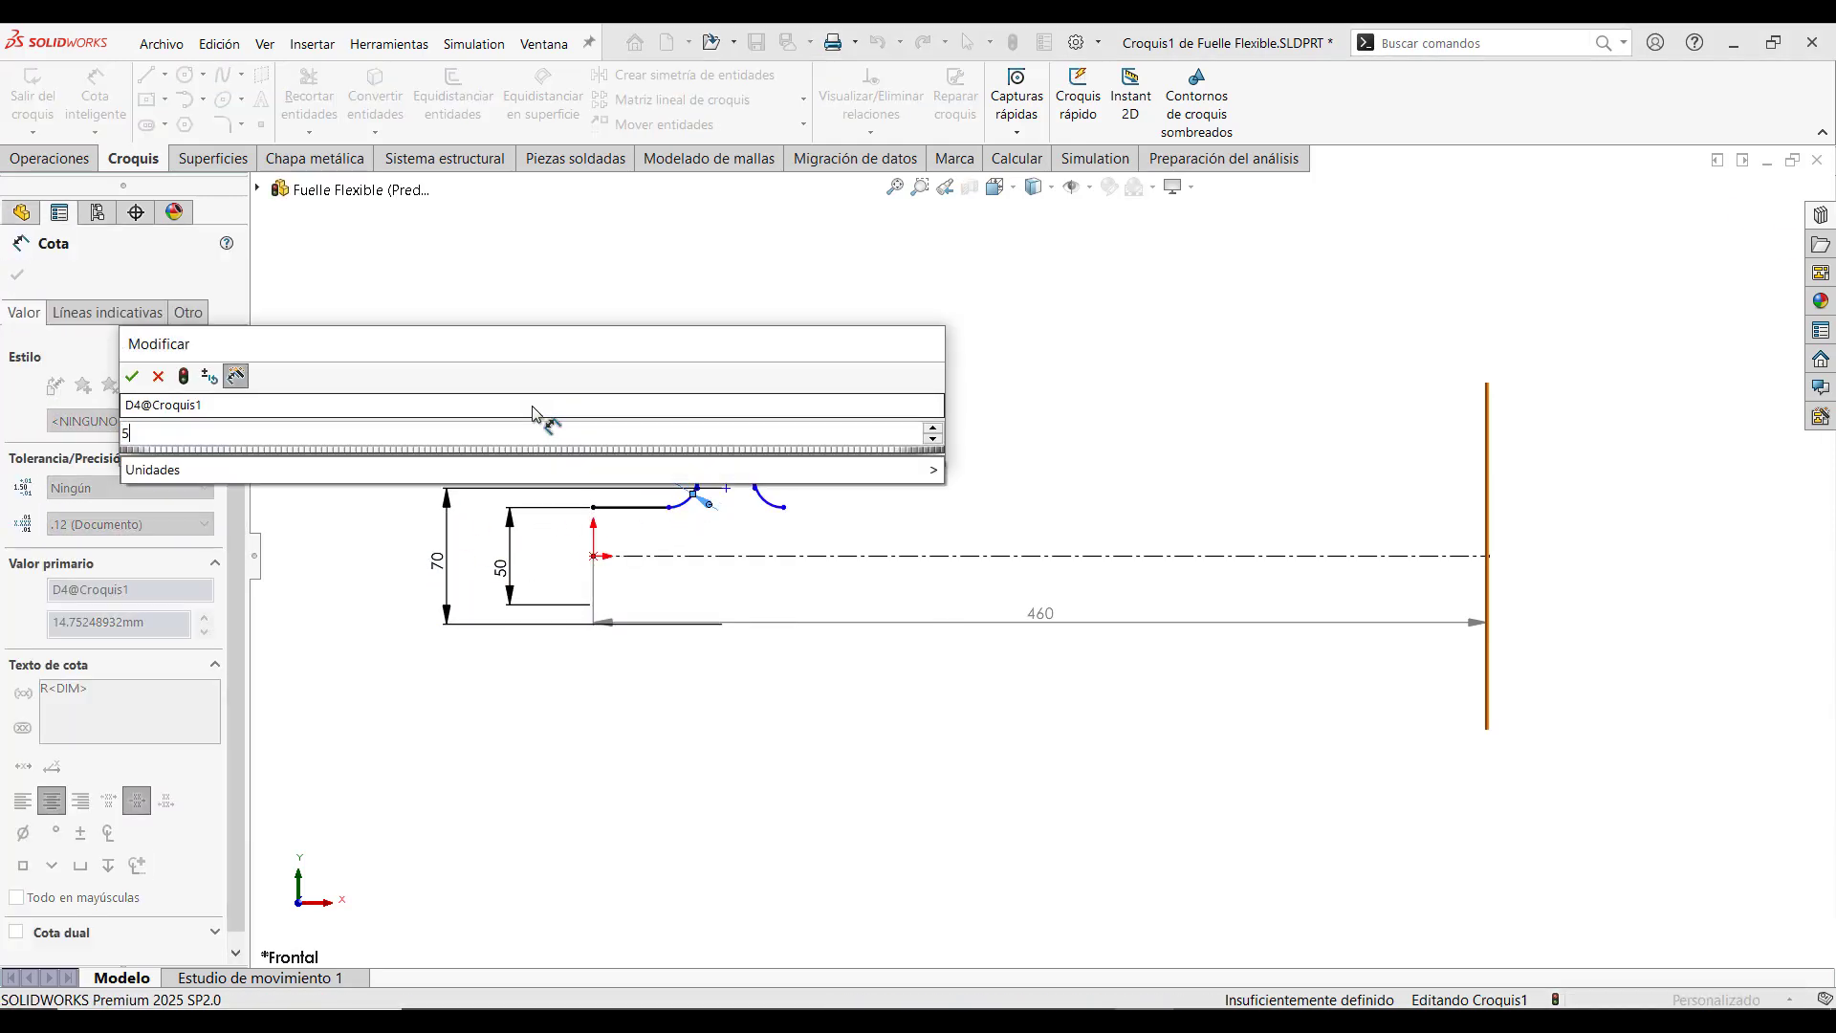
{"action": "type", "text": "5"}
{"action": "key", "text": "Return"}
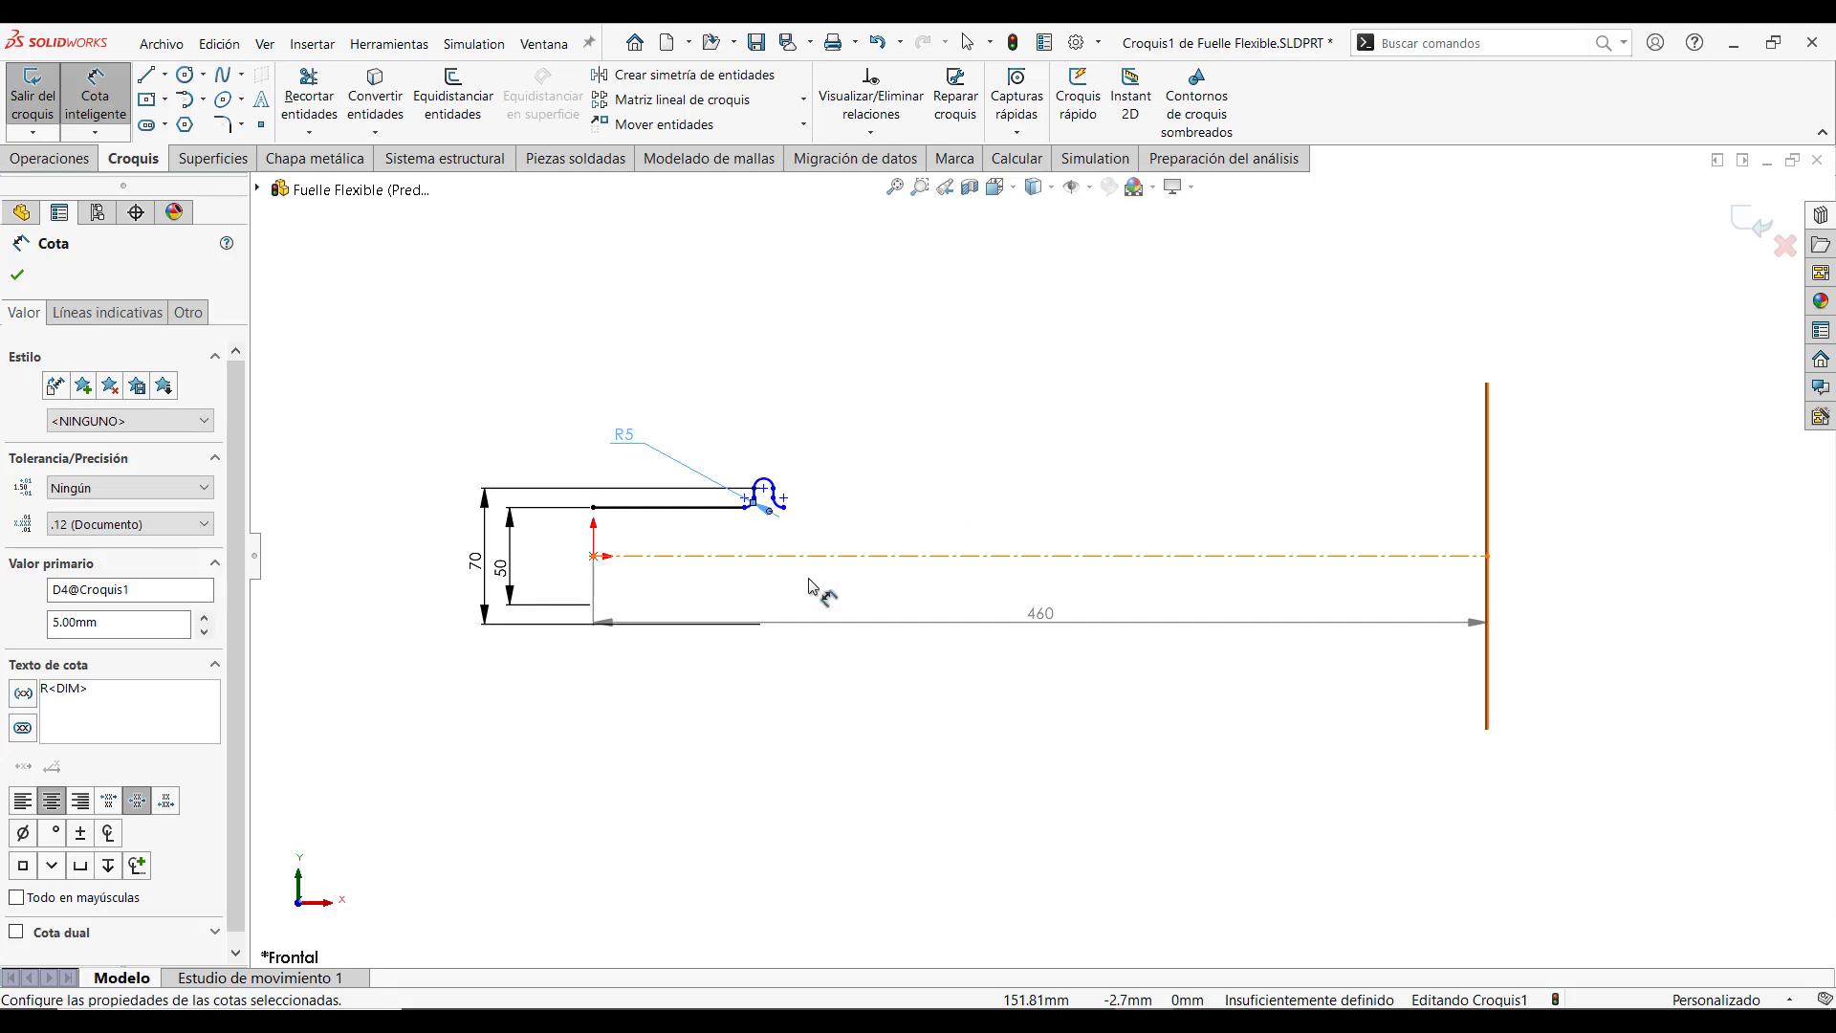
{"action": "left_click", "coordinate": [670, 508]}
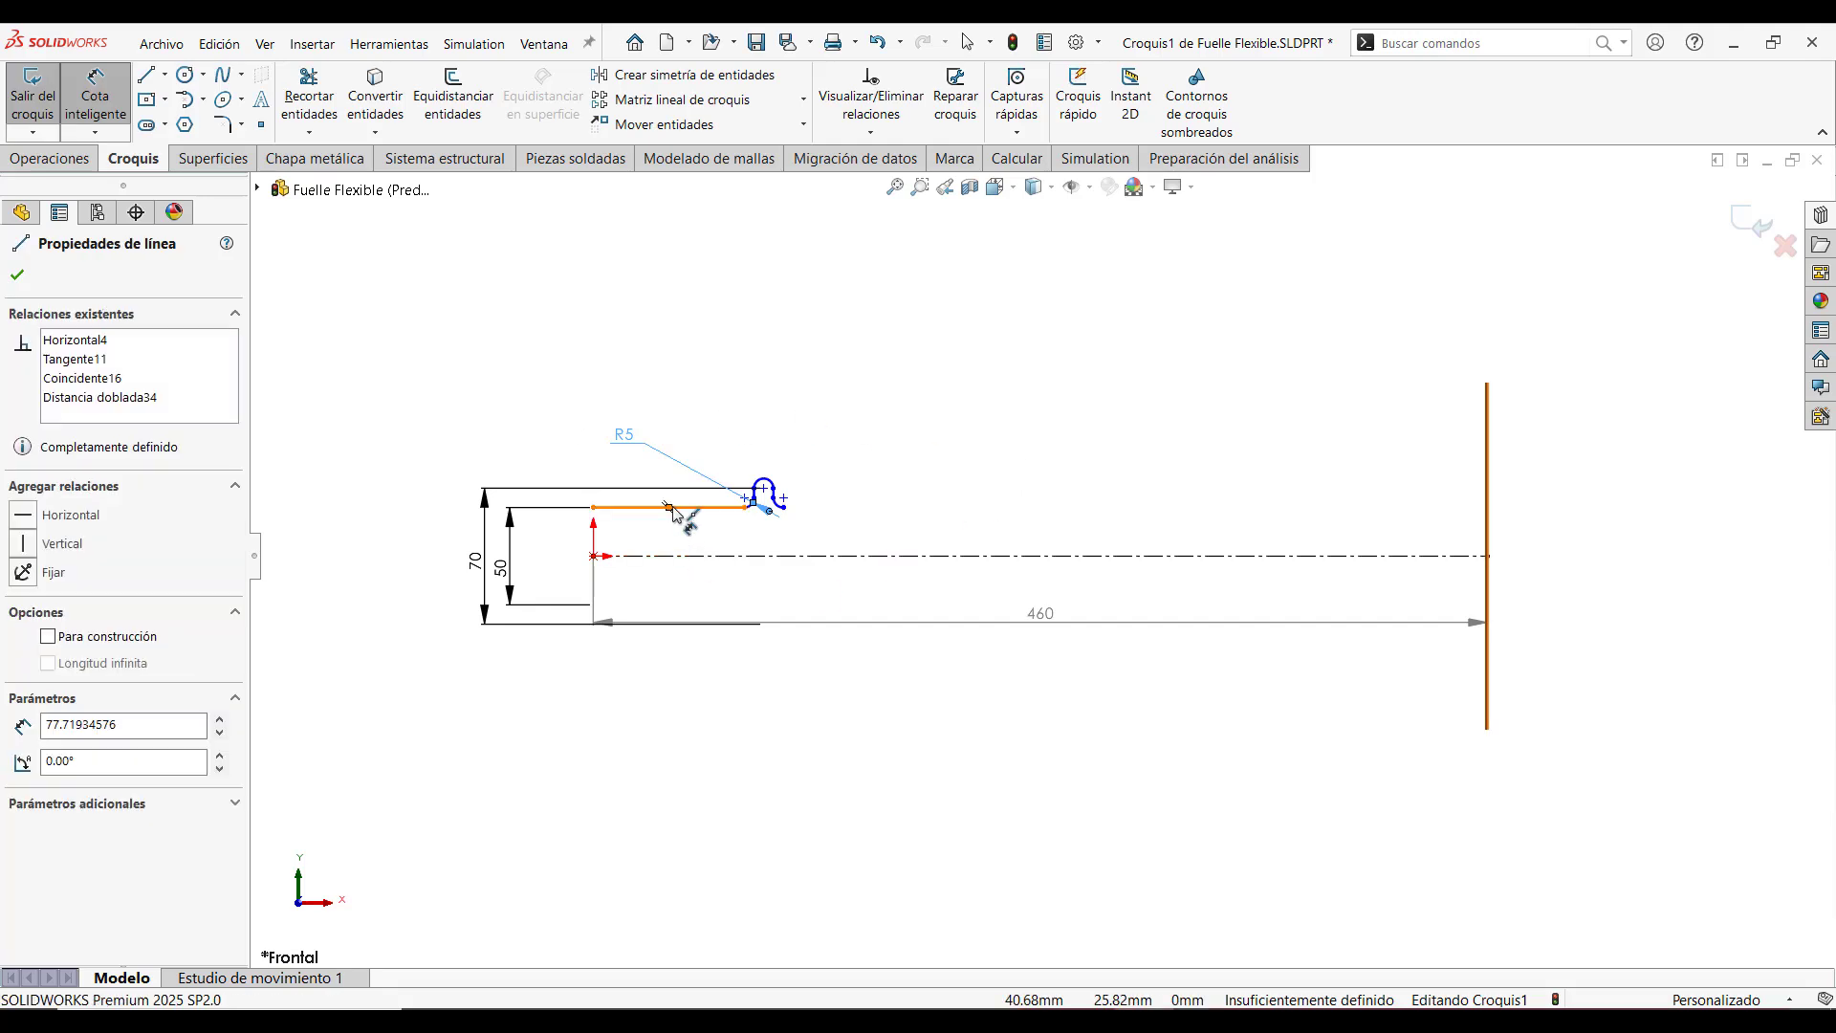
{"action": "left_click", "coordinate": [684, 672]}
{"action": "key", "text": "Escape"}
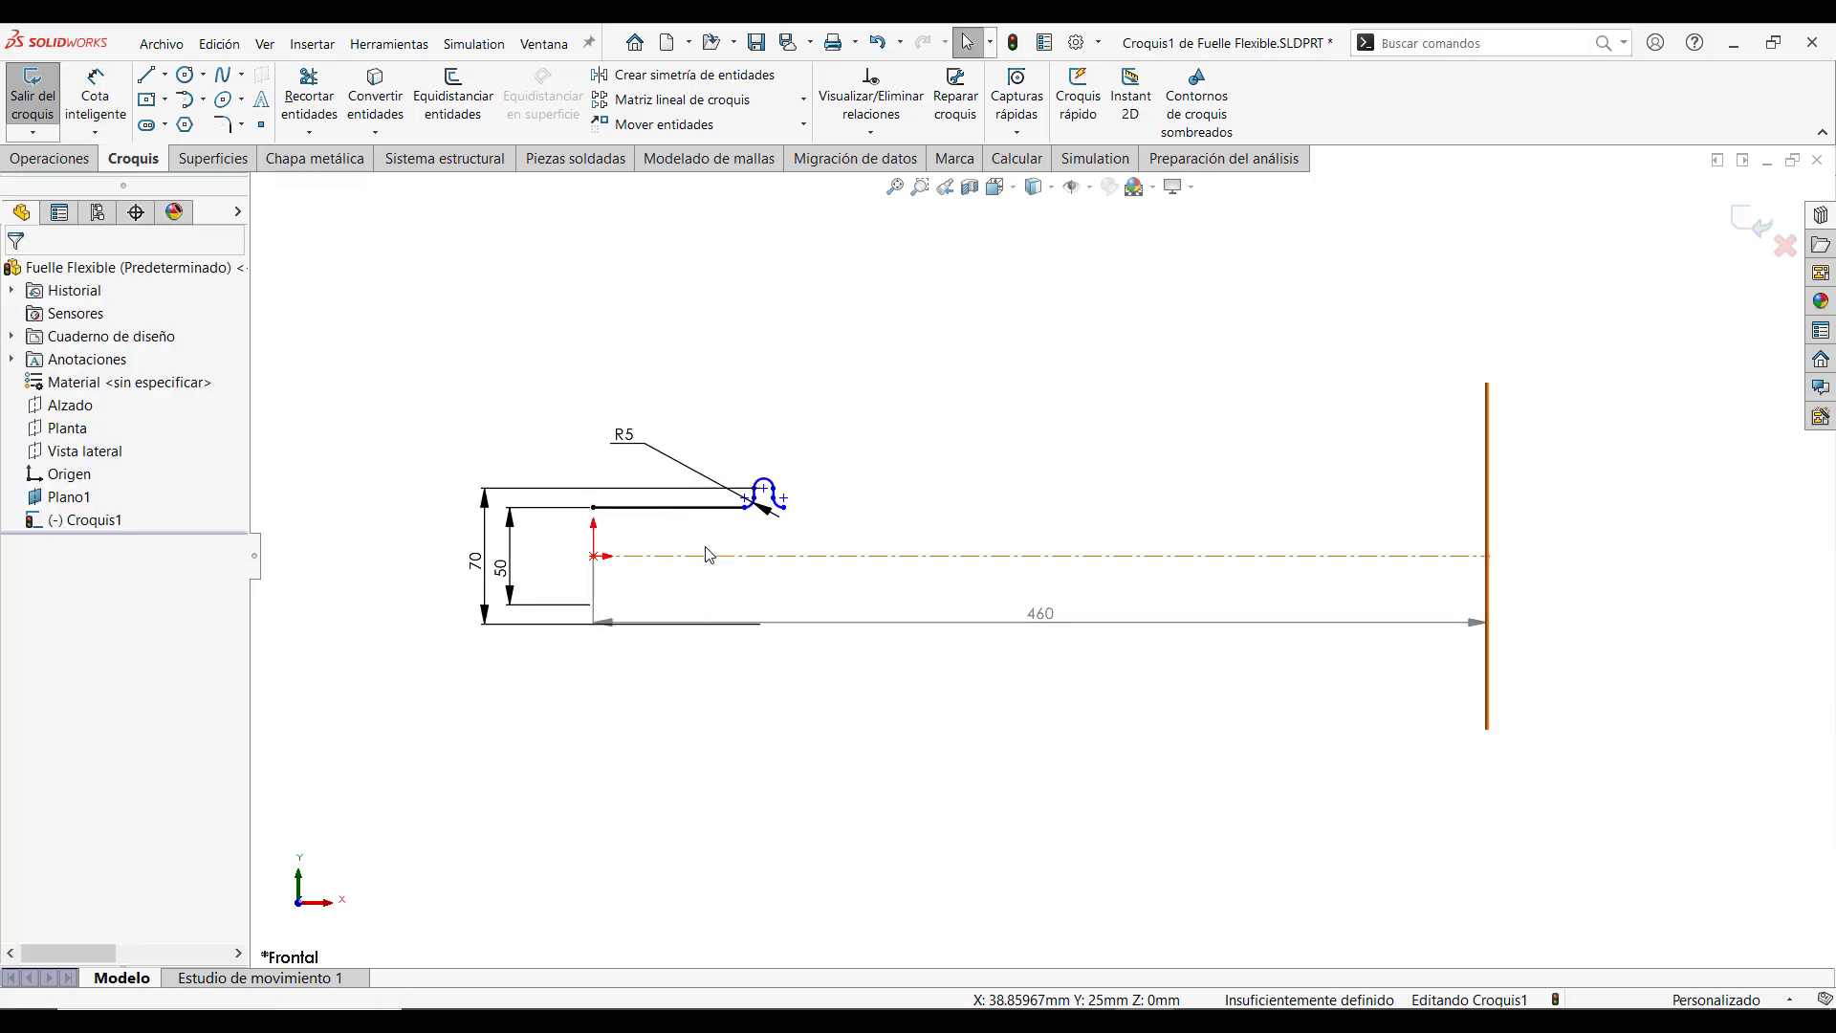
Dimension the length of the profile's horizontal line and set it to 30 mm
{"action": "left_click", "coordinate": [77, 106]}
{"action": "left_click", "coordinate": [641, 507]}
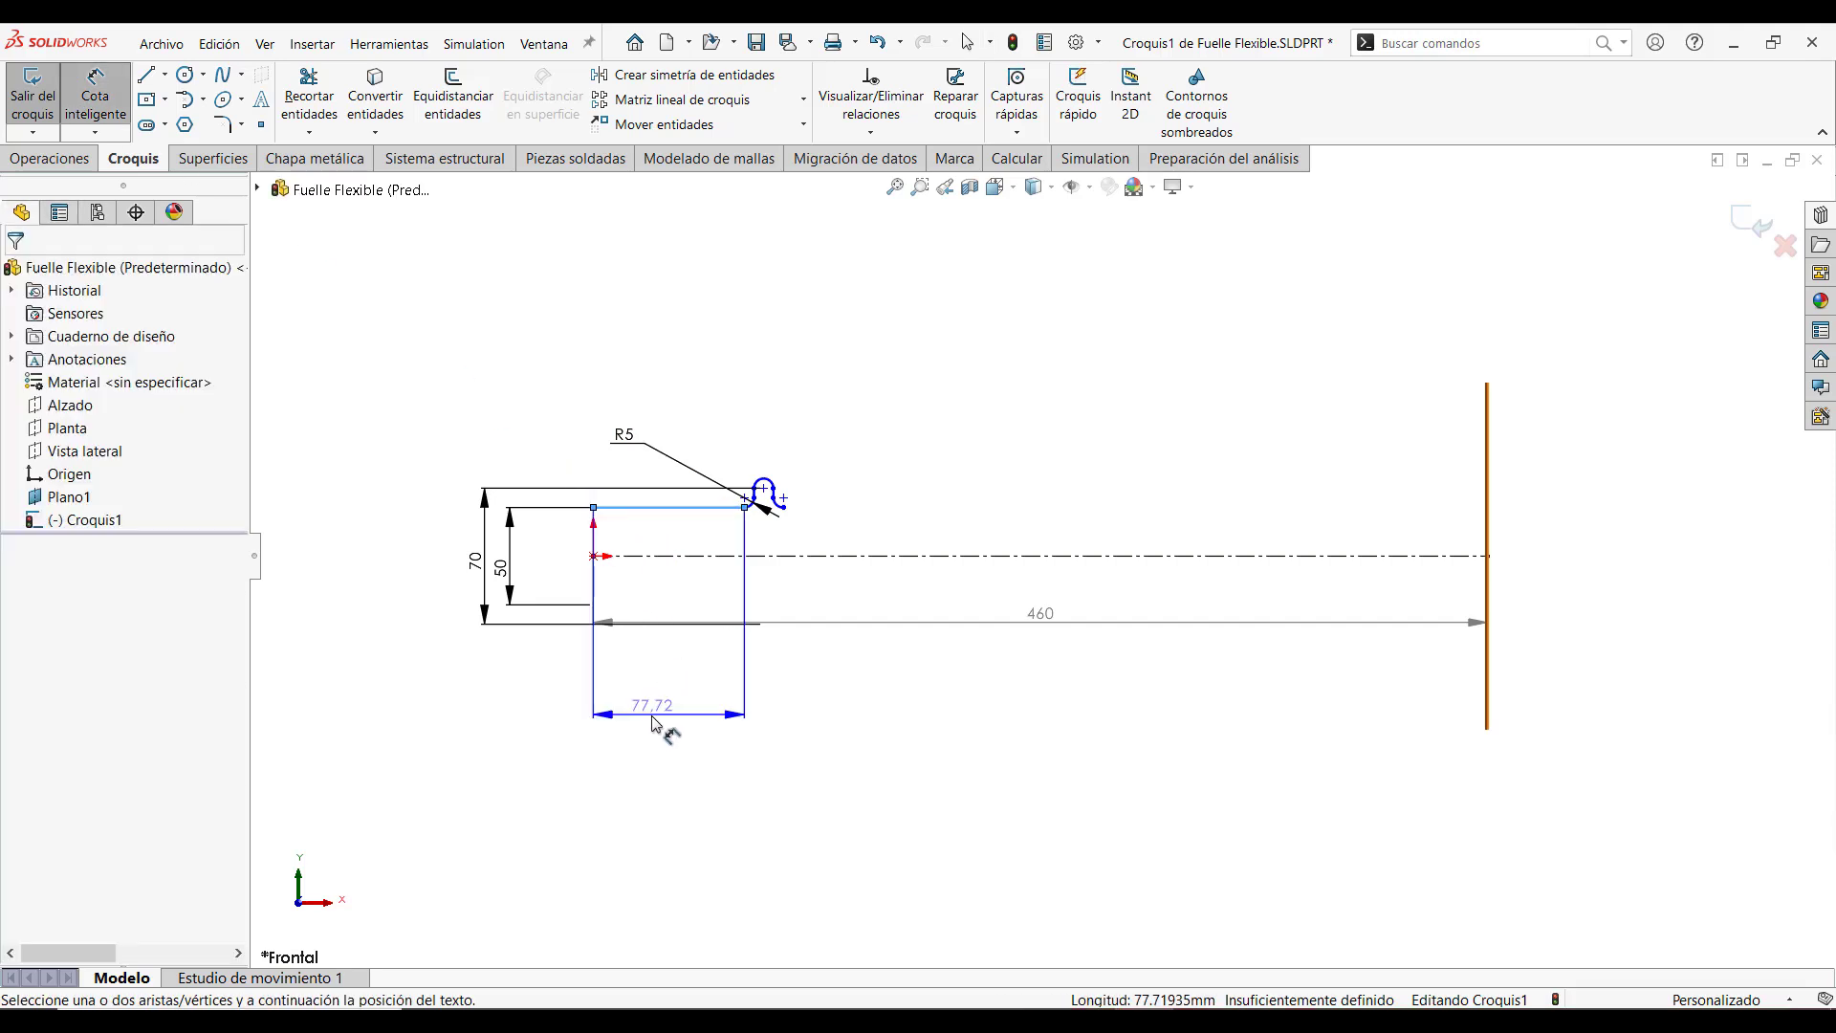
{"action": "left_click", "coordinate": [649, 723]}
{"action": "type", "text": "30"}
{"action": "key", "text": "Return"}
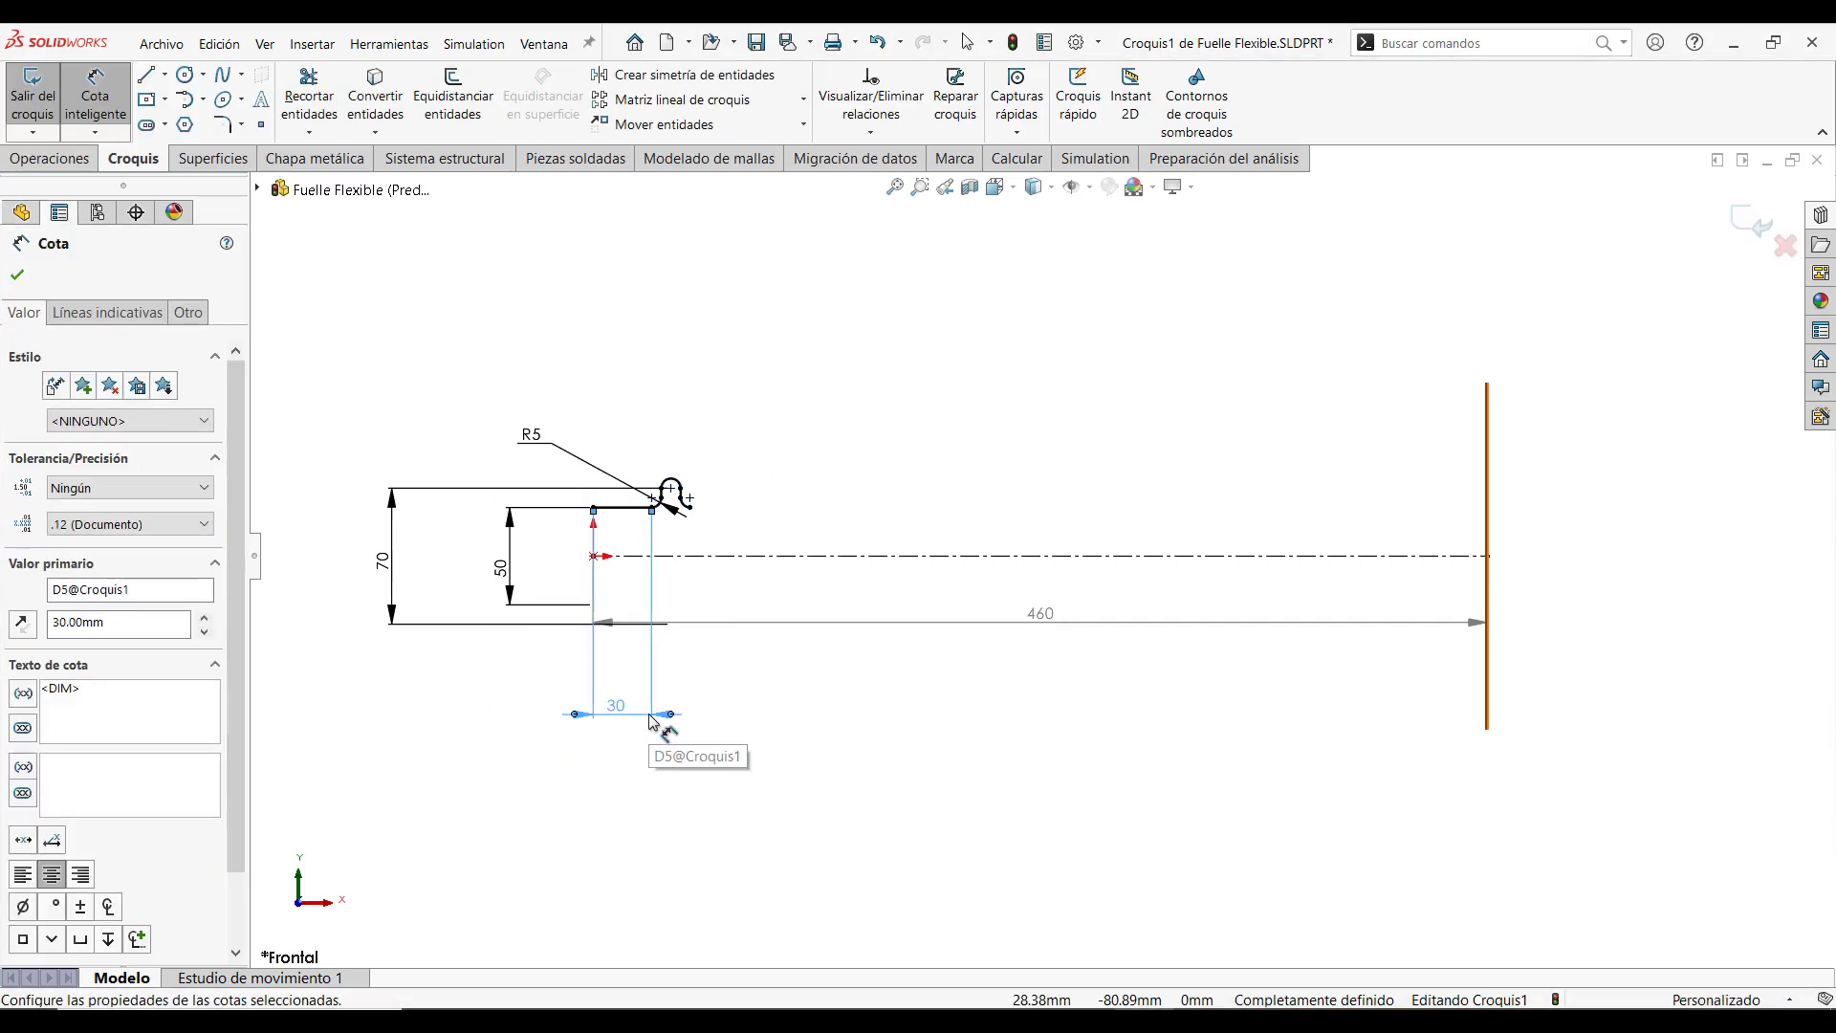
{"action": "key", "text": "Escape"}
Reposition the 50 mm, 70 mm and R5 dimensions closer to the fold profile
{"action": "scroll", "coordinate": [684, 529], "scroll_direction": "down", "scroll_amount": 2}
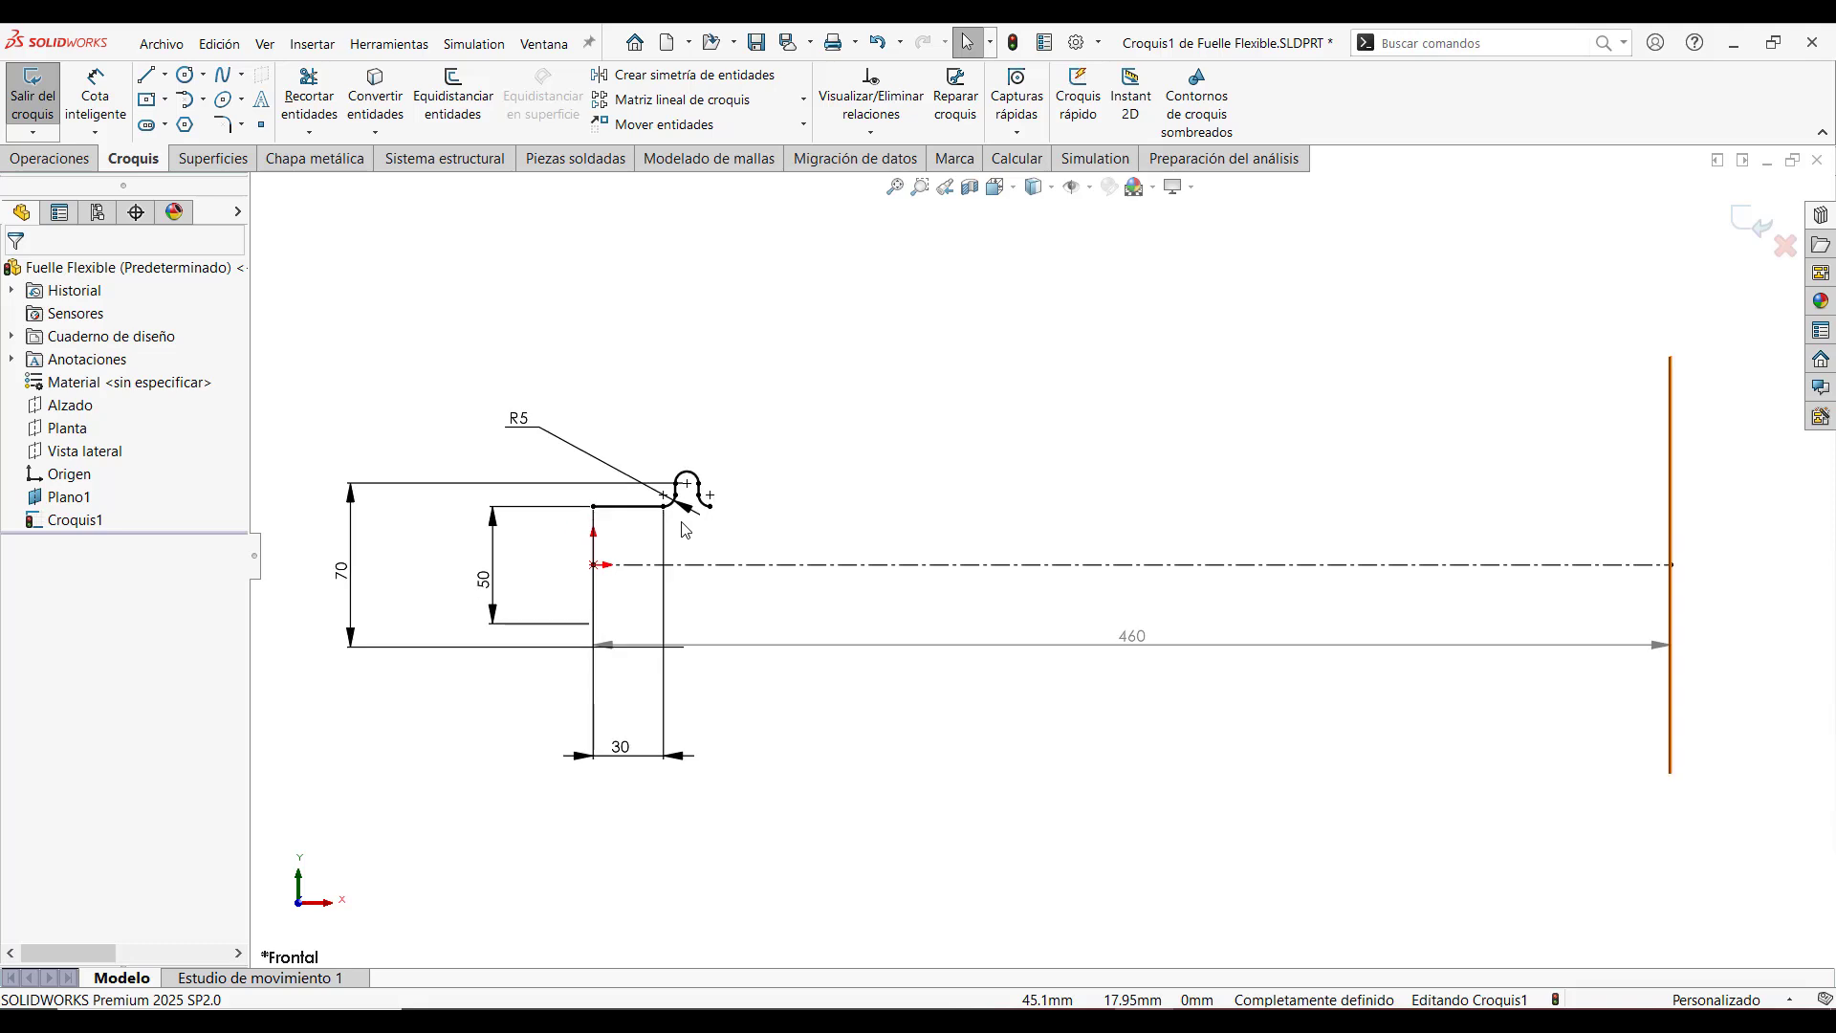
{"action": "scroll", "coordinate": [681, 522], "scroll_direction": "up", "scroll_amount": 1}
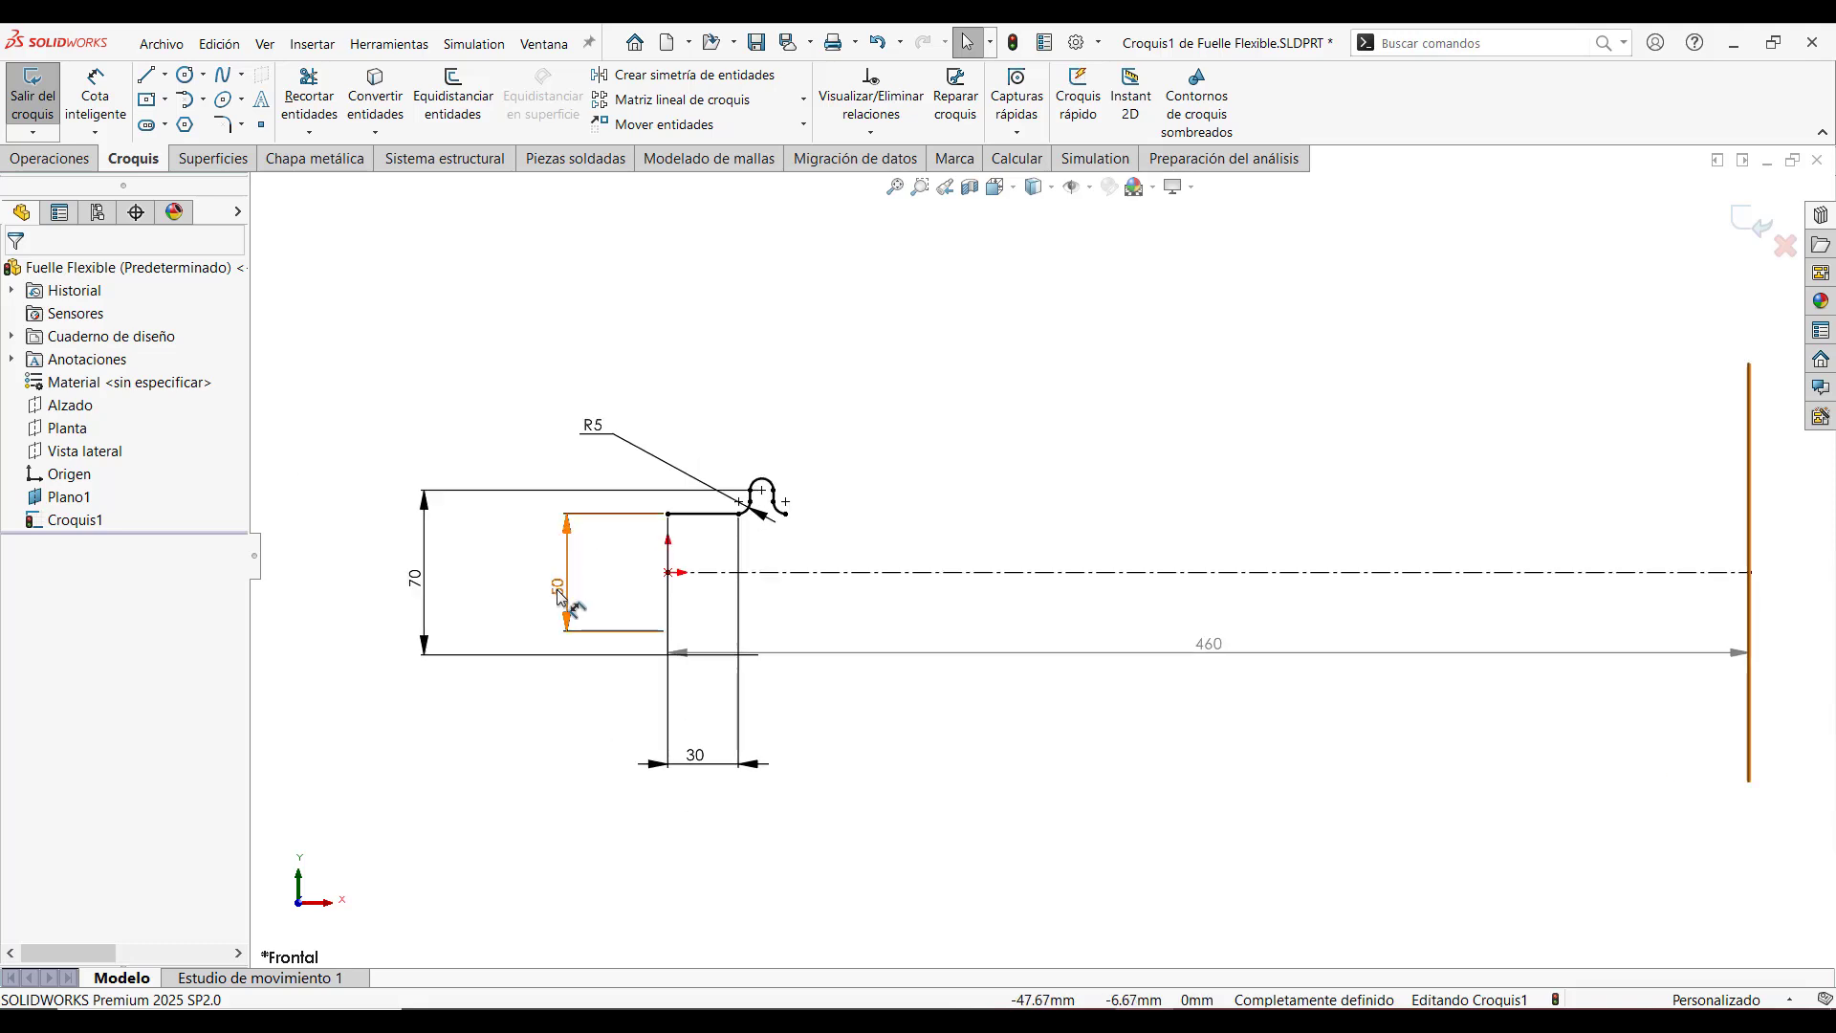
{"action": "left_click_drag", "start_coordinate": [560, 594], "coordinate": [633, 568]}
{"action": "left_click_drag", "start_coordinate": [419, 578], "coordinate": [590, 580]}
{"action": "scroll", "coordinate": [776, 500], "scroll_direction": "down", "scroll_amount": 2}
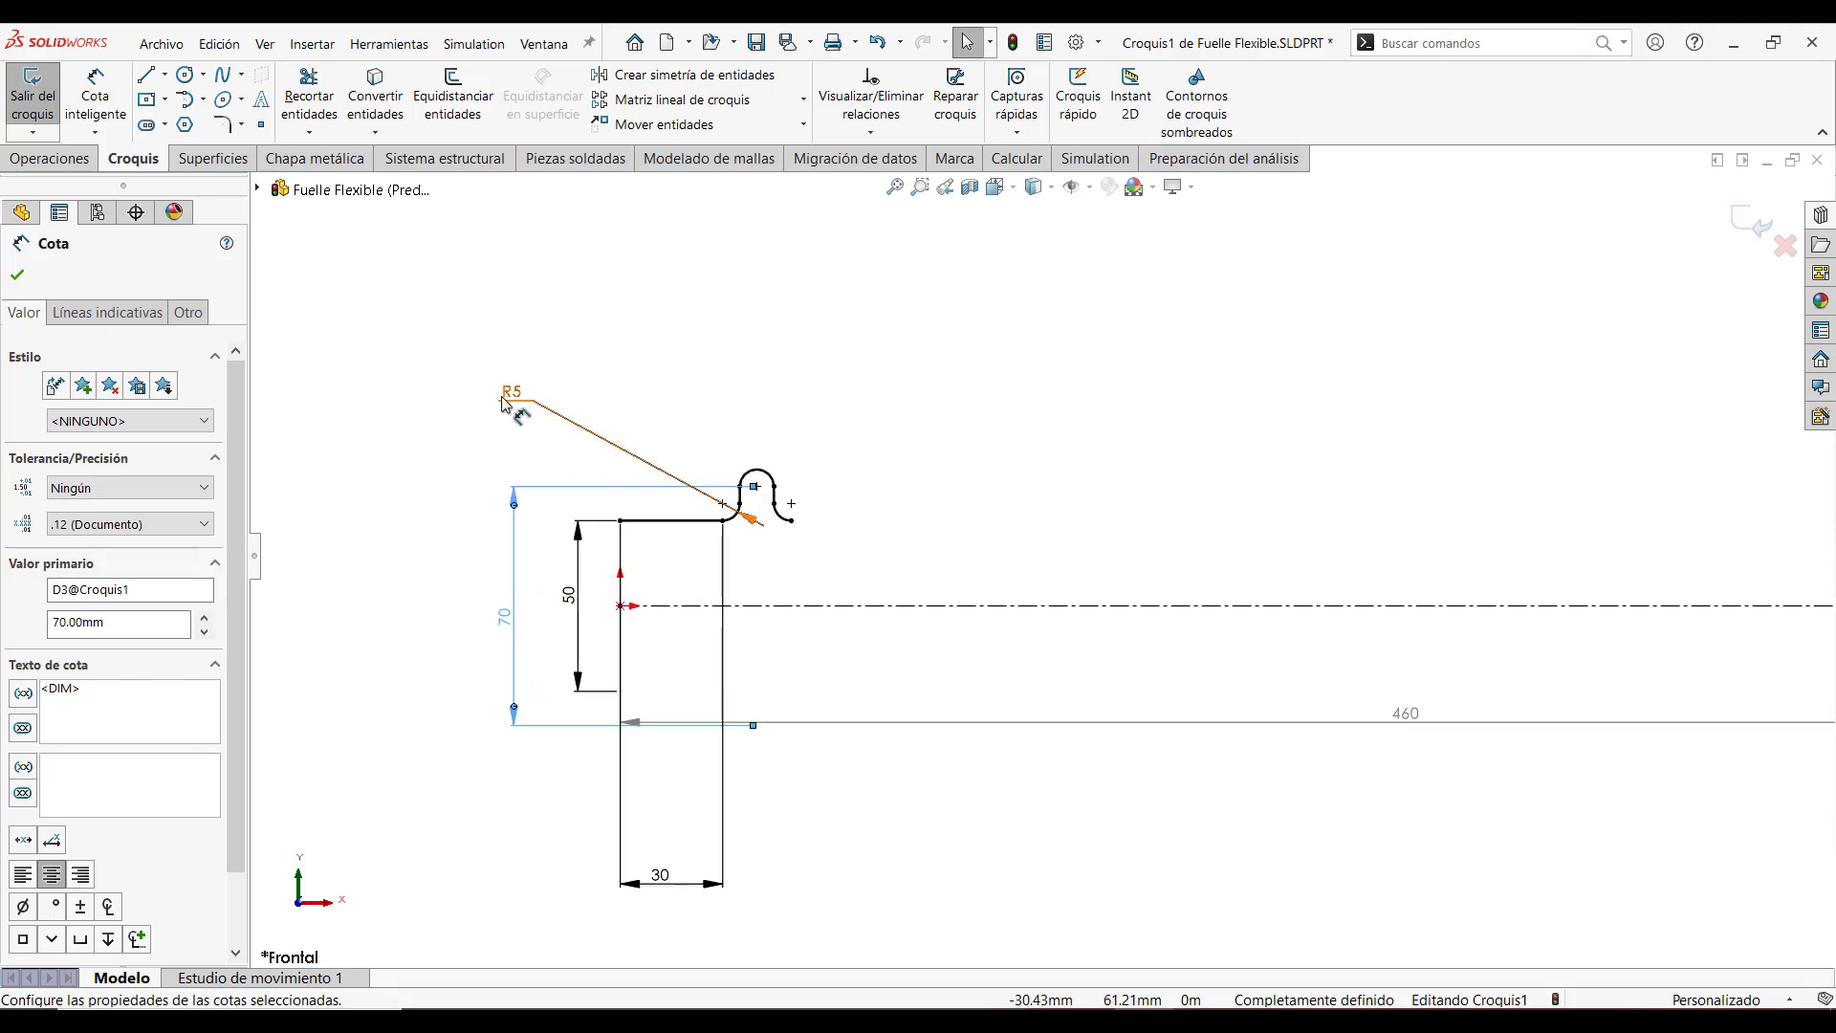
{"action": "left_click_drag", "start_coordinate": [602, 432], "coordinate": [624, 467]}
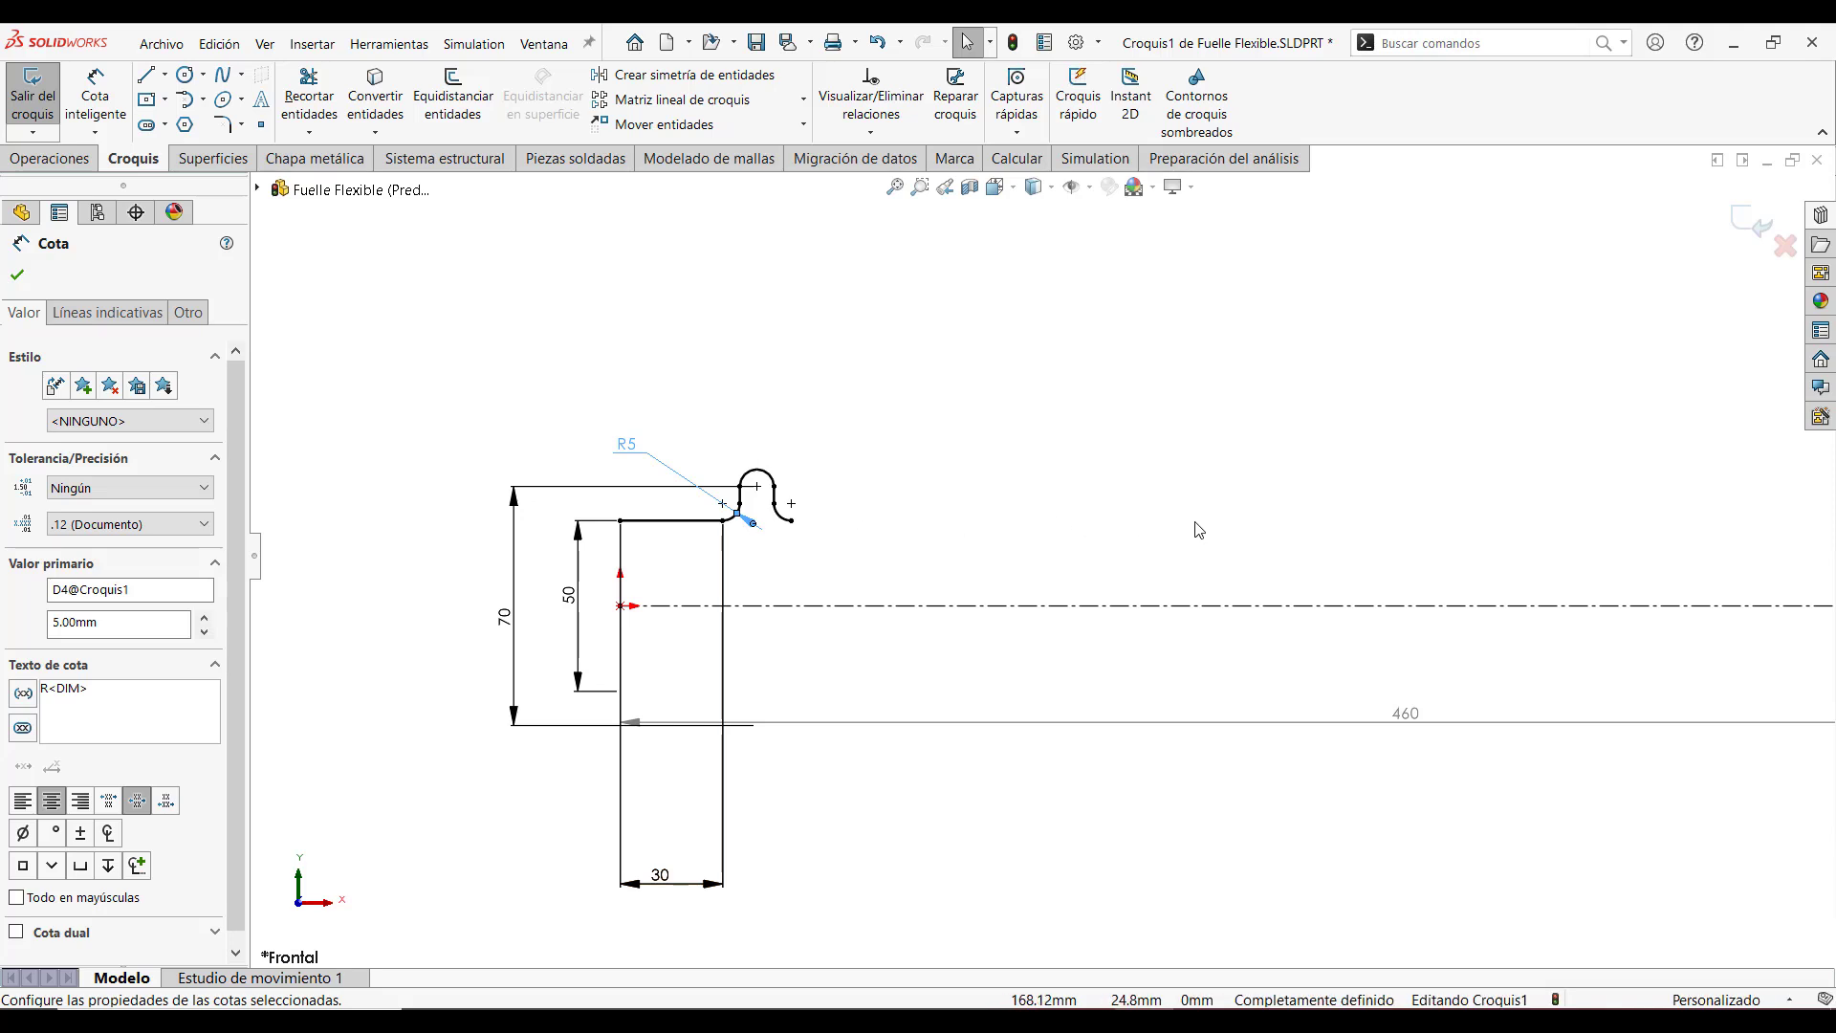
{"action": "scroll", "coordinate": [1405, 549], "scroll_direction": "up", "scroll_amount": 2}
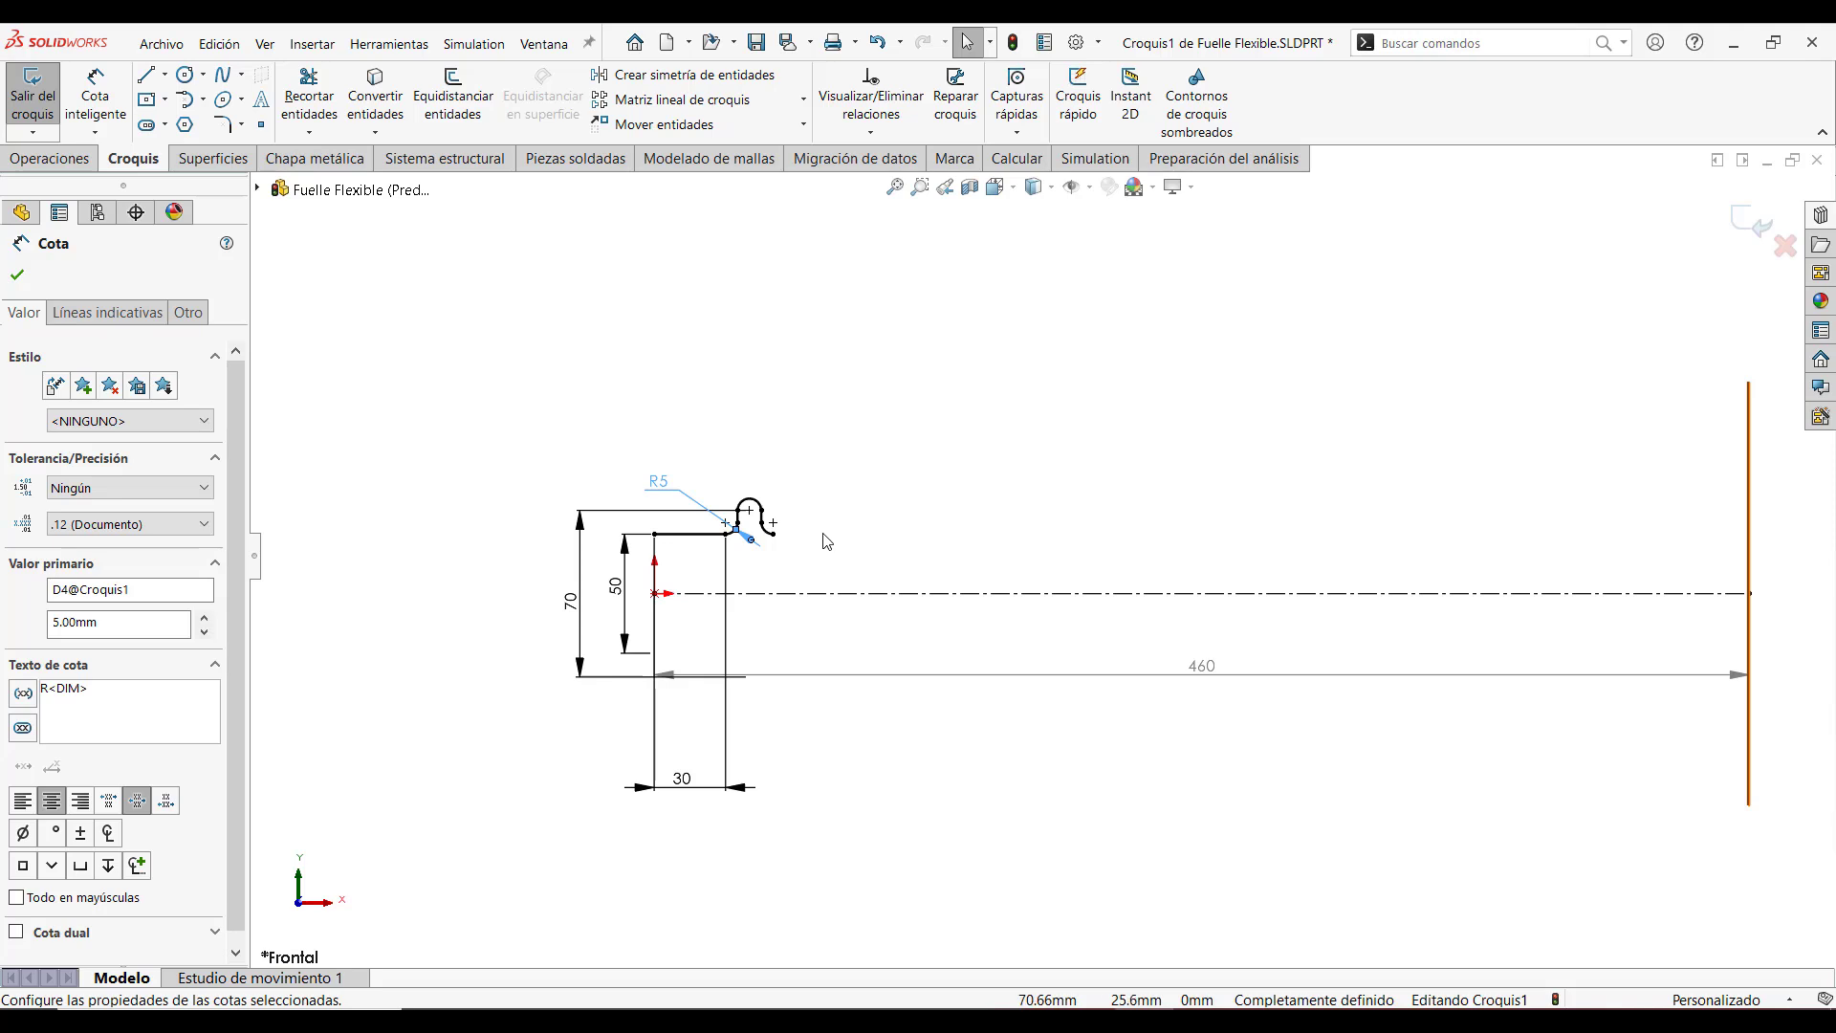
{"action": "left_click", "coordinate": [830, 543]}
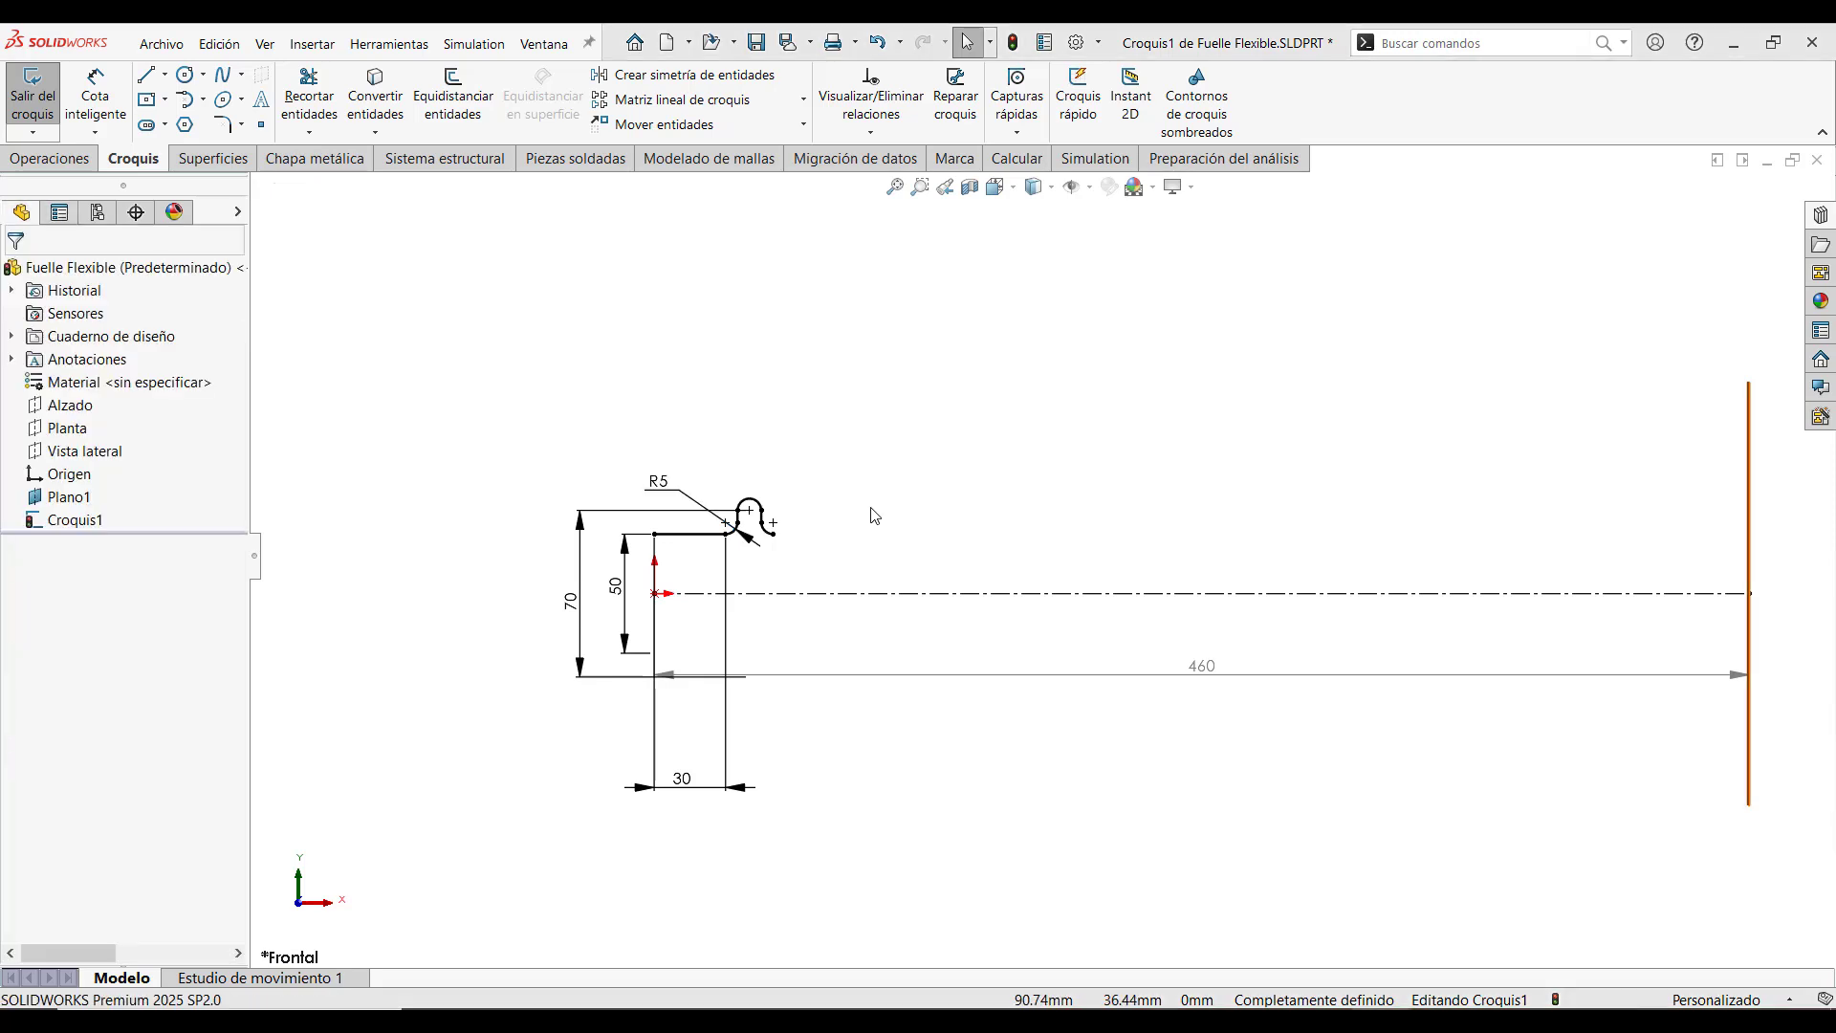
Set up a linear sketch pattern along the construction centreline with 20 instances spaced 20 mm apart
{"action": "left_click", "coordinate": [803, 100]}
{"action": "left_click", "coordinate": [738, 123]}
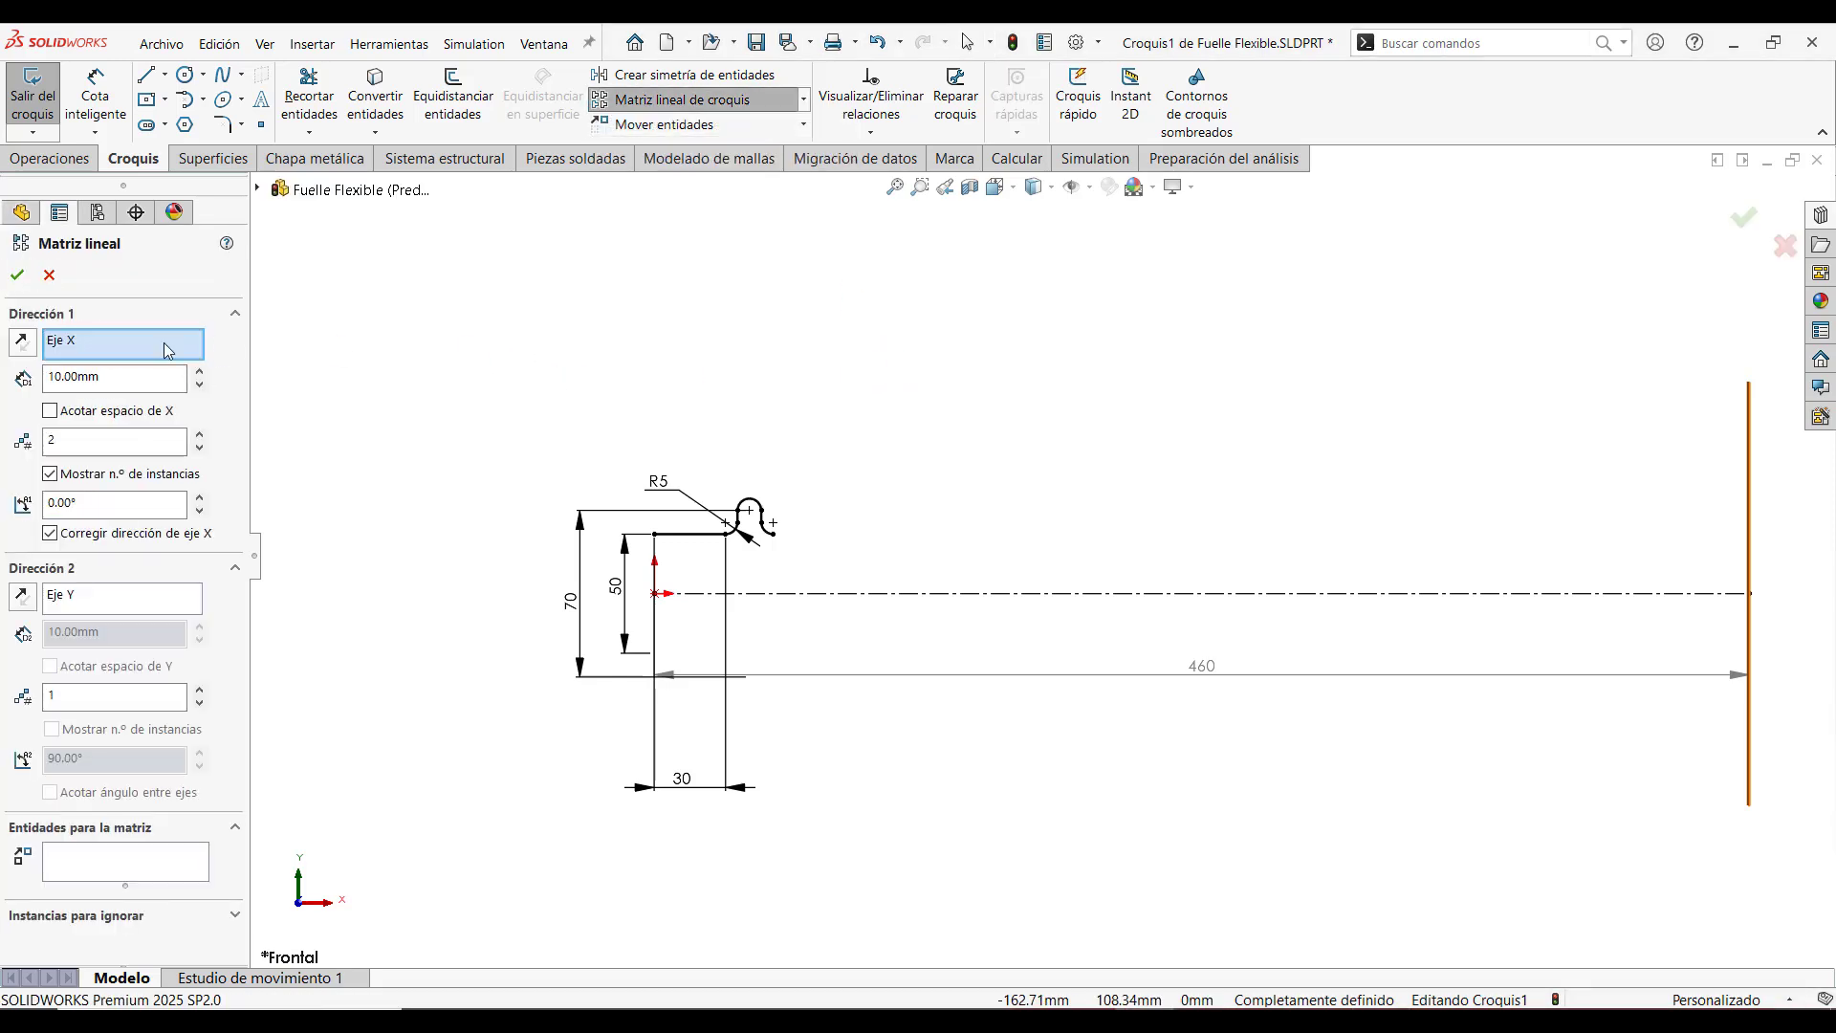
{"action": "left_click", "coordinate": [84, 350]}
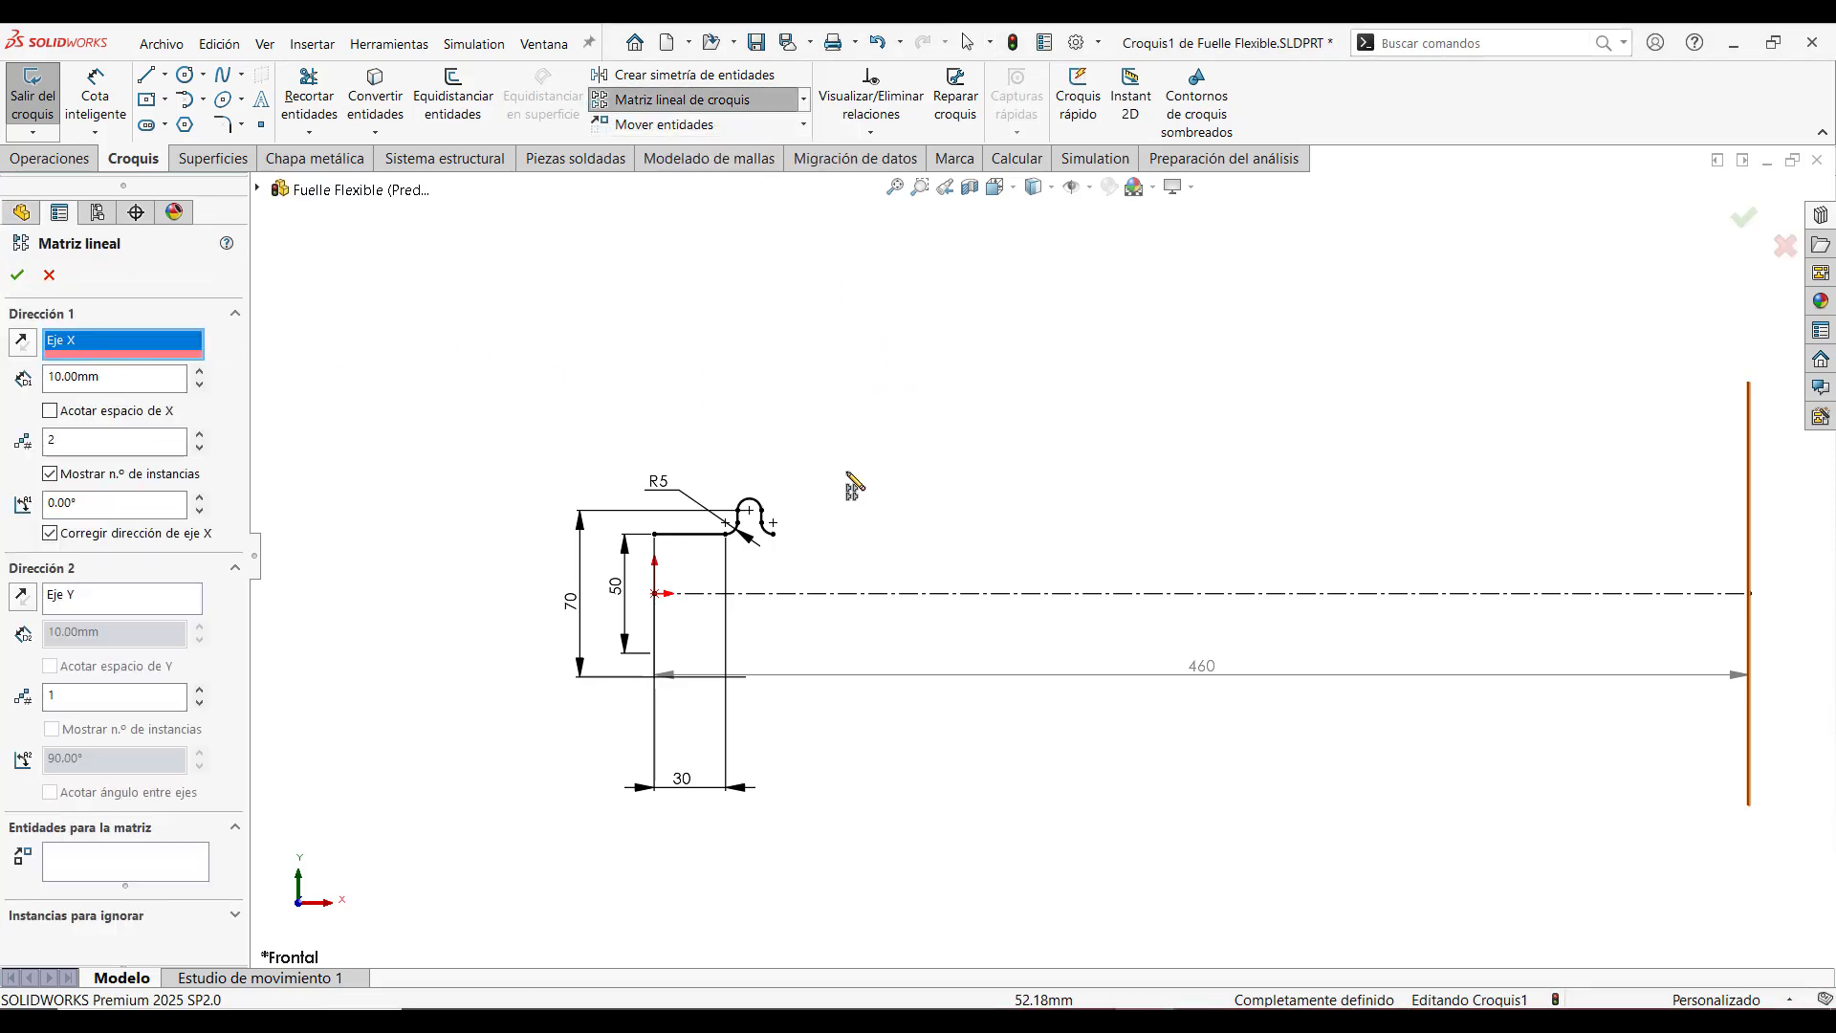
{"action": "left_click", "coordinate": [898, 595]}
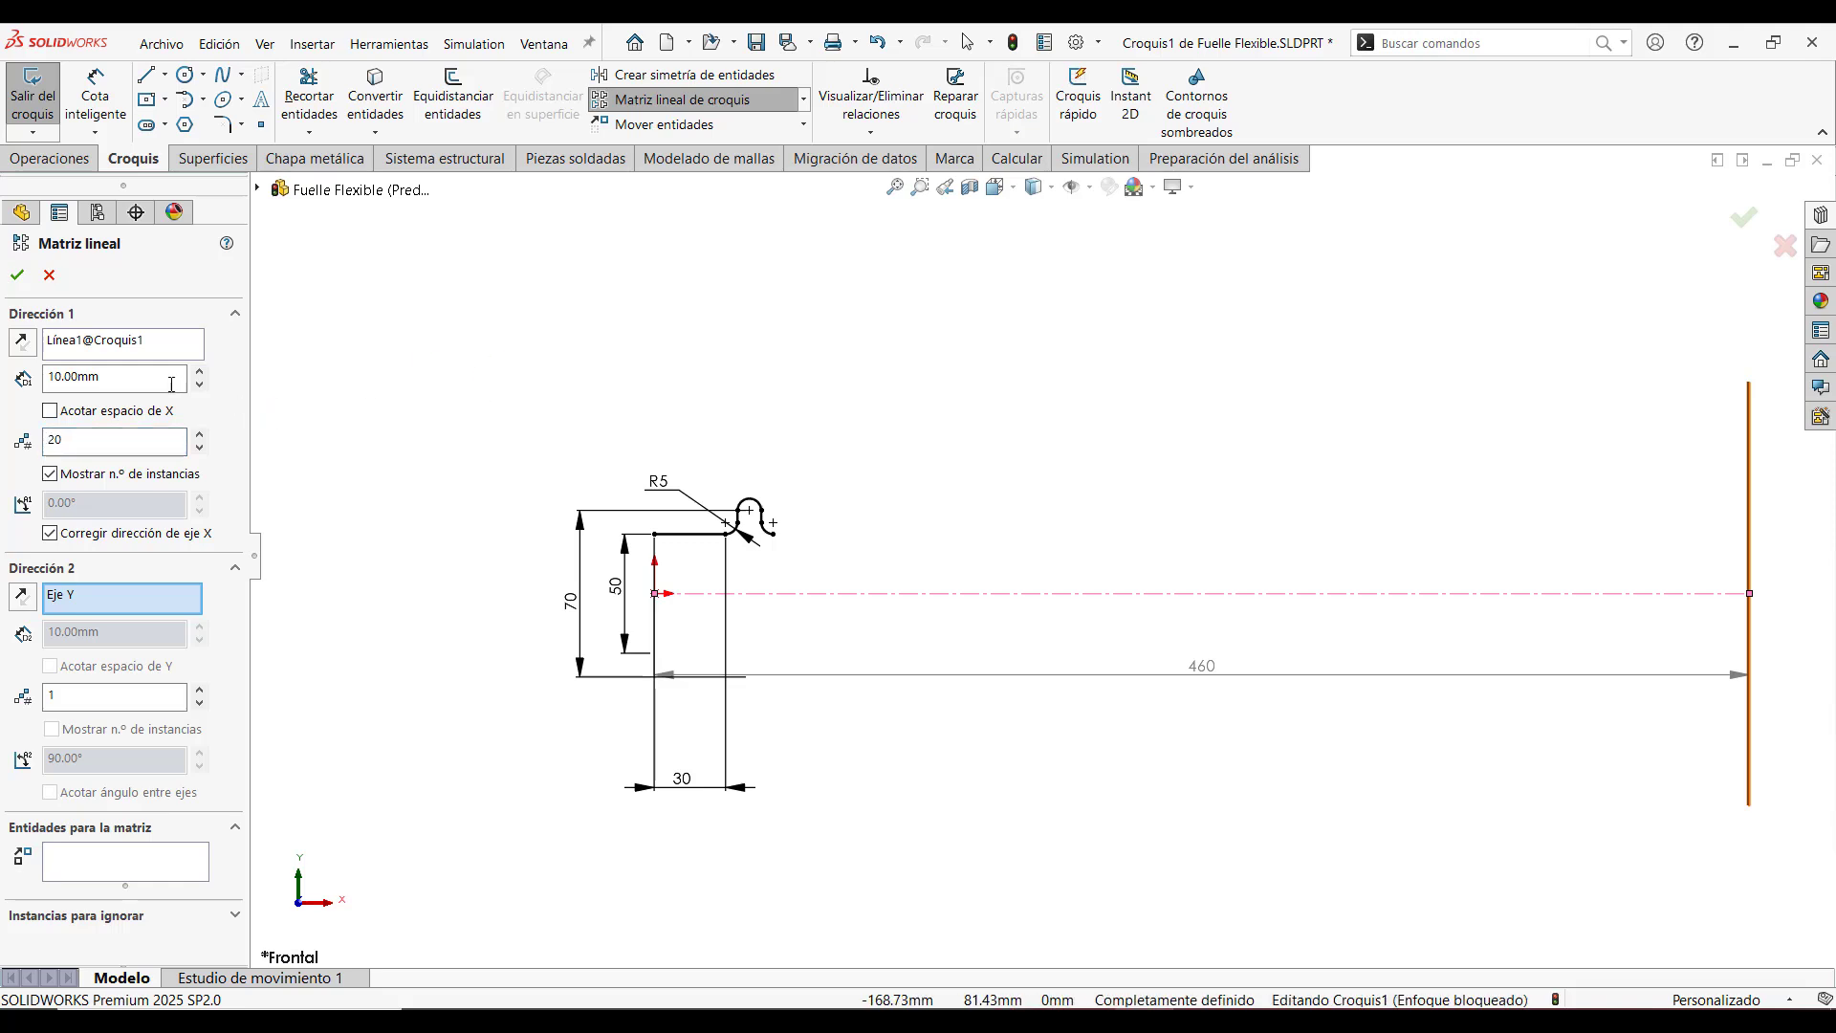
{"action": "left_click", "coordinate": [48, 377]}
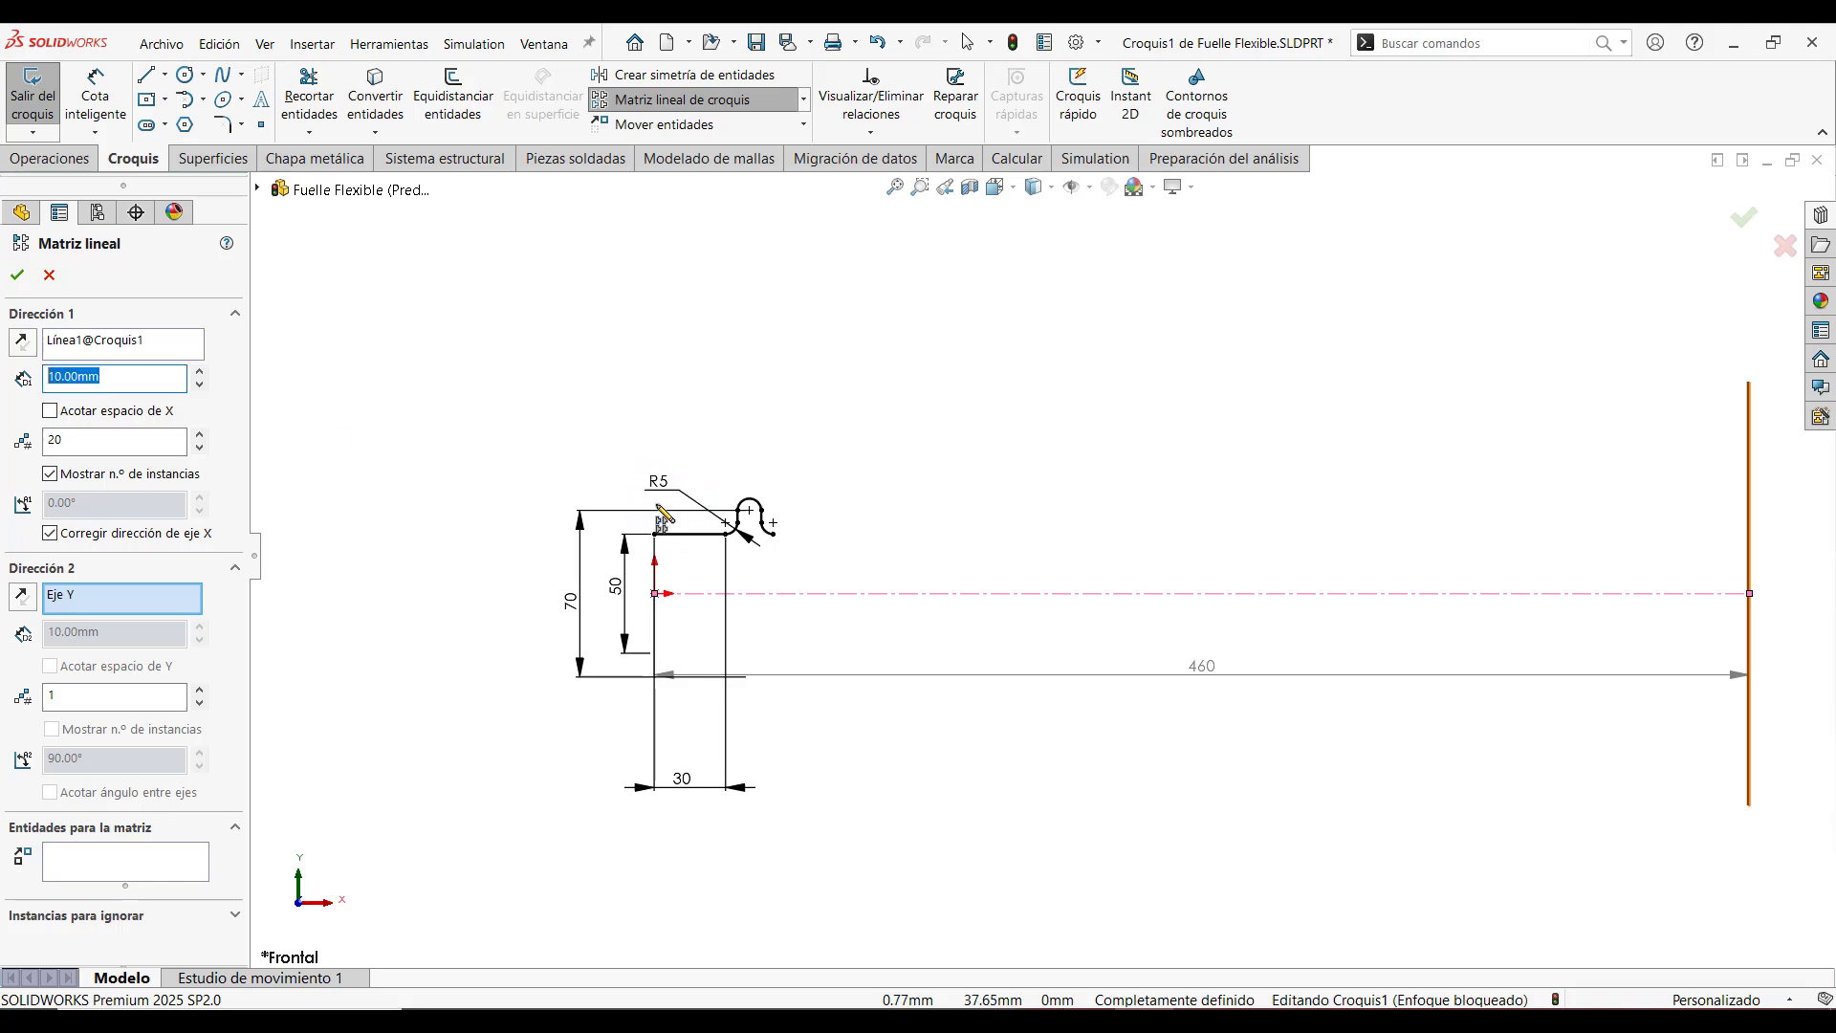
{"action": "type", "text": "20"}
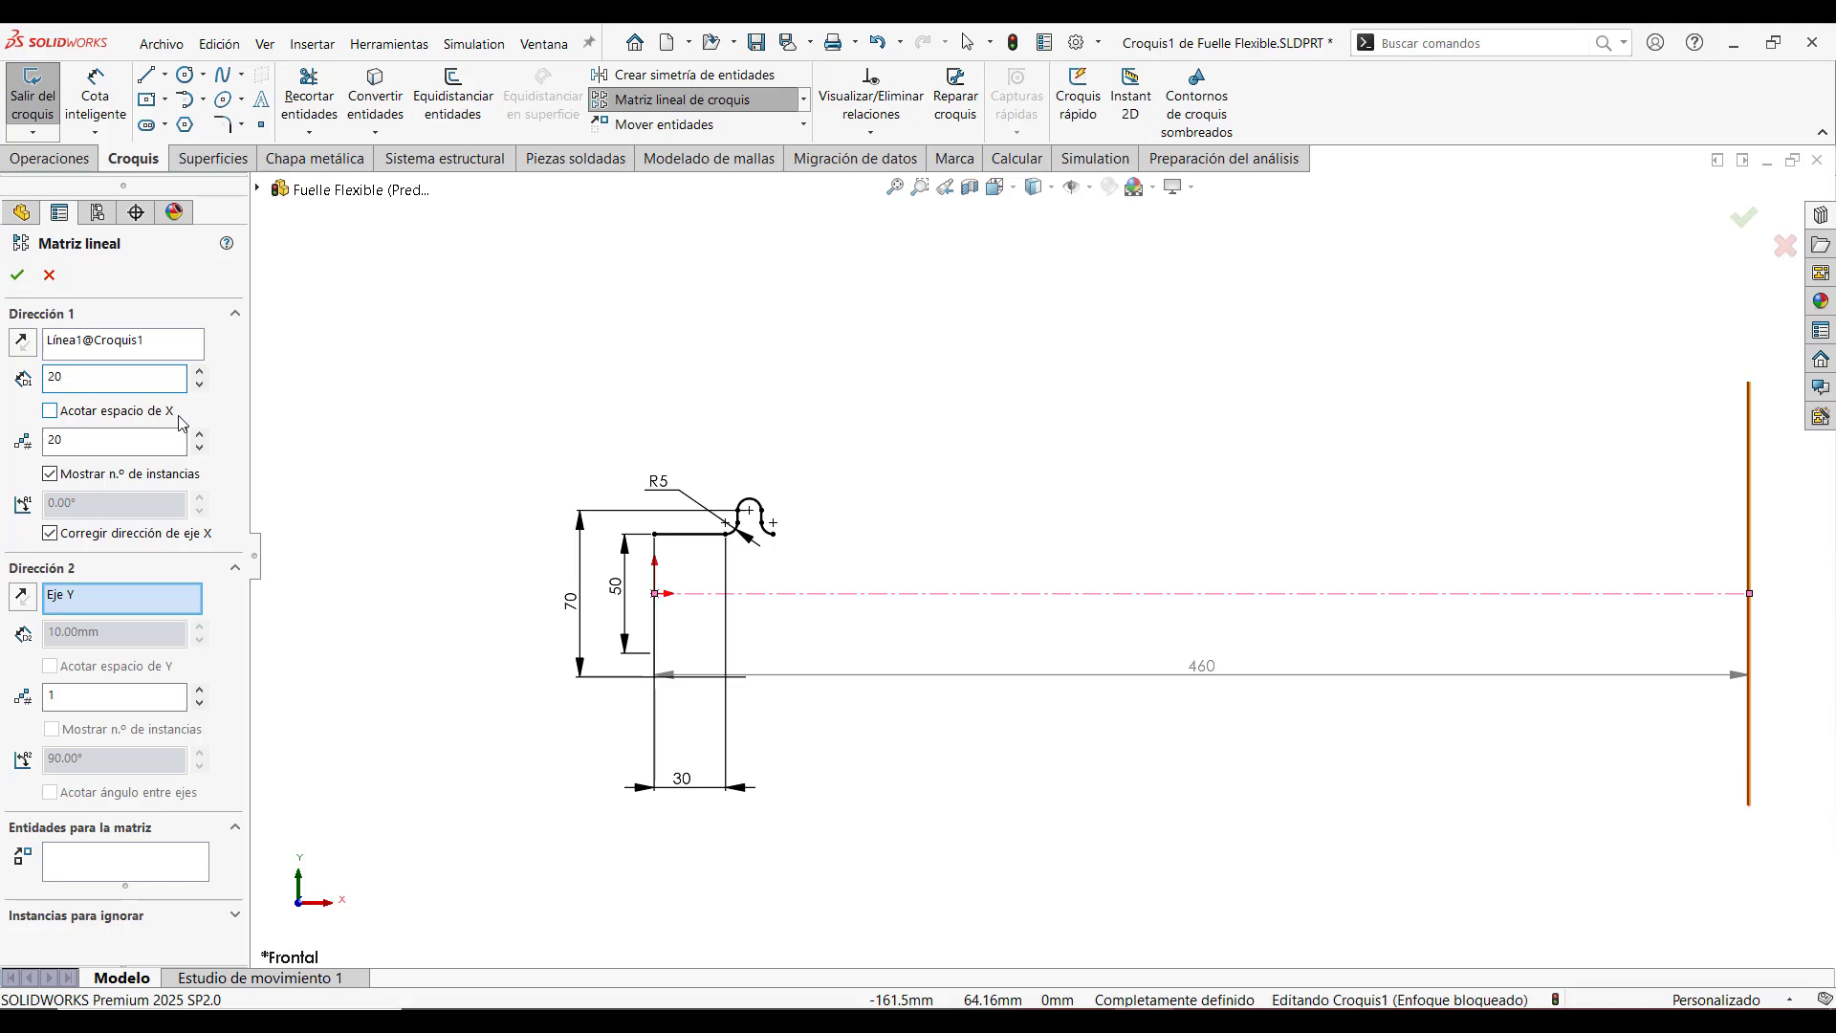
Select the fold's three arcs and two vertical lines as the entities for the linear pattern
{"action": "left_click", "coordinate": [125, 861]}
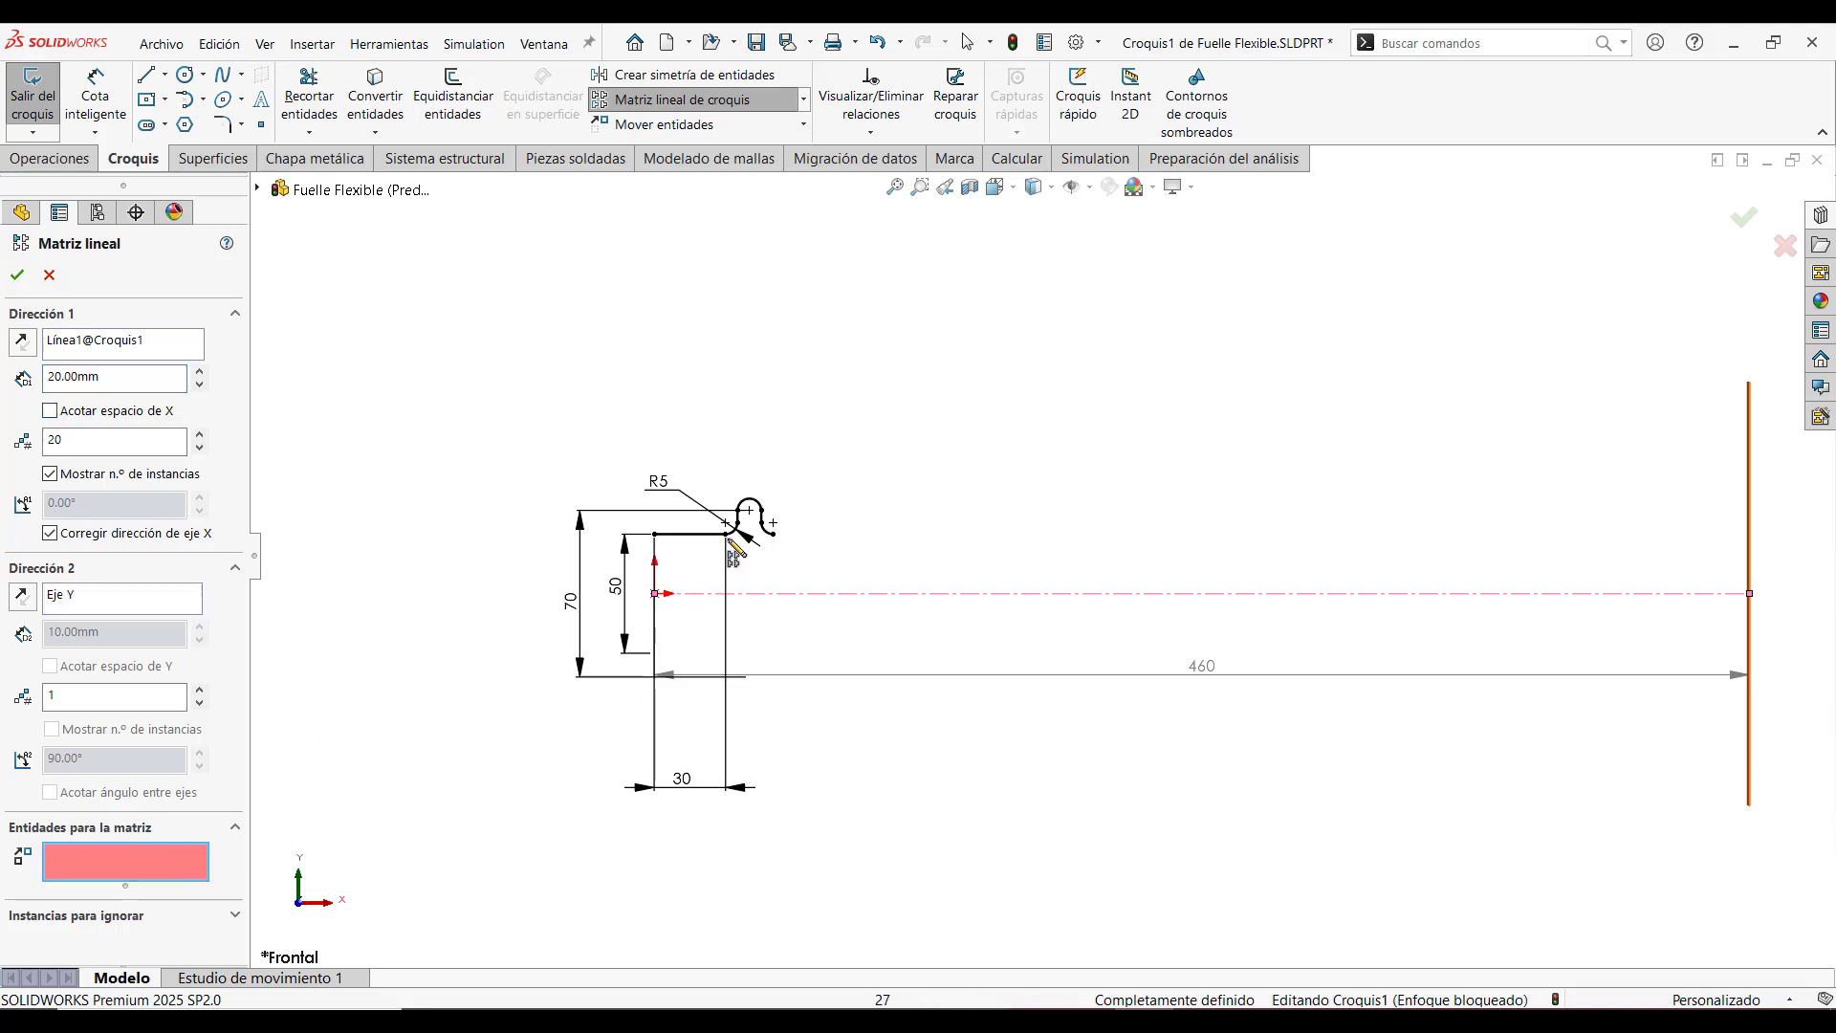
{"action": "scroll", "coordinate": [753, 547], "scroll_direction": "down", "scroll_amount": 3}
{"action": "left_click", "coordinate": [776, 531]}
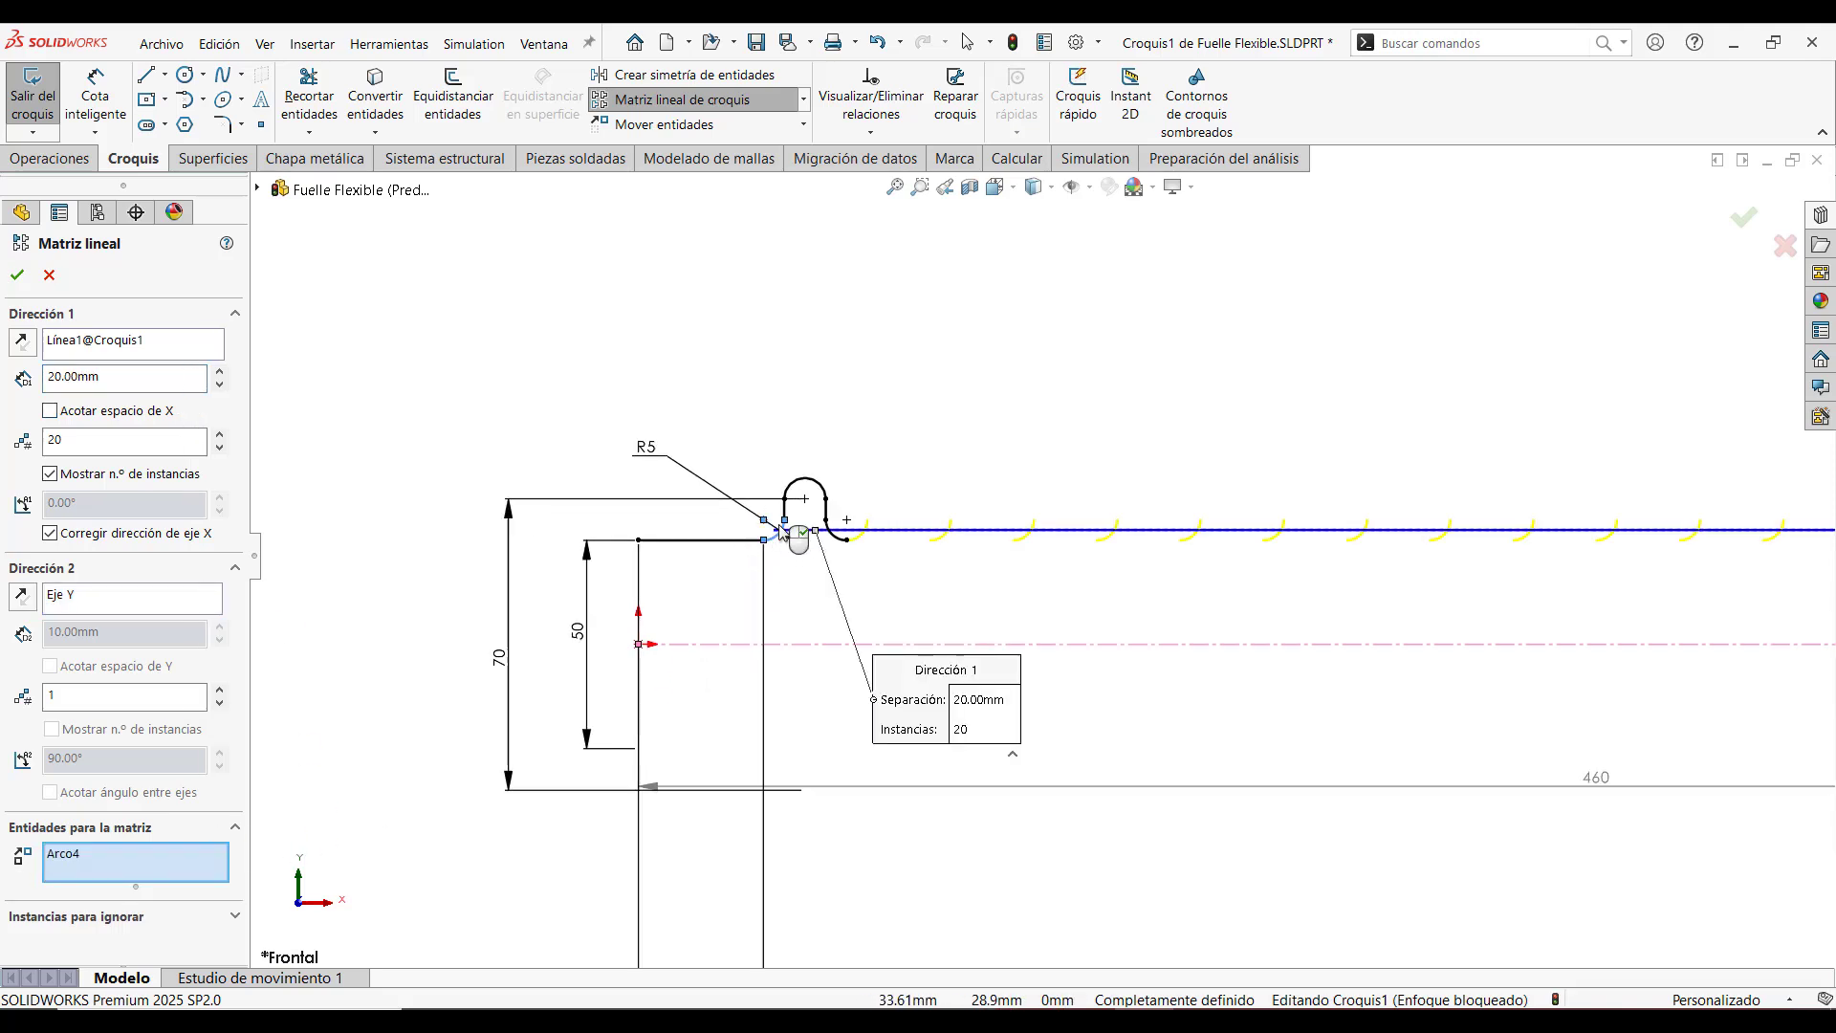
{"action": "left_click", "coordinate": [784, 513]}
{"action": "left_click", "coordinate": [797, 481]}
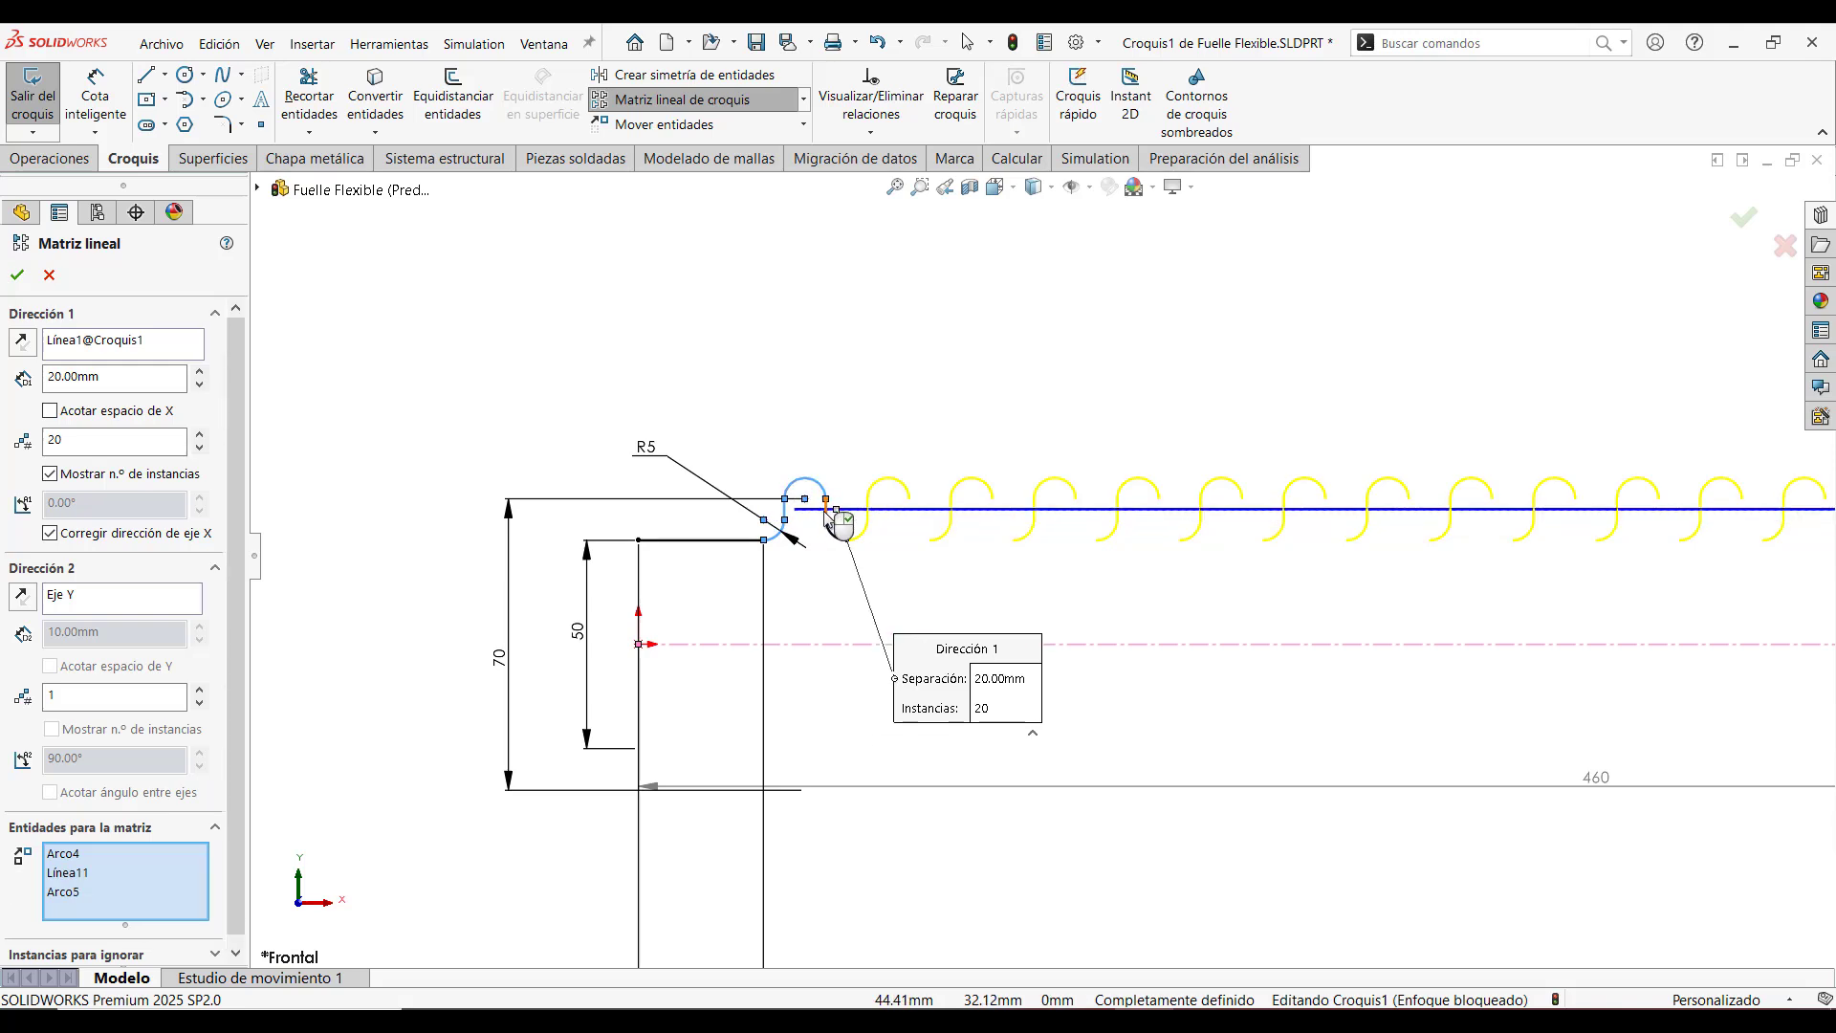
{"action": "left_click", "coordinate": [825, 512]}
{"action": "left_click", "coordinate": [836, 529]}
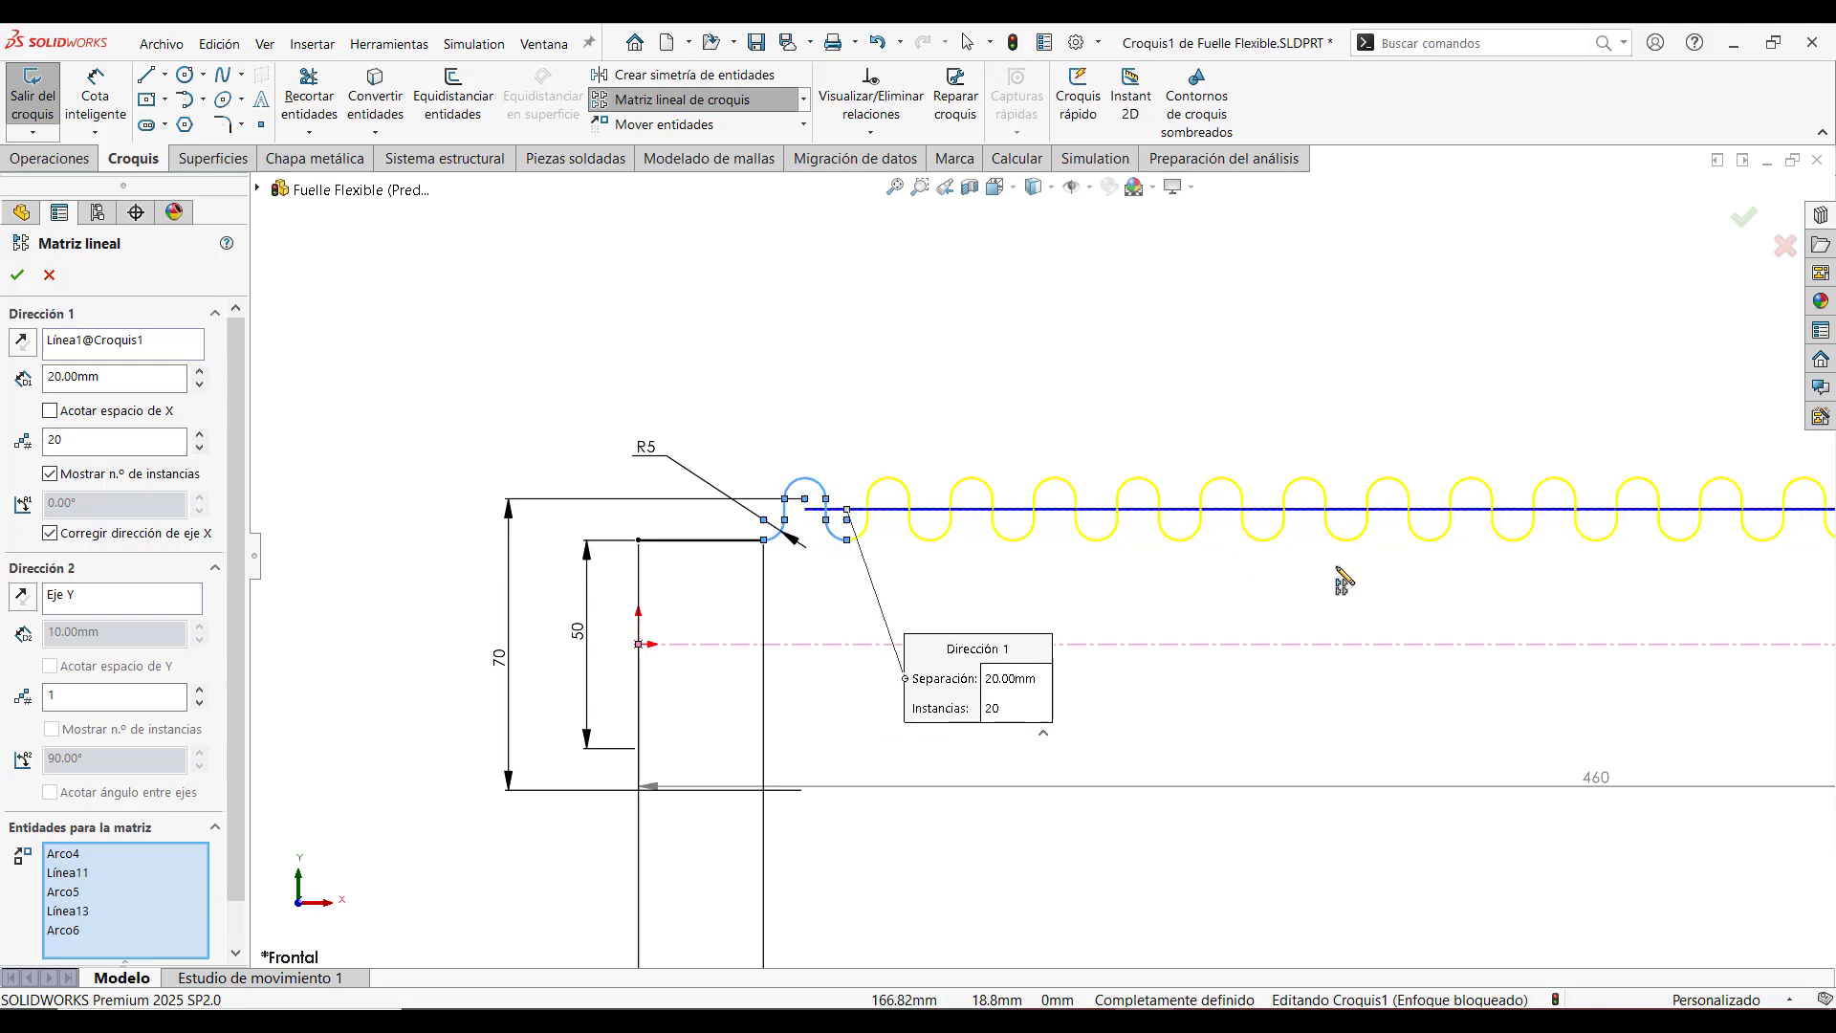
{"action": "scroll", "coordinate": [1340, 578], "scroll_direction": "up", "scroll_amount": 3}
{"action": "scroll", "coordinate": [1343, 580], "scroll_direction": "down", "scroll_amount": 1}
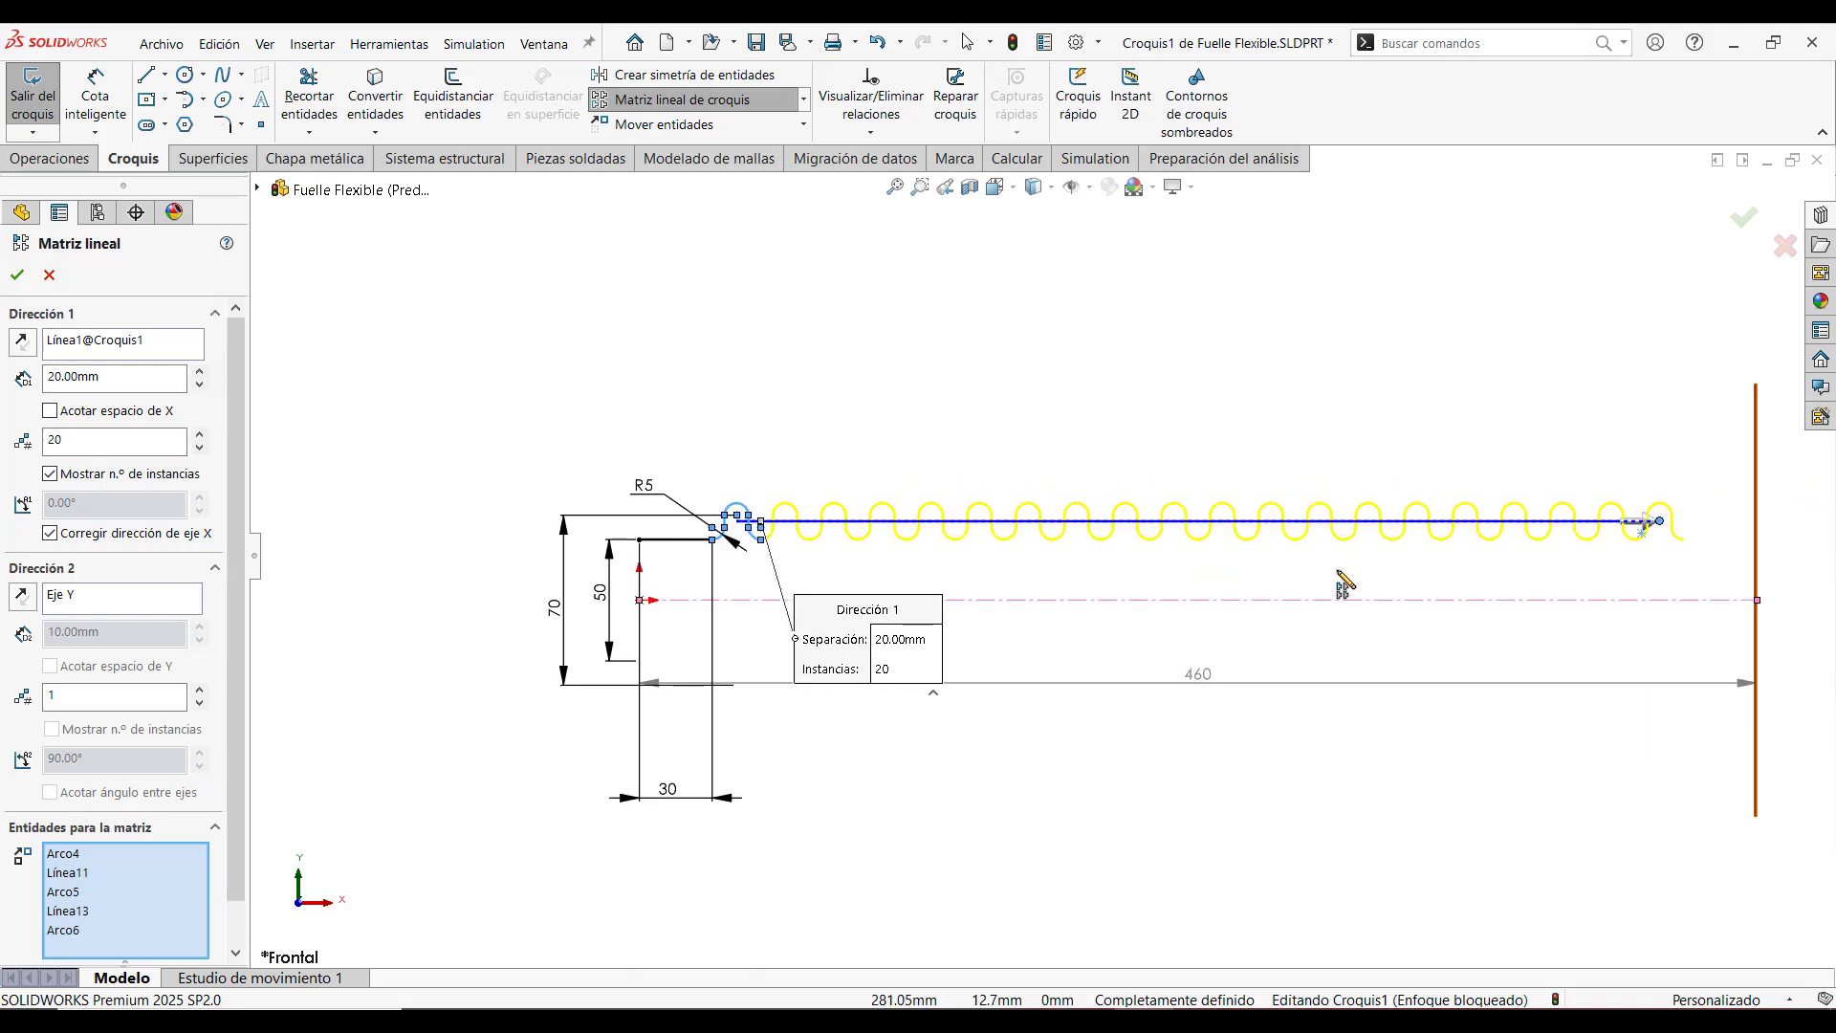
Confirm the linear sketch pattern and sketch a horizontal line about 18 mm long outward from the end of the last fold
{"action": "left_click", "coordinate": [16, 276]}
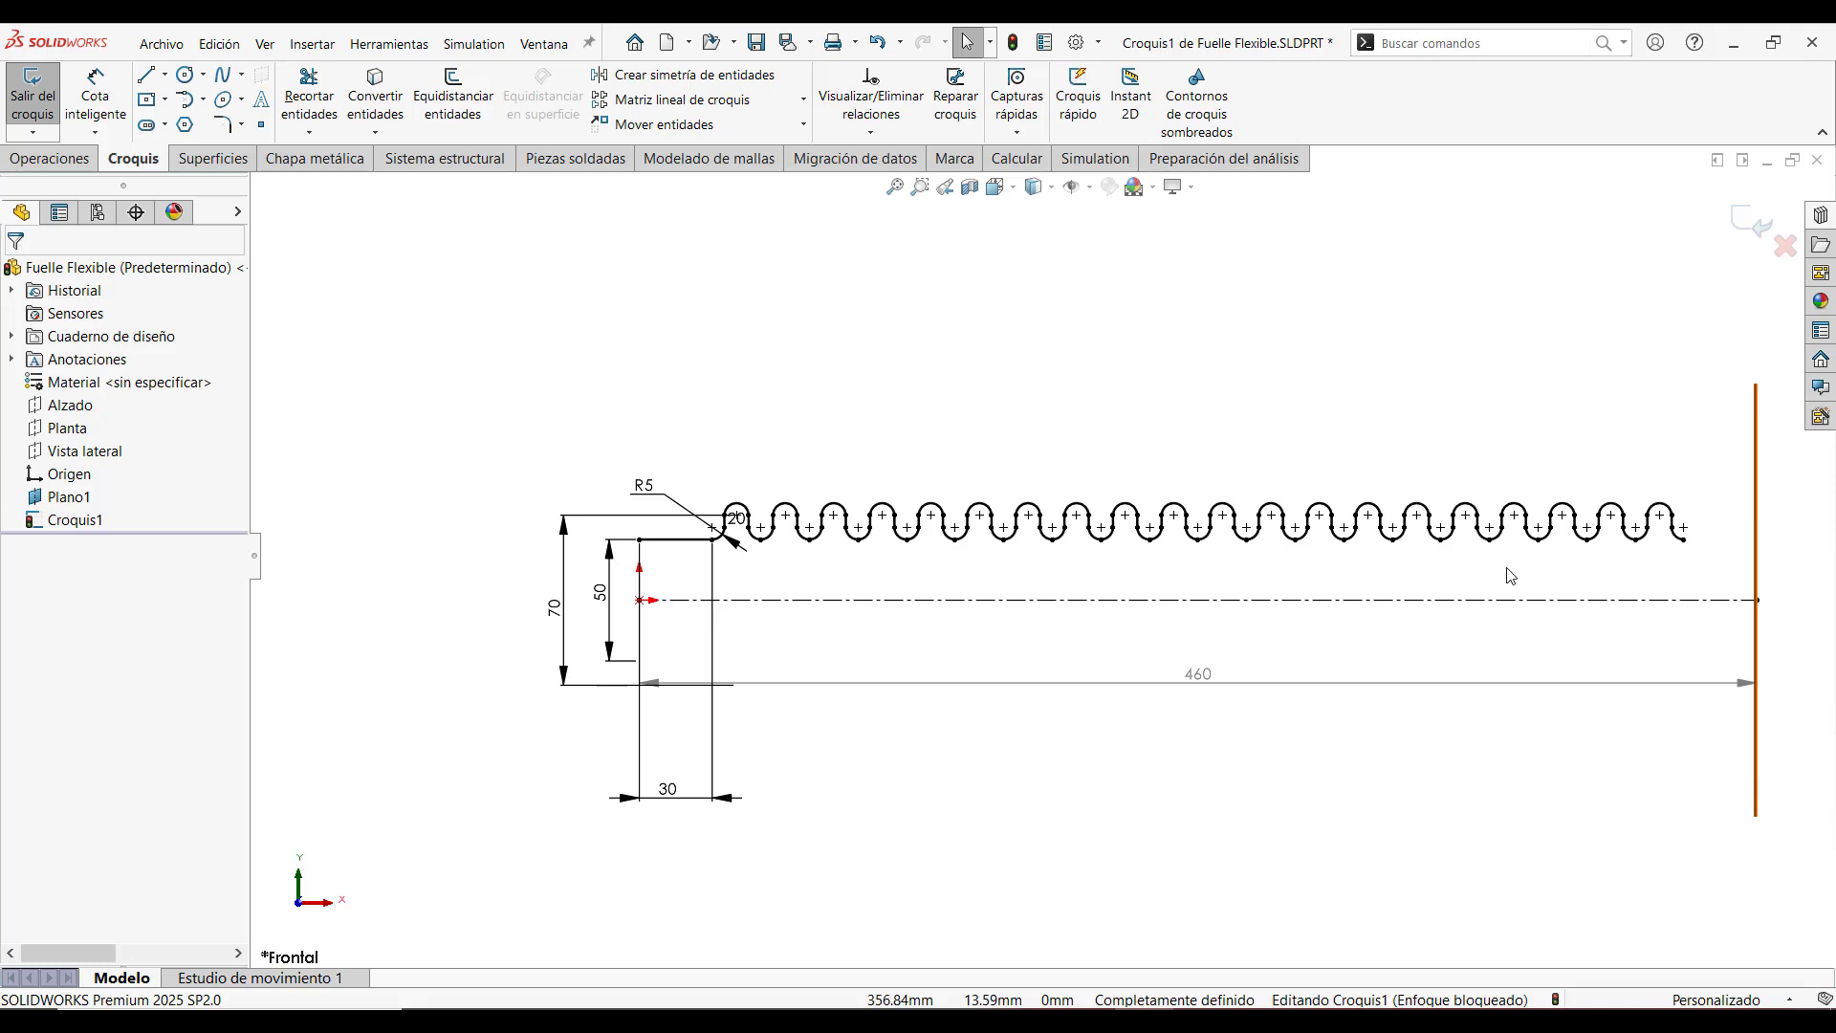
{"action": "left_click", "coordinate": [149, 80]}
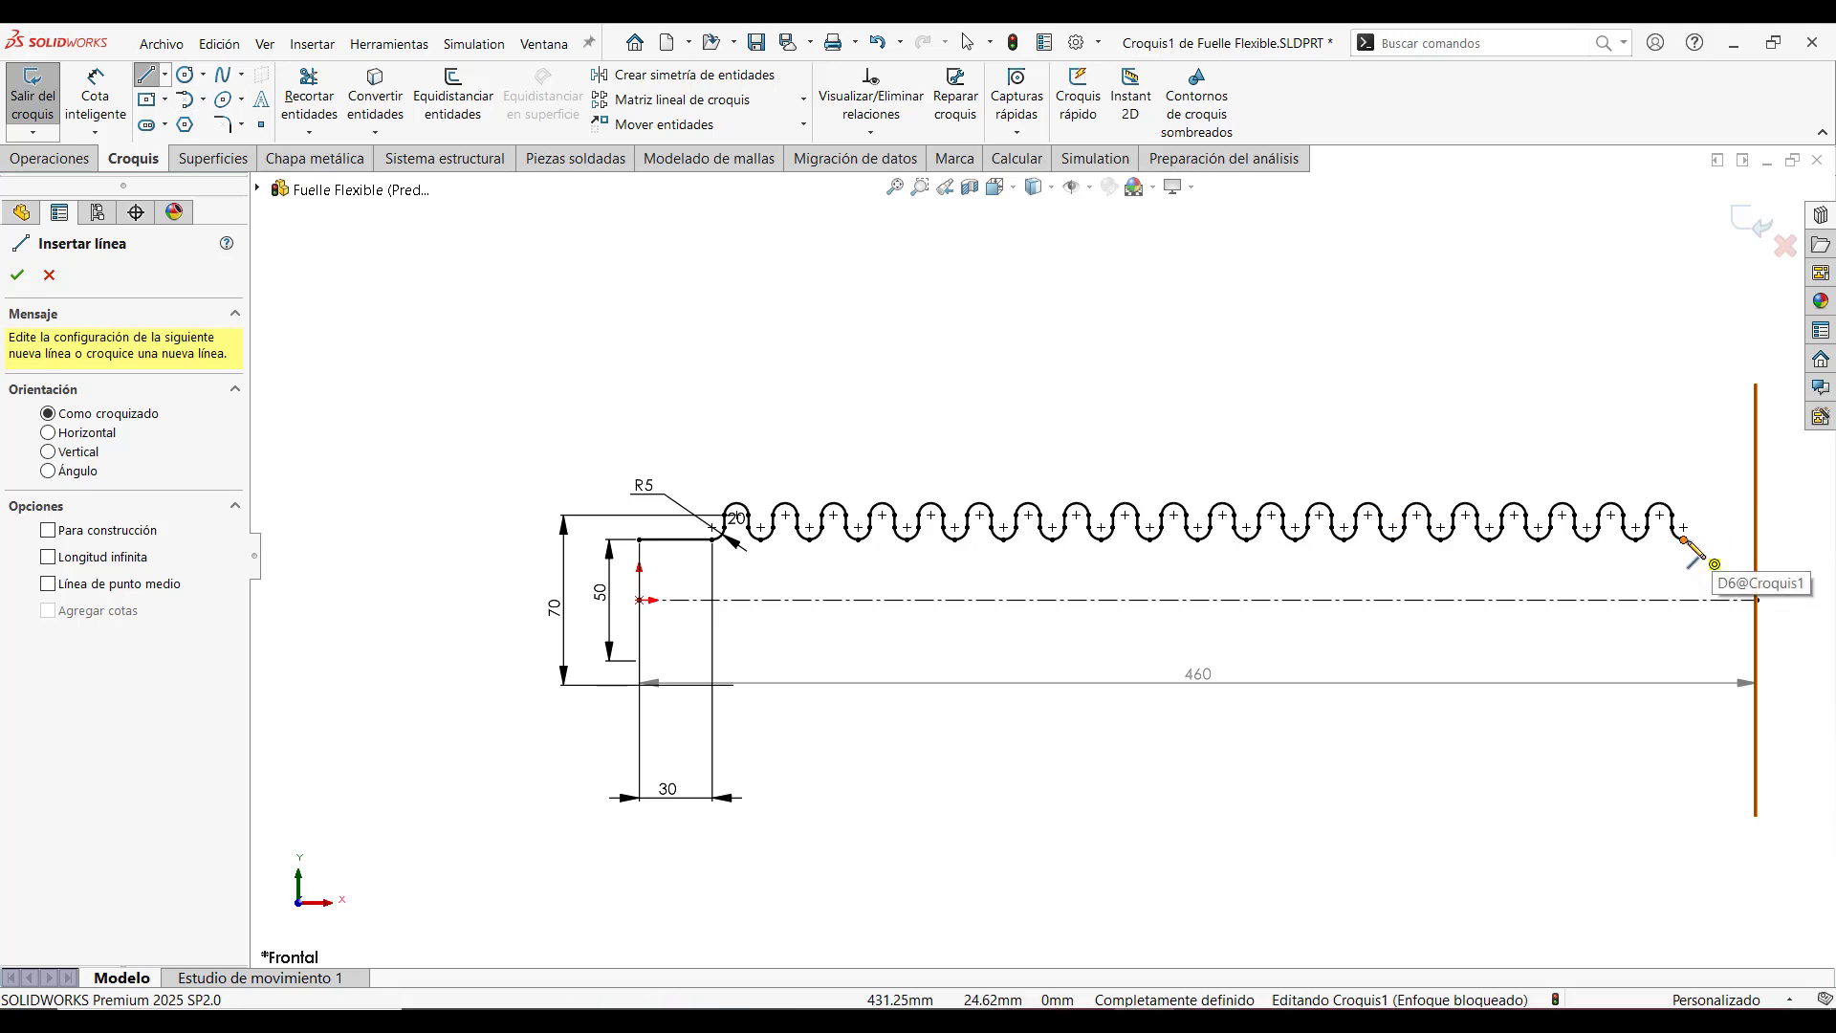
{"action": "left_click", "coordinate": [1685, 541]}
{"action": "left_click", "coordinate": [1729, 541]}
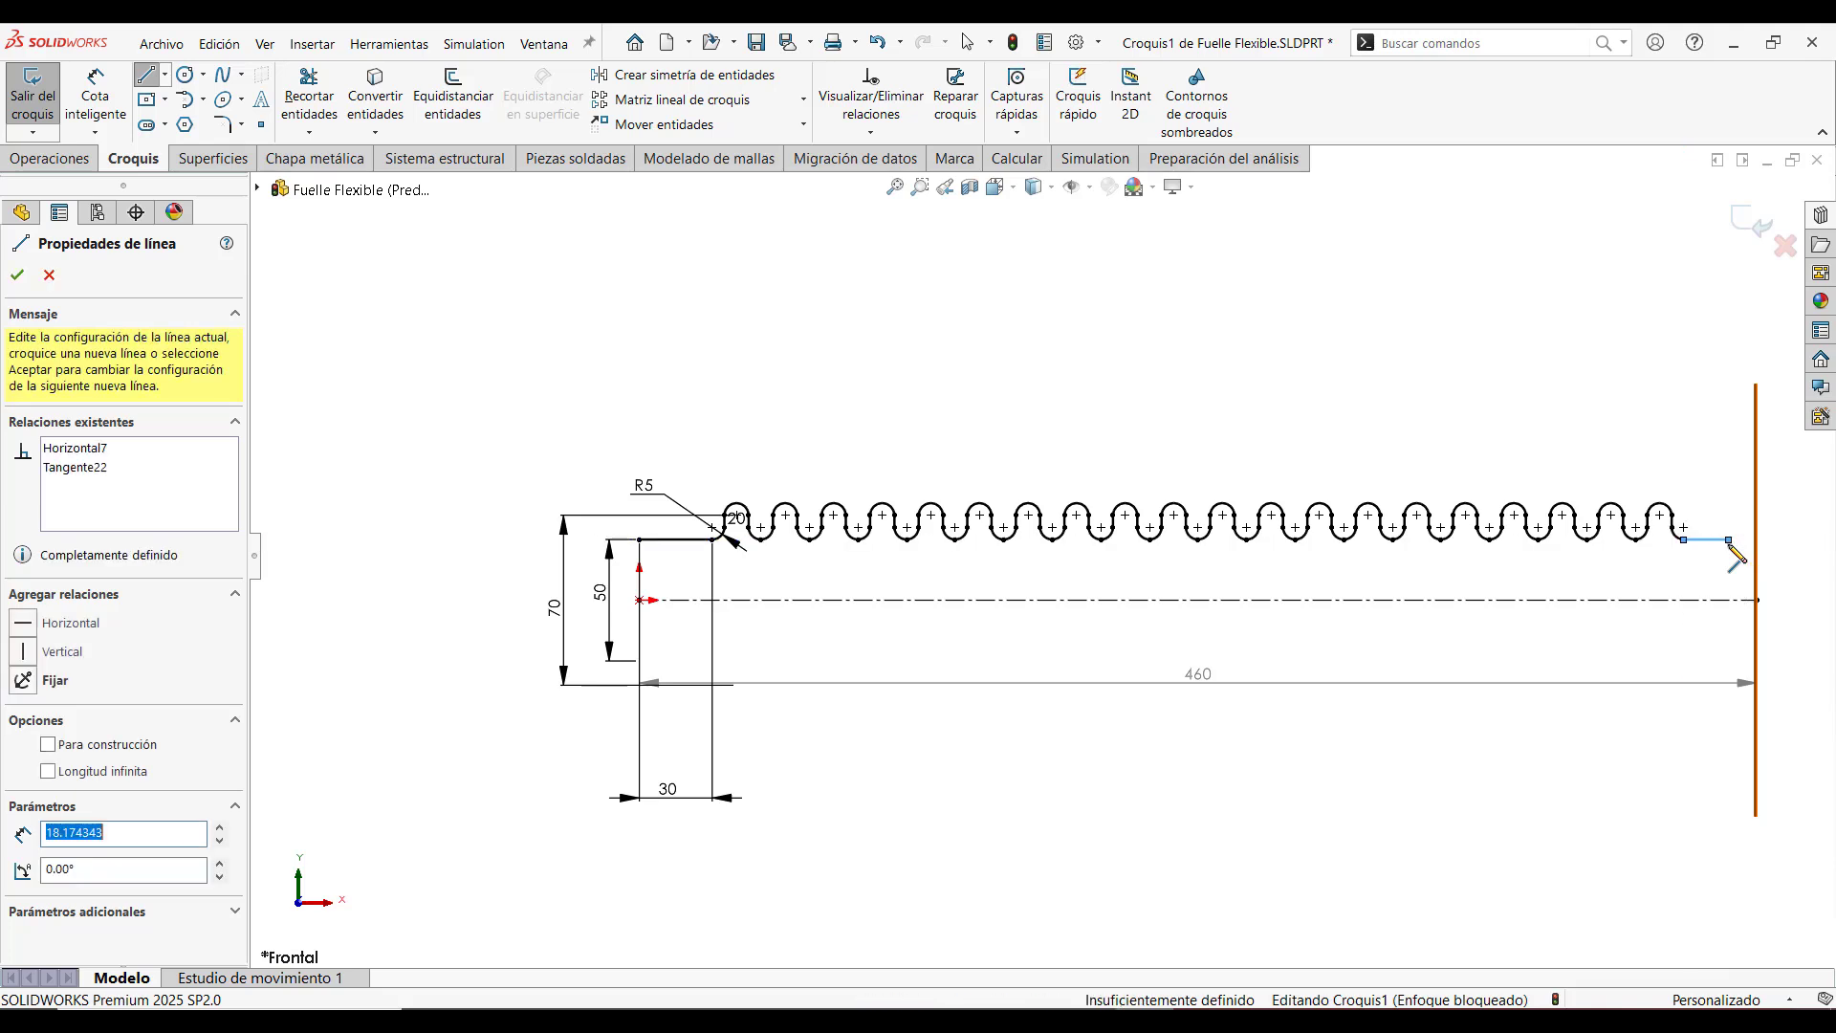
{"action": "key", "text": "Escape"}
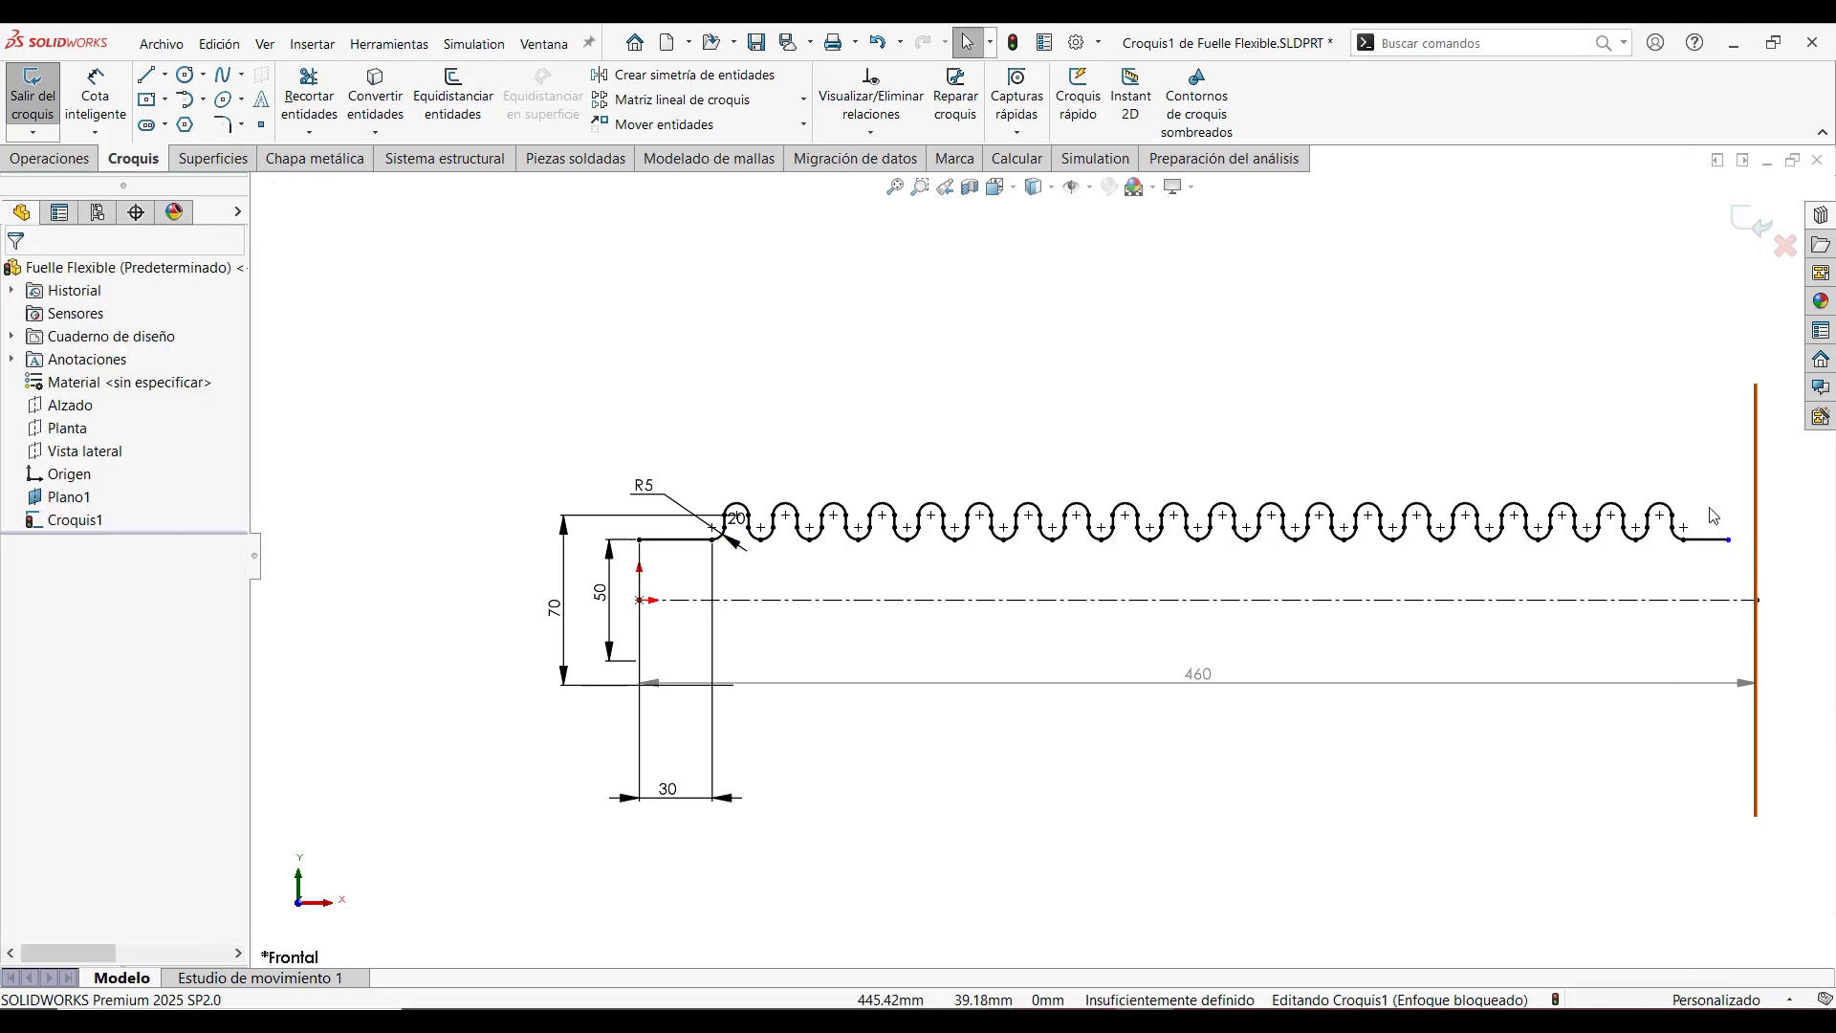
Make the new end line equal in length to the 30 mm horizontal line at the profile's start, and save the part
{"action": "left_click", "coordinate": [1707, 541]}
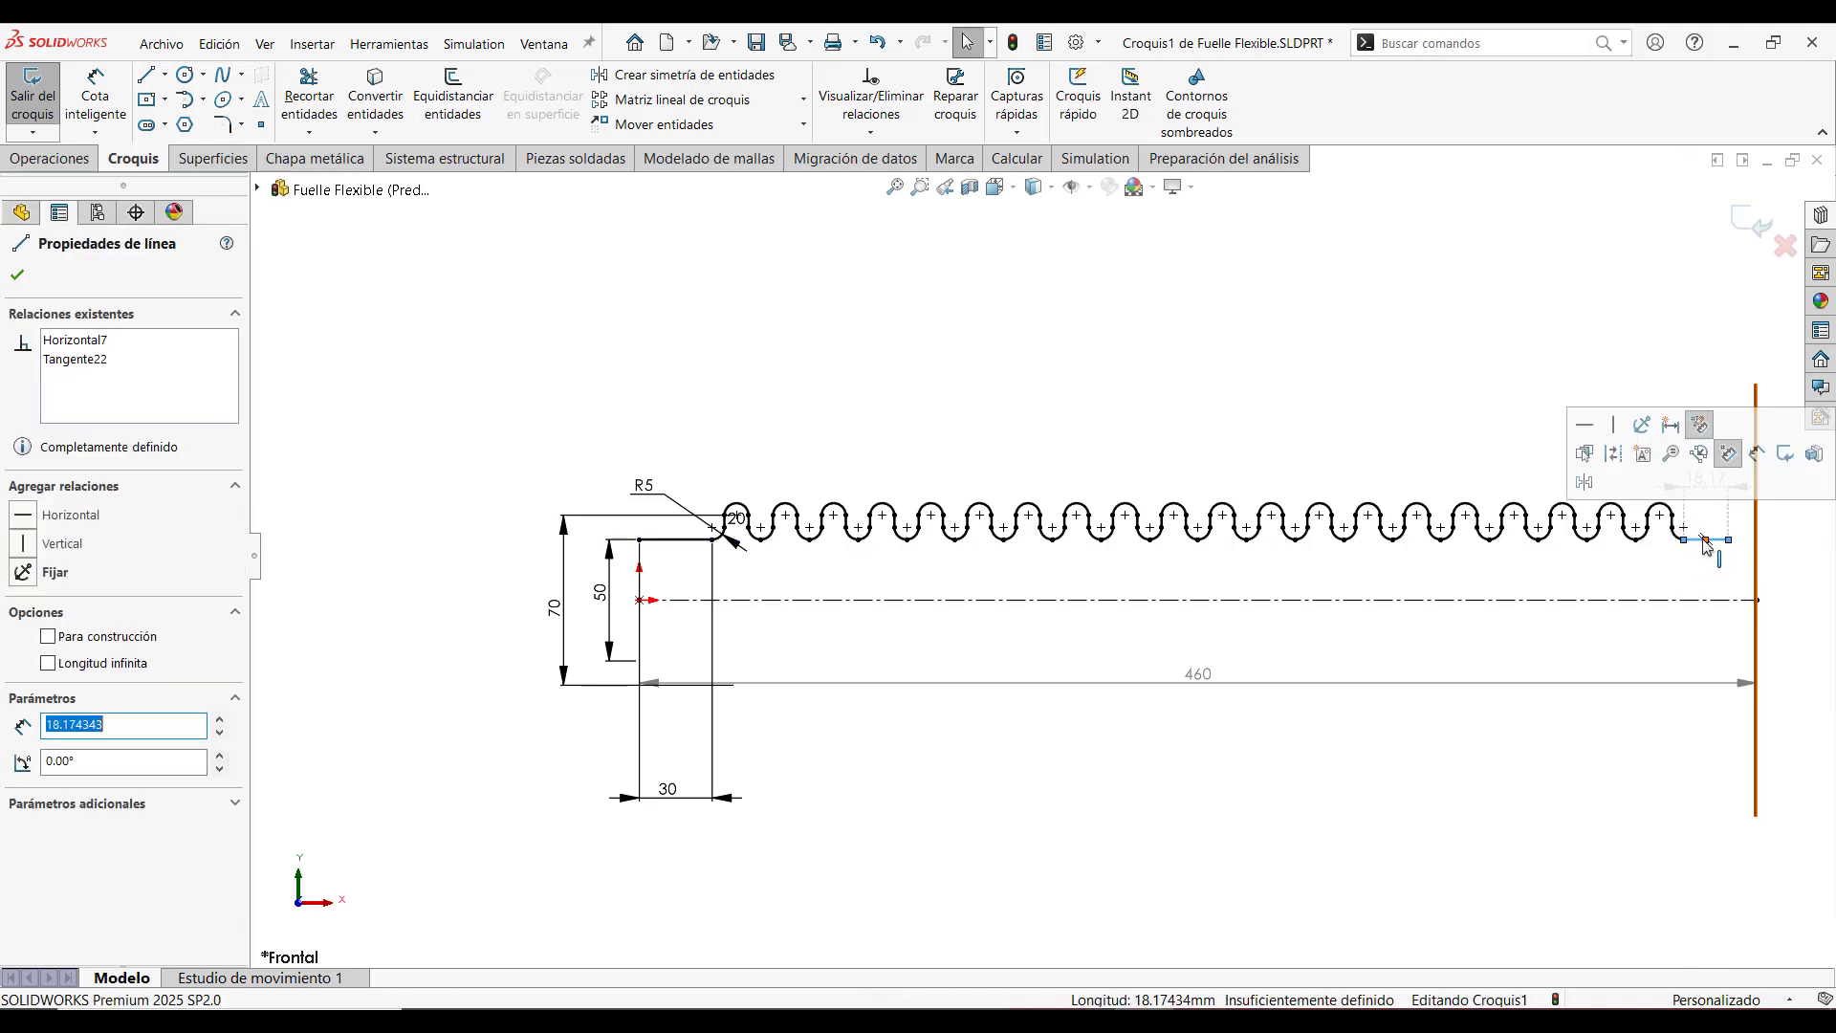
{"action": "left_click", "coordinate": [697, 542], "text": "ctrl"}
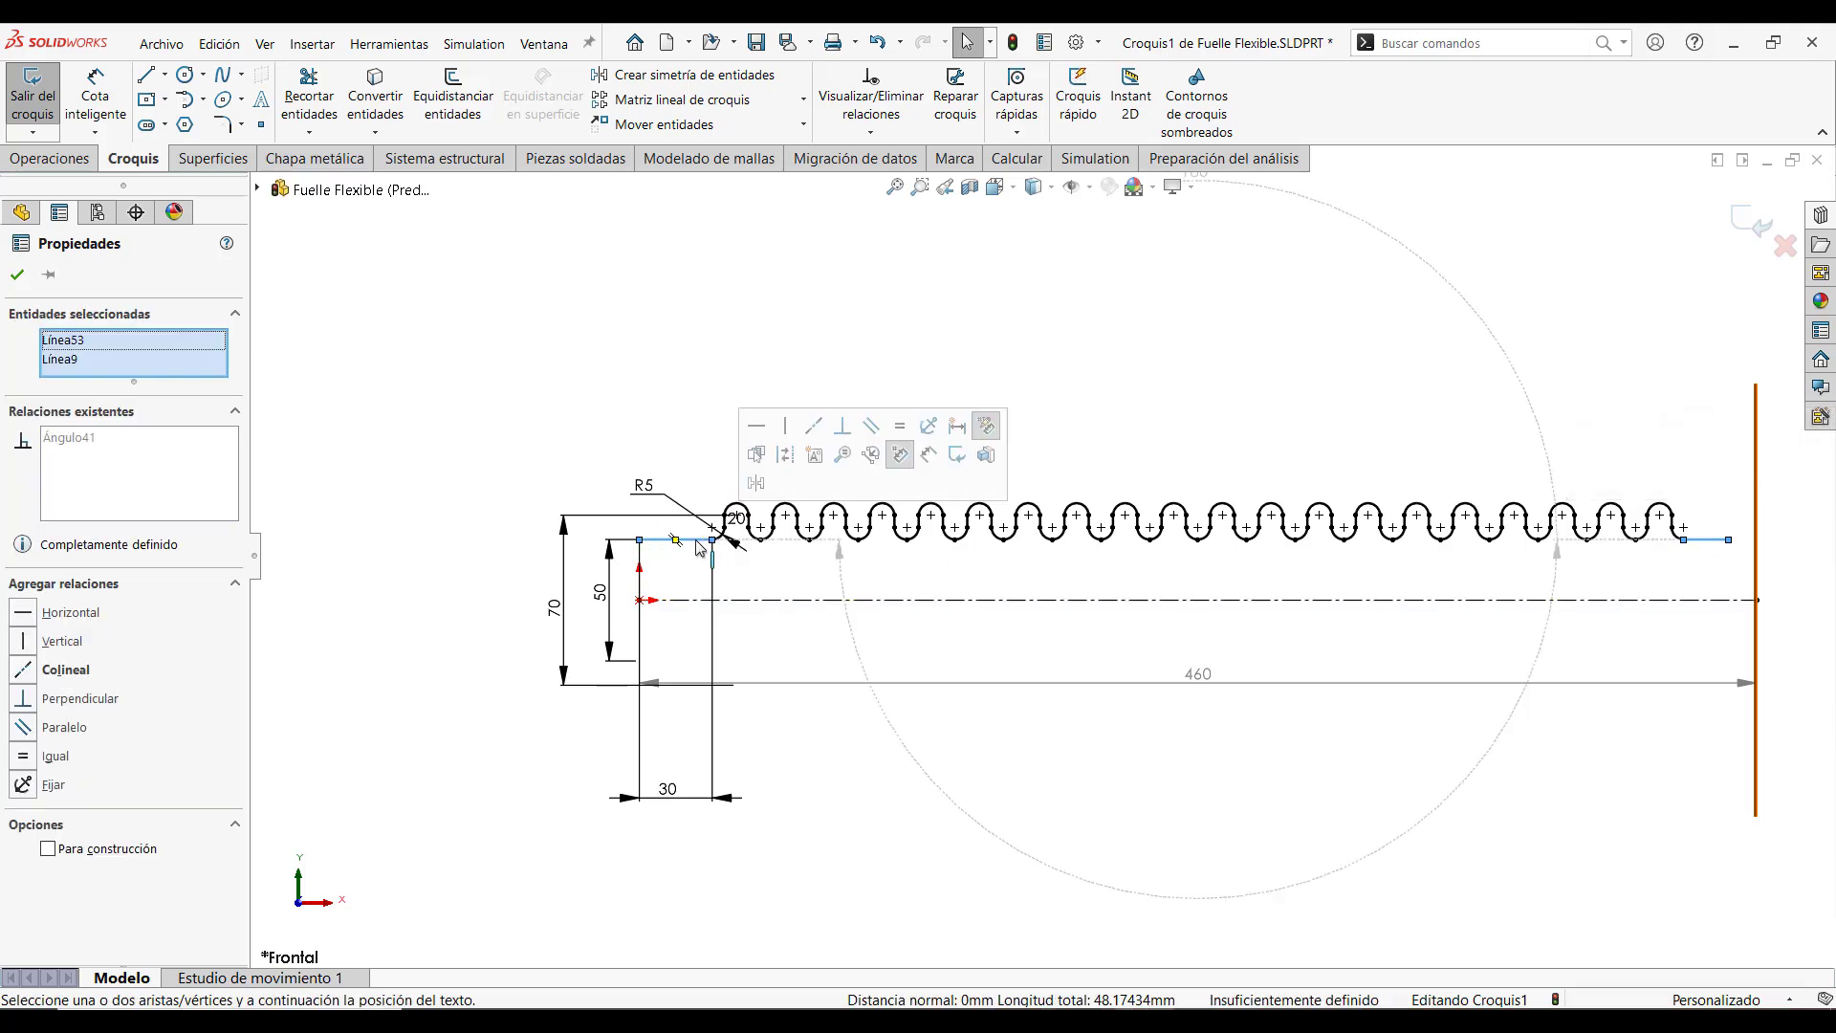
{"action": "left_click", "coordinate": [909, 430]}
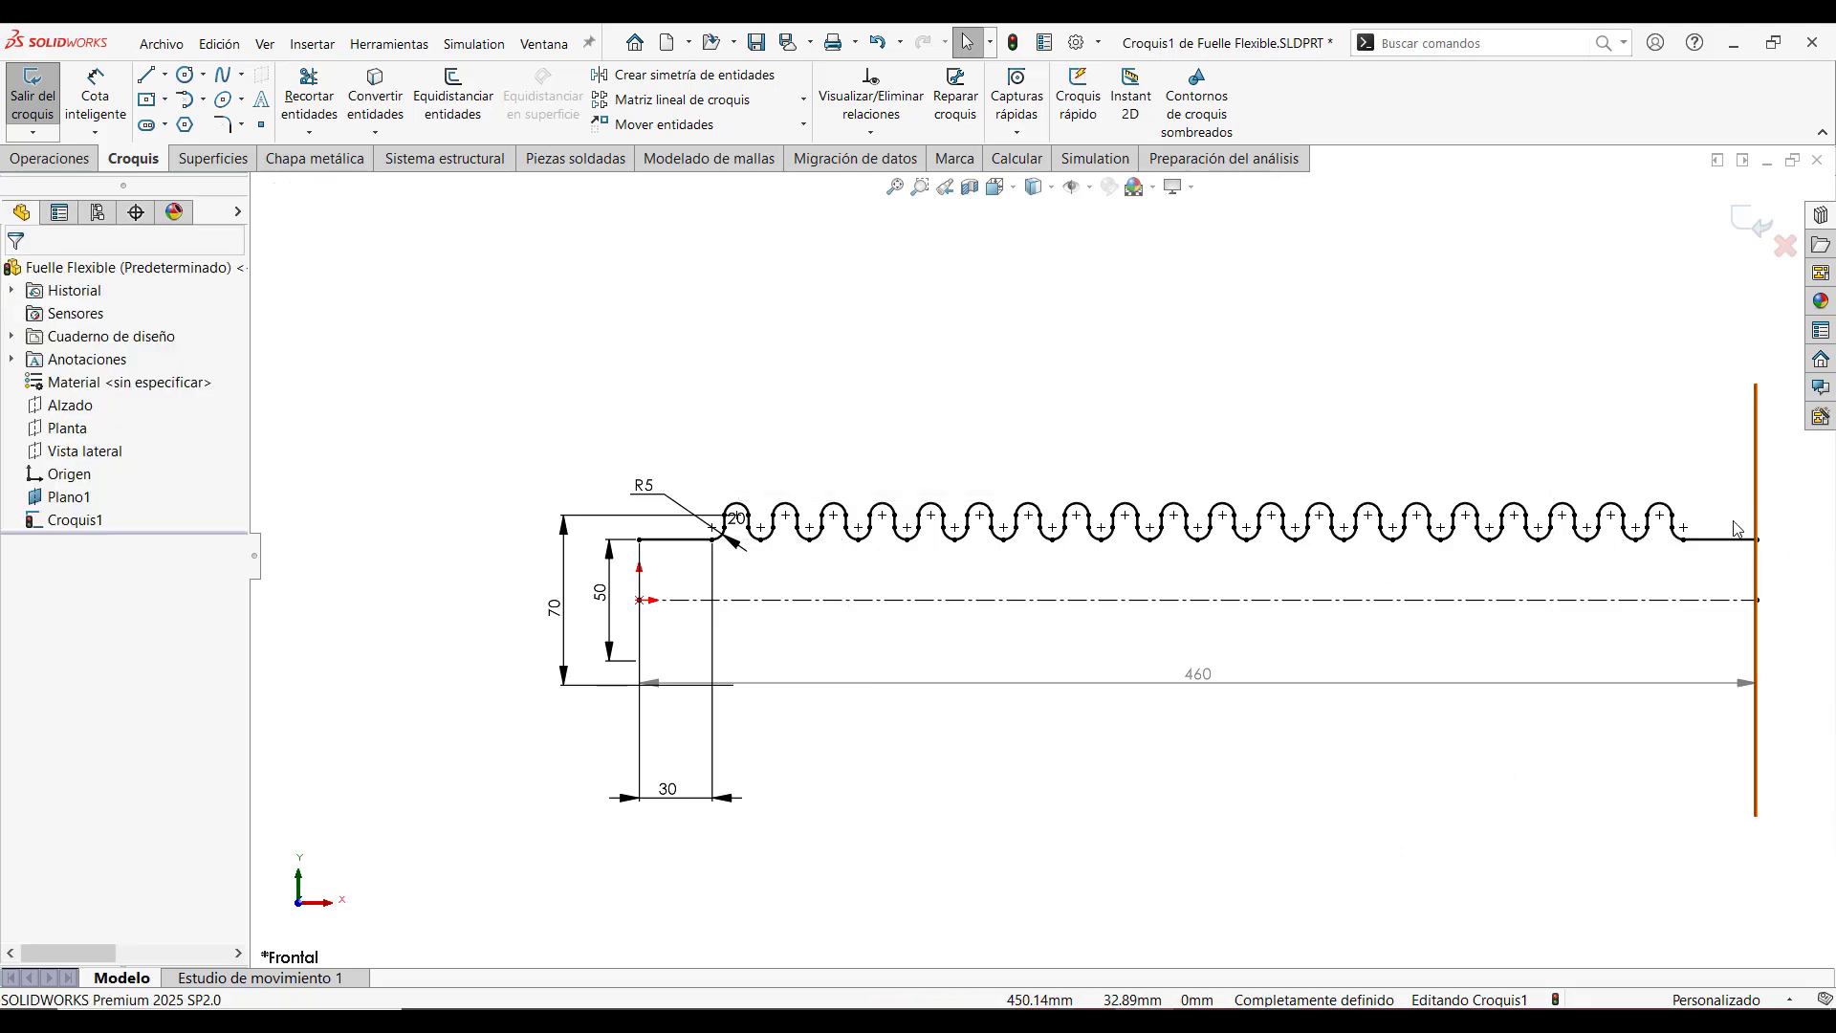
{"action": "key", "text": "ctrl+s"}
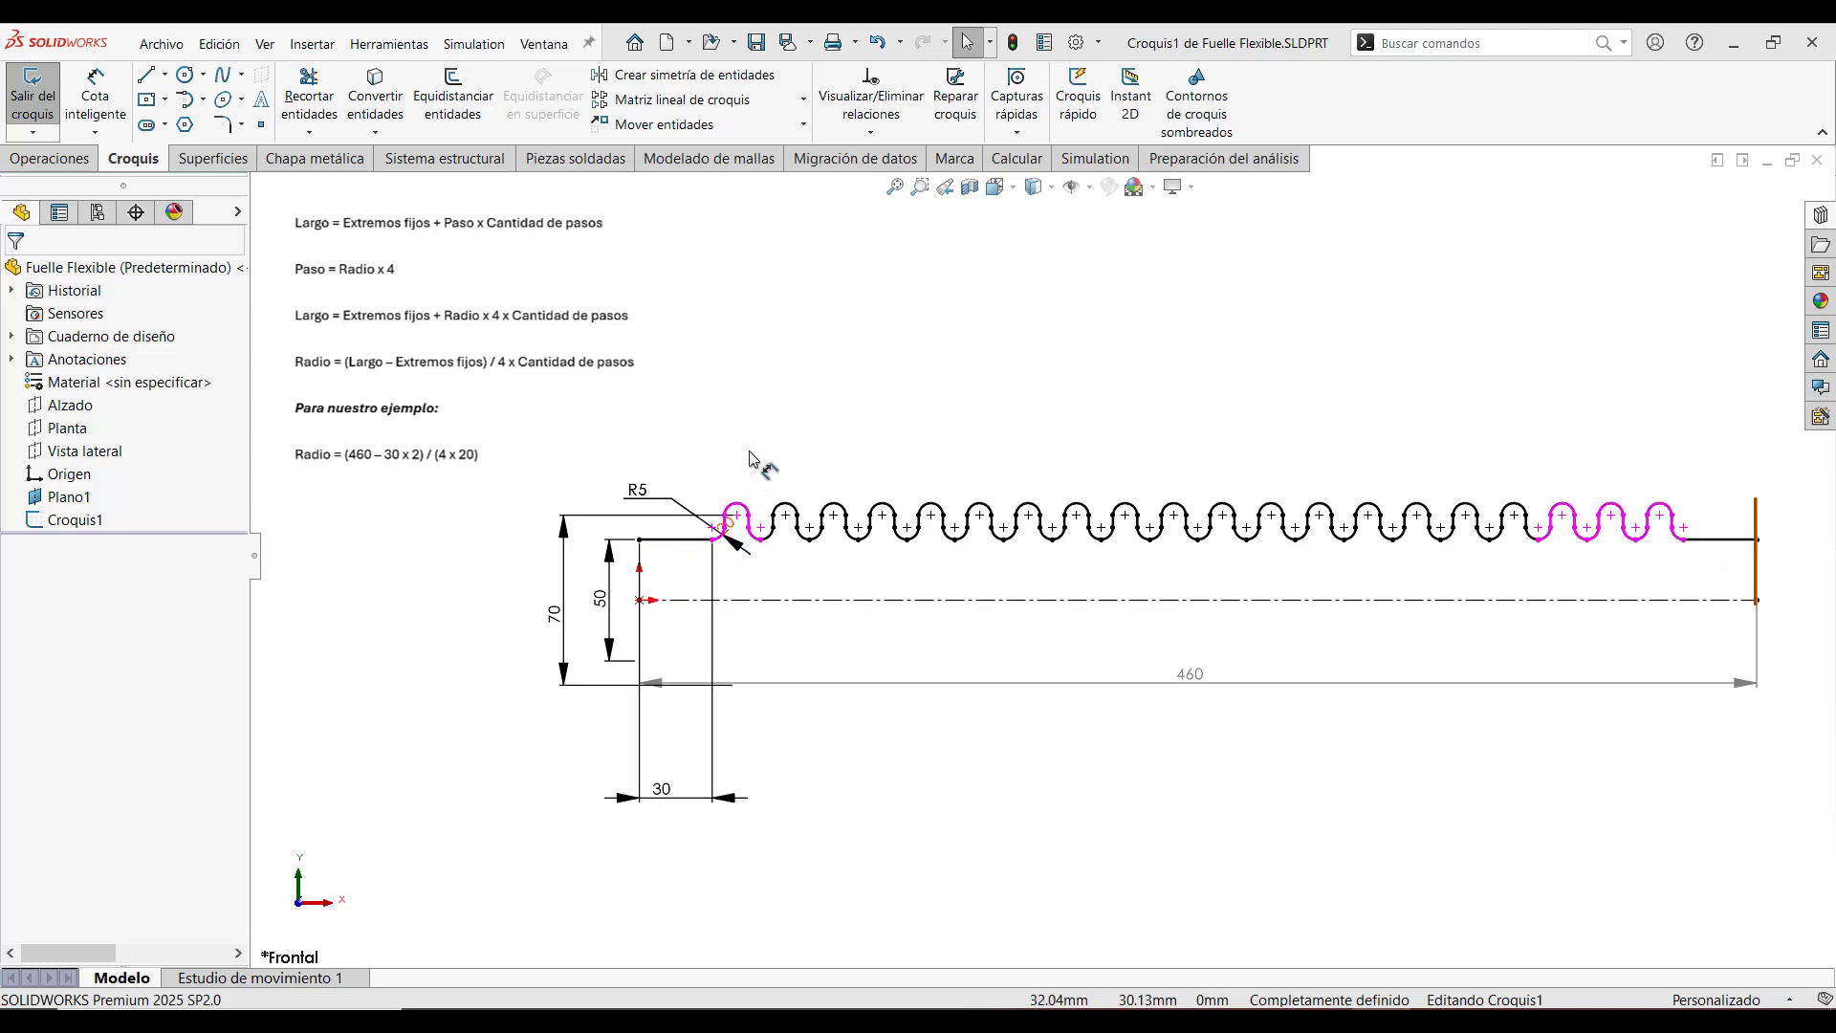
Reposition the pattern's instance count of 20 above the first fold, beside the R5 dimension
{"action": "left_click", "coordinate": [742, 521]}
{"action": "left_click_drag", "start_coordinate": [703, 488], "coordinate": [696, 479]}
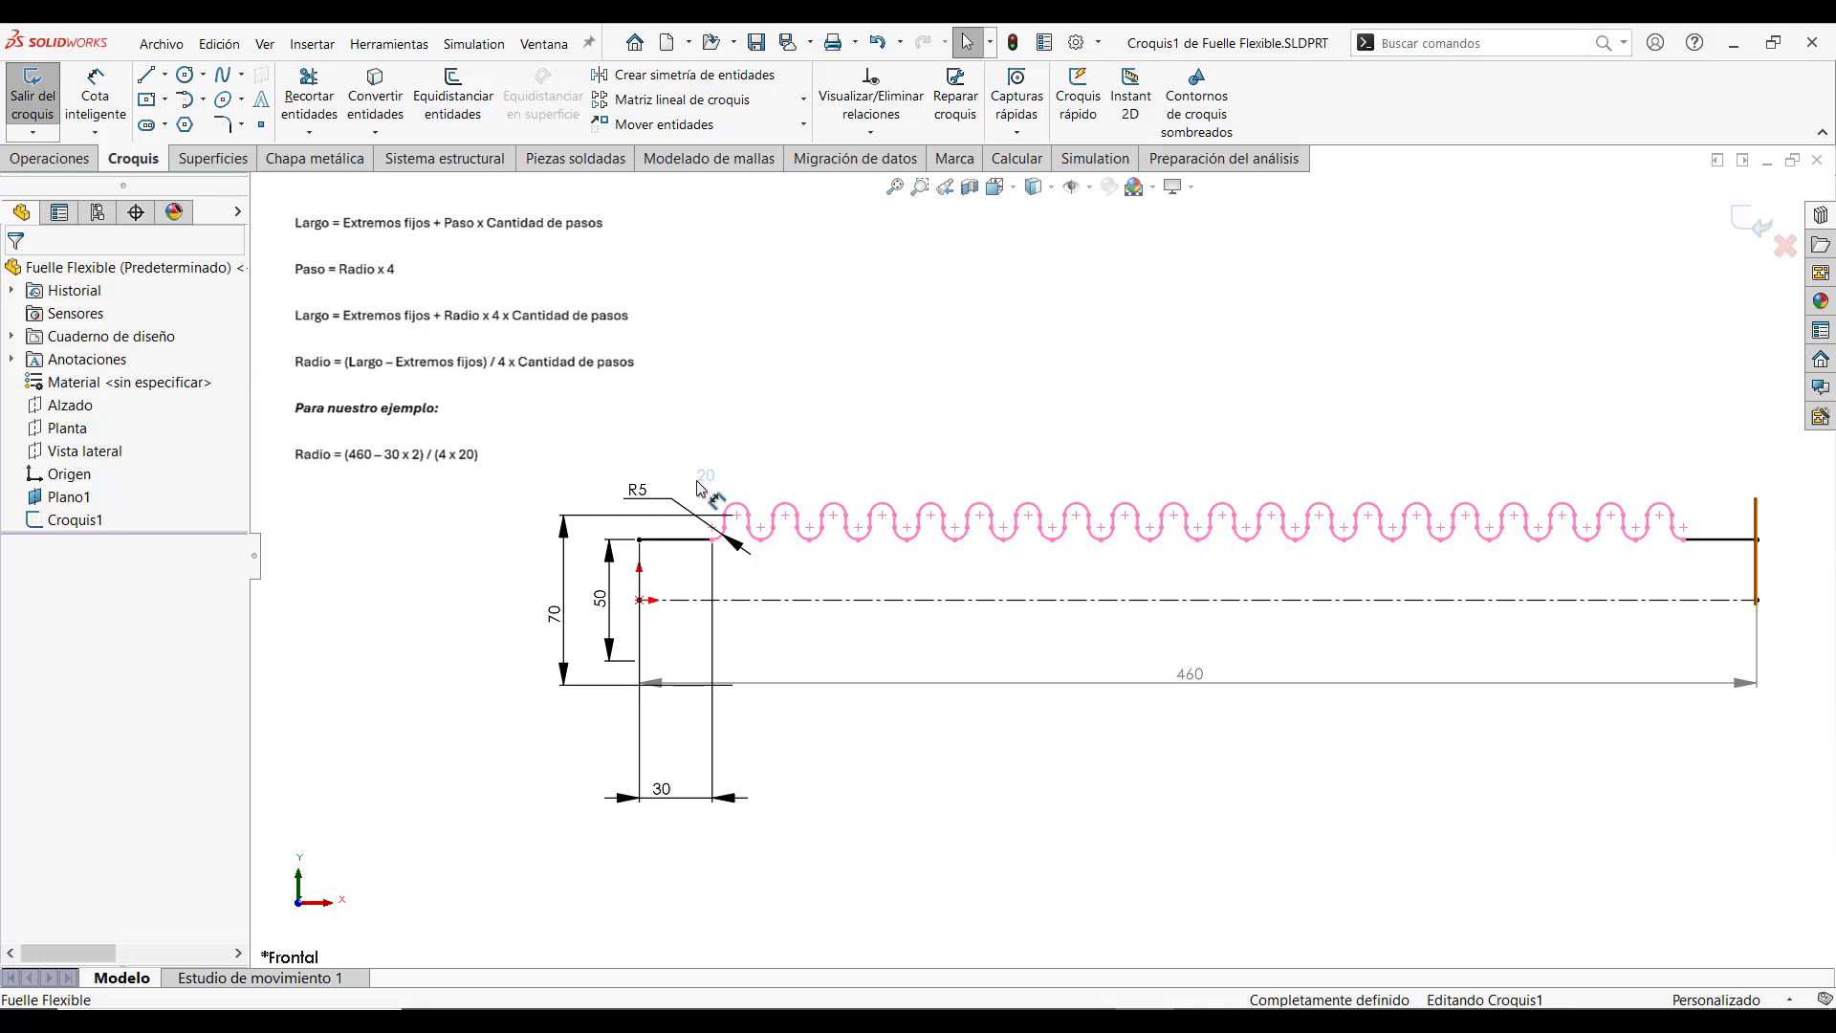
{"action": "left_click", "coordinate": [908, 431]}
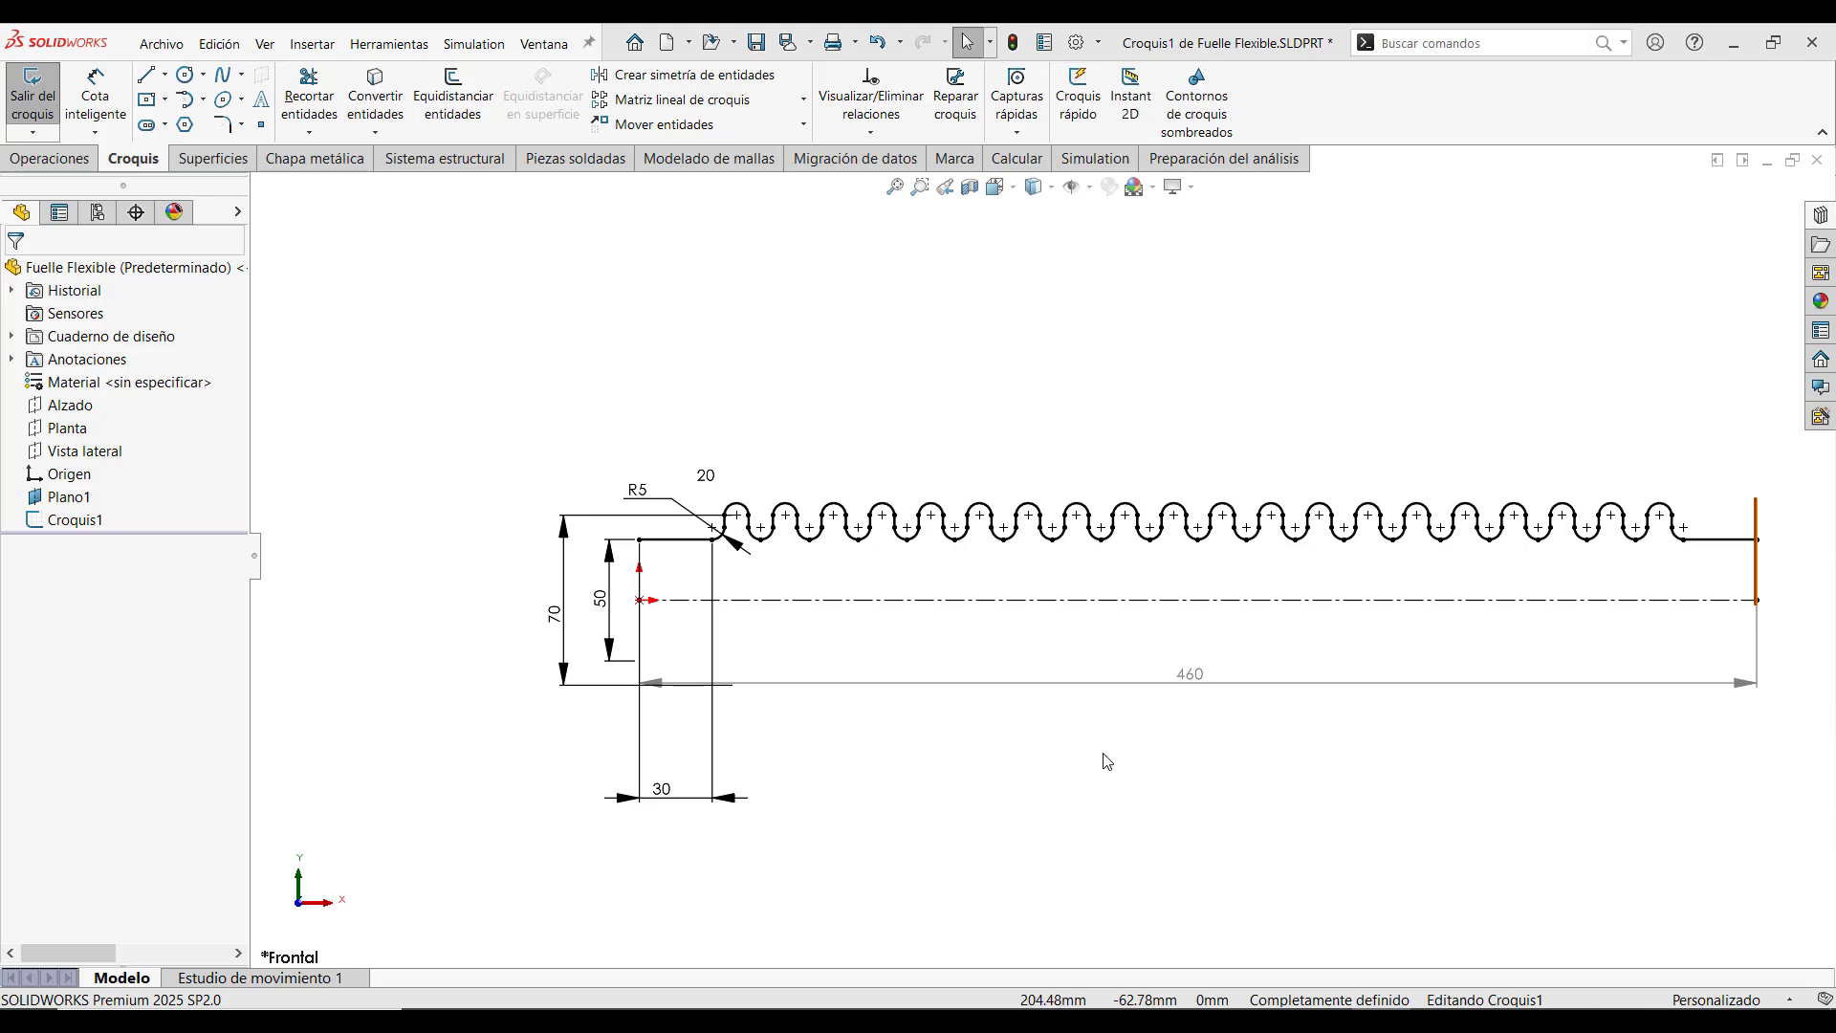
Drive the R5 arc radius with the equation =("D1@Croquis1"-2*"D5@Croquis1")/(4*20), using the 460 mm length and 30 mm end dimensions
{"action": "double_click", "coordinate": [647, 494]}
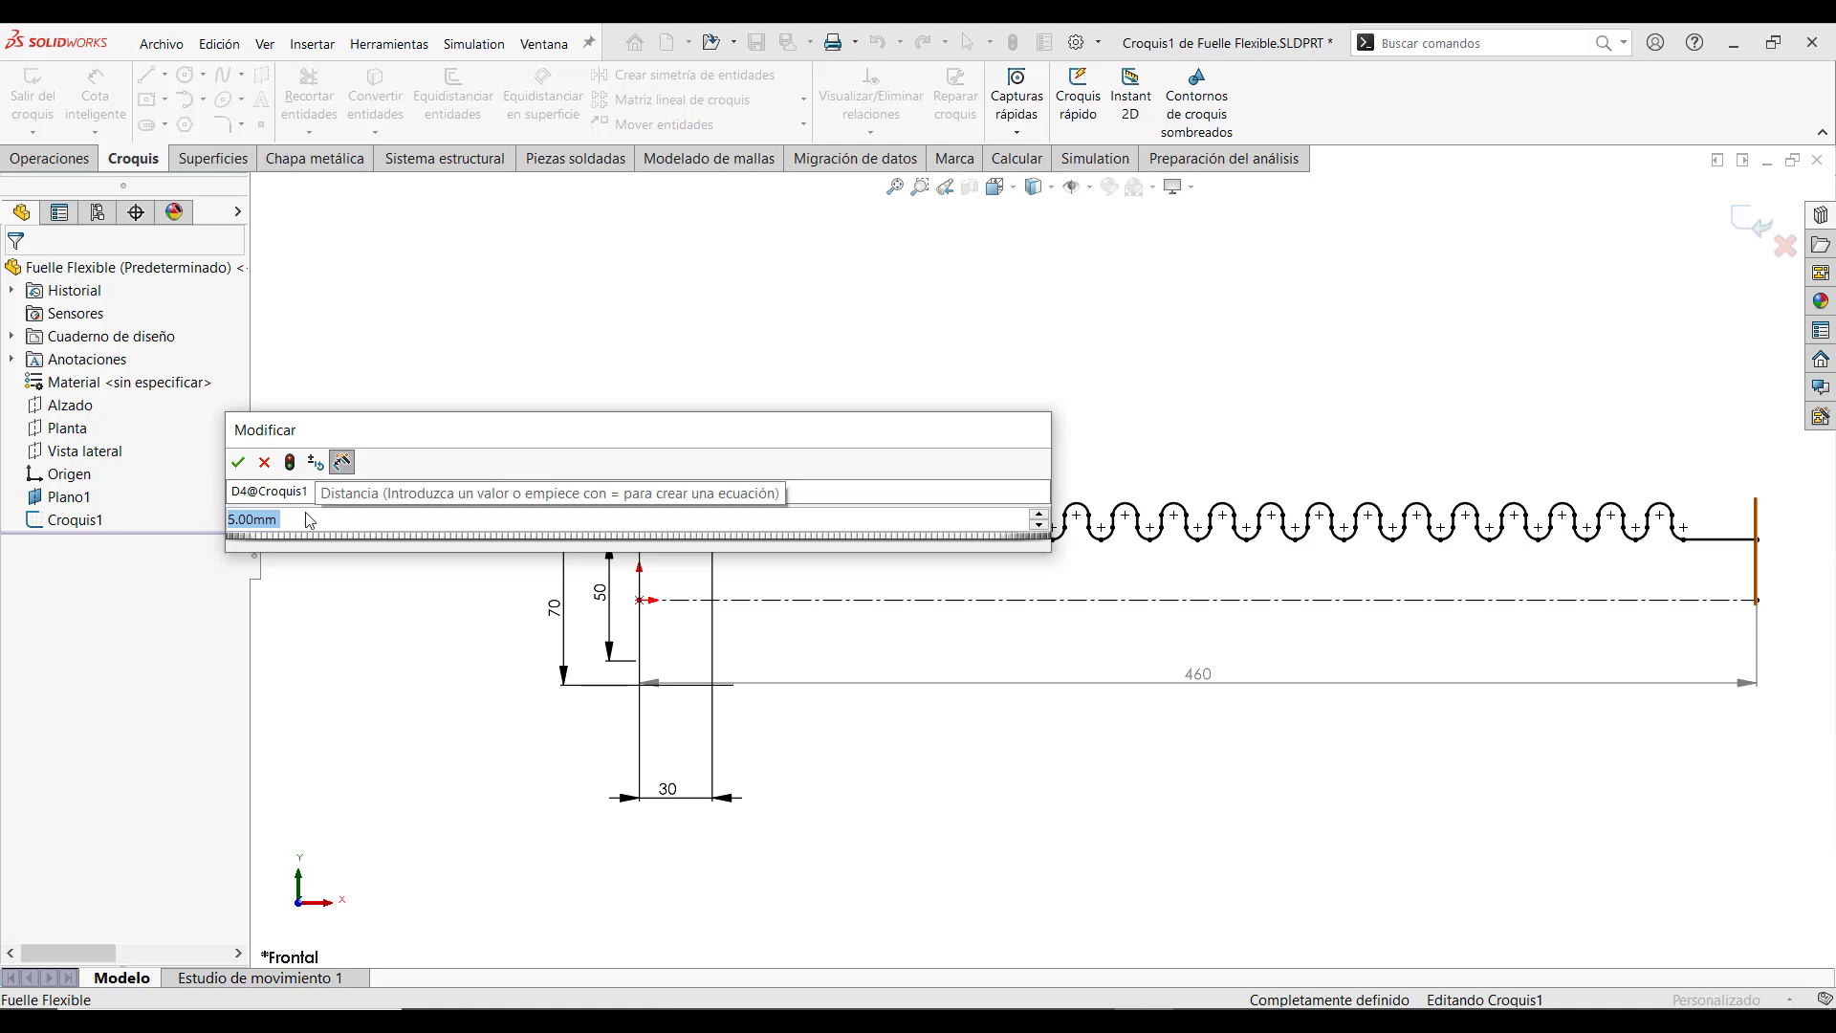
{"action": "type", "text": "="}
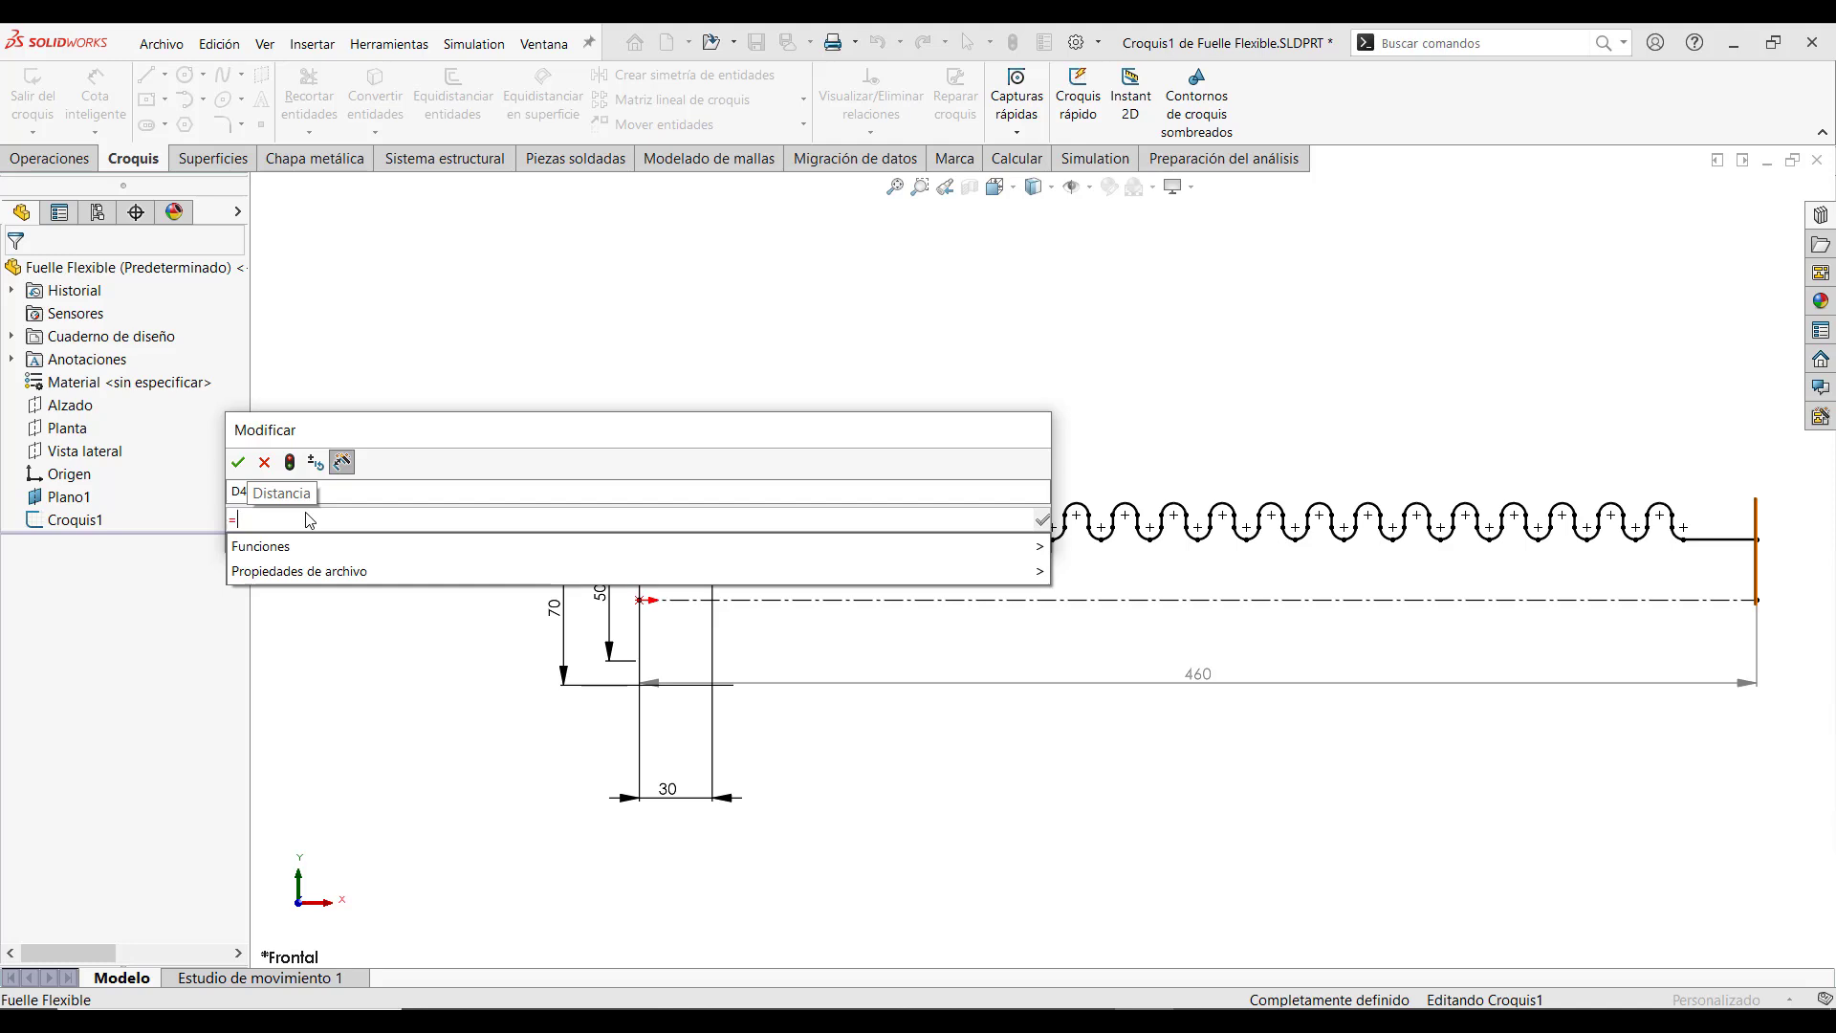
{"action": "type", "text": "("}
{"action": "left_click", "coordinate": [1648, 807]}
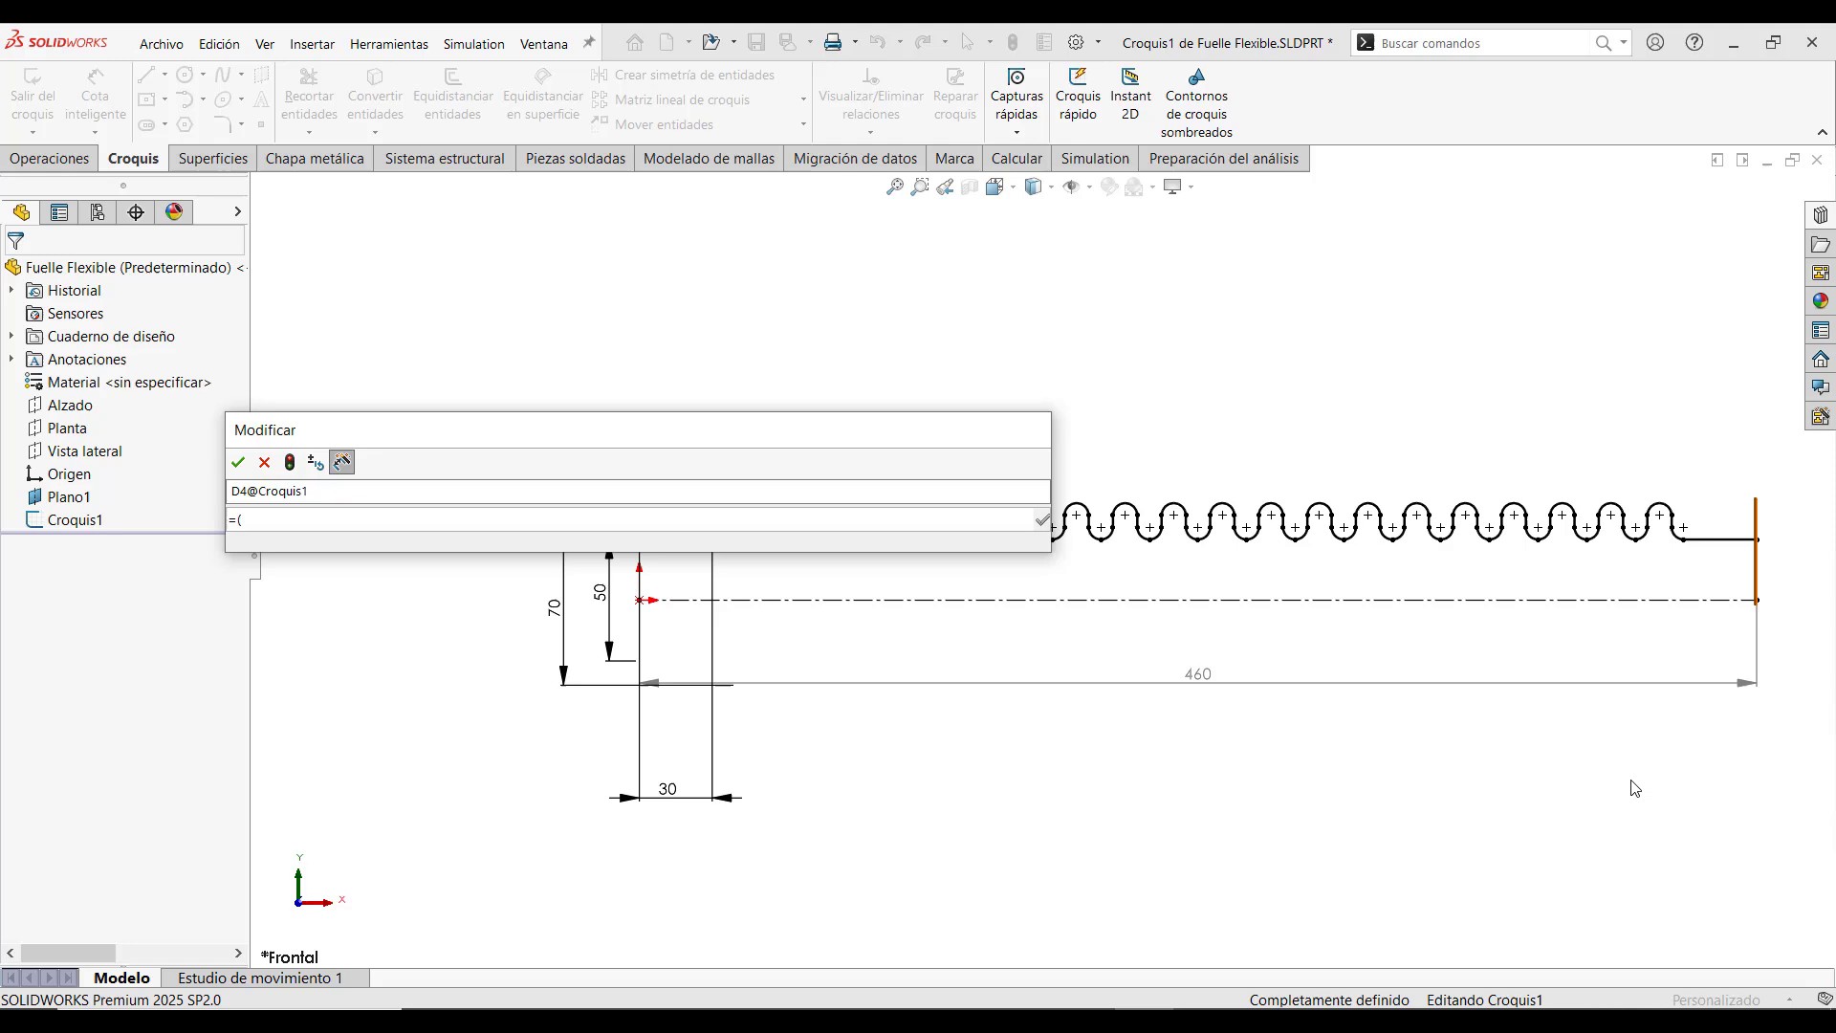
{"action": "left_click", "coordinate": [1208, 676]}
{"action": "type", "text": "-"}
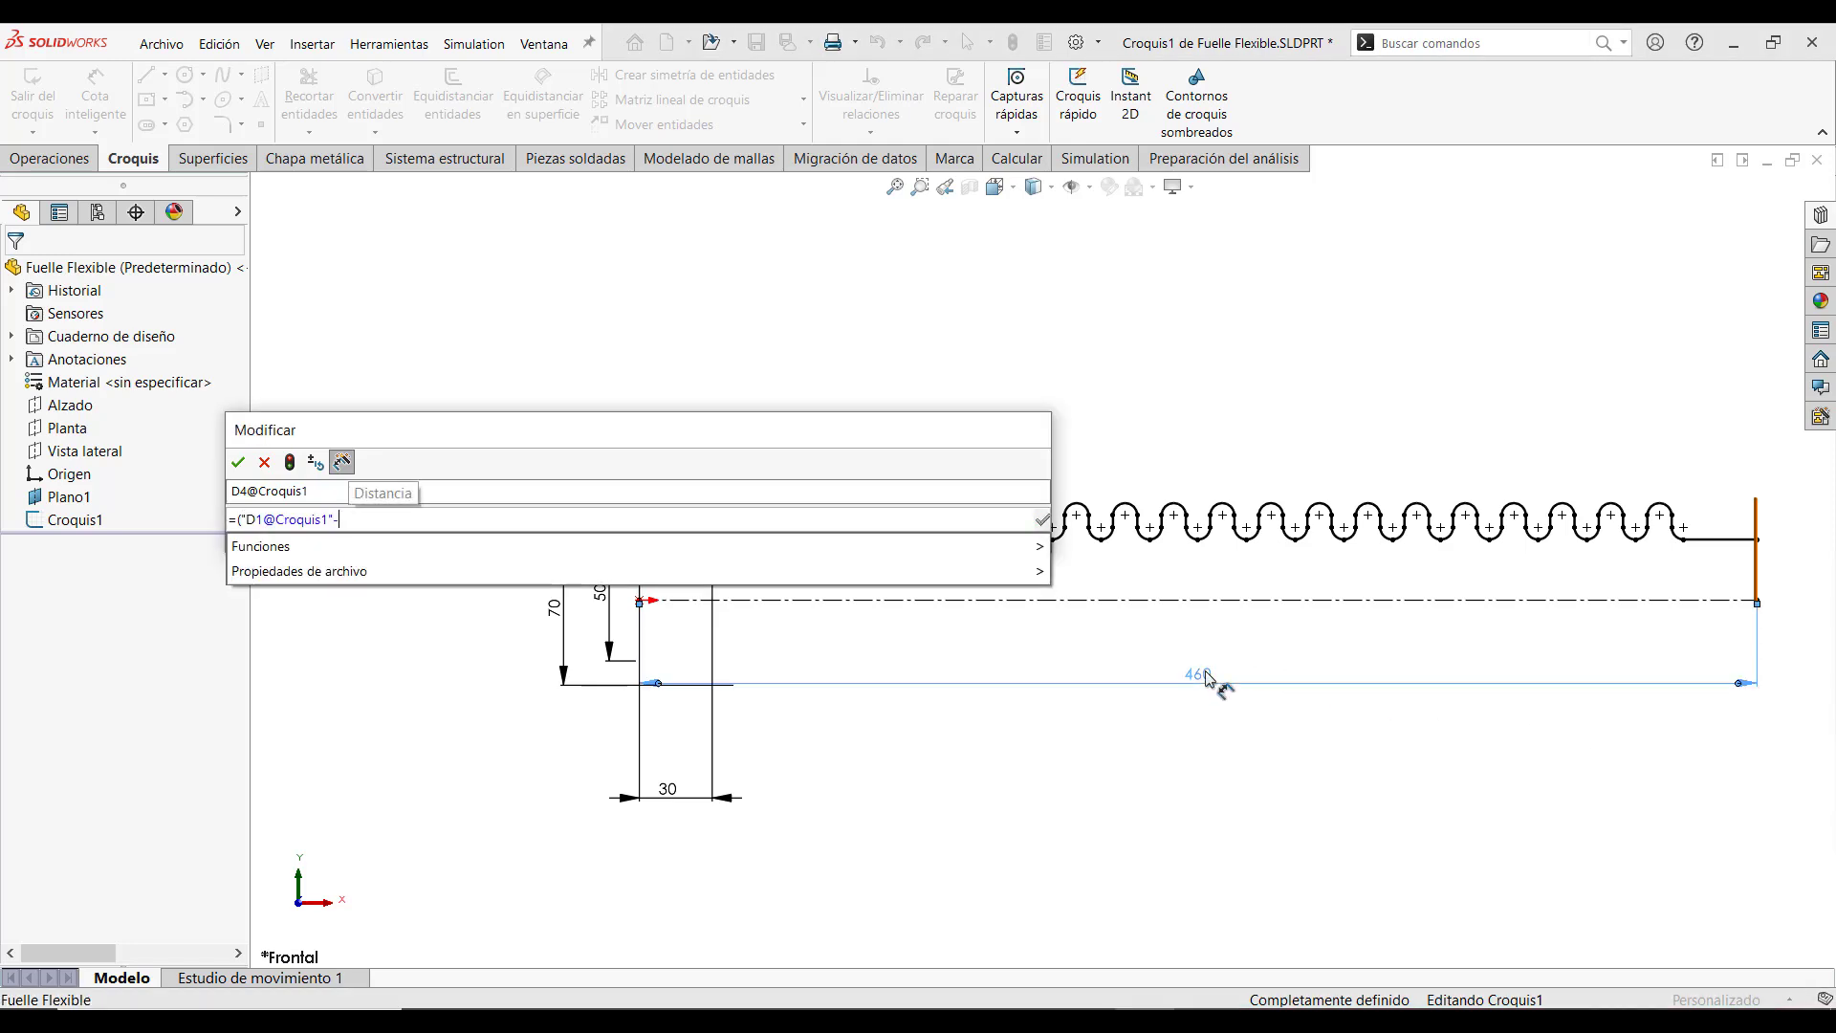
{"action": "type", "text": "2*"}
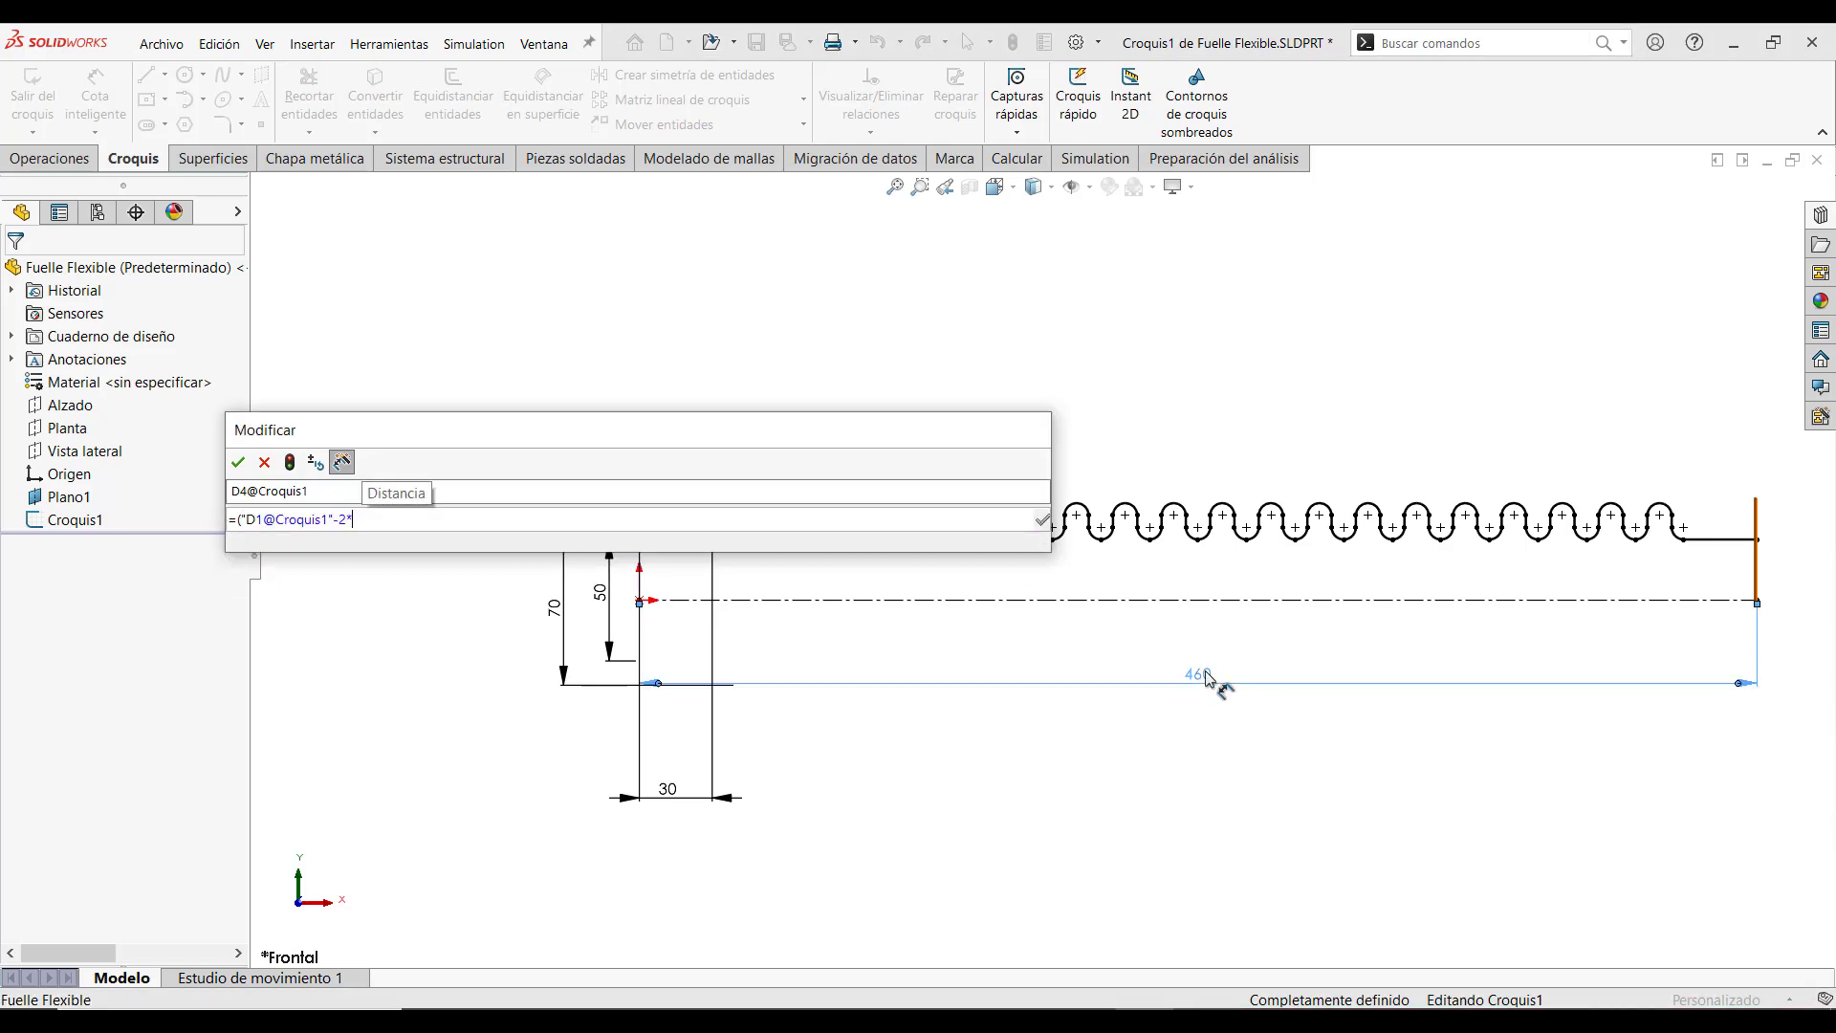
{"action": "left_click", "coordinate": [674, 804]}
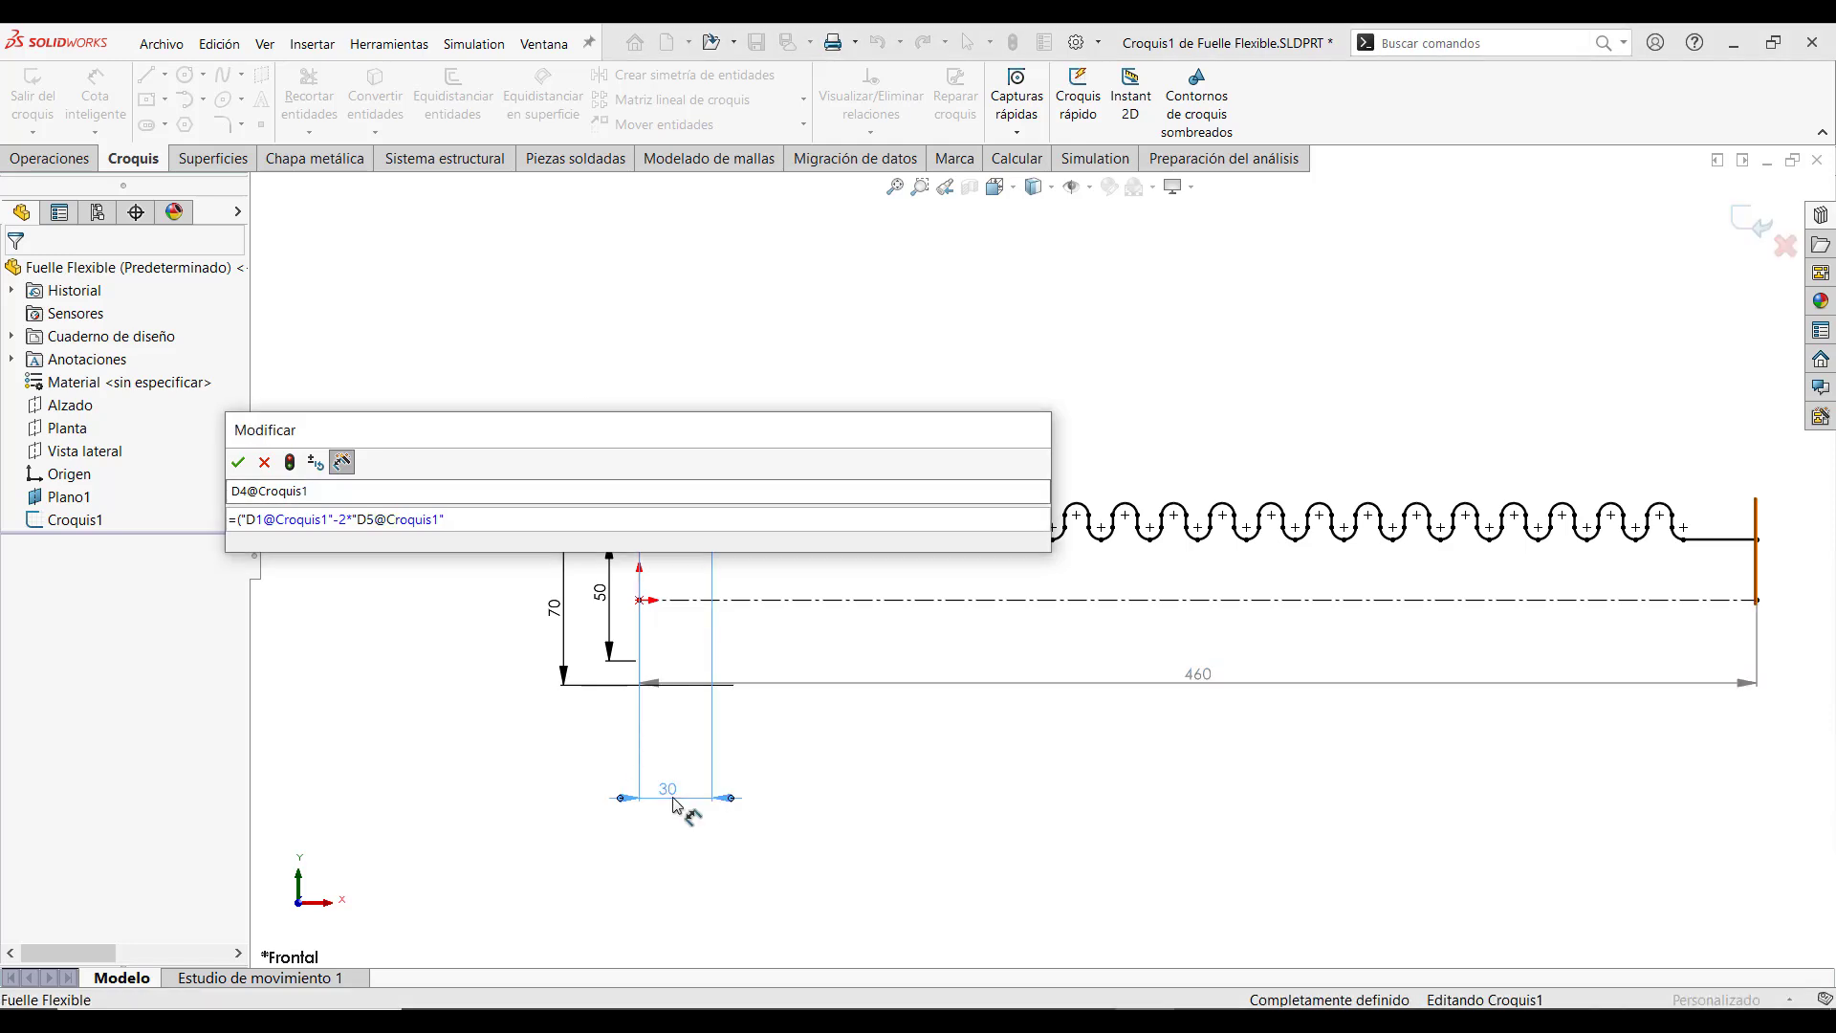
{"action": "type", "text": ")/("}
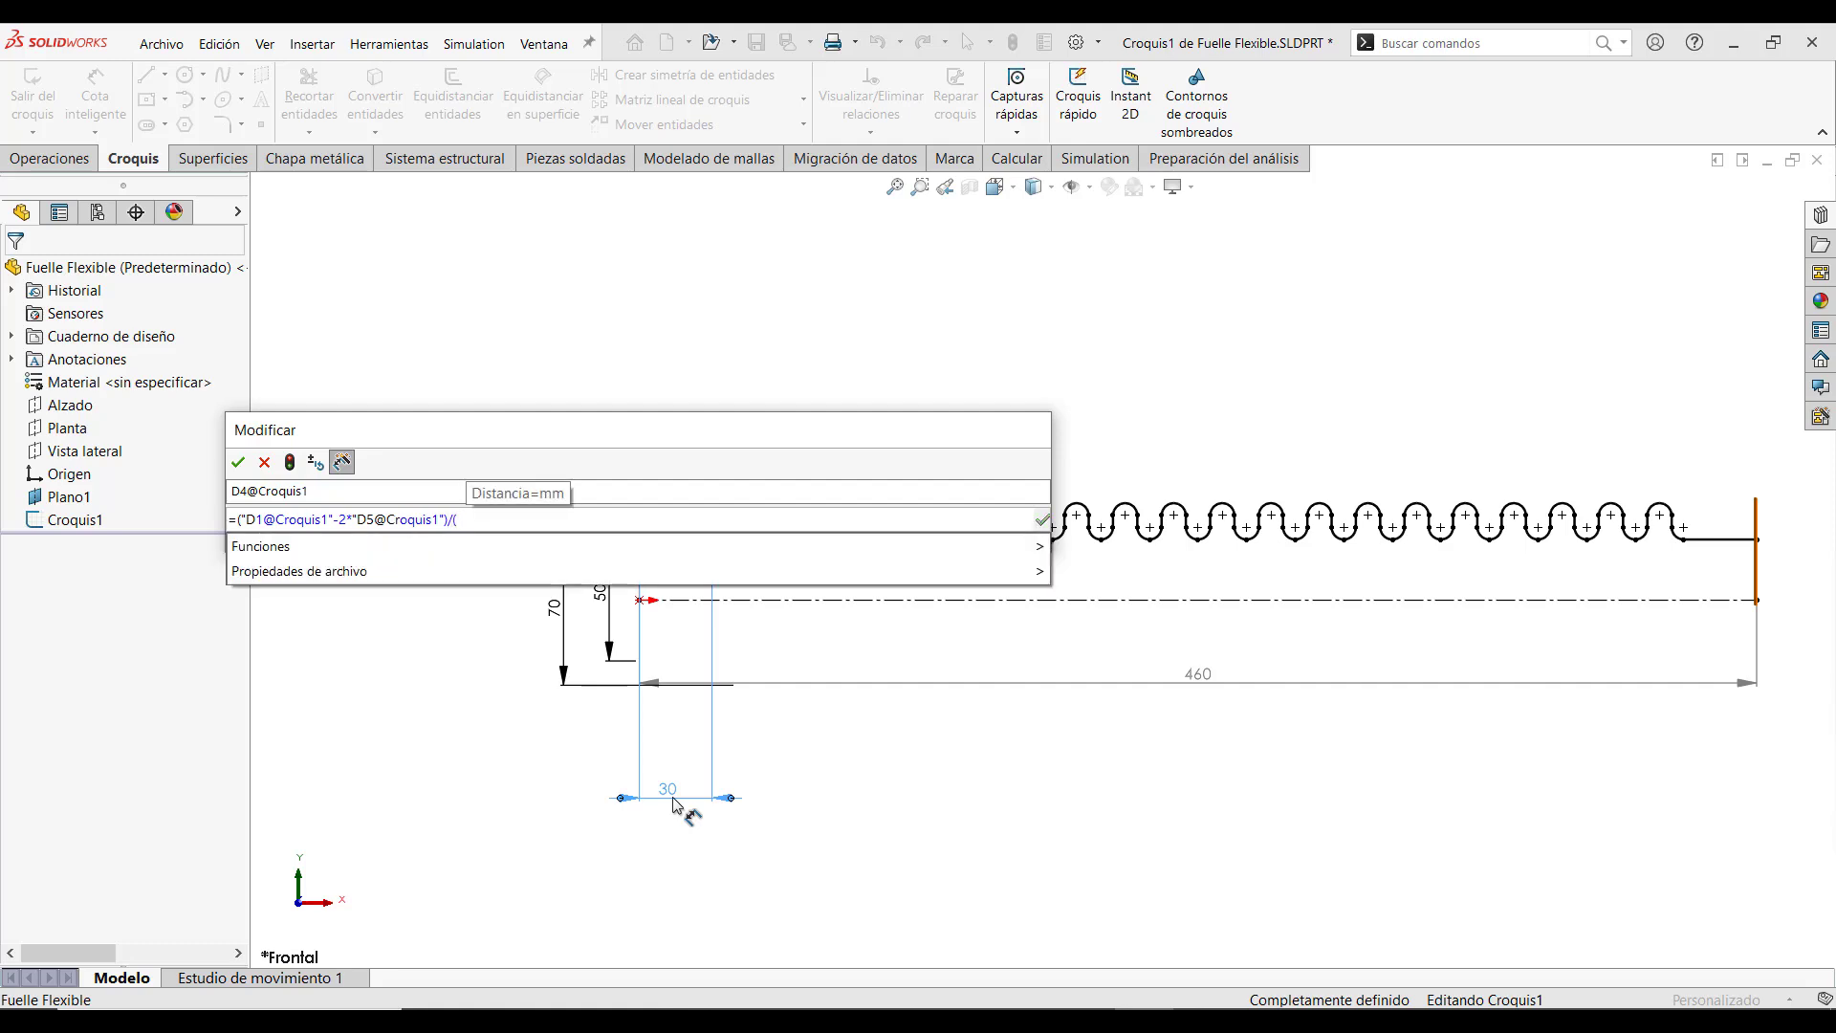
{"action": "type", "text": "4"}
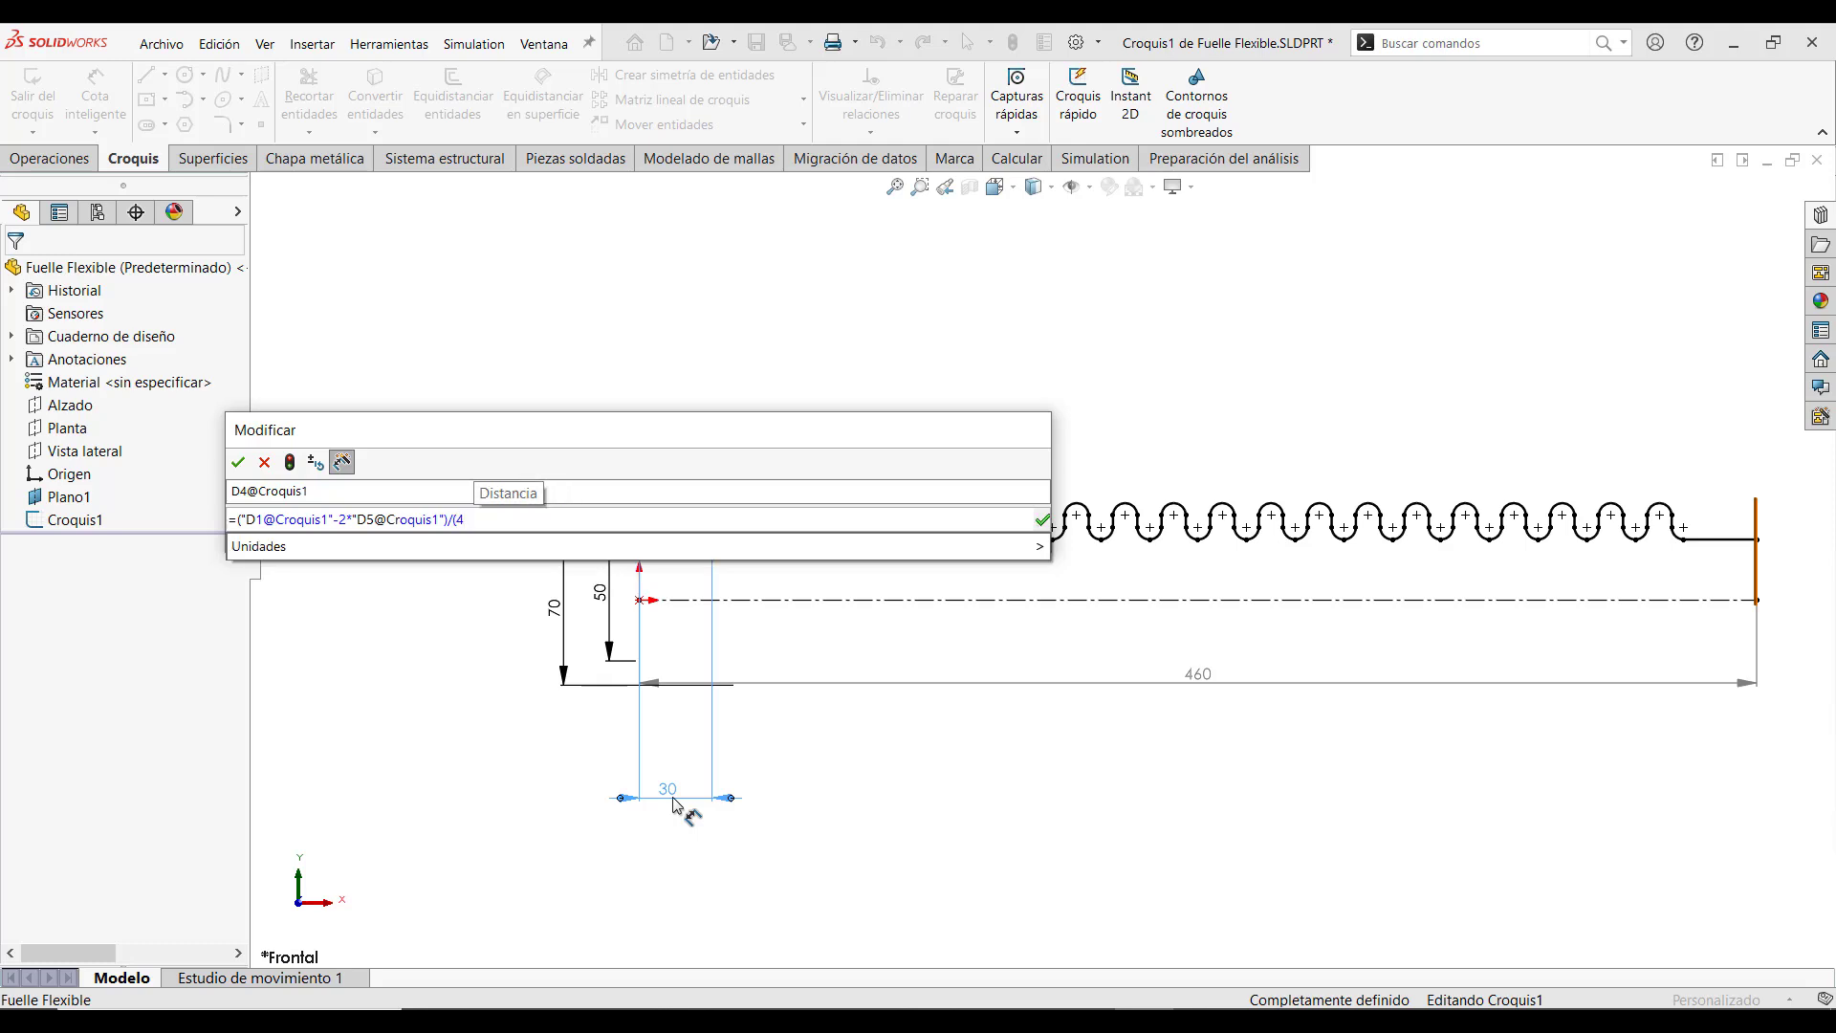
{"action": "type", "text": "*20)"}
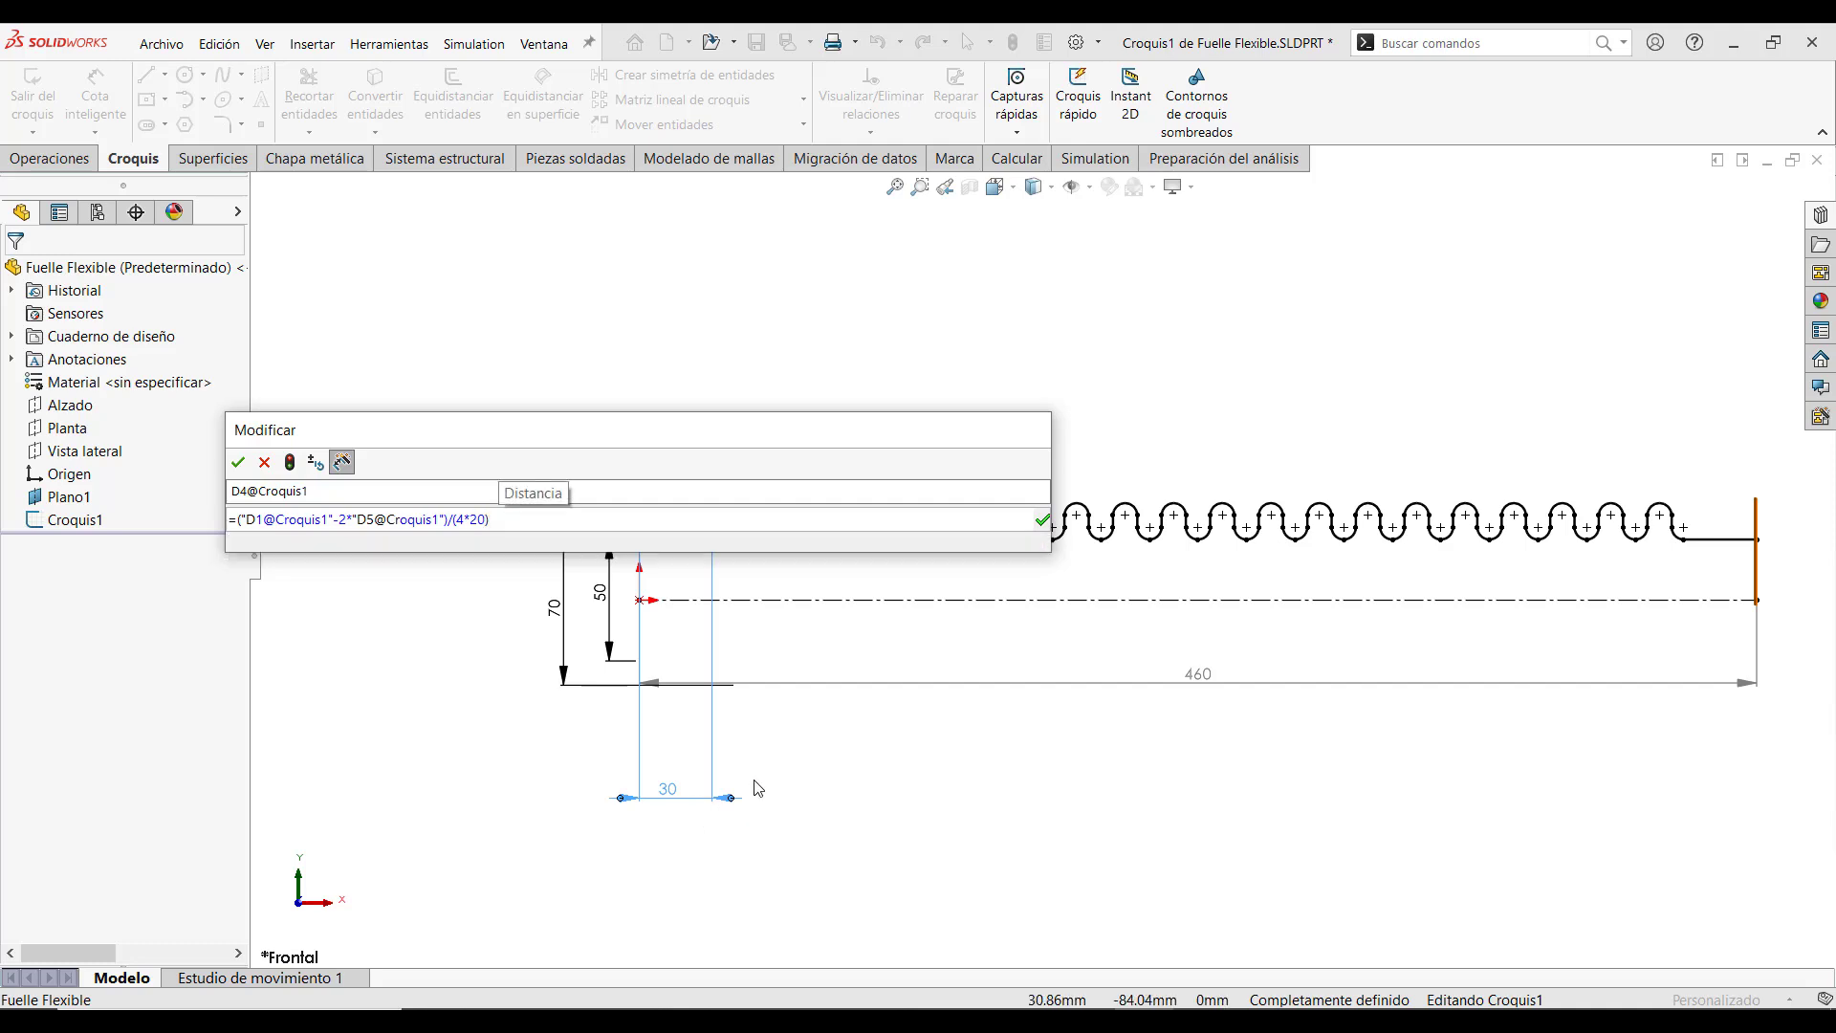
{"action": "left_click", "coordinate": [239, 464]}
{"action": "left_click", "coordinate": [703, 628]}
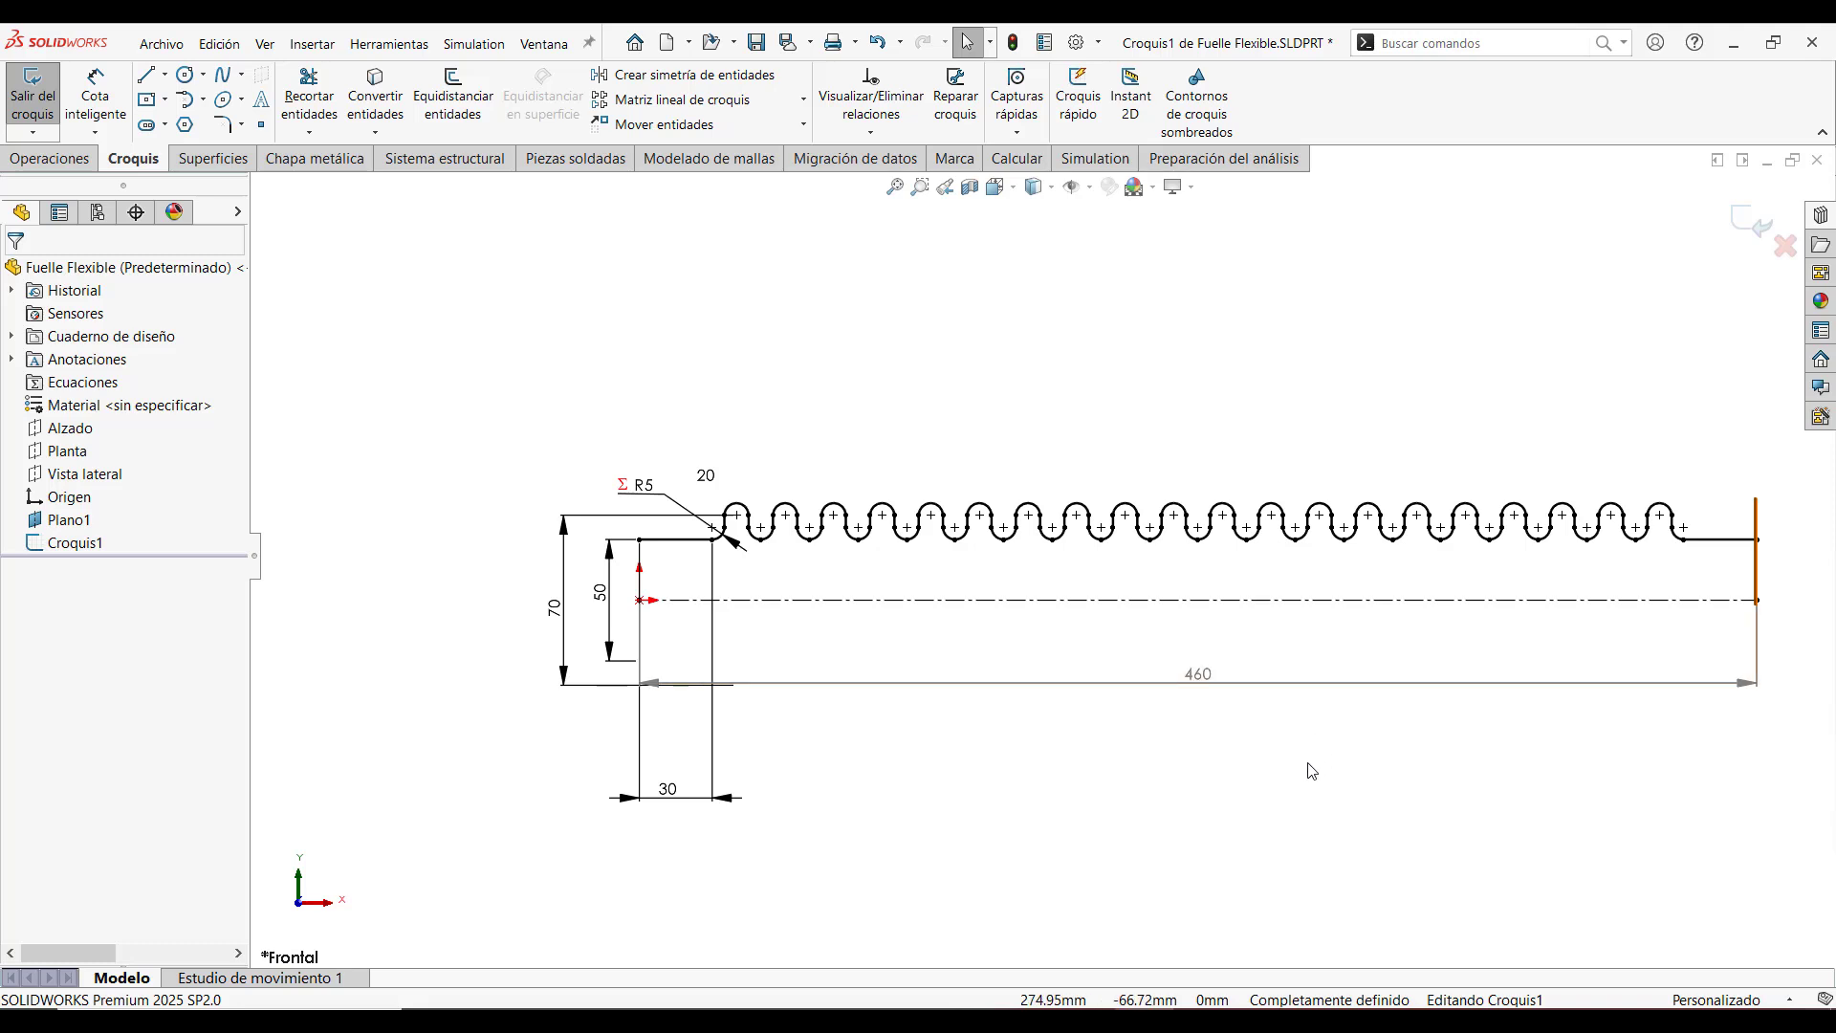
{"action": "key", "text": "ctrl+z"}
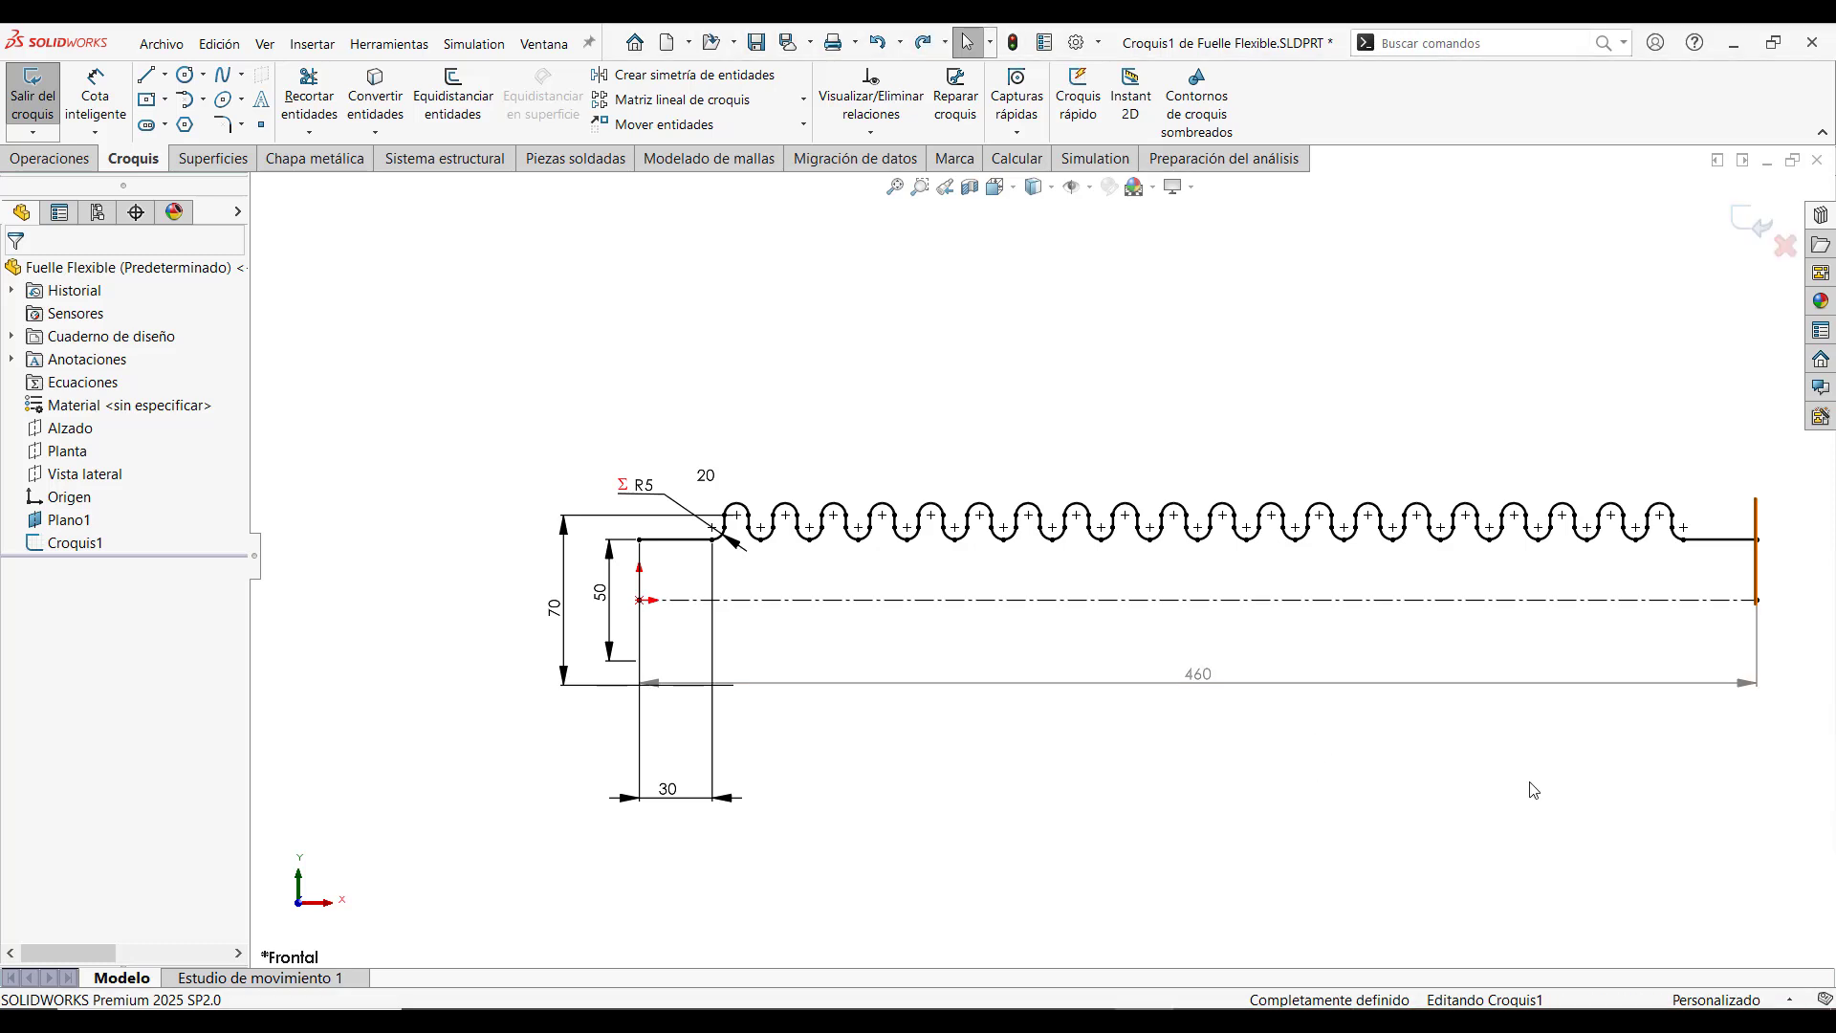
Revolve the open profile 360° about the centreline as a one-direction thin feature 2 mm thick, and save the part
{"action": "left_click", "coordinate": [58, 159]}
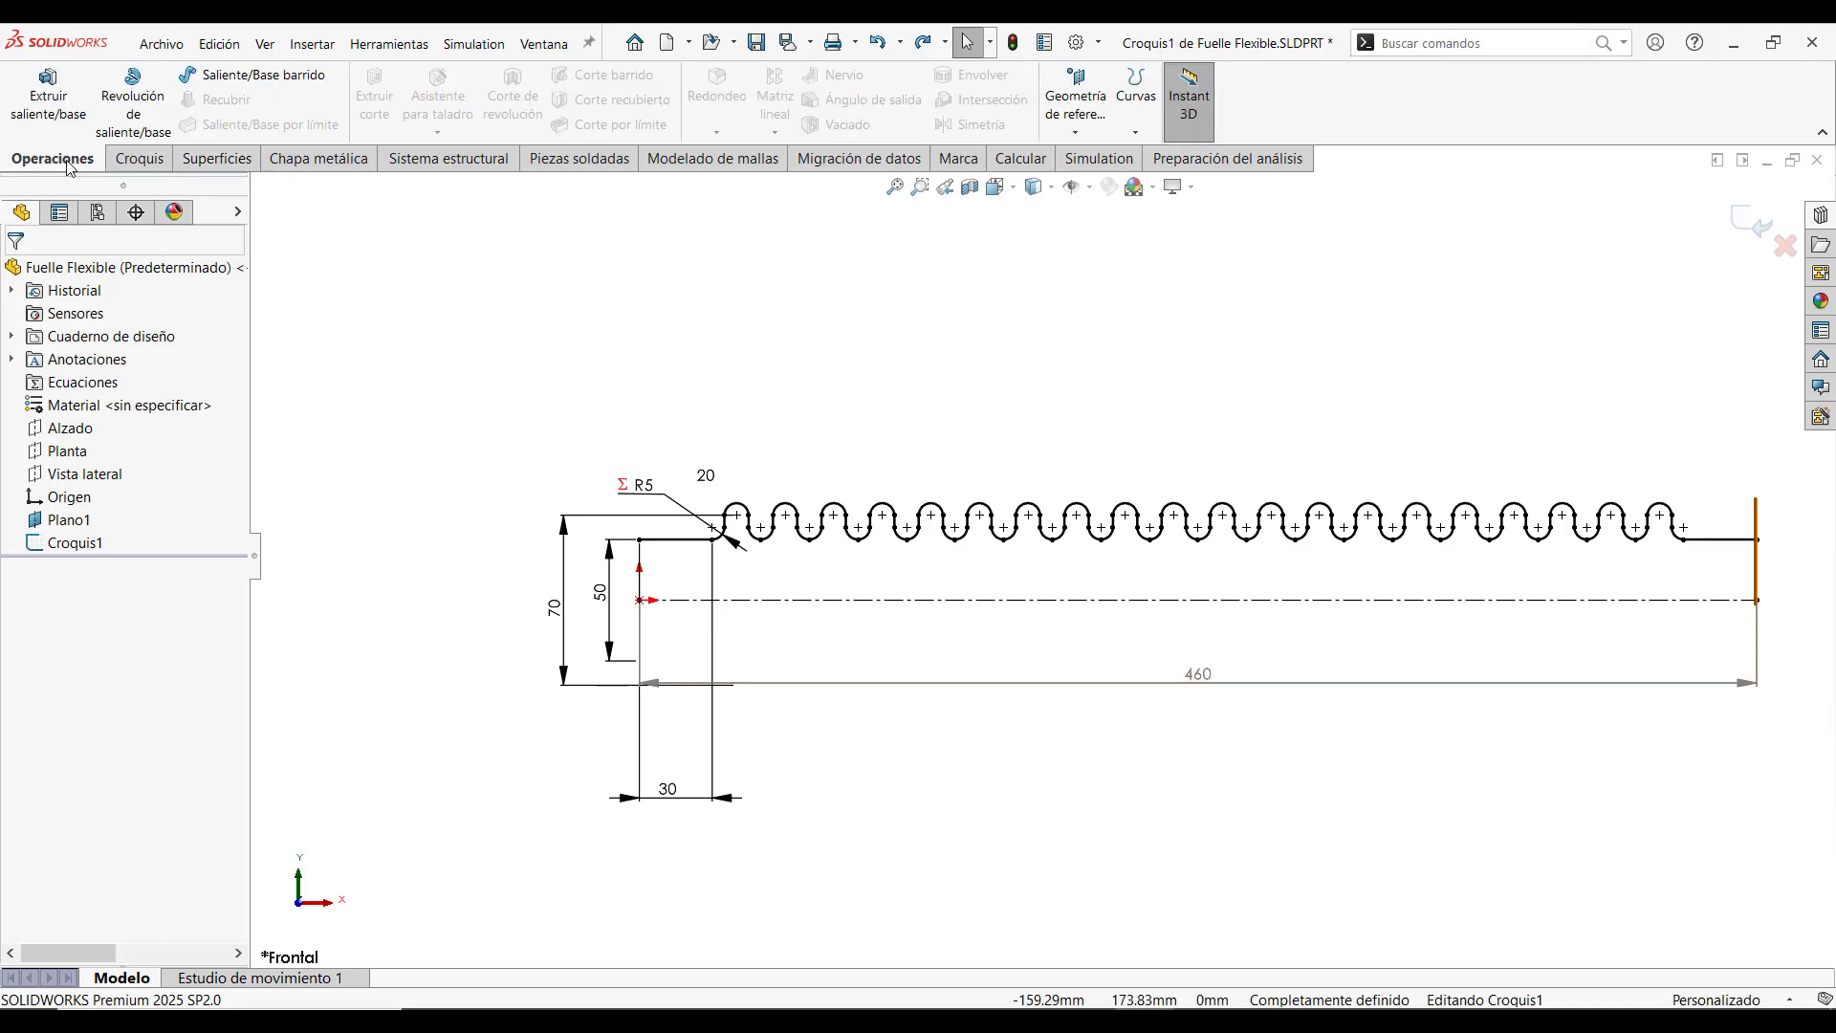
{"action": "left_click", "coordinate": [132, 107]}
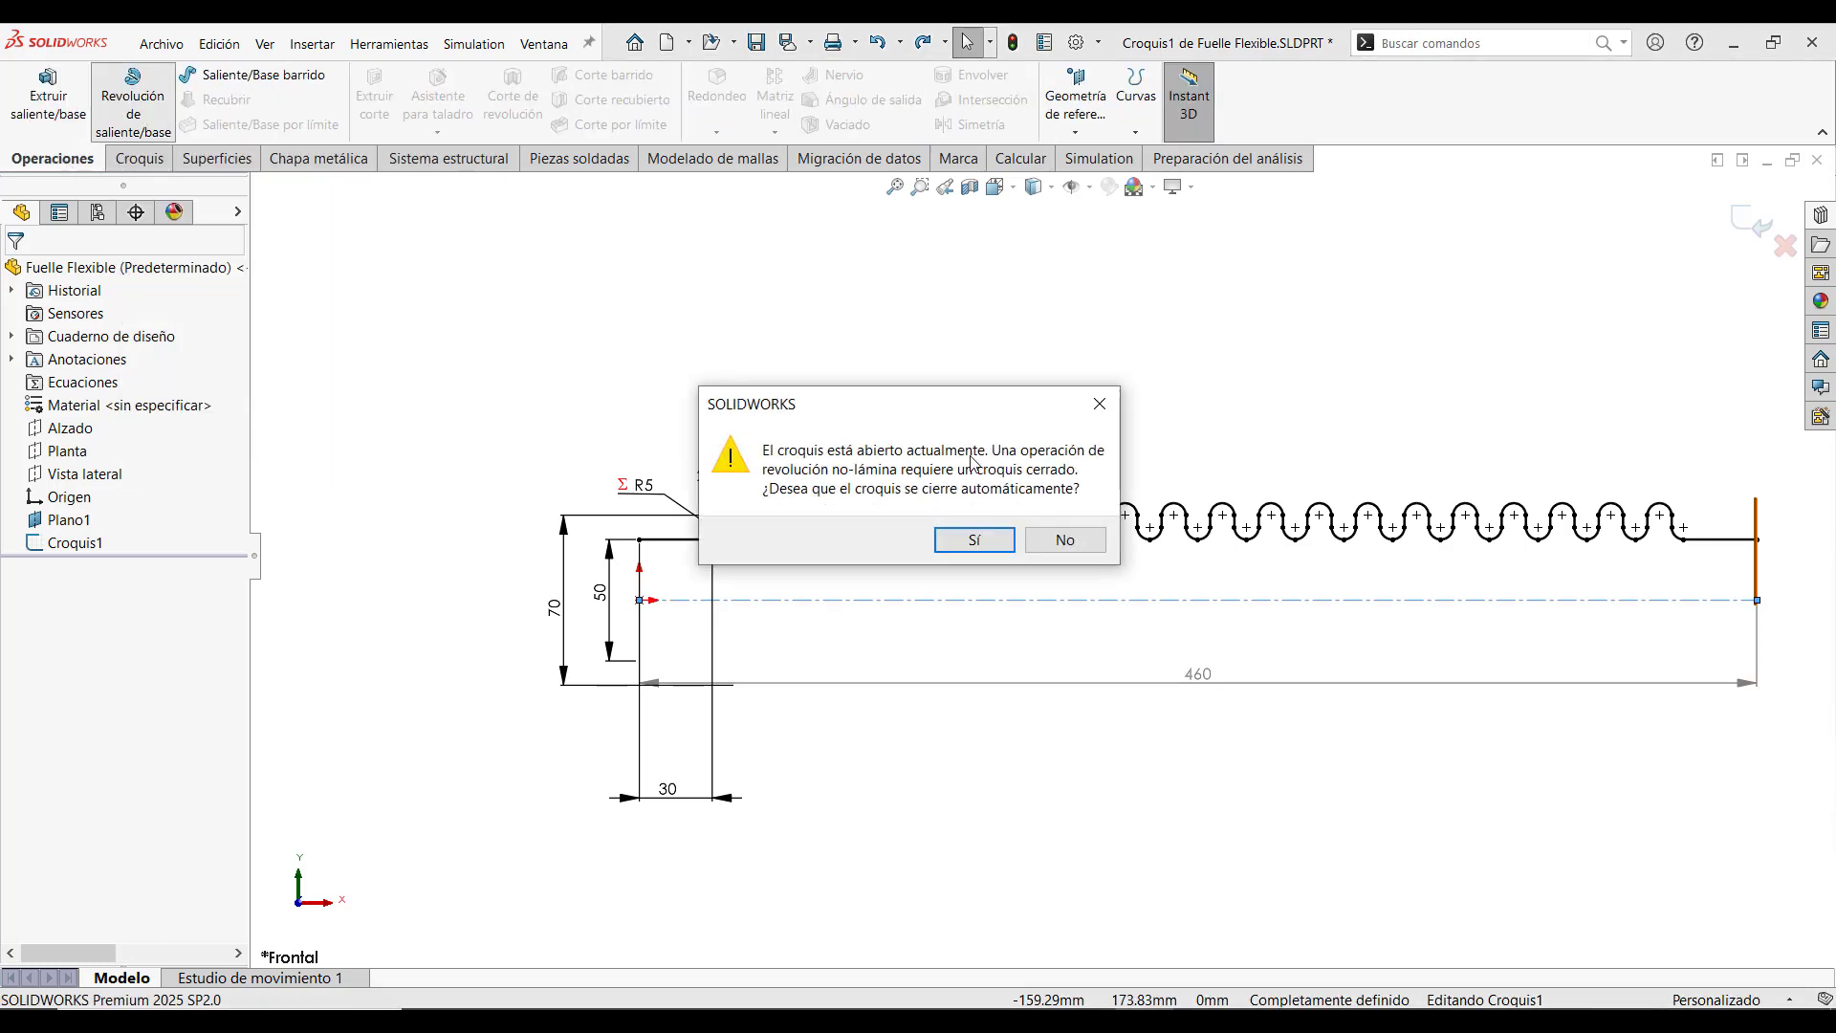
{"action": "left_click", "coordinate": [1070, 542]}
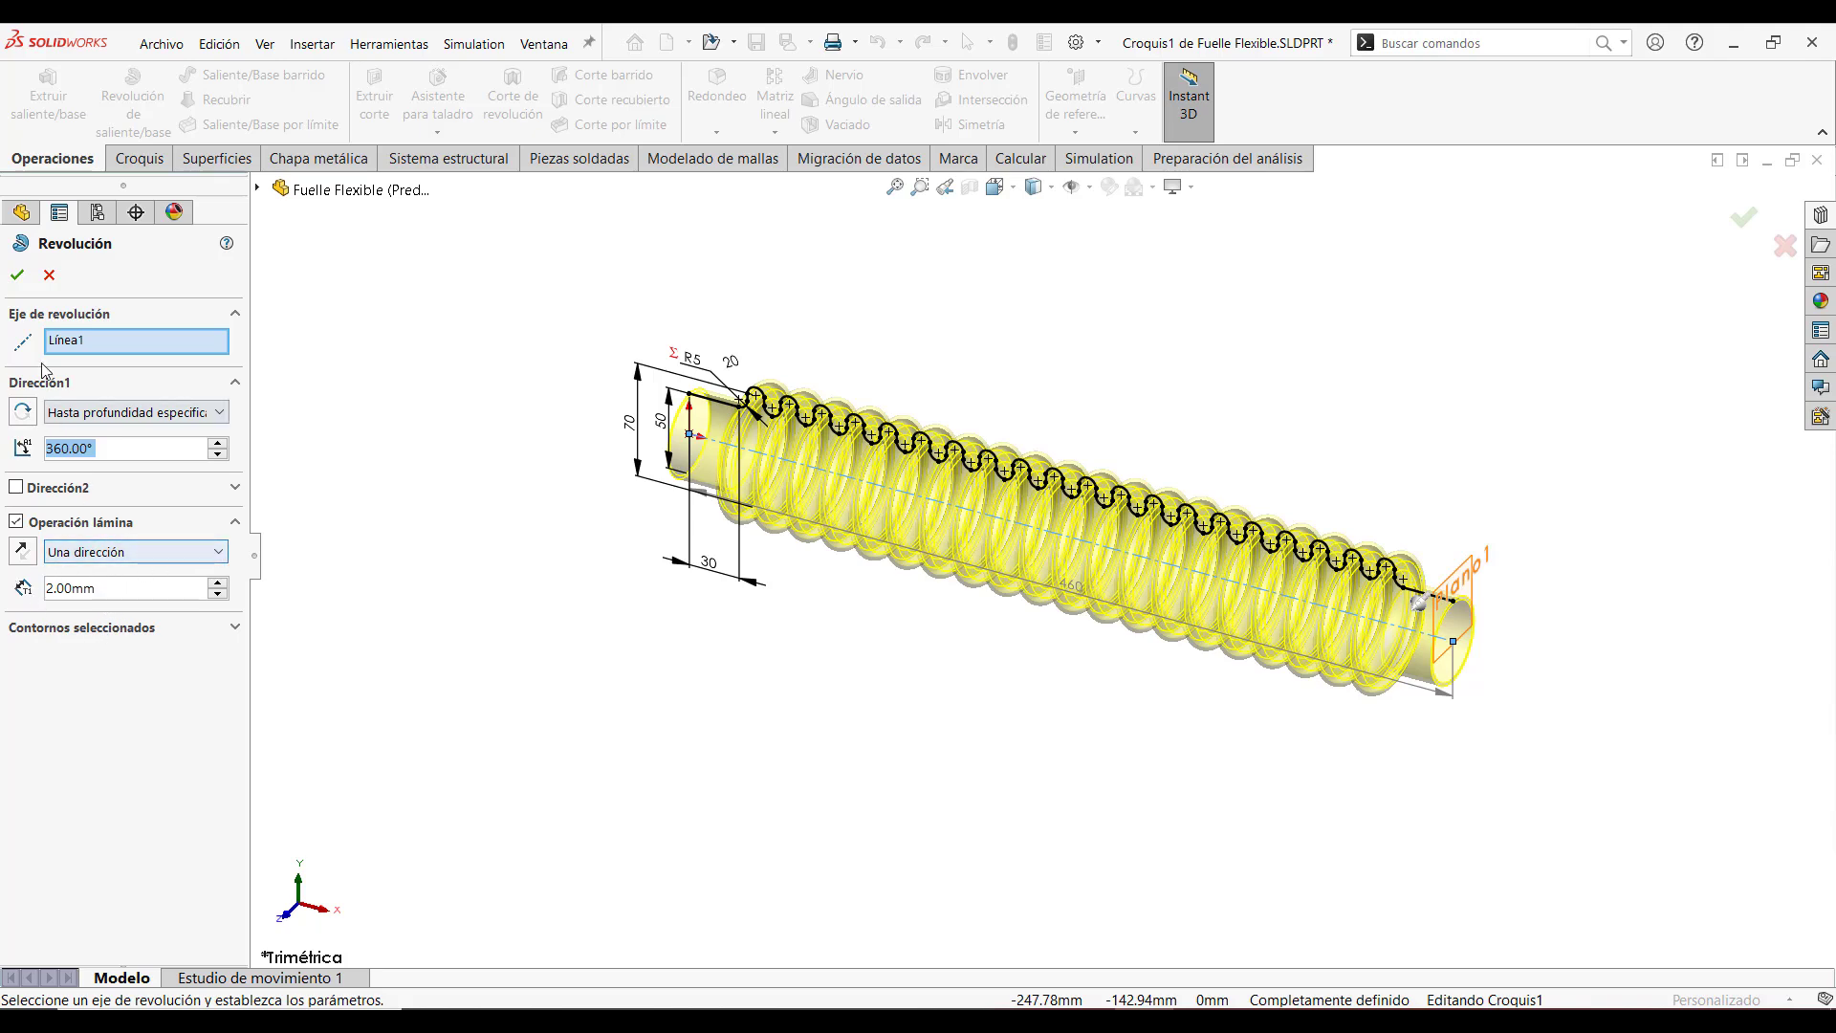
{"action": "left_click", "coordinate": [17, 277]}
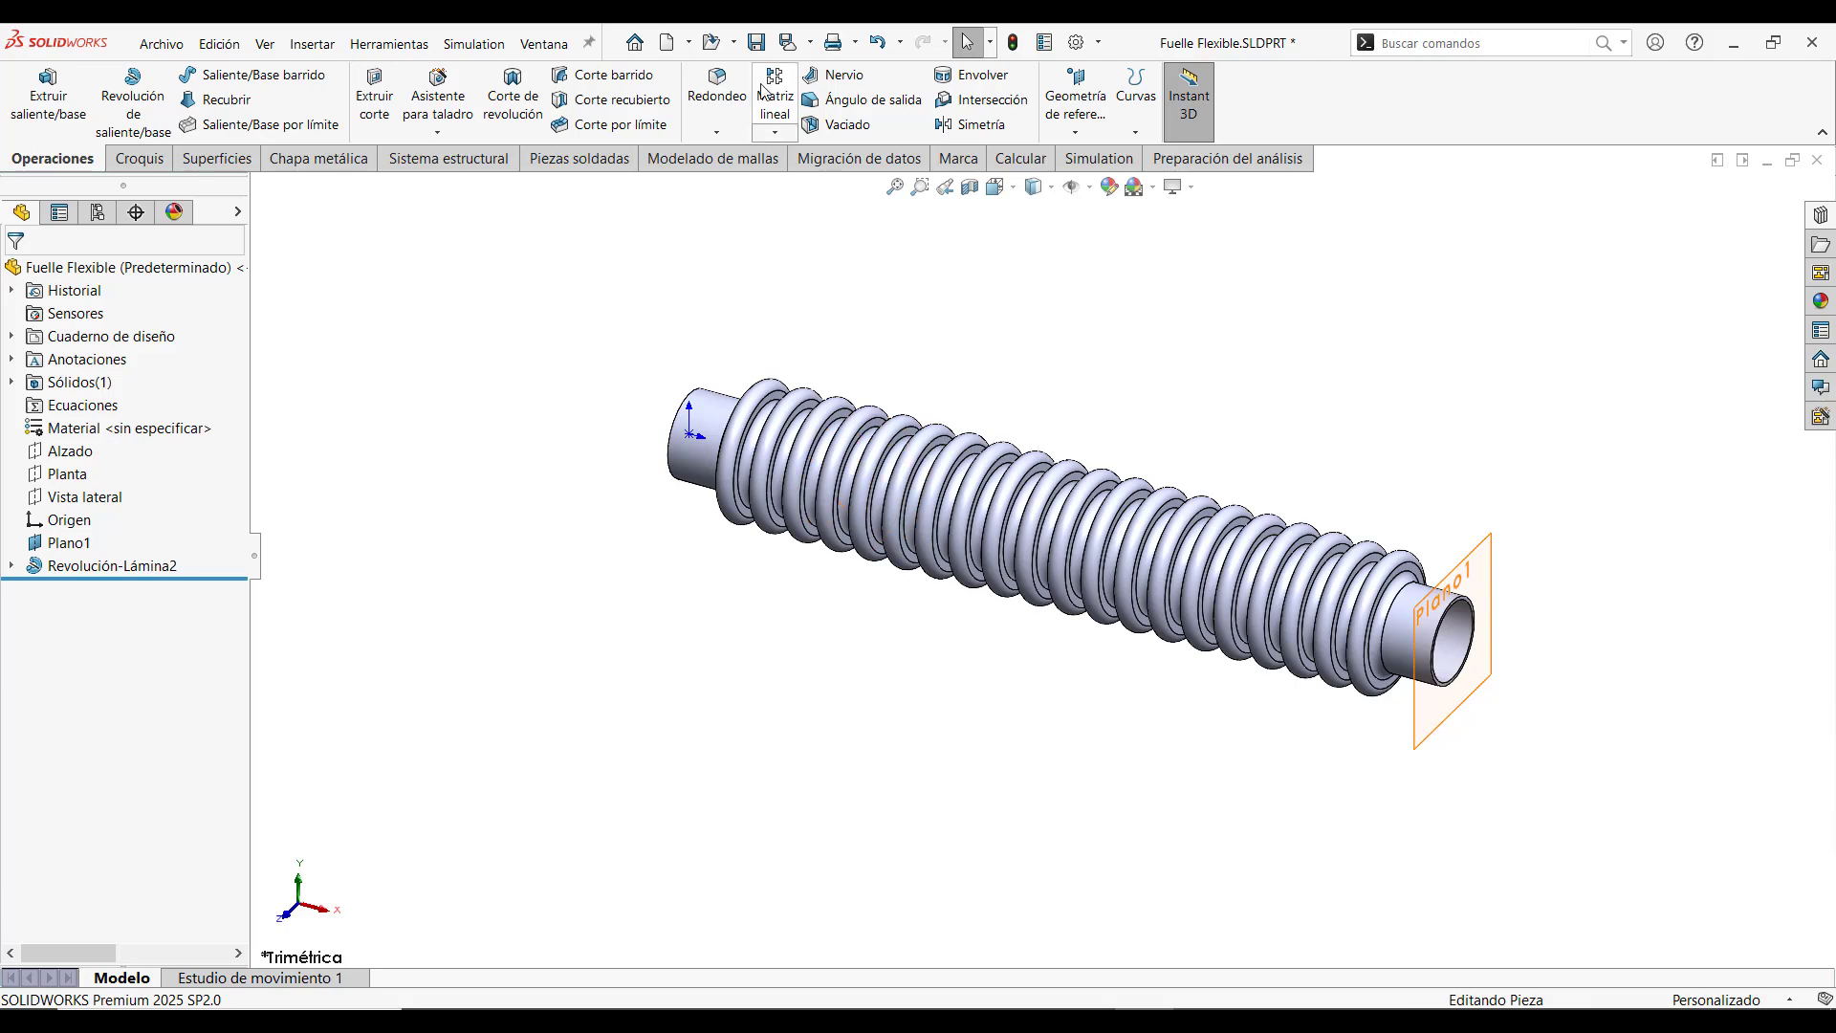
{"action": "left_click", "coordinate": [757, 42]}
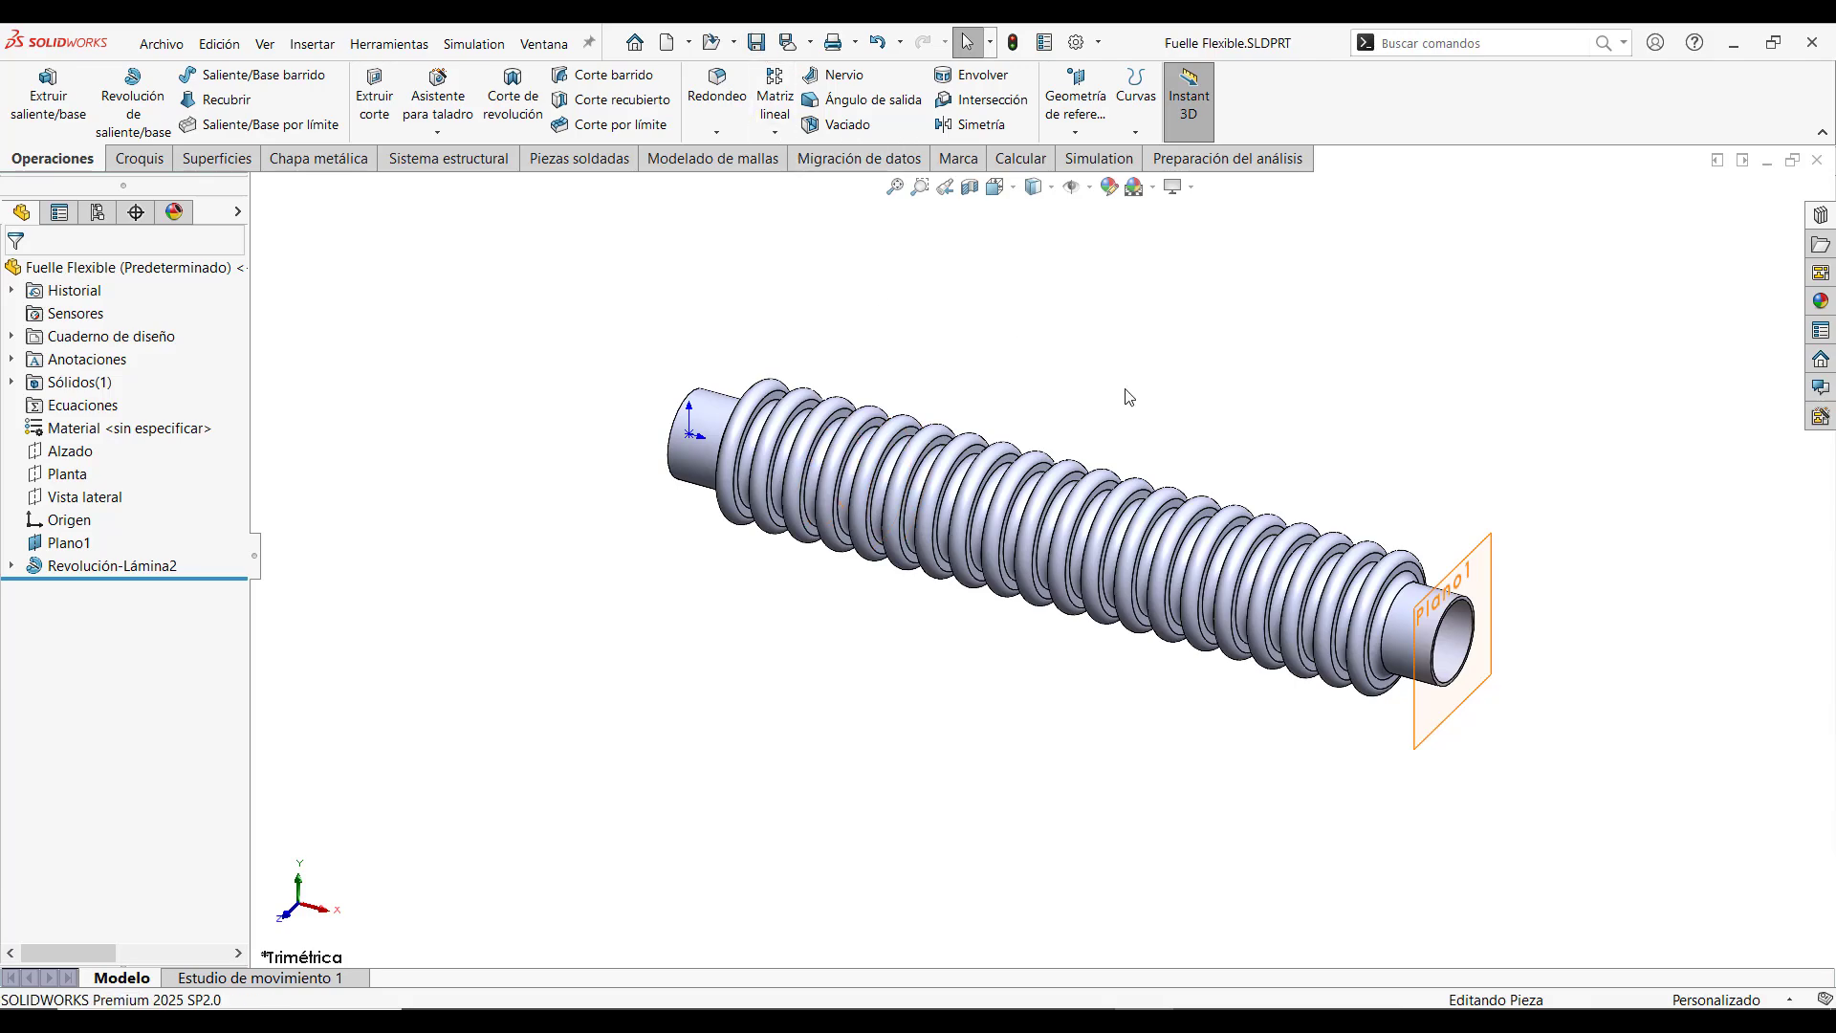
Try shortening the bellows by moving the reference plane Plano1 inward along the axis, and undo the move
{"action": "key", "text": "ctrl+7"}
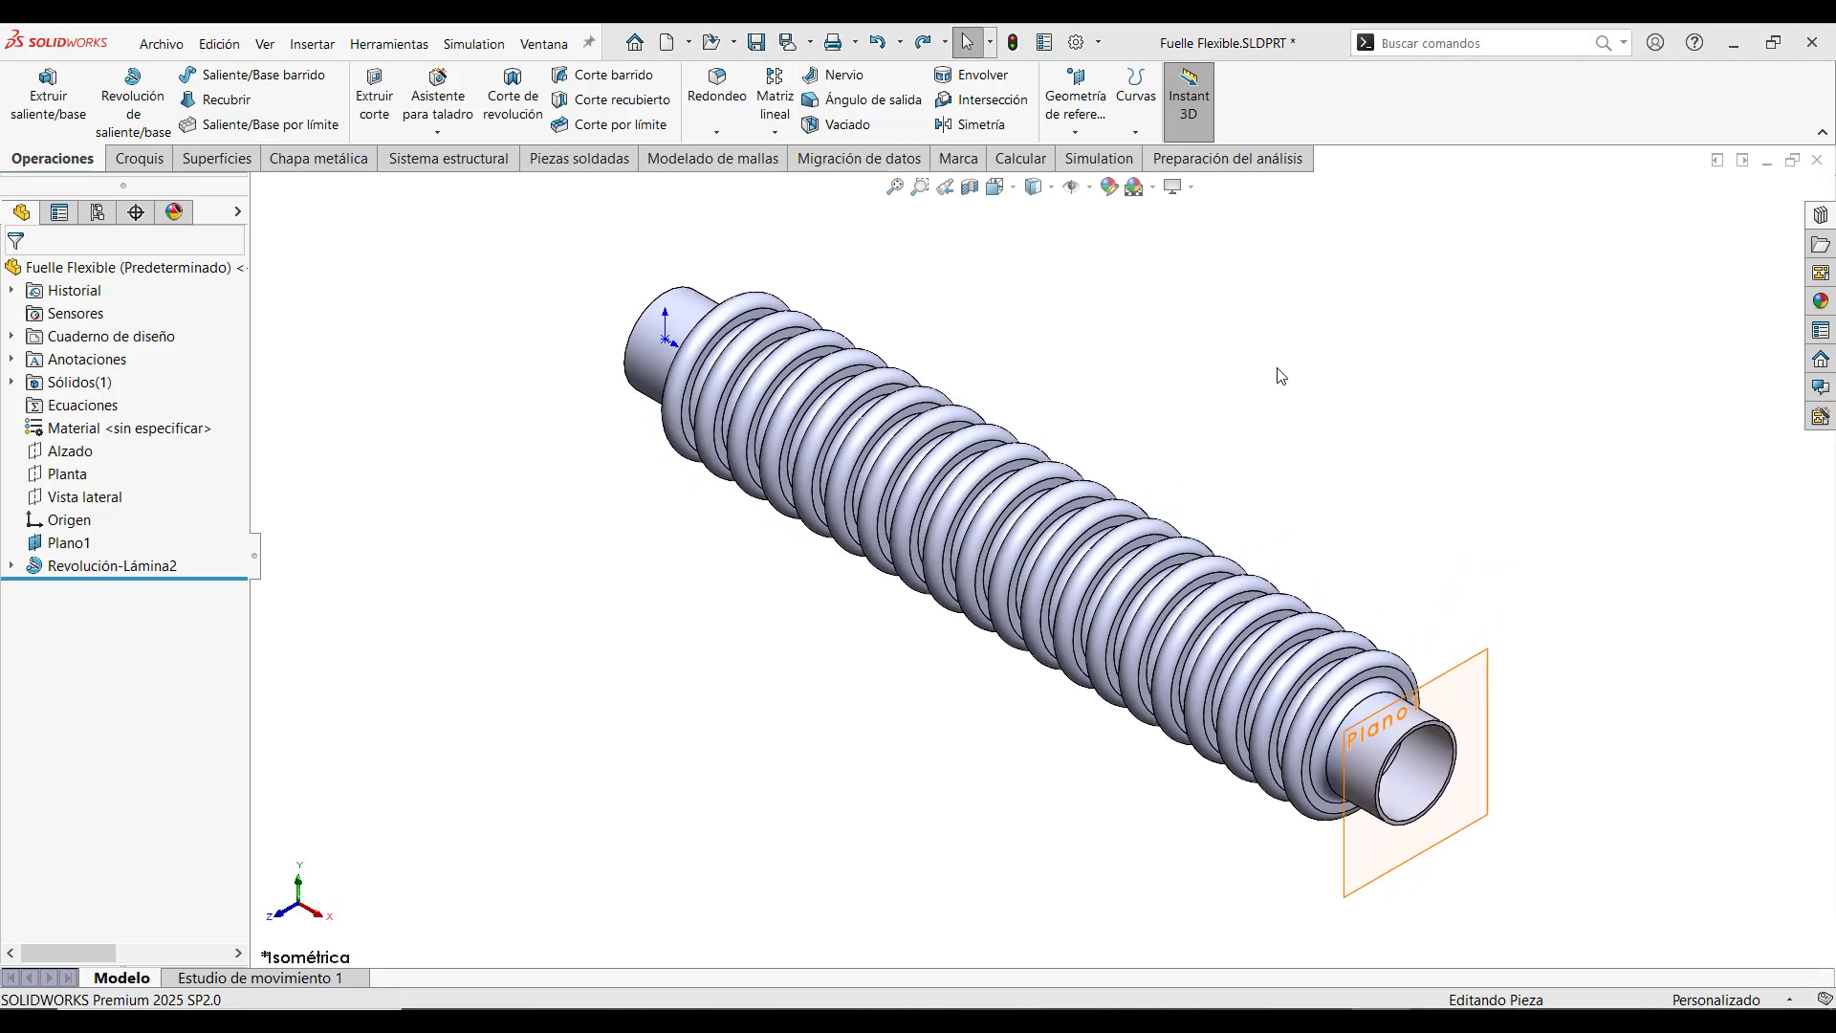
{"action": "middle_click_drag", "start_coordinate": [1301, 412], "coordinate": [1355, 346]}
{"action": "left_click", "coordinate": [1562, 658]}
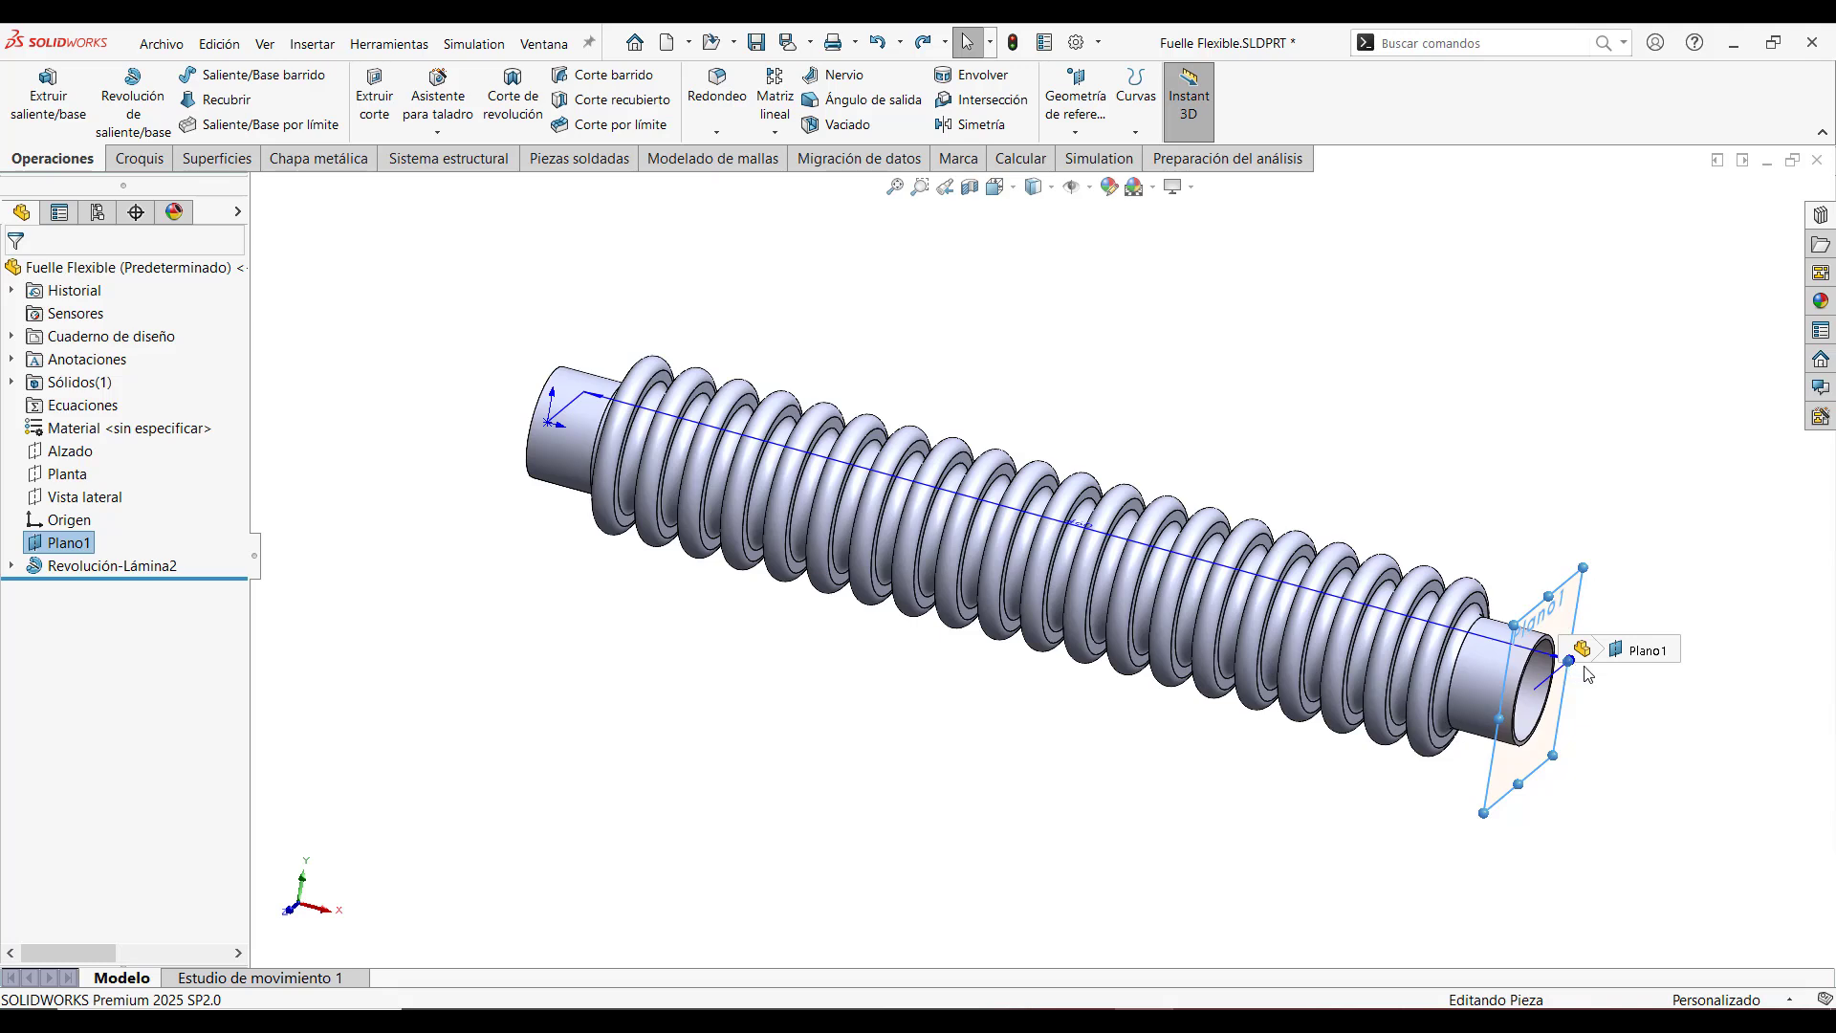
{"action": "left_click_drag", "start_coordinate": [1569, 660], "coordinate": [1234, 528]}
{"action": "left_click", "coordinate": [1591, 704]}
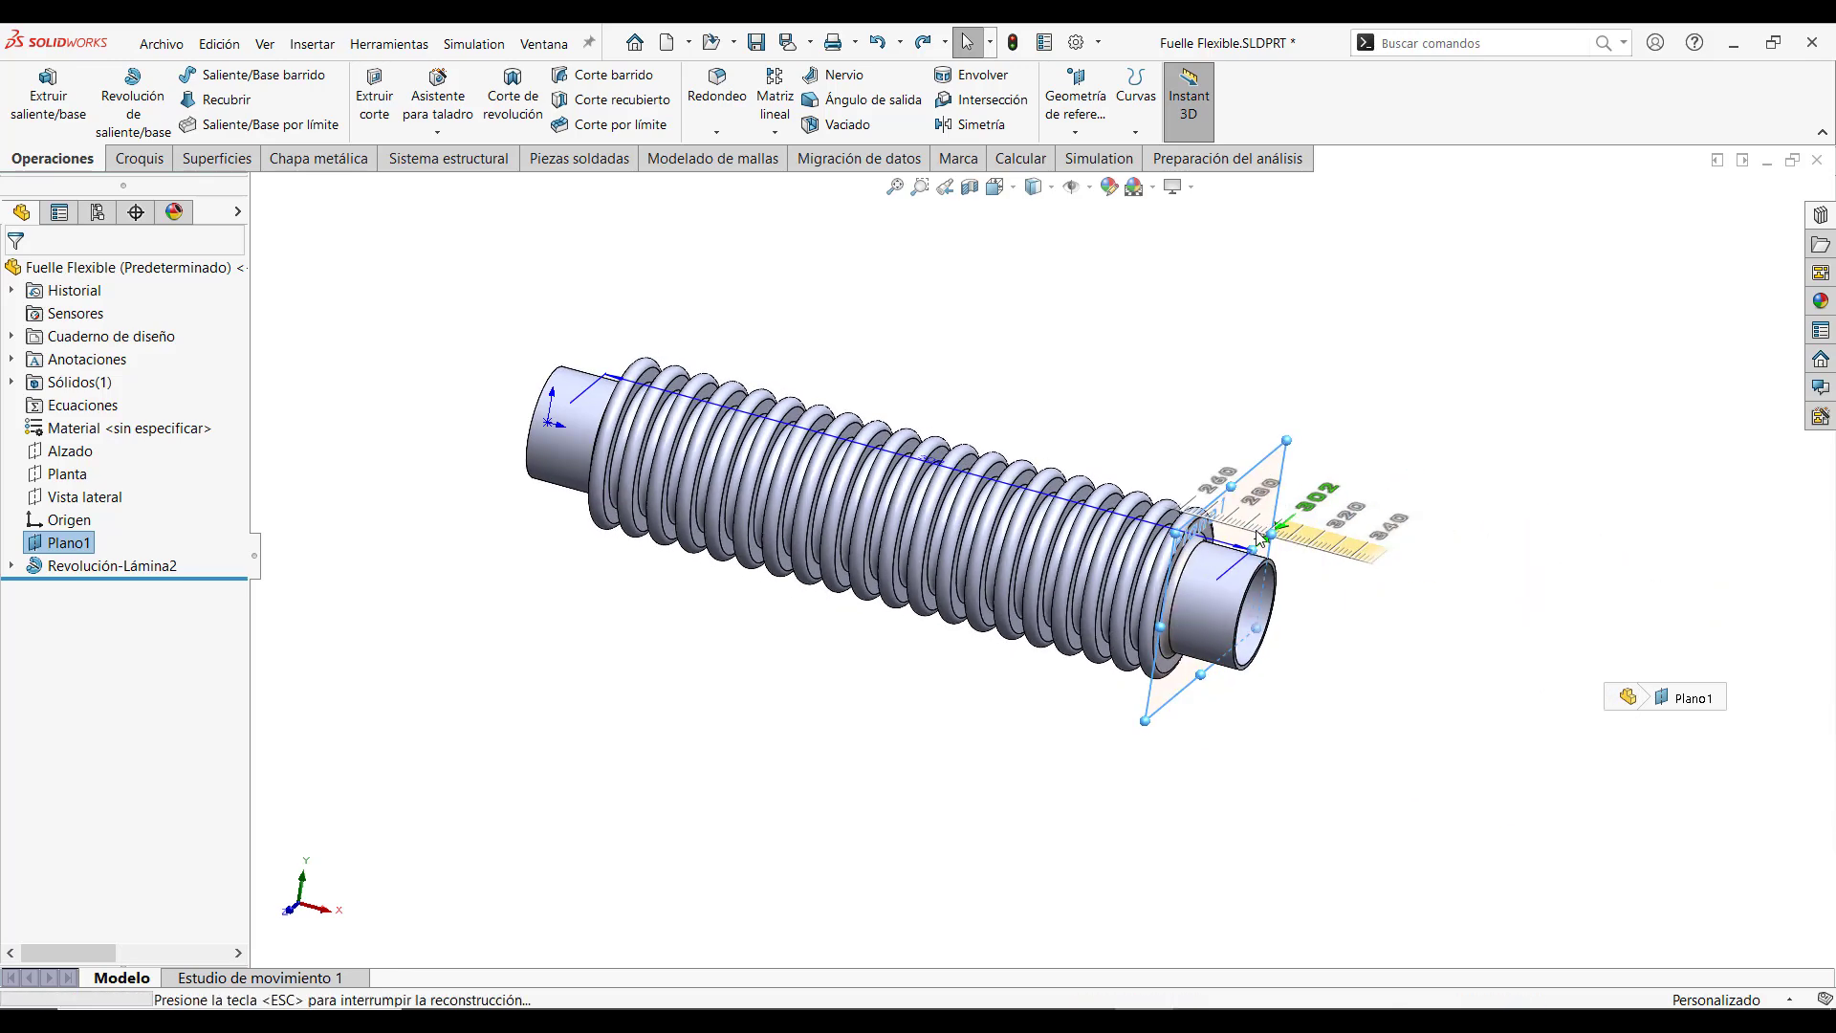
{"action": "left_click", "coordinate": [1387, 690]}
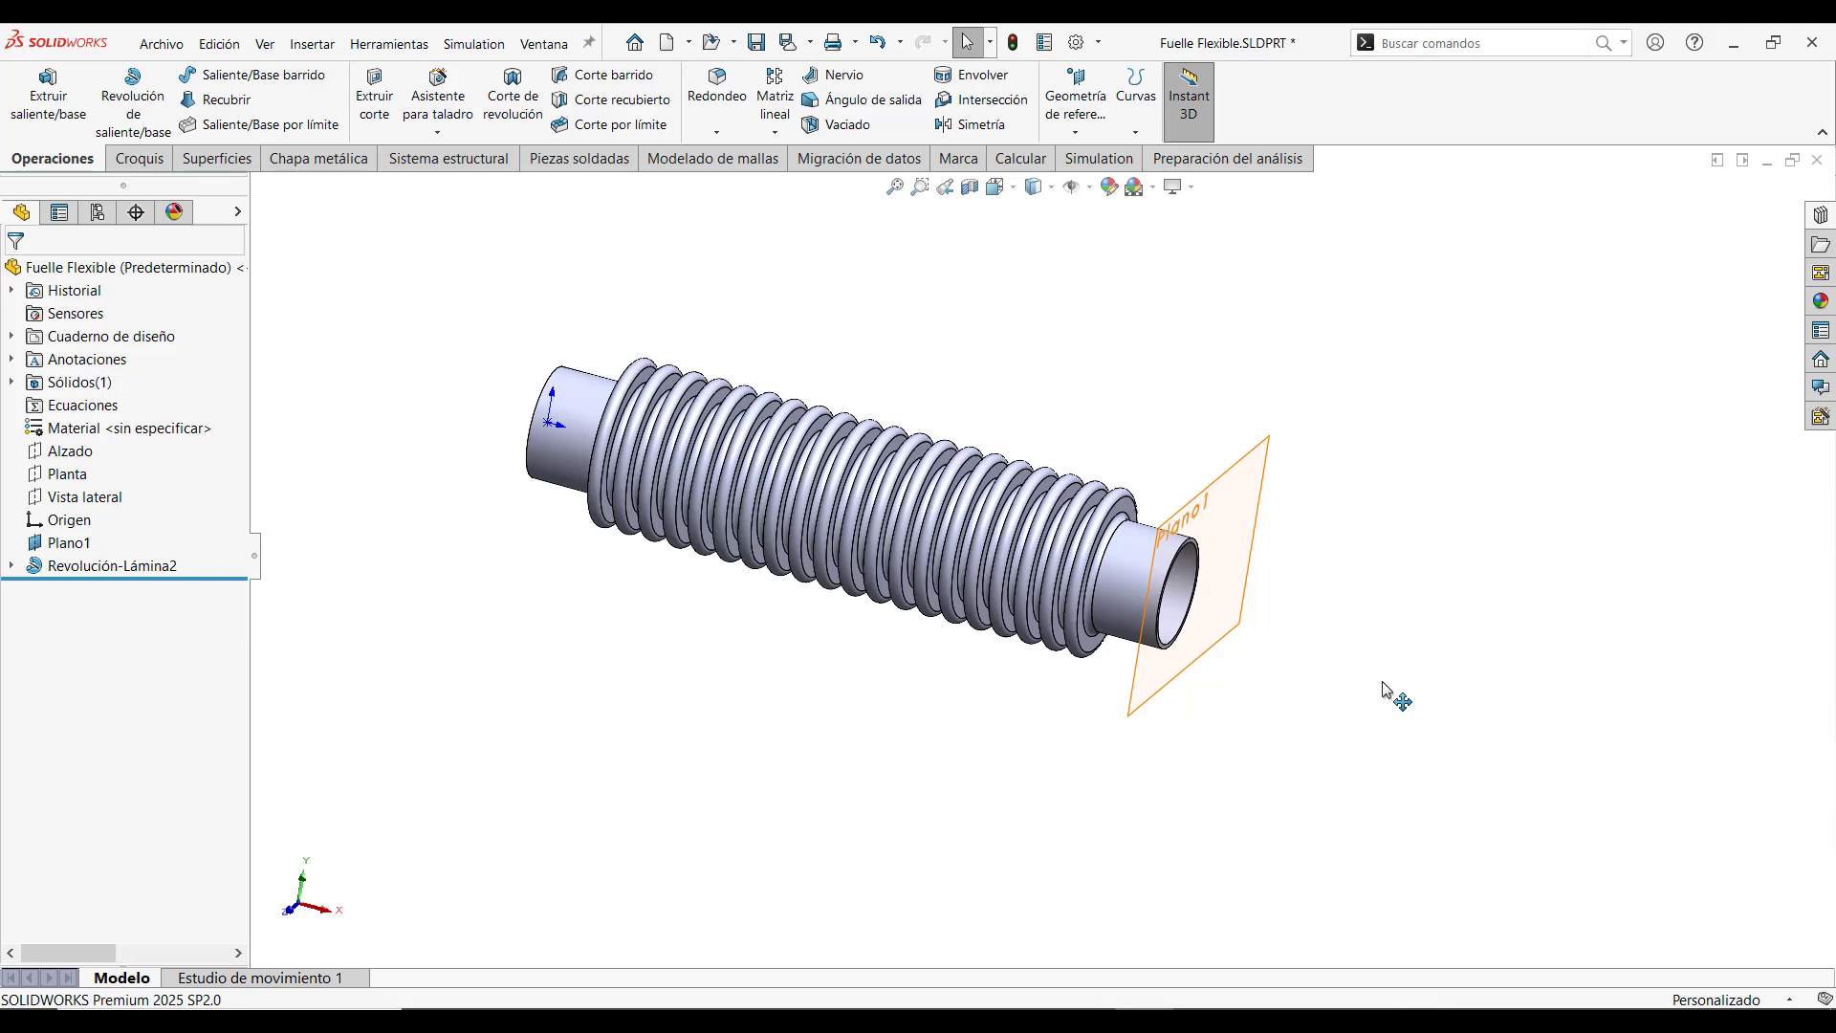
{"action": "key", "text": "ctrl+z"}
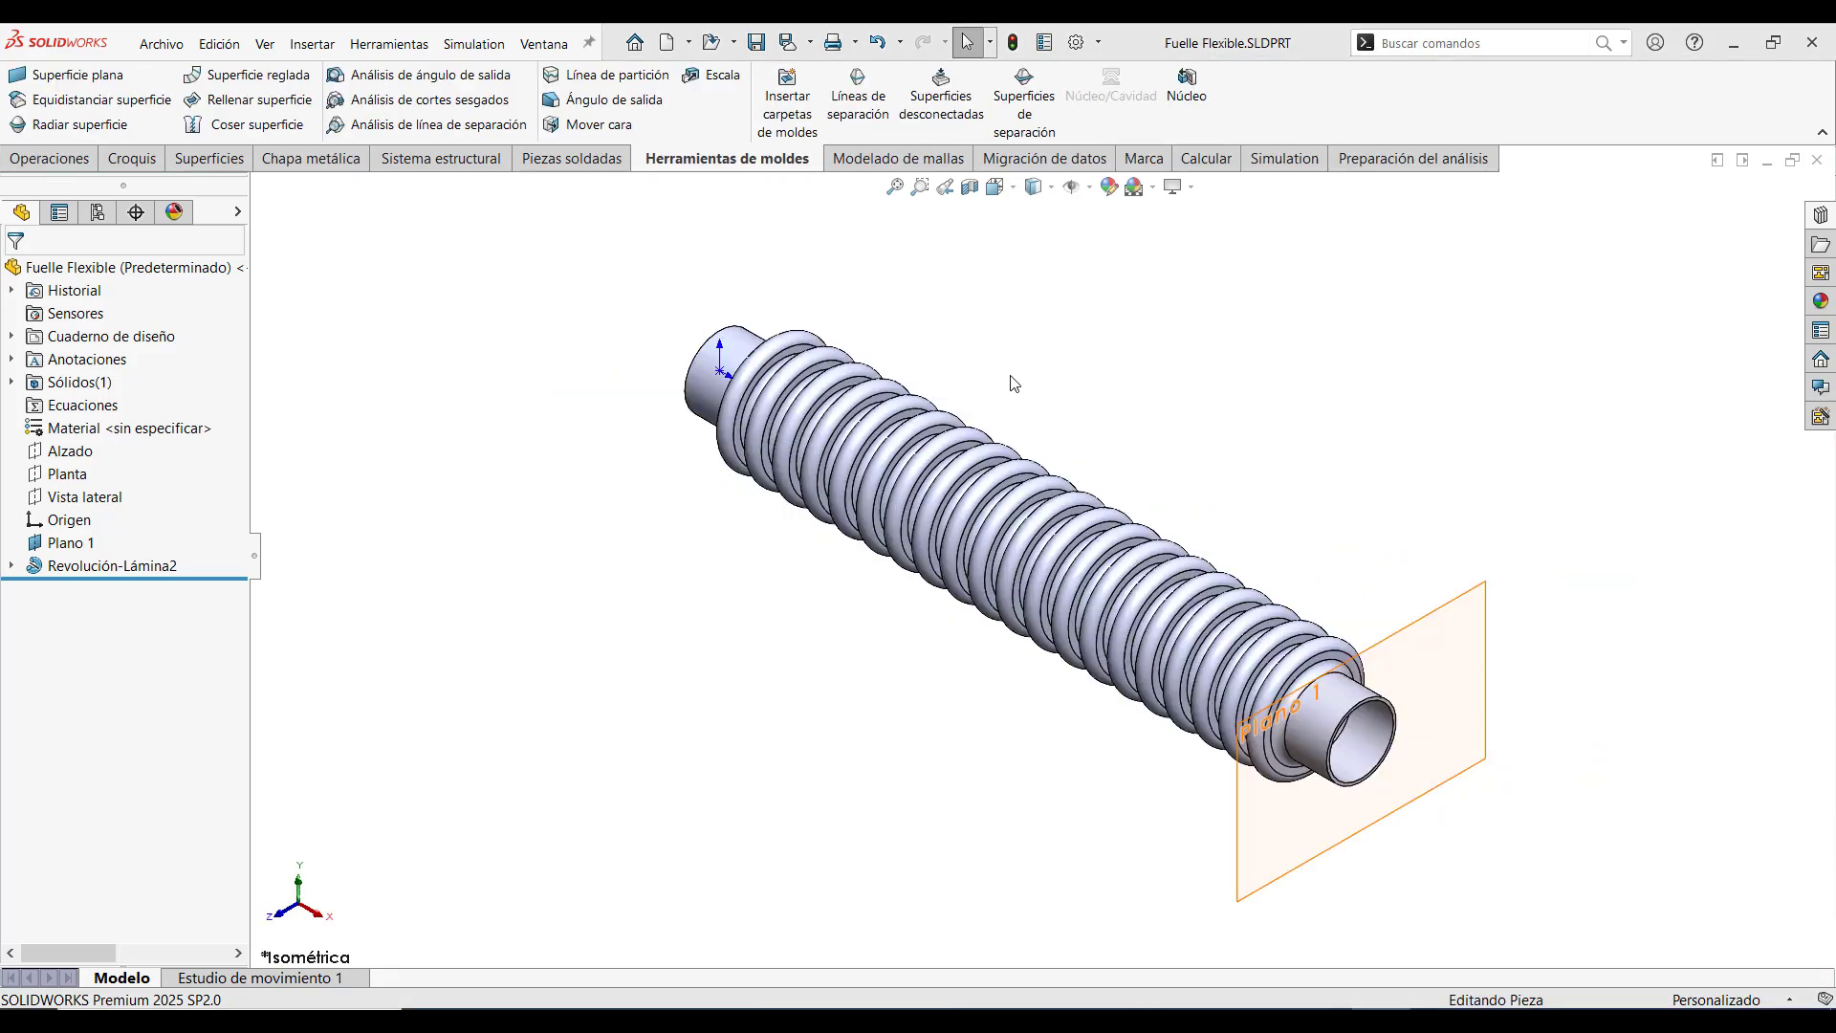
Rename the reference plane at the bellows' end as "Plano para referencia en contexto"
{"action": "left_click", "coordinate": [73, 544]}
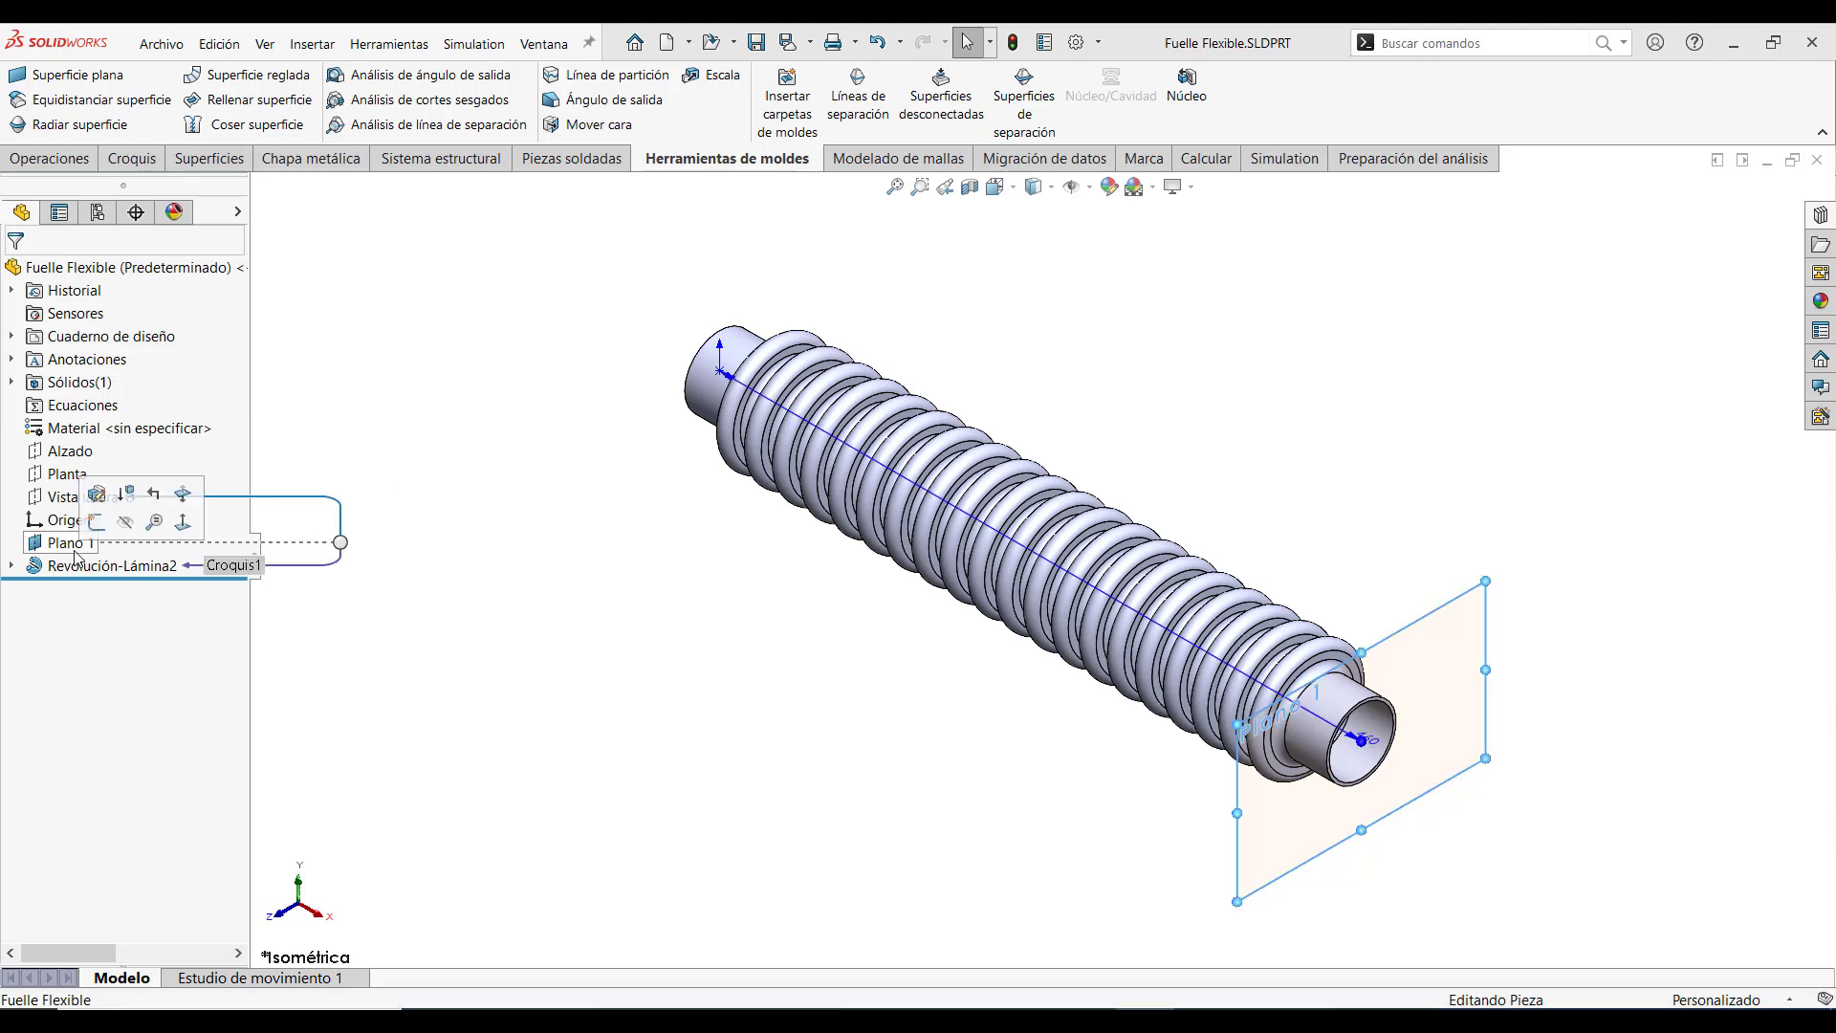
{"action": "left_click", "coordinate": [76, 549]}
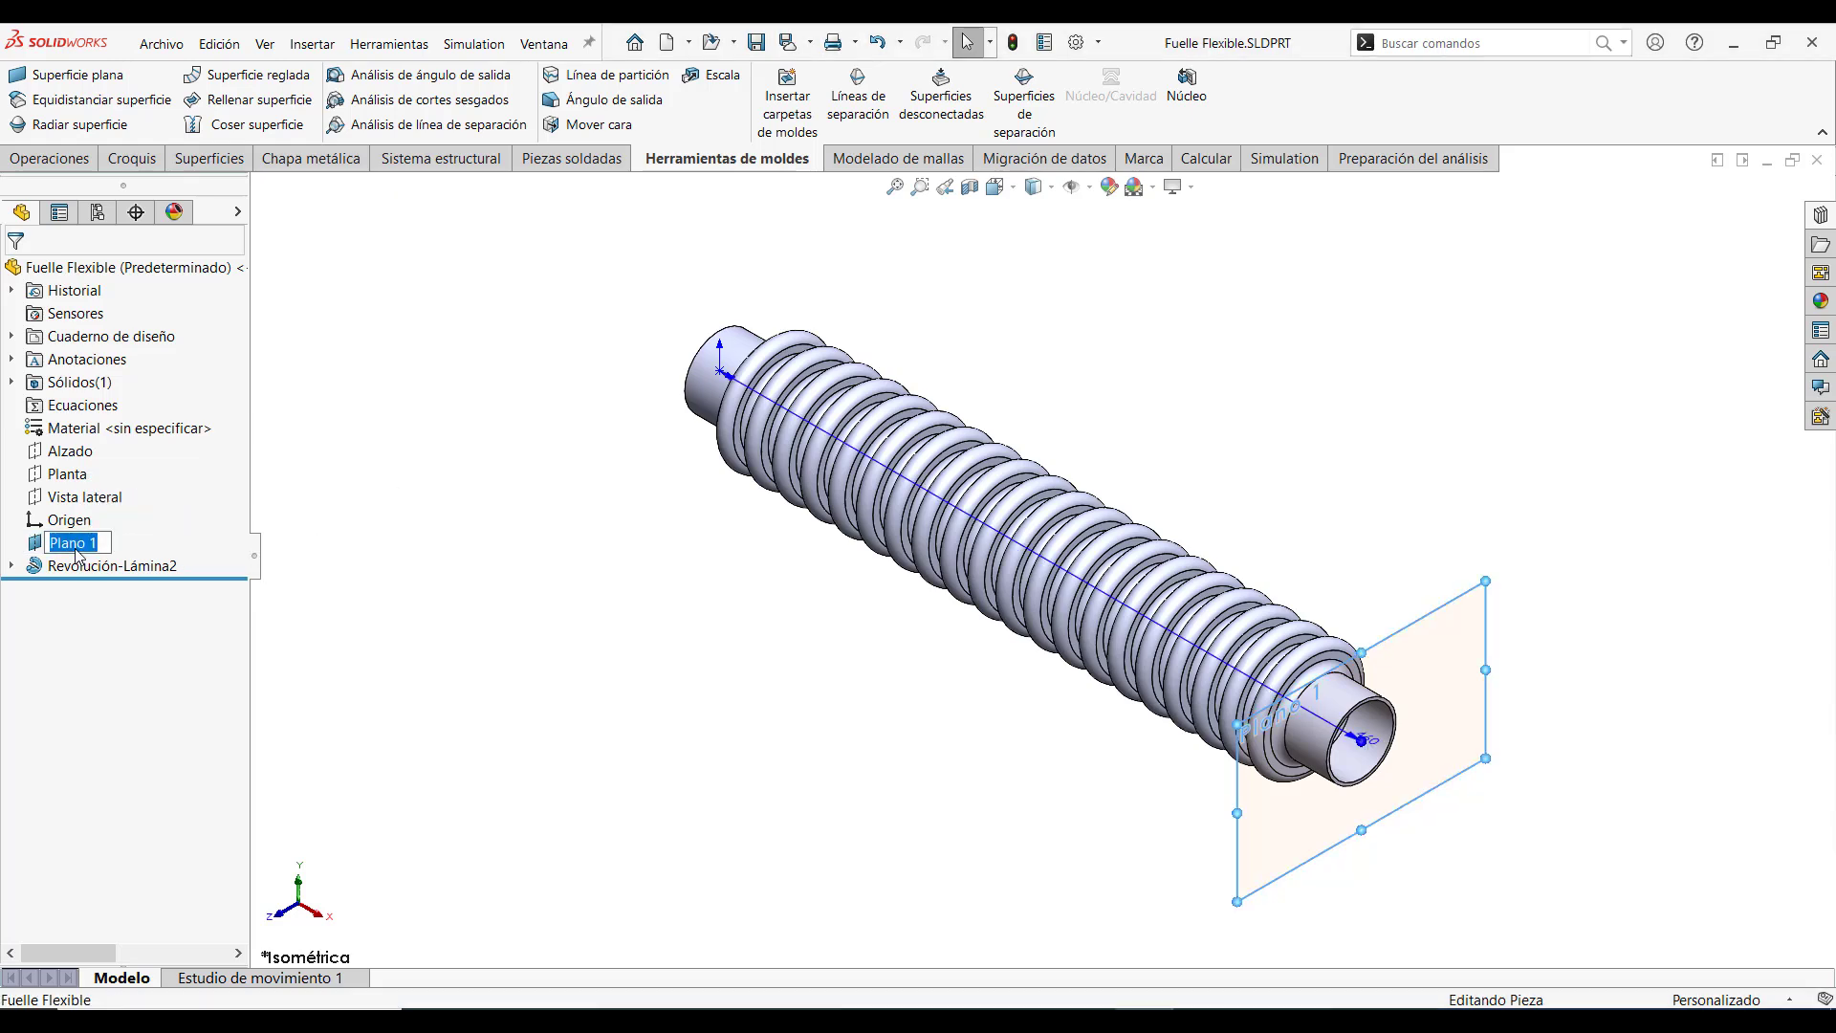
{"action": "type", "text": "Plano para referencia en"}
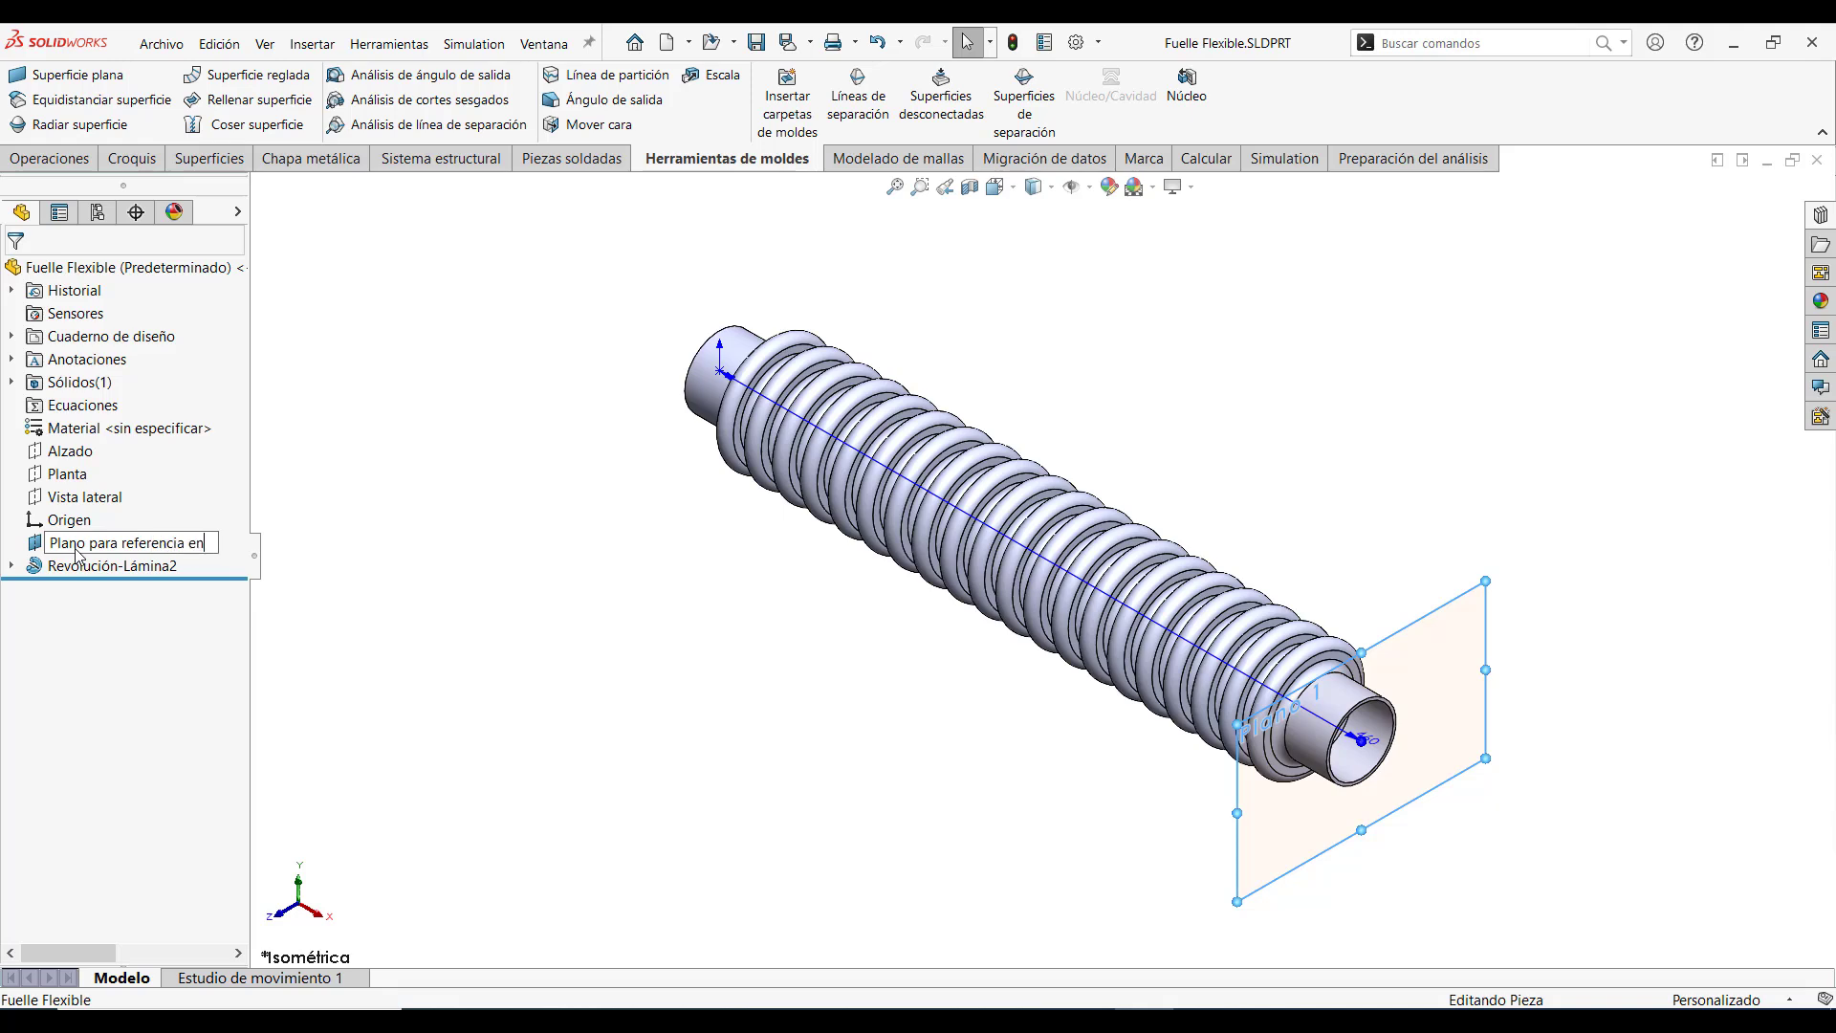
{"action": "type", "text": " contexto"}
{"action": "key", "text": "Return"}
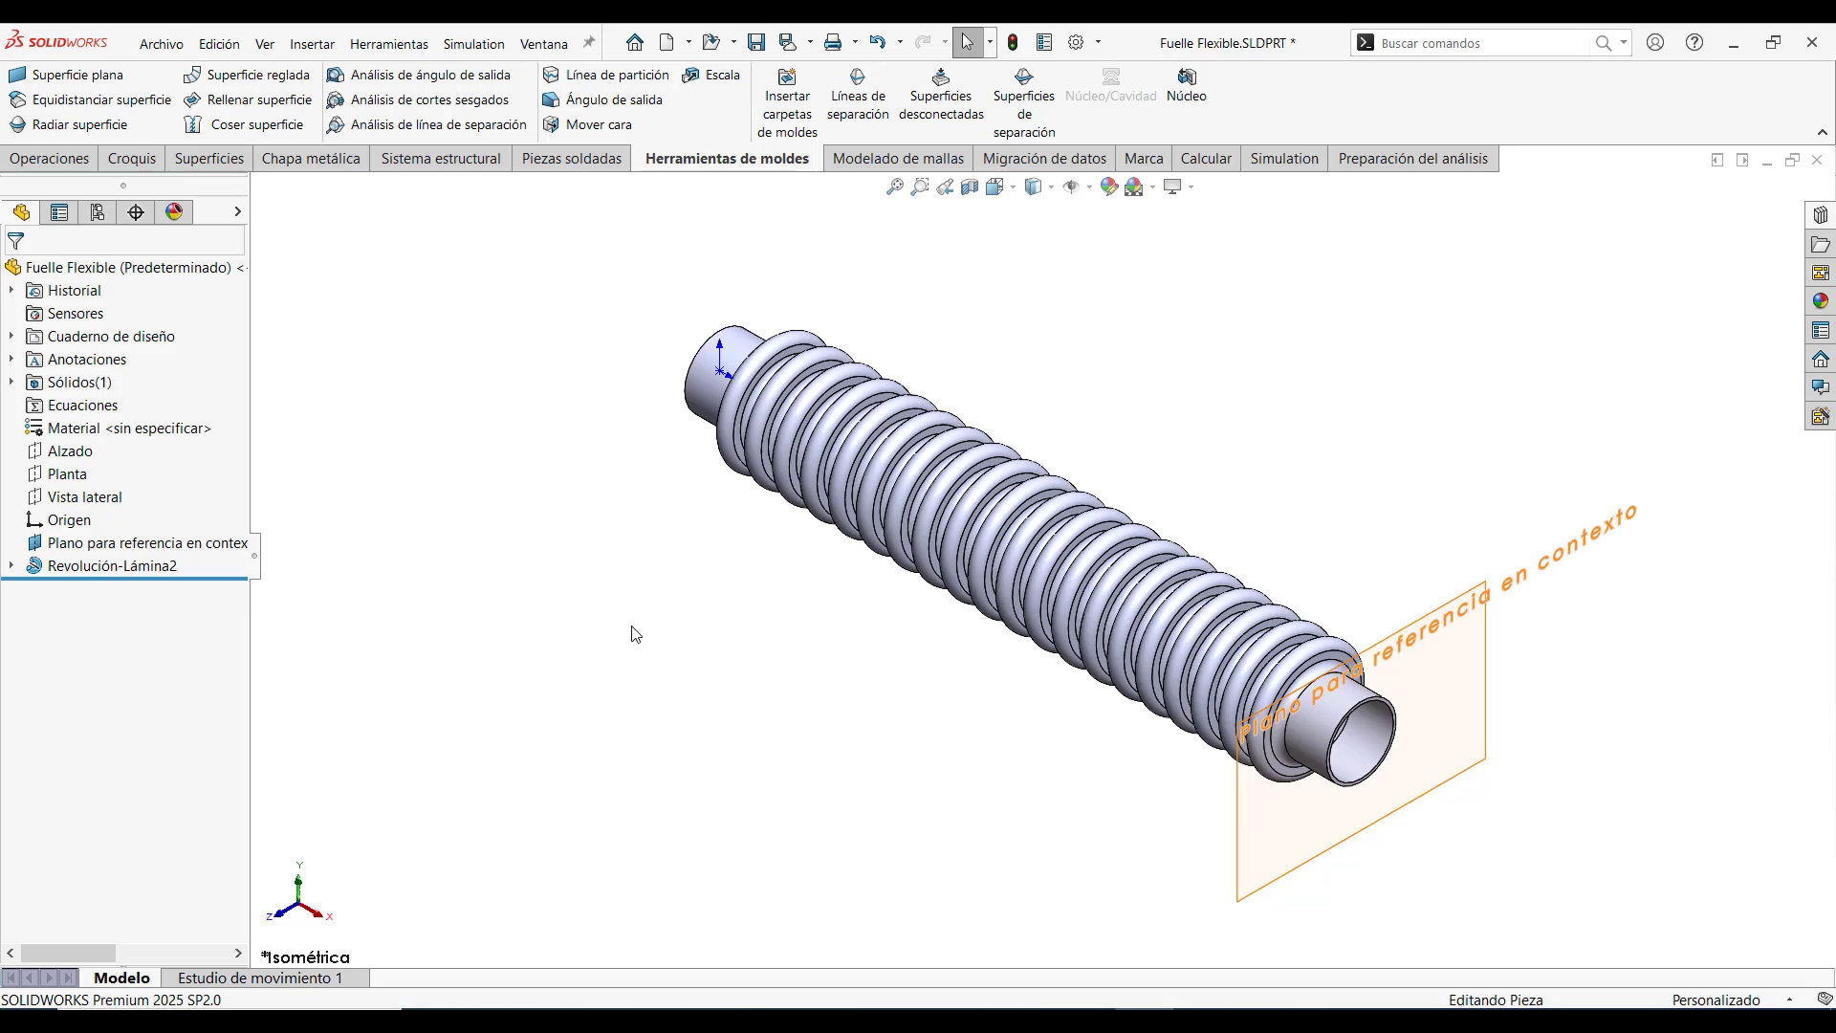
Save the Fuelle Flexible part with its renamed reference plane
{"action": "left_click", "coordinate": [757, 44]}
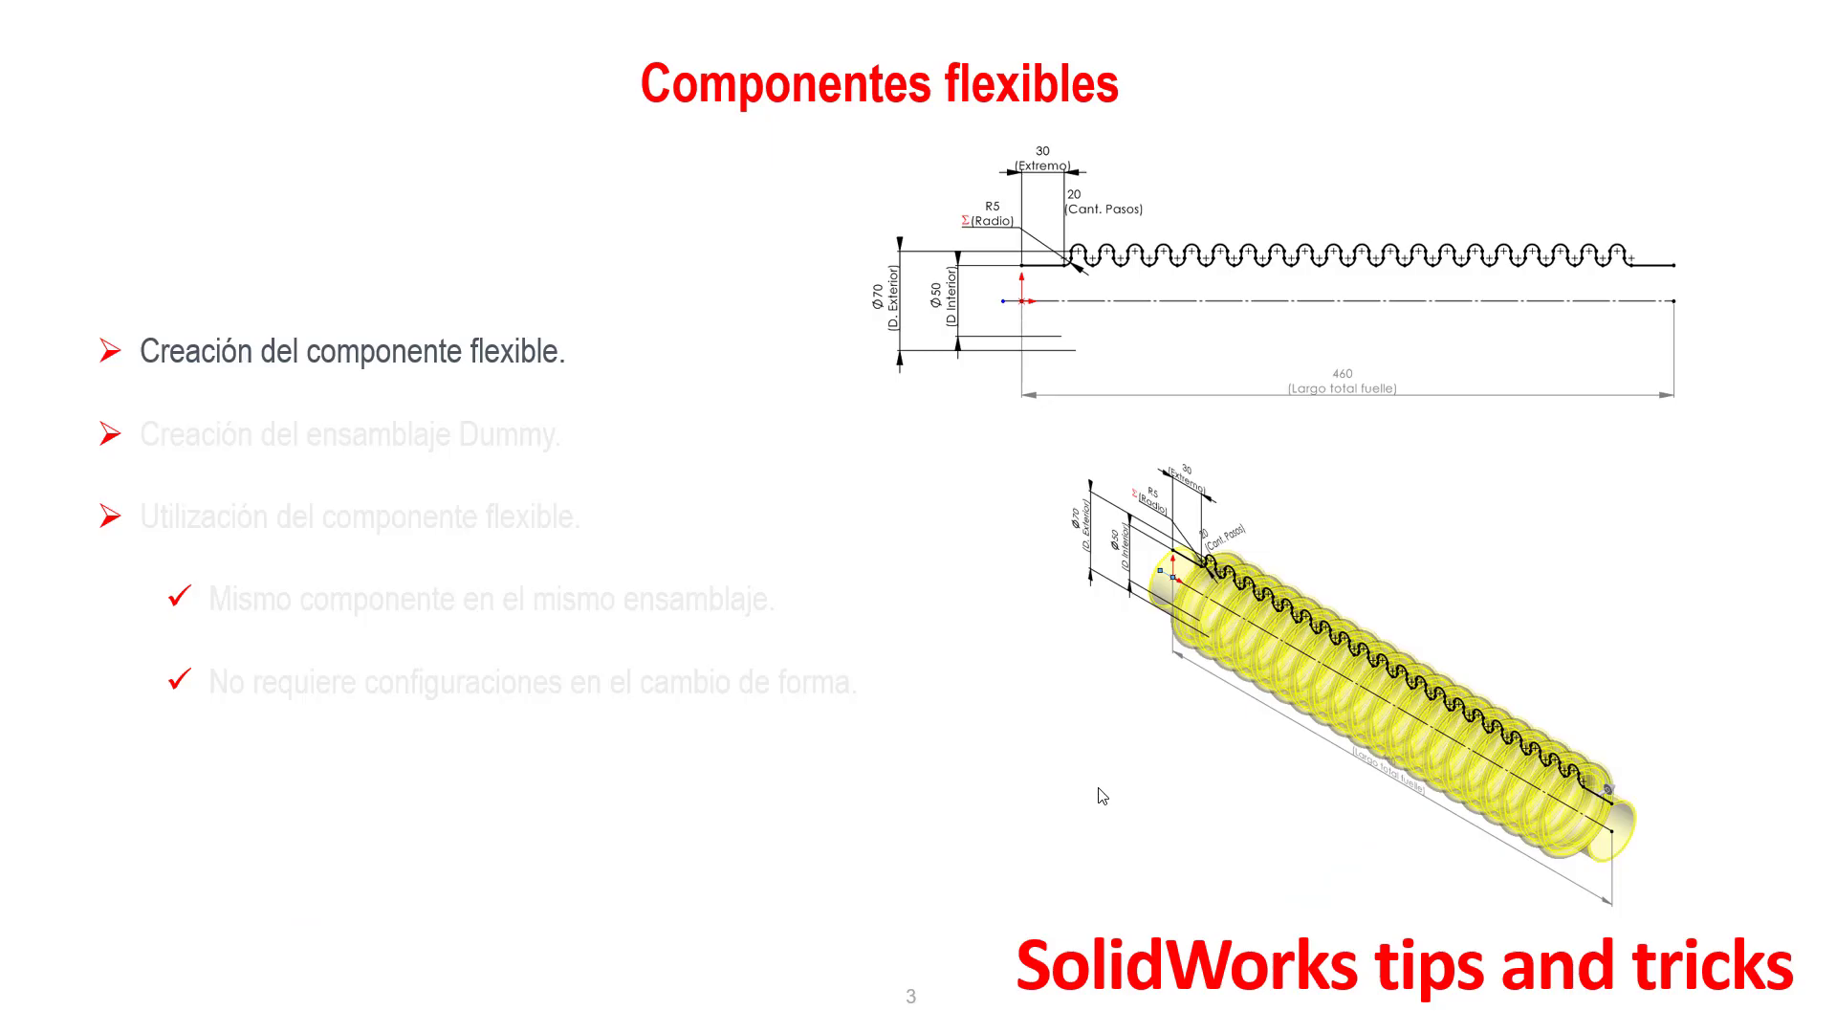
{"action": "left_click", "coordinate": [1098, 795]}
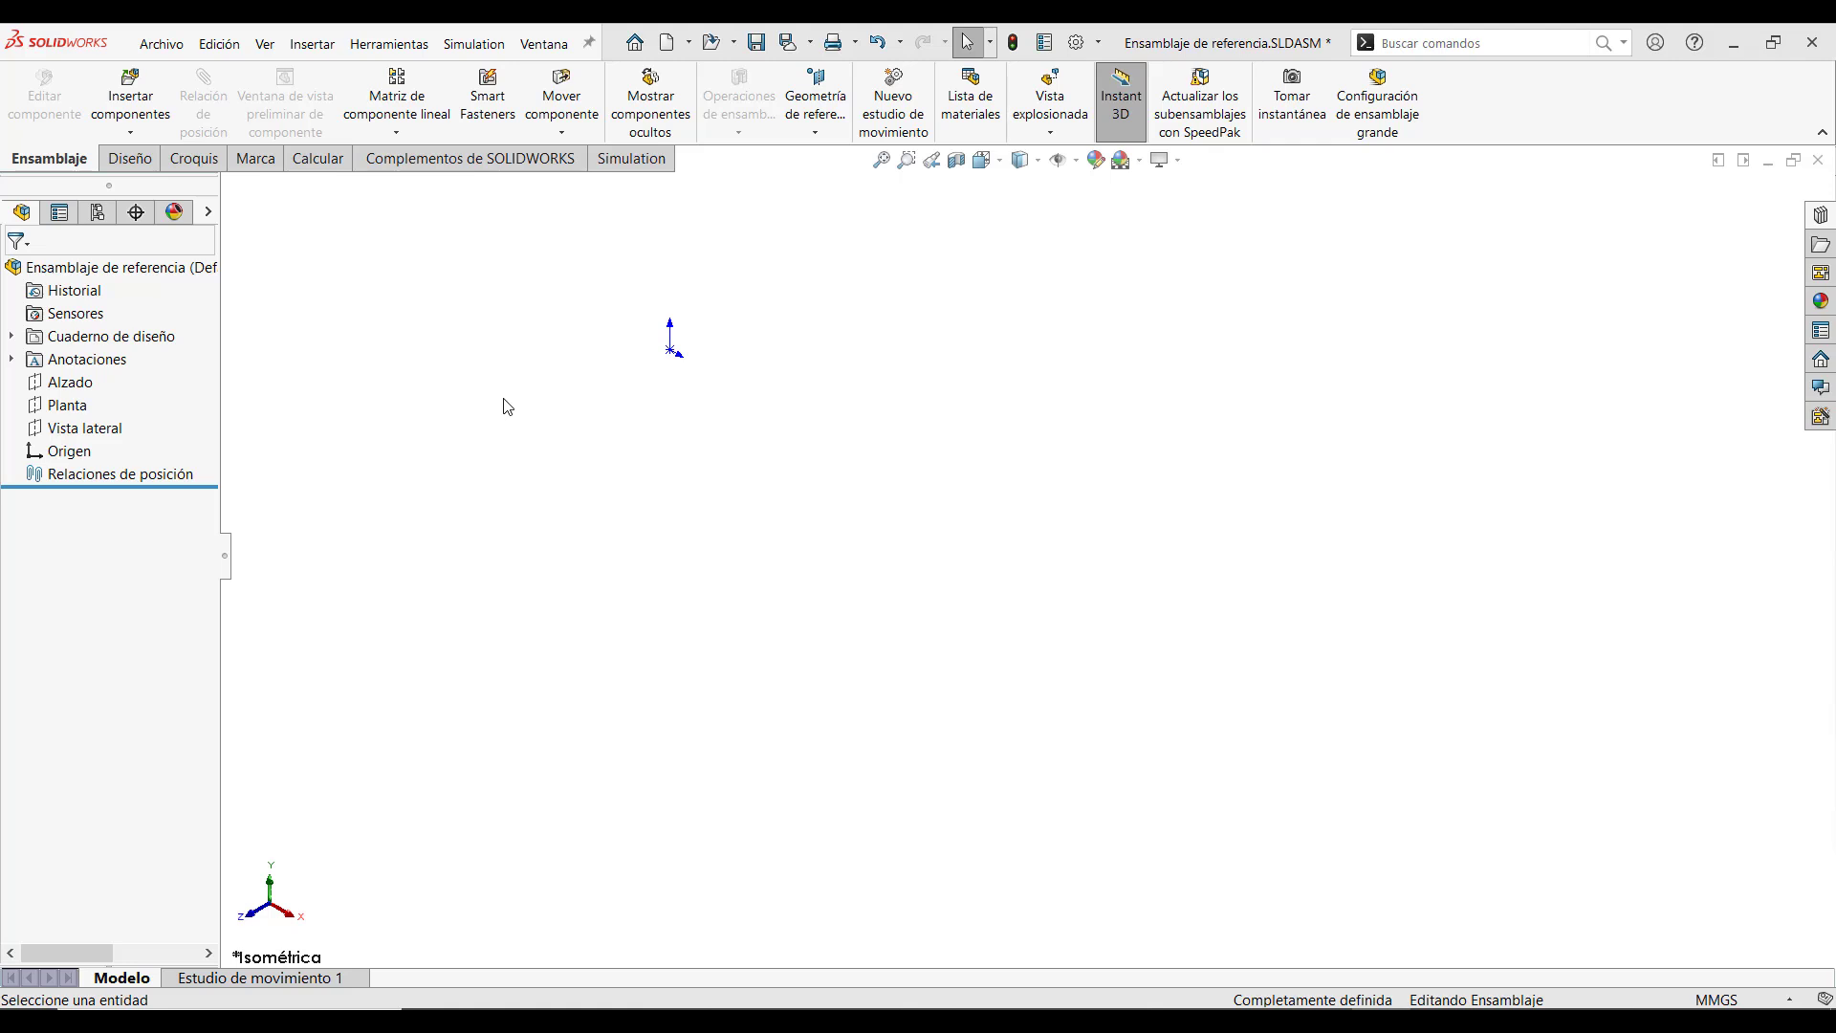
Create a reference plane in the Ensamblaje de referencia assembly, offset 460 mm from Vista lateral
{"action": "left_click", "coordinate": [110, 433]}
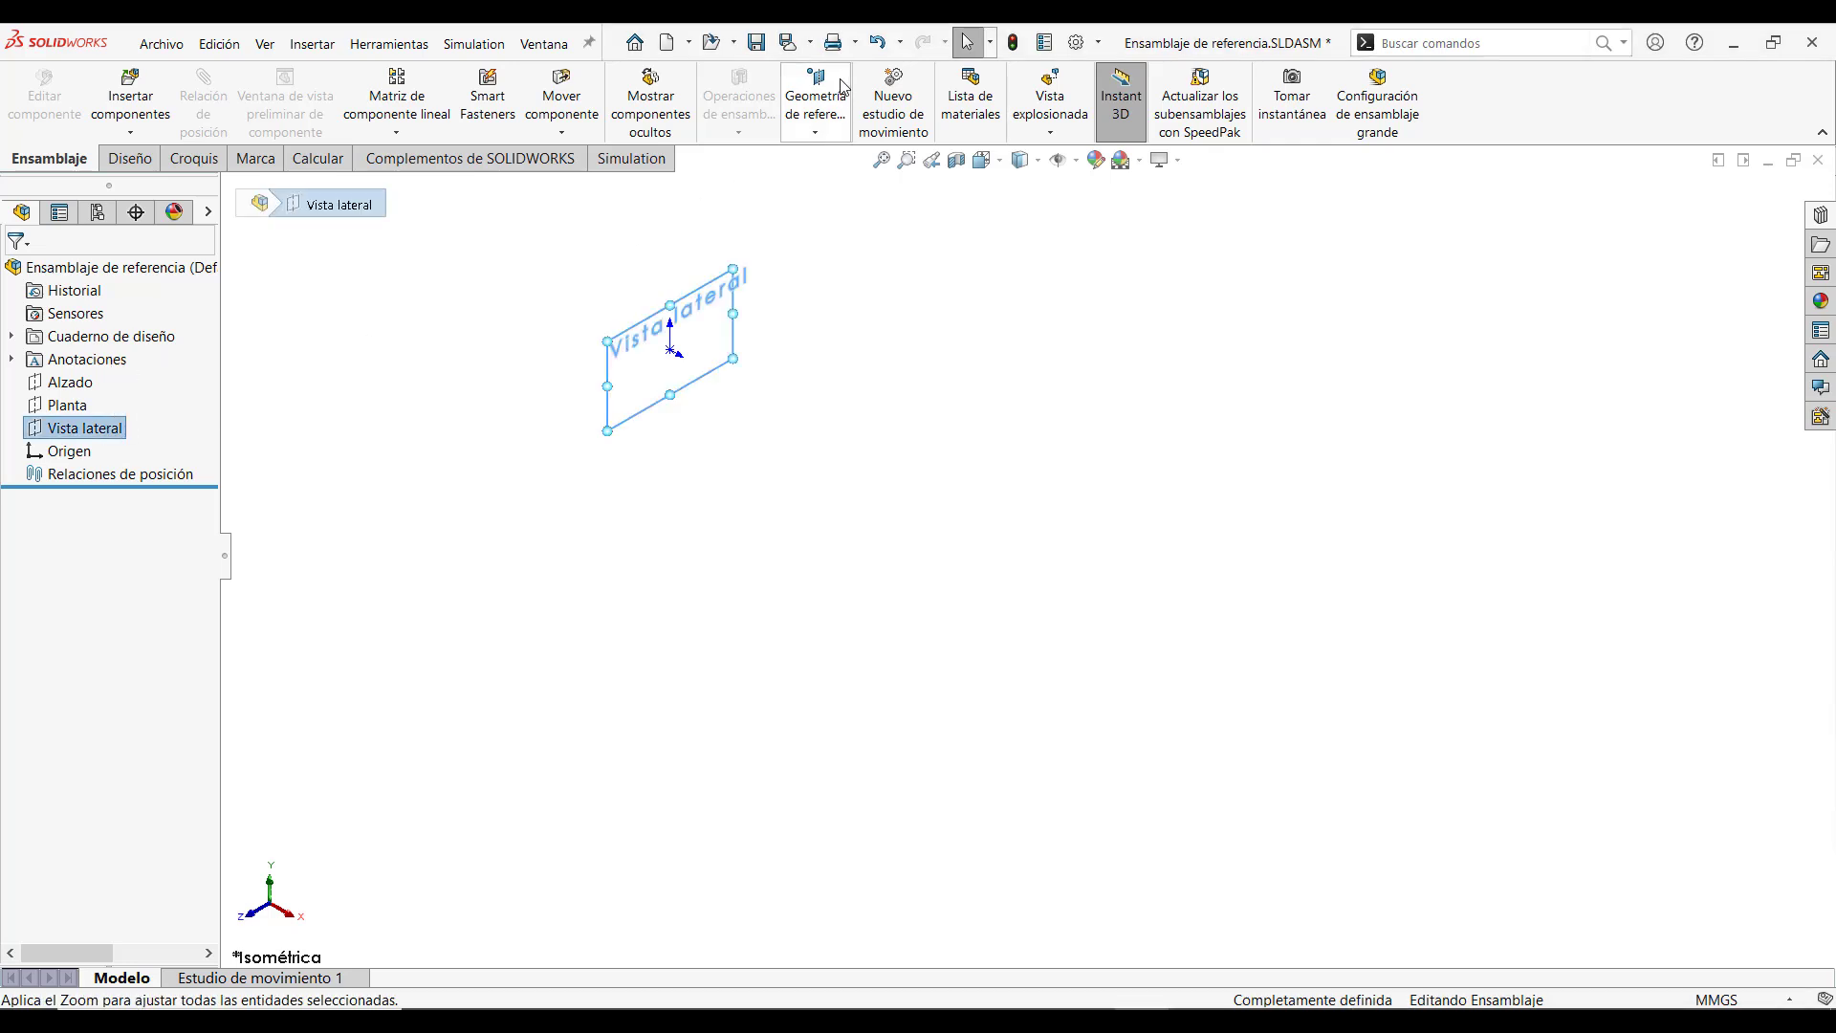
{"action": "left_click", "coordinate": [829, 140]}
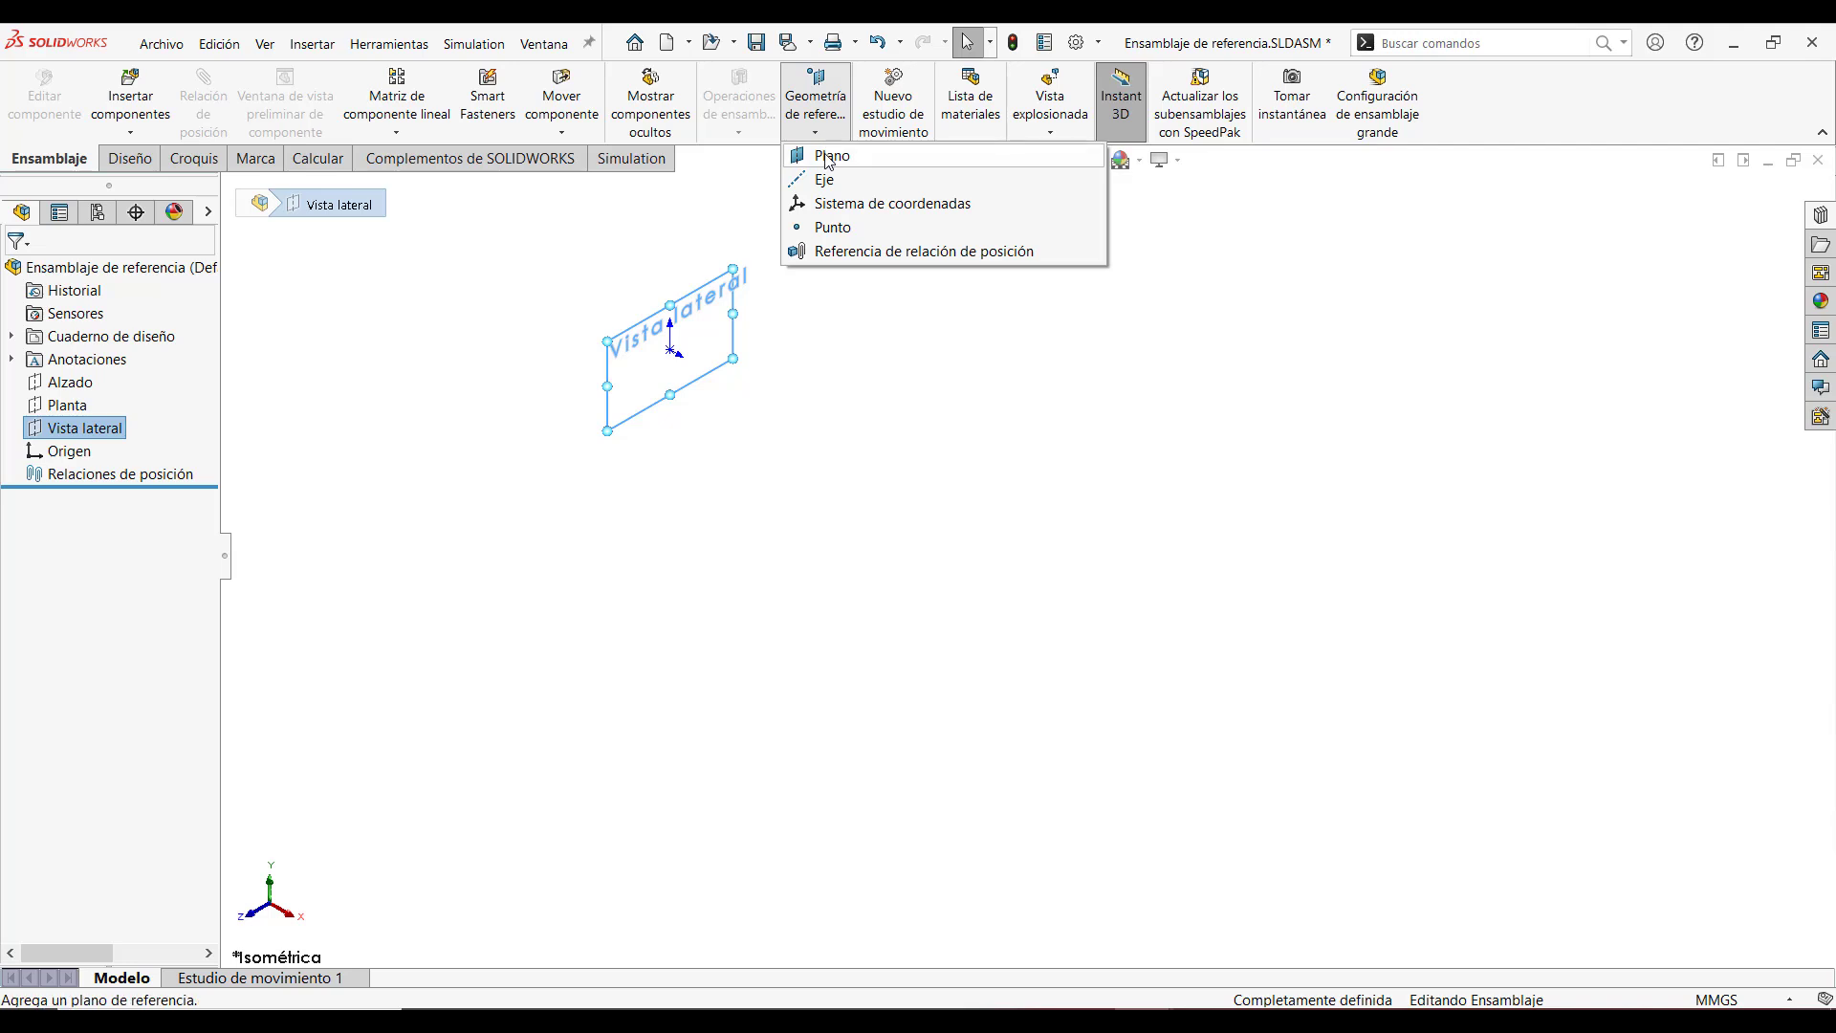
{"action": "left_click", "coordinate": [830, 153]}
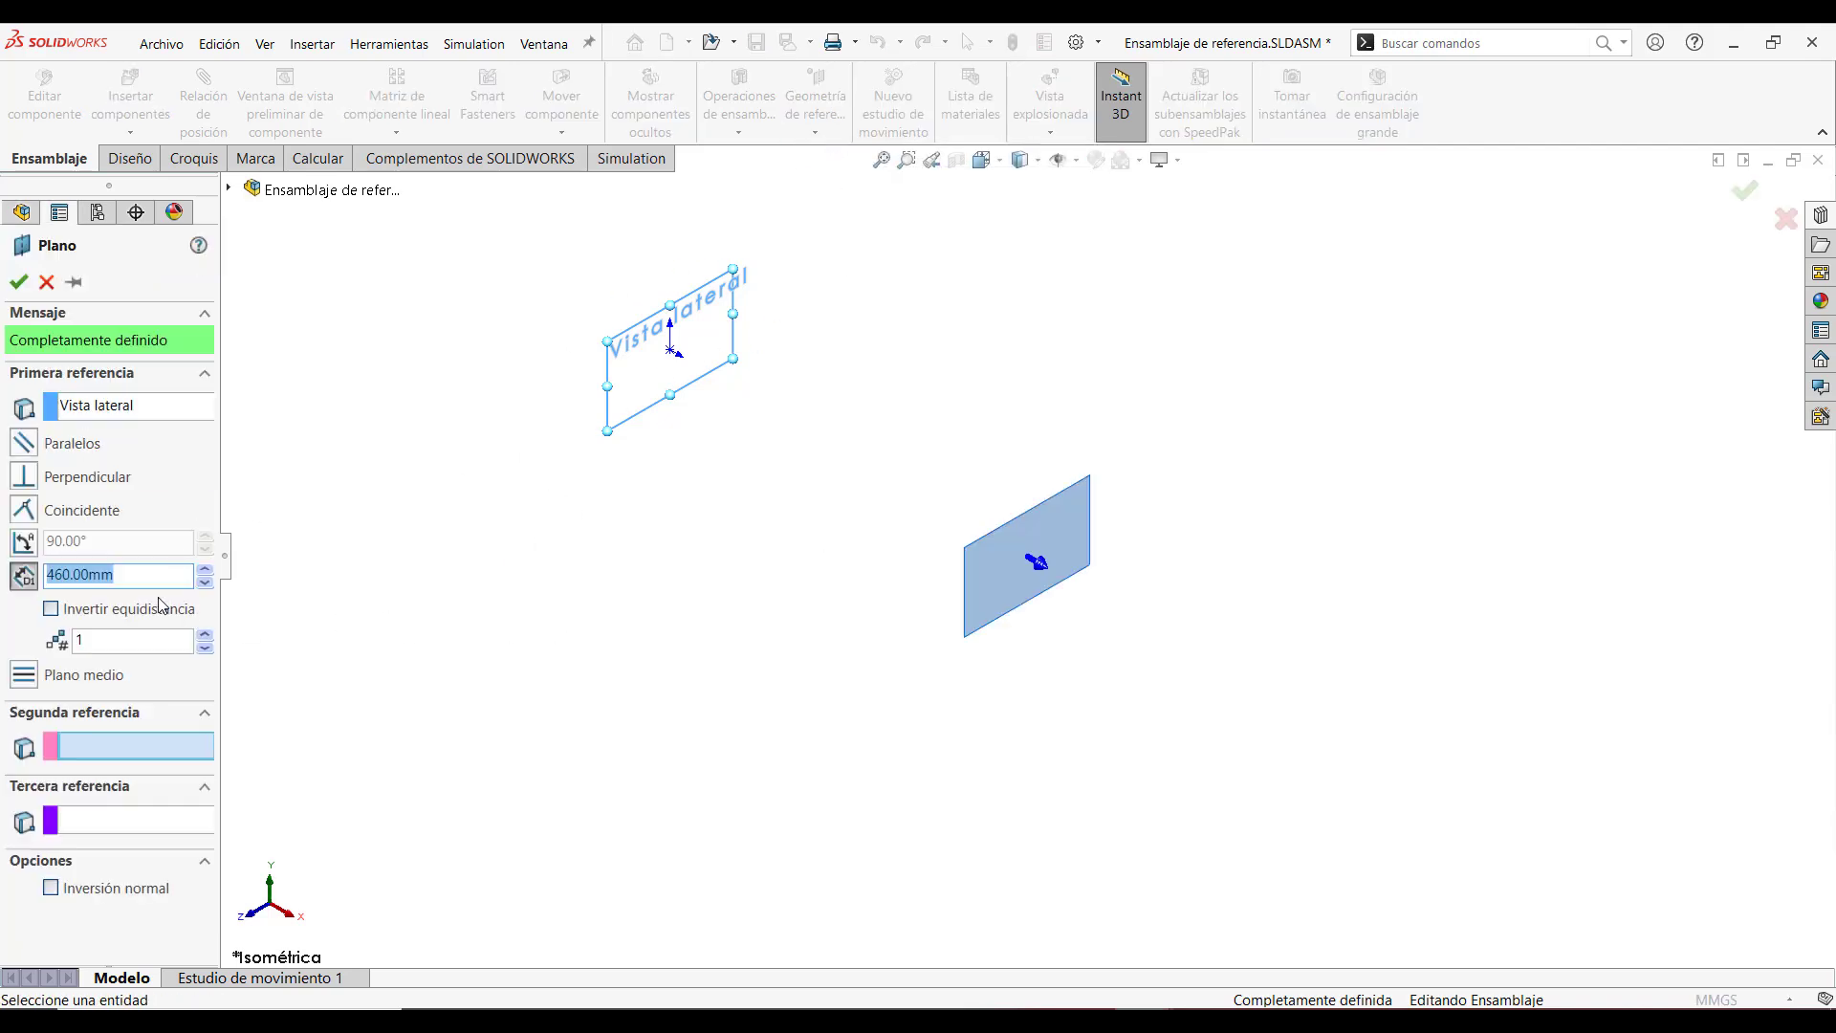
{"action": "left_click", "coordinate": [18, 281]}
{"action": "left_click", "coordinate": [427, 522]}
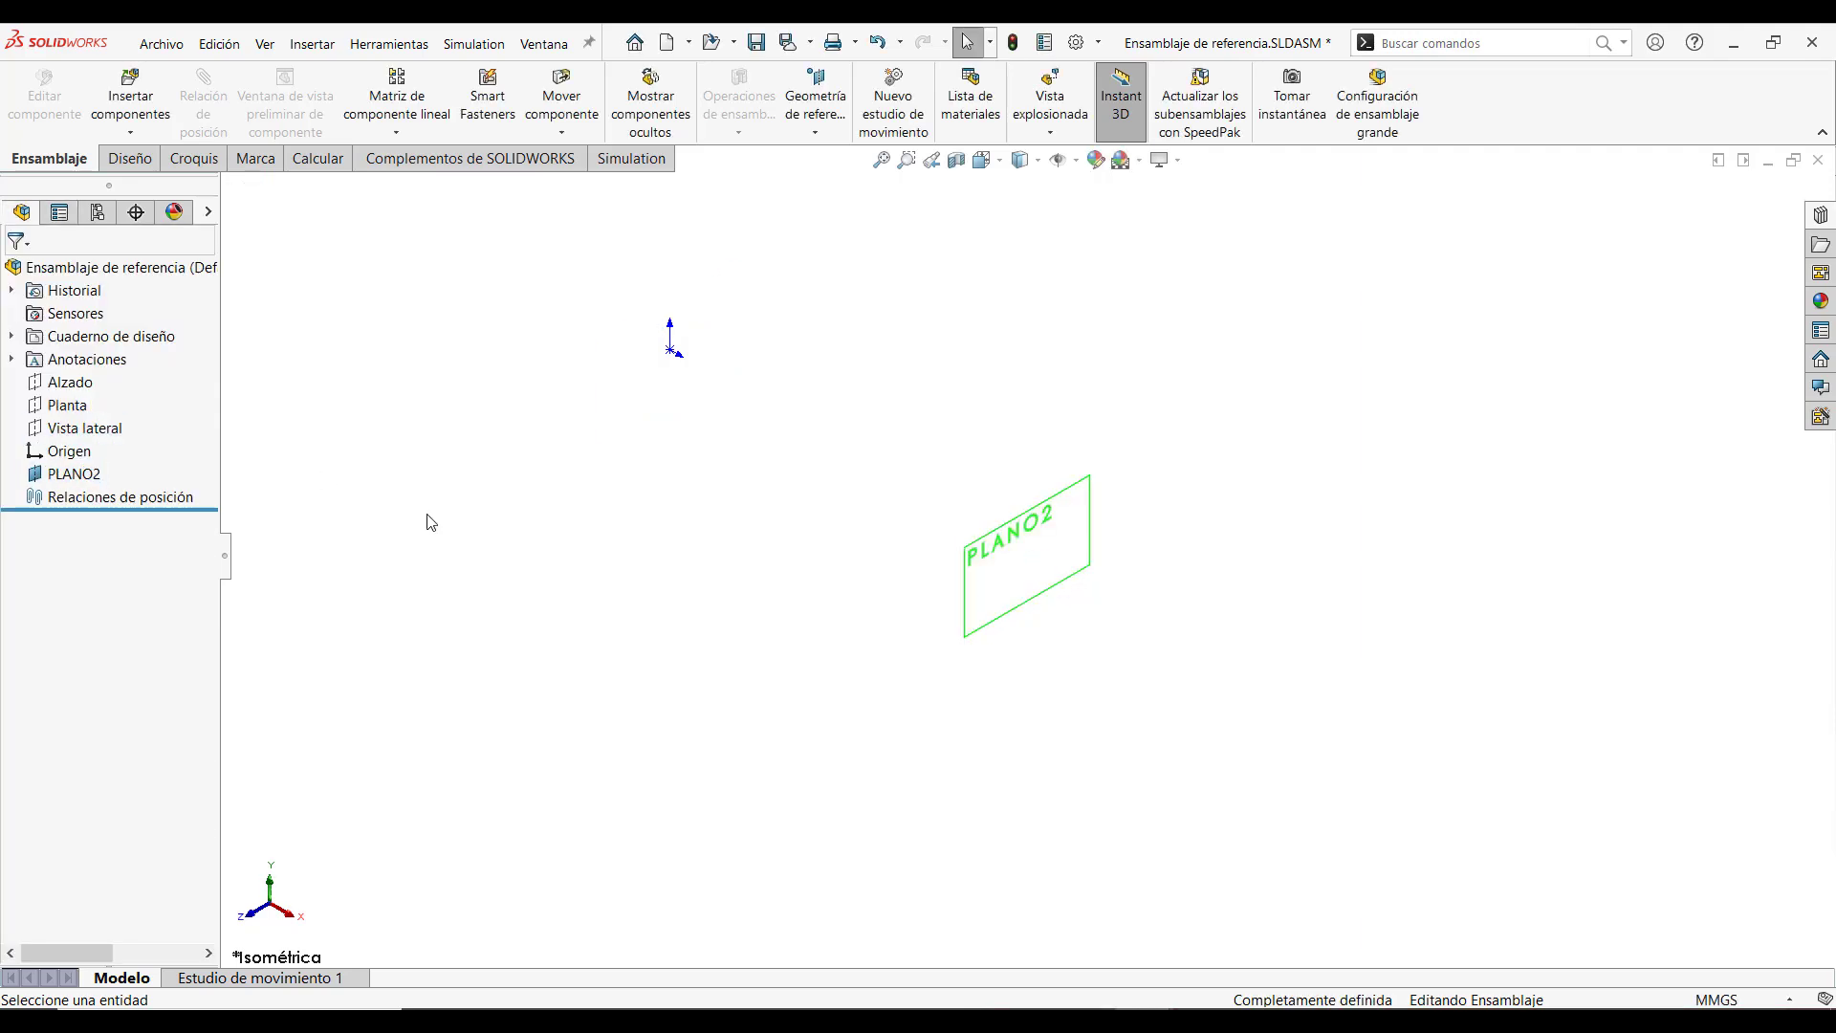
Rename the assembly's offset plane as "Plano de referencia"
{"action": "left_click", "coordinate": [72, 475]}
{"action": "left_click", "coordinate": [77, 474]}
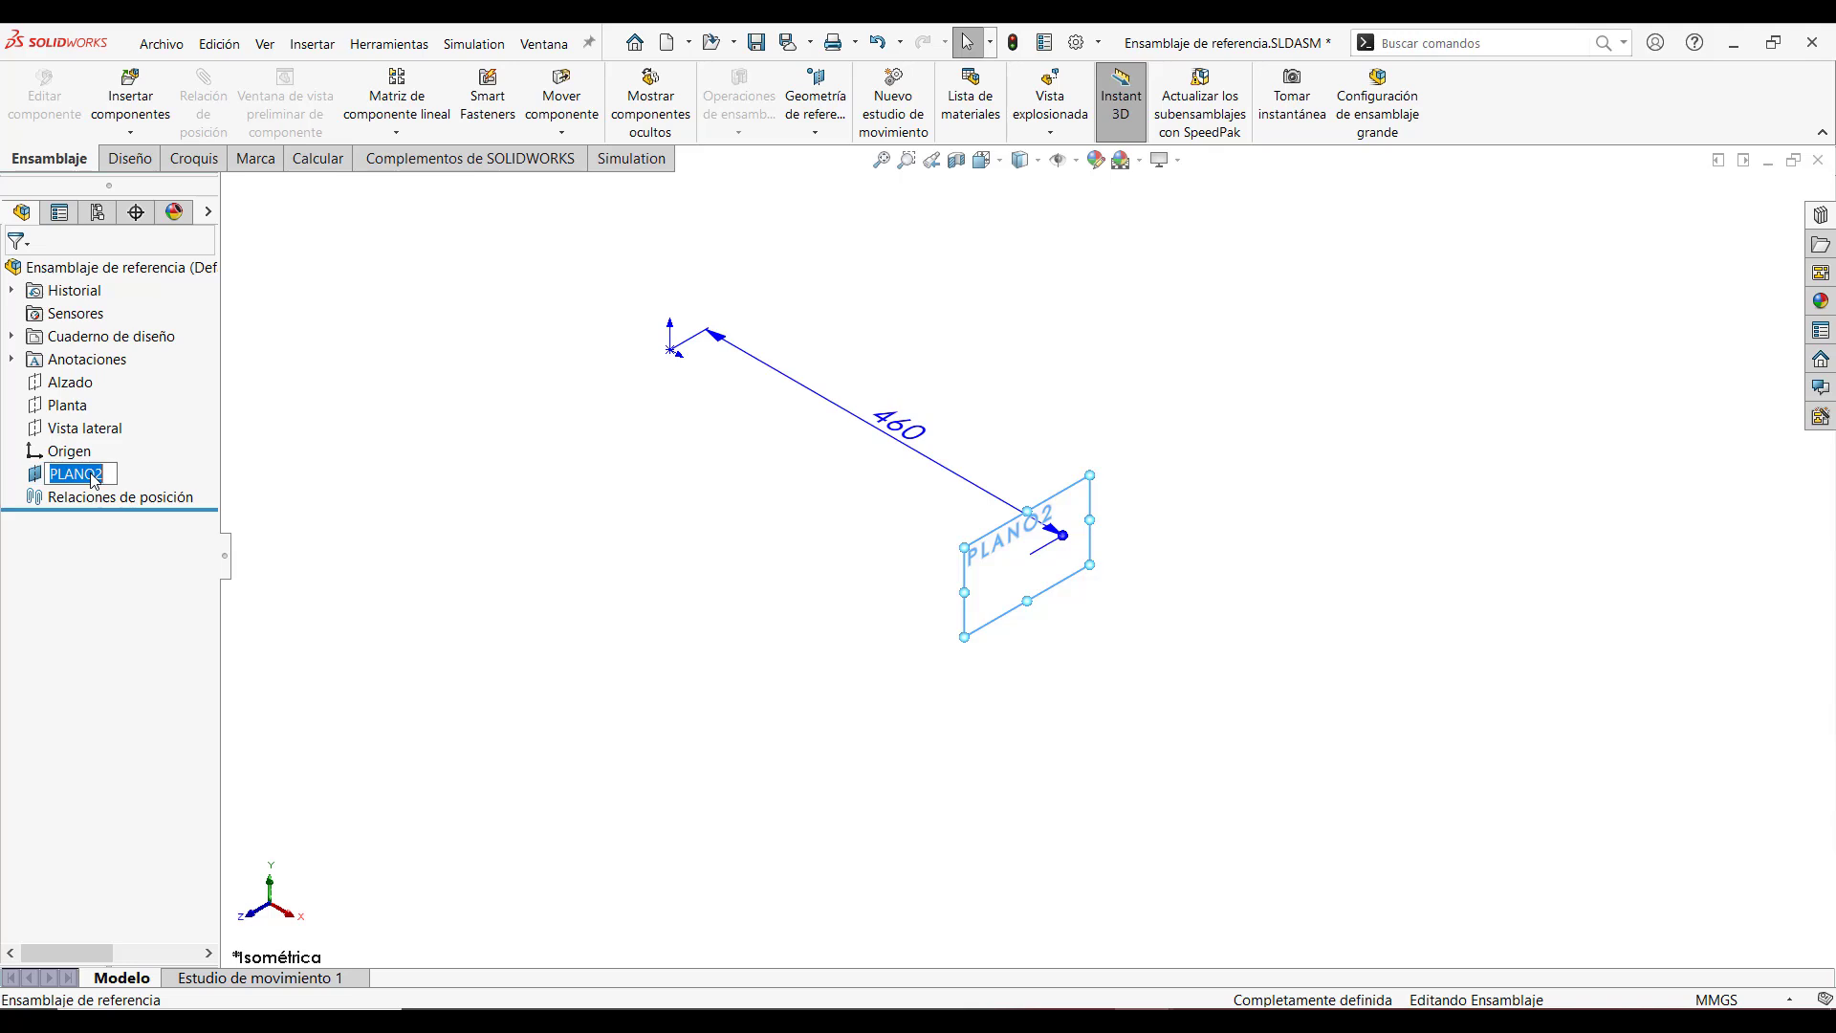
{"action": "type", "text": "Plano de referenica"}
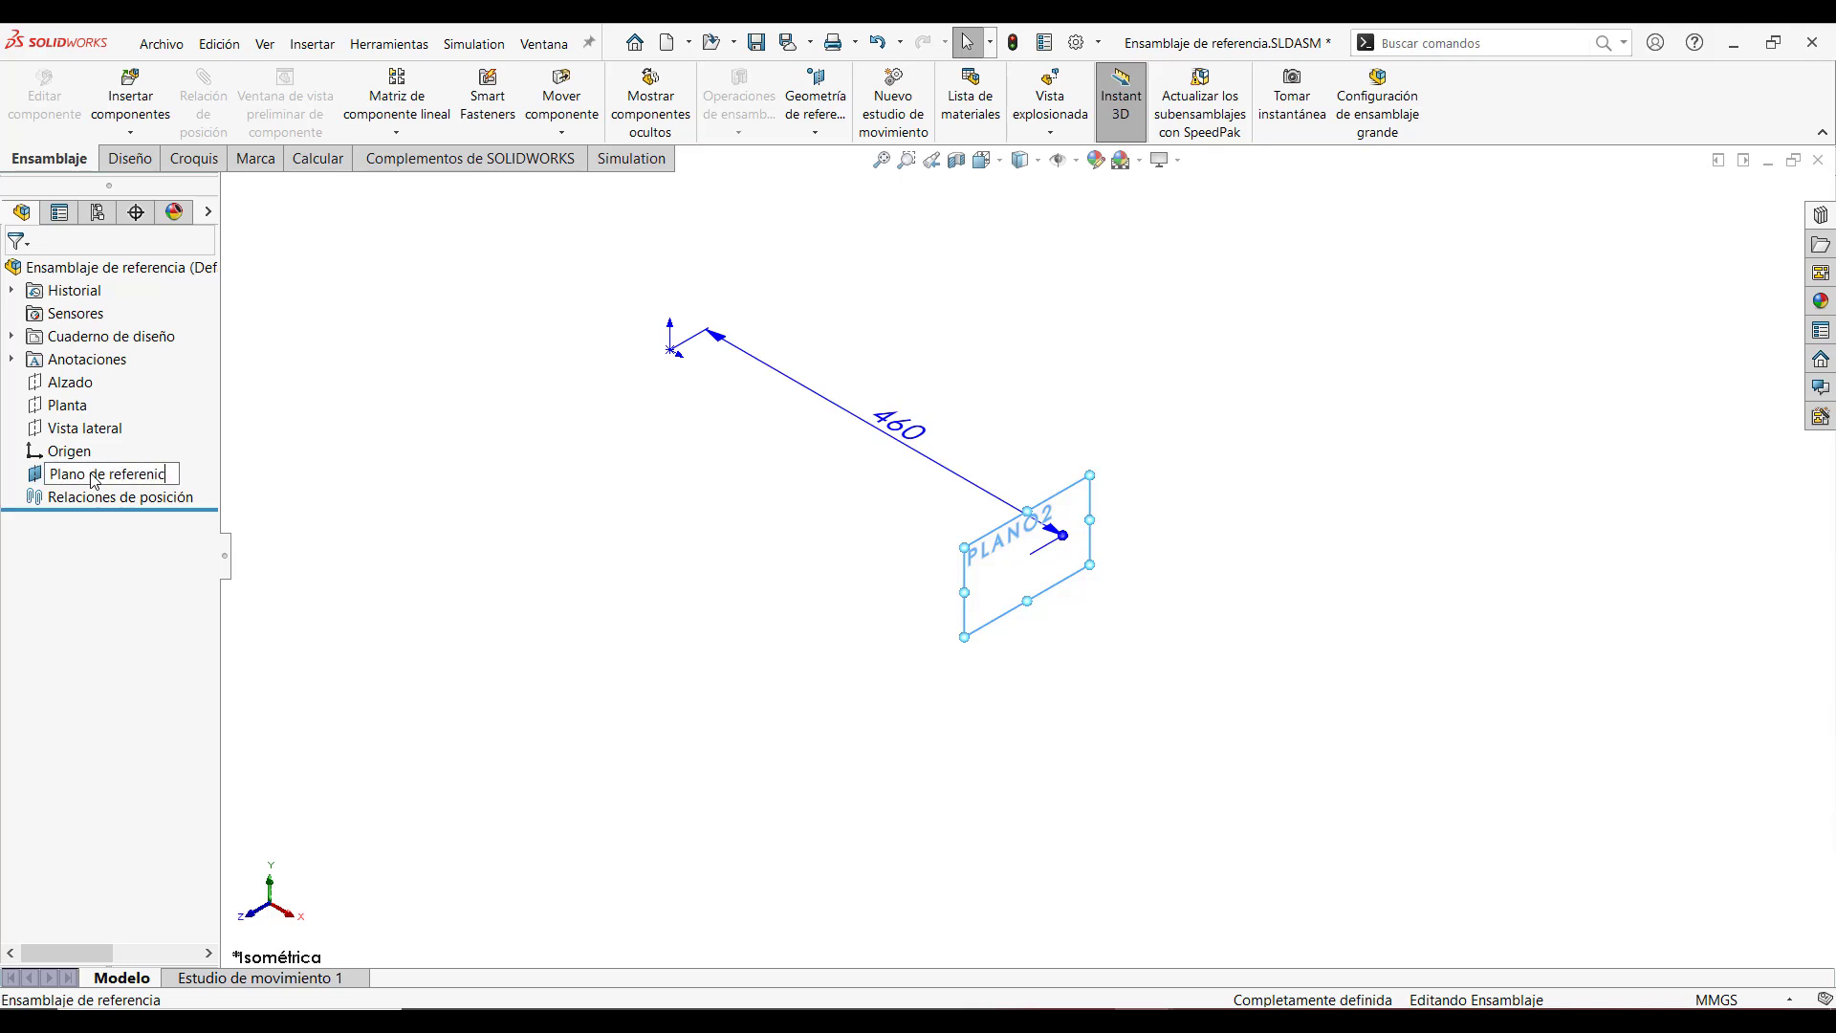
{"action": "key", "text": "BackSpace"}
{"action": "key", "text": "BackSpace"}
{"action": "key", "text": "BackSpace"}
{"action": "type", "text": "cia"}
{"action": "left_click", "coordinate": [410, 538]}
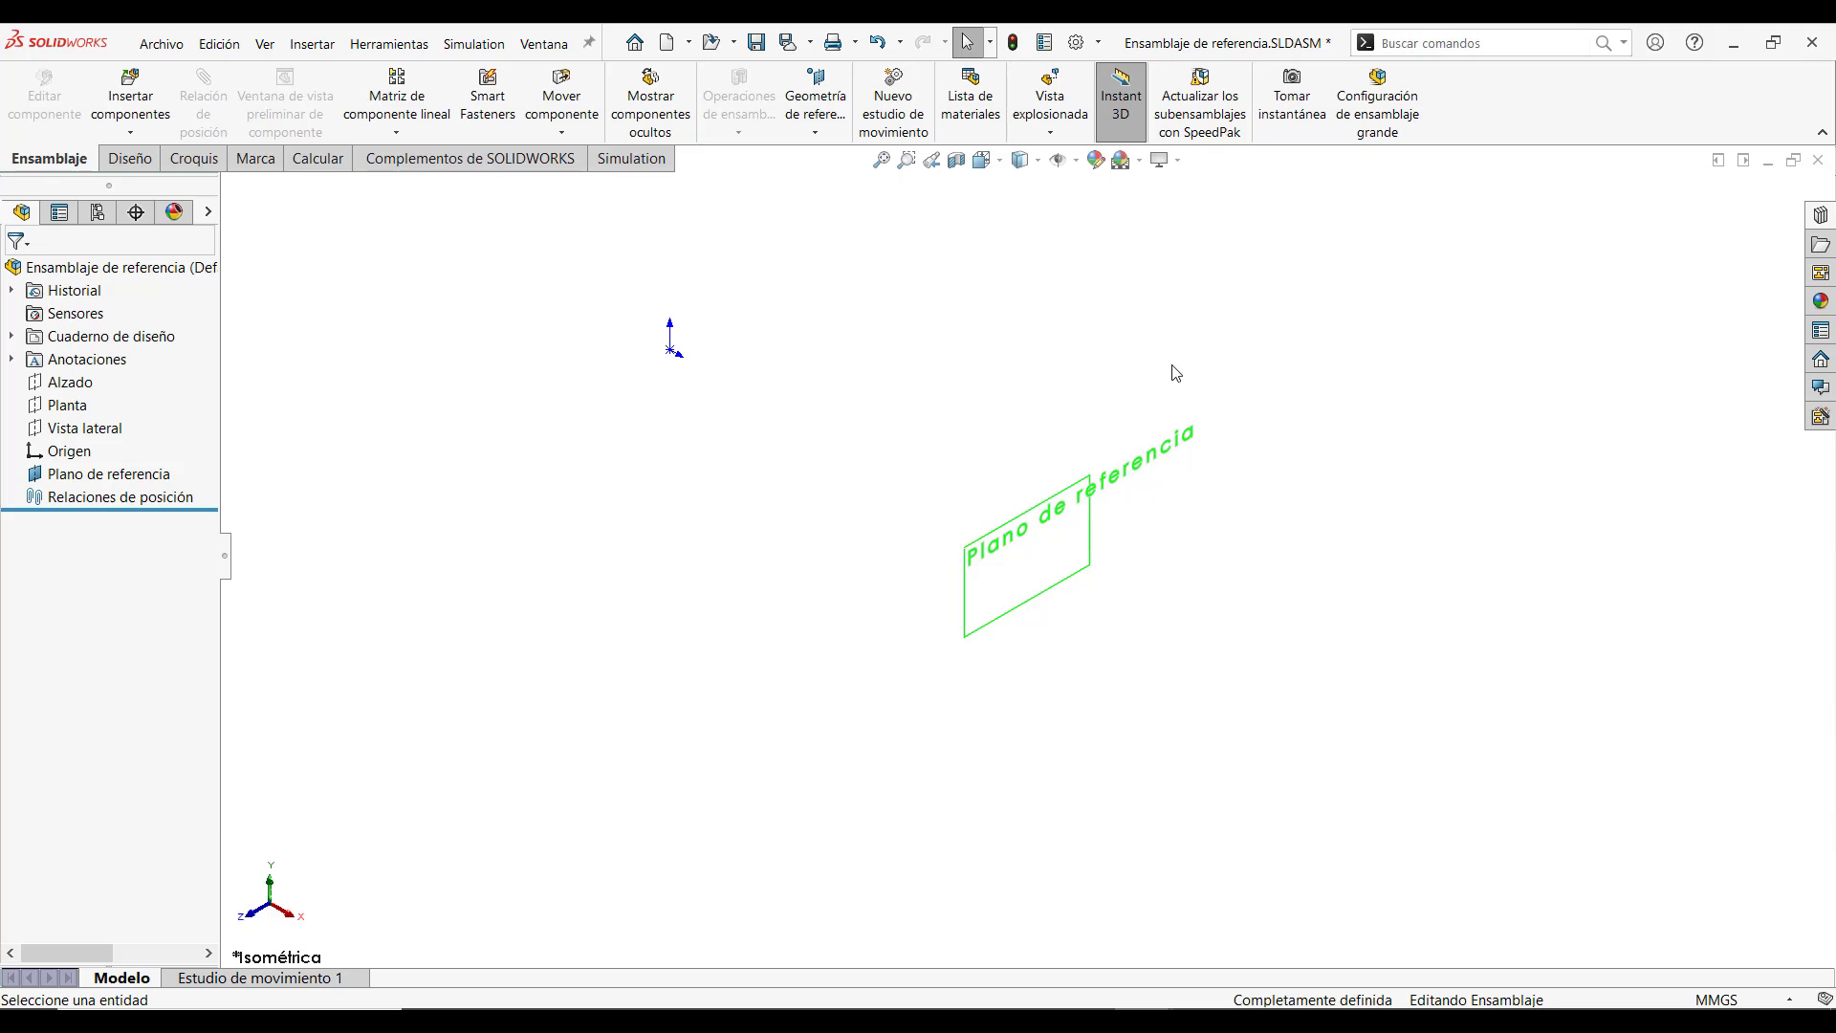
Insert the Fuelle Flexible part into the reference assembly, fixed at the assembly origin
{"action": "left_click", "coordinate": [158, 111]}
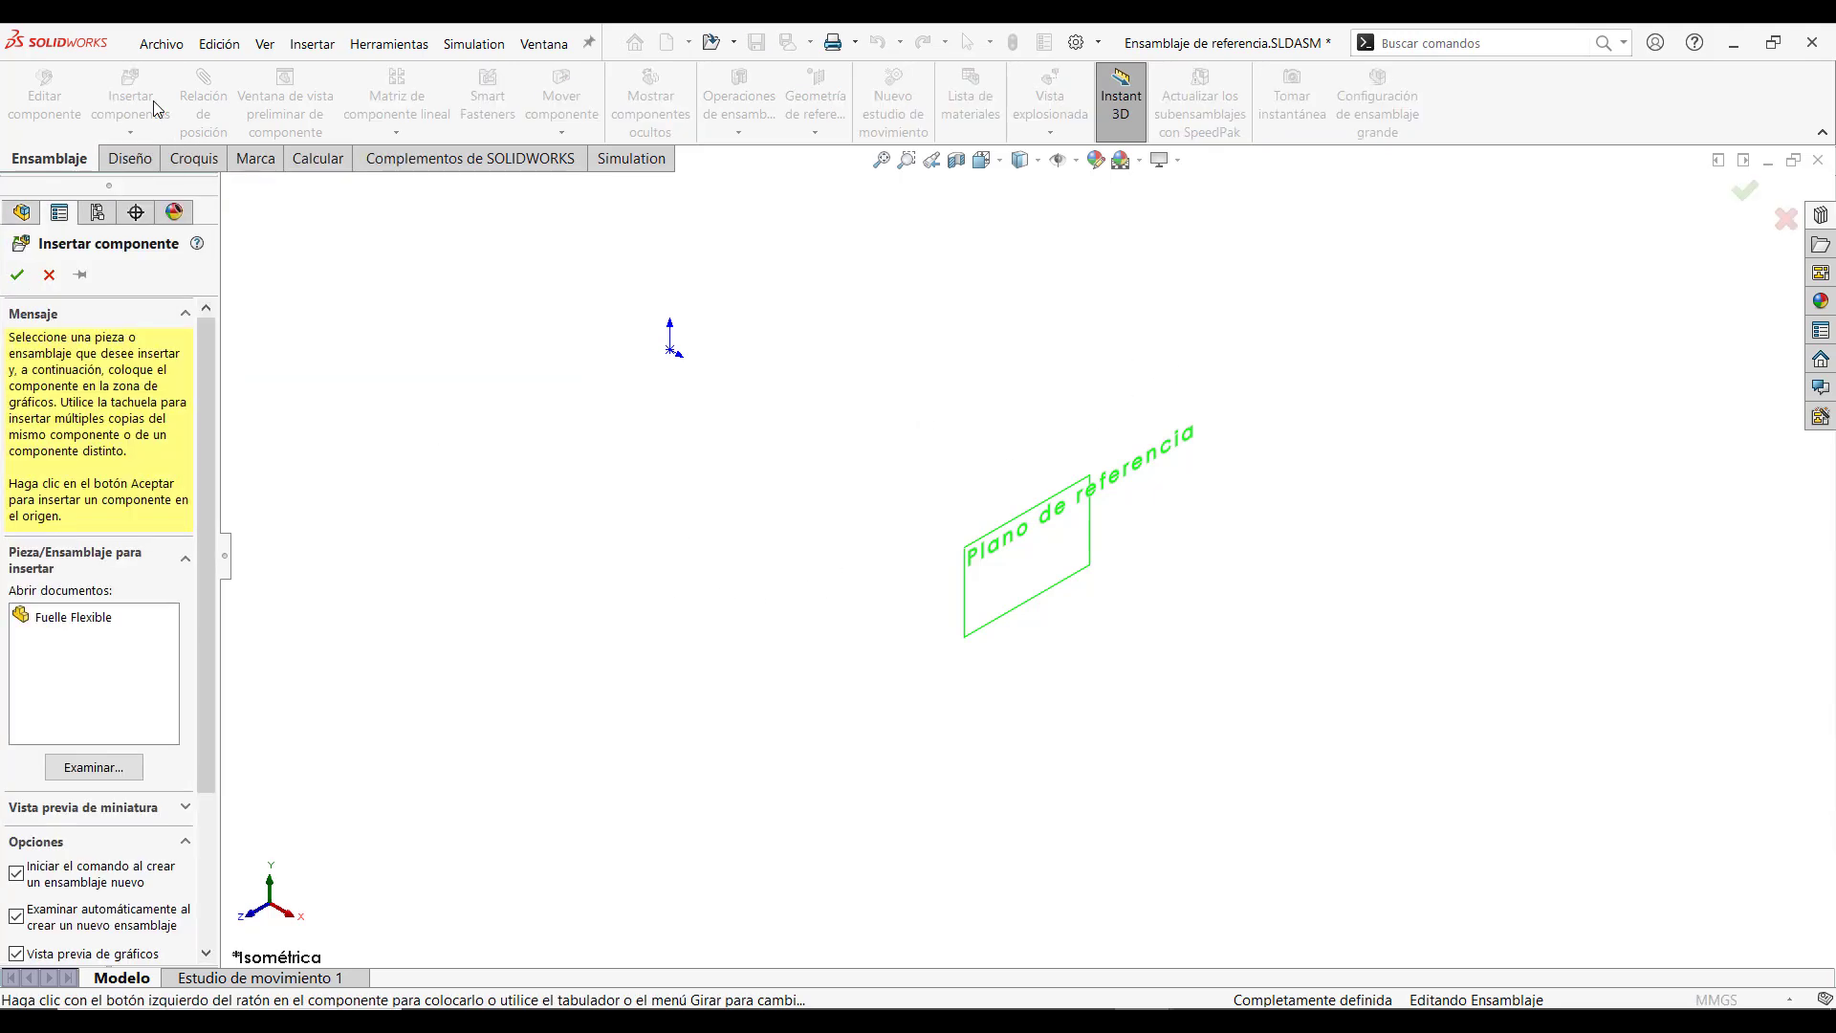
{"action": "left_click", "coordinate": [89, 618]}
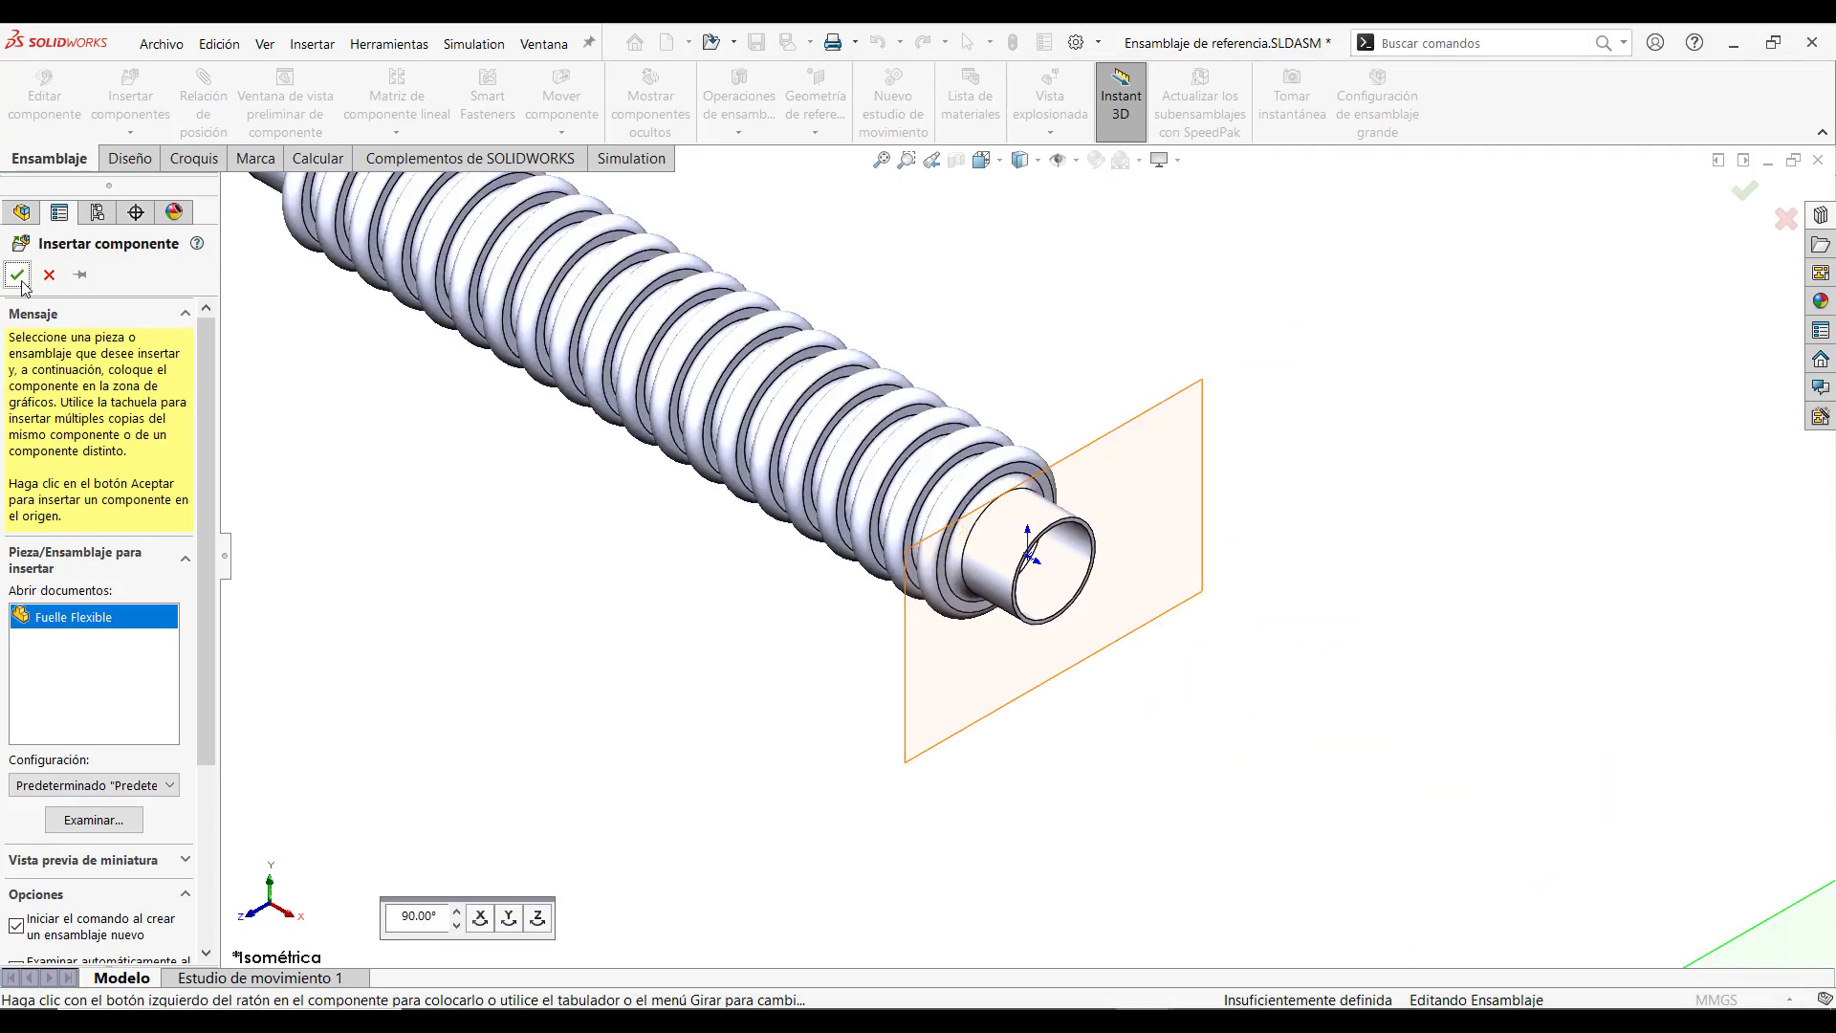
{"action": "left_click", "coordinate": [18, 277]}
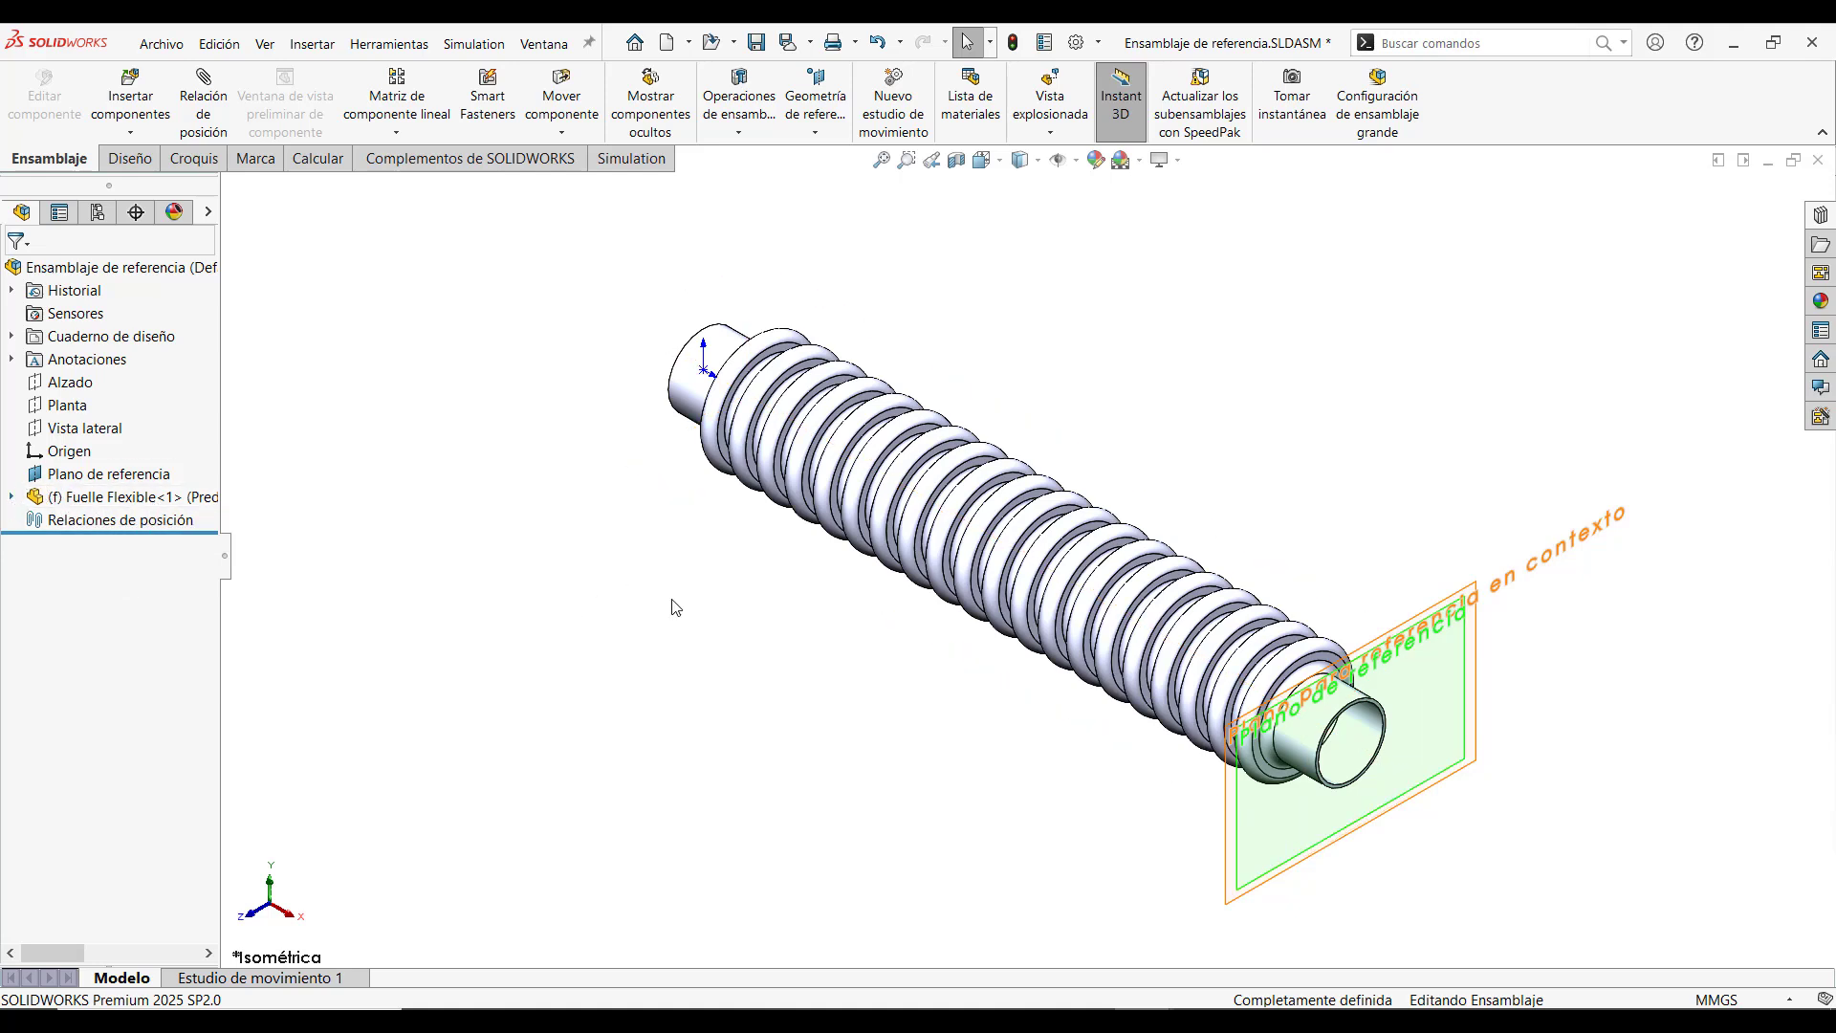
Expand the Fuelle Flexible component to show its features and start editing the part in the context of the assembly
{"action": "left_click", "coordinate": [11, 497]}
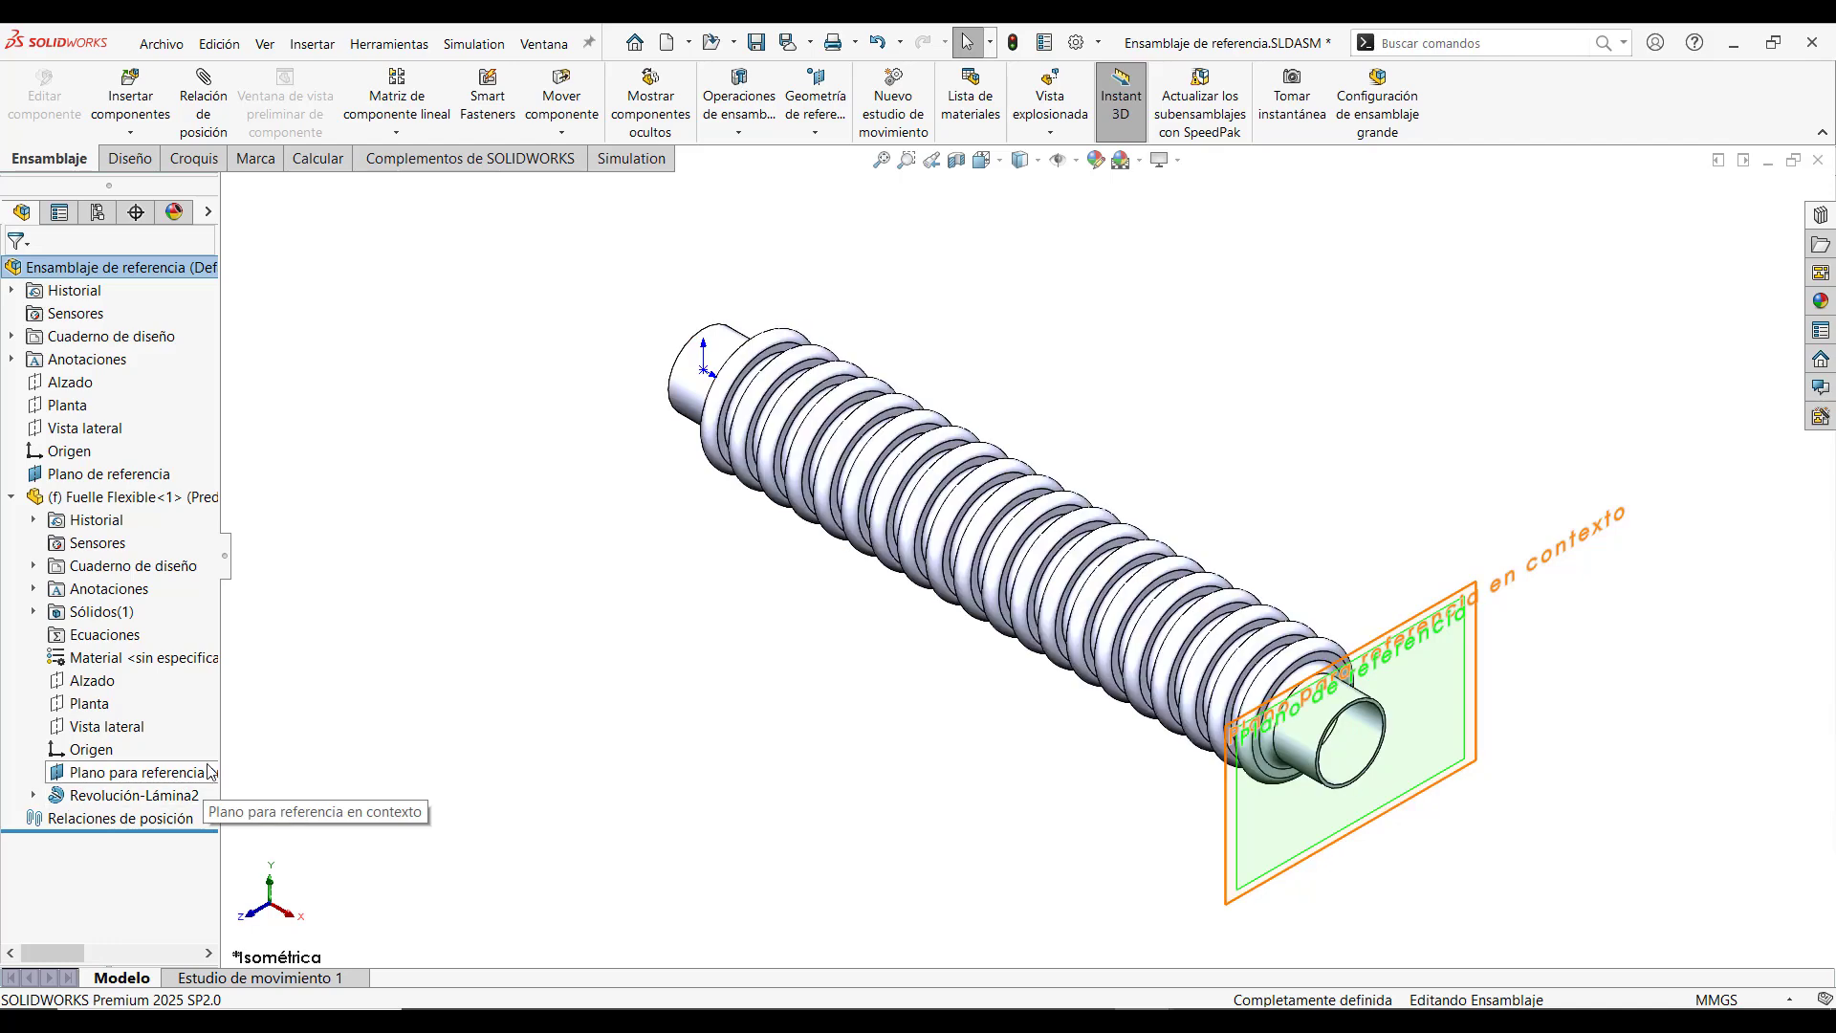
{"action": "left_click_drag", "start_coordinate": [225, 694], "coordinate": [387, 688]}
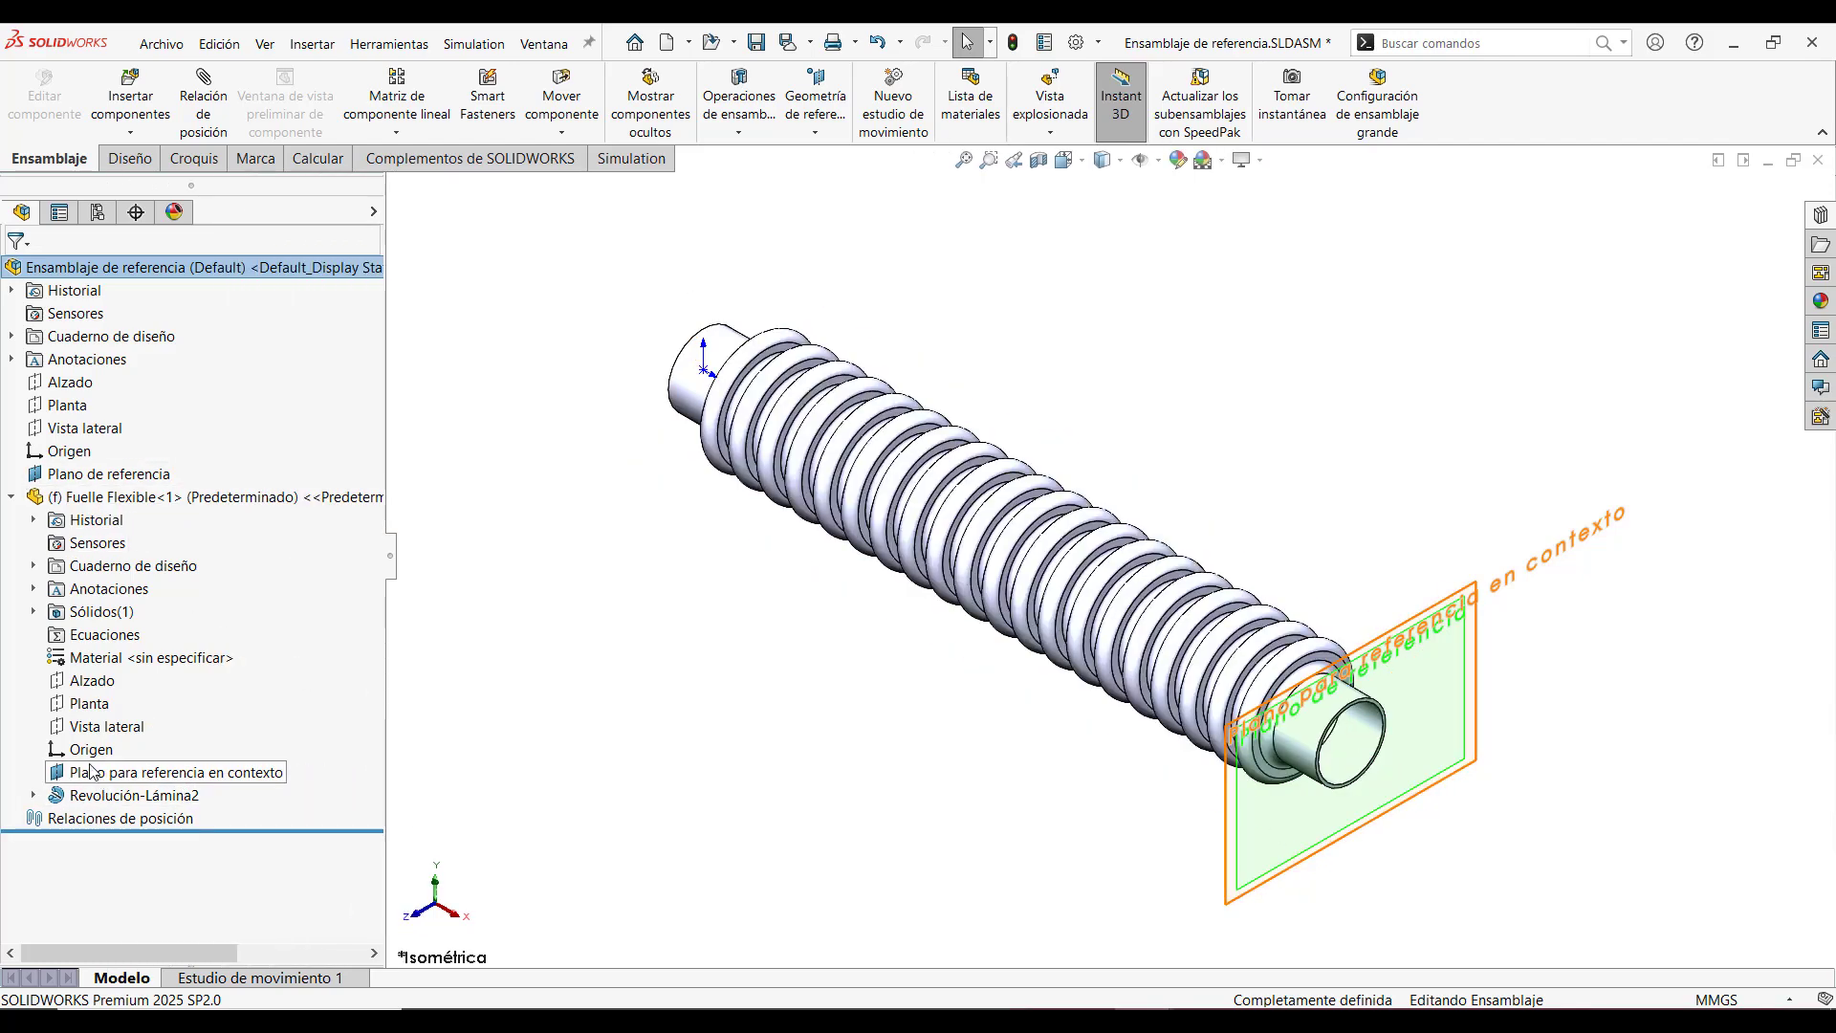
{"action": "mouse_move", "coordinate": [247, 785]}
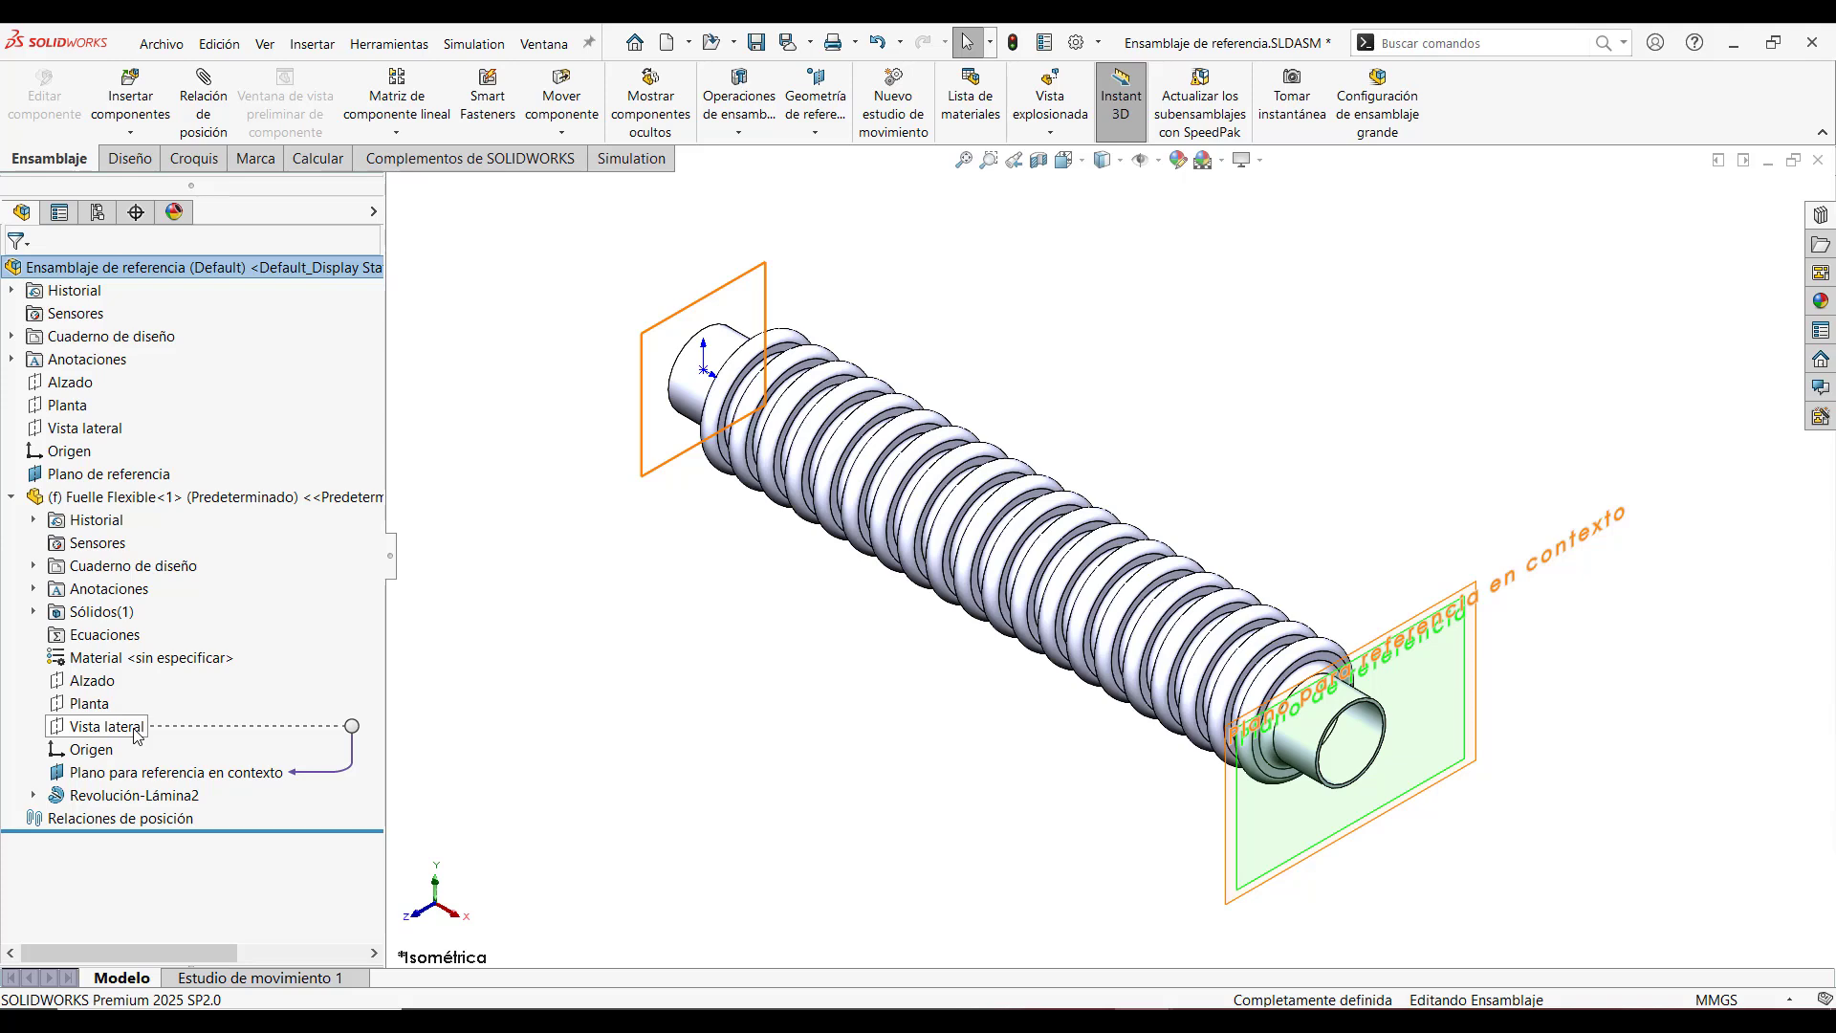
{"action": "mouse_move", "coordinate": [109, 776]}
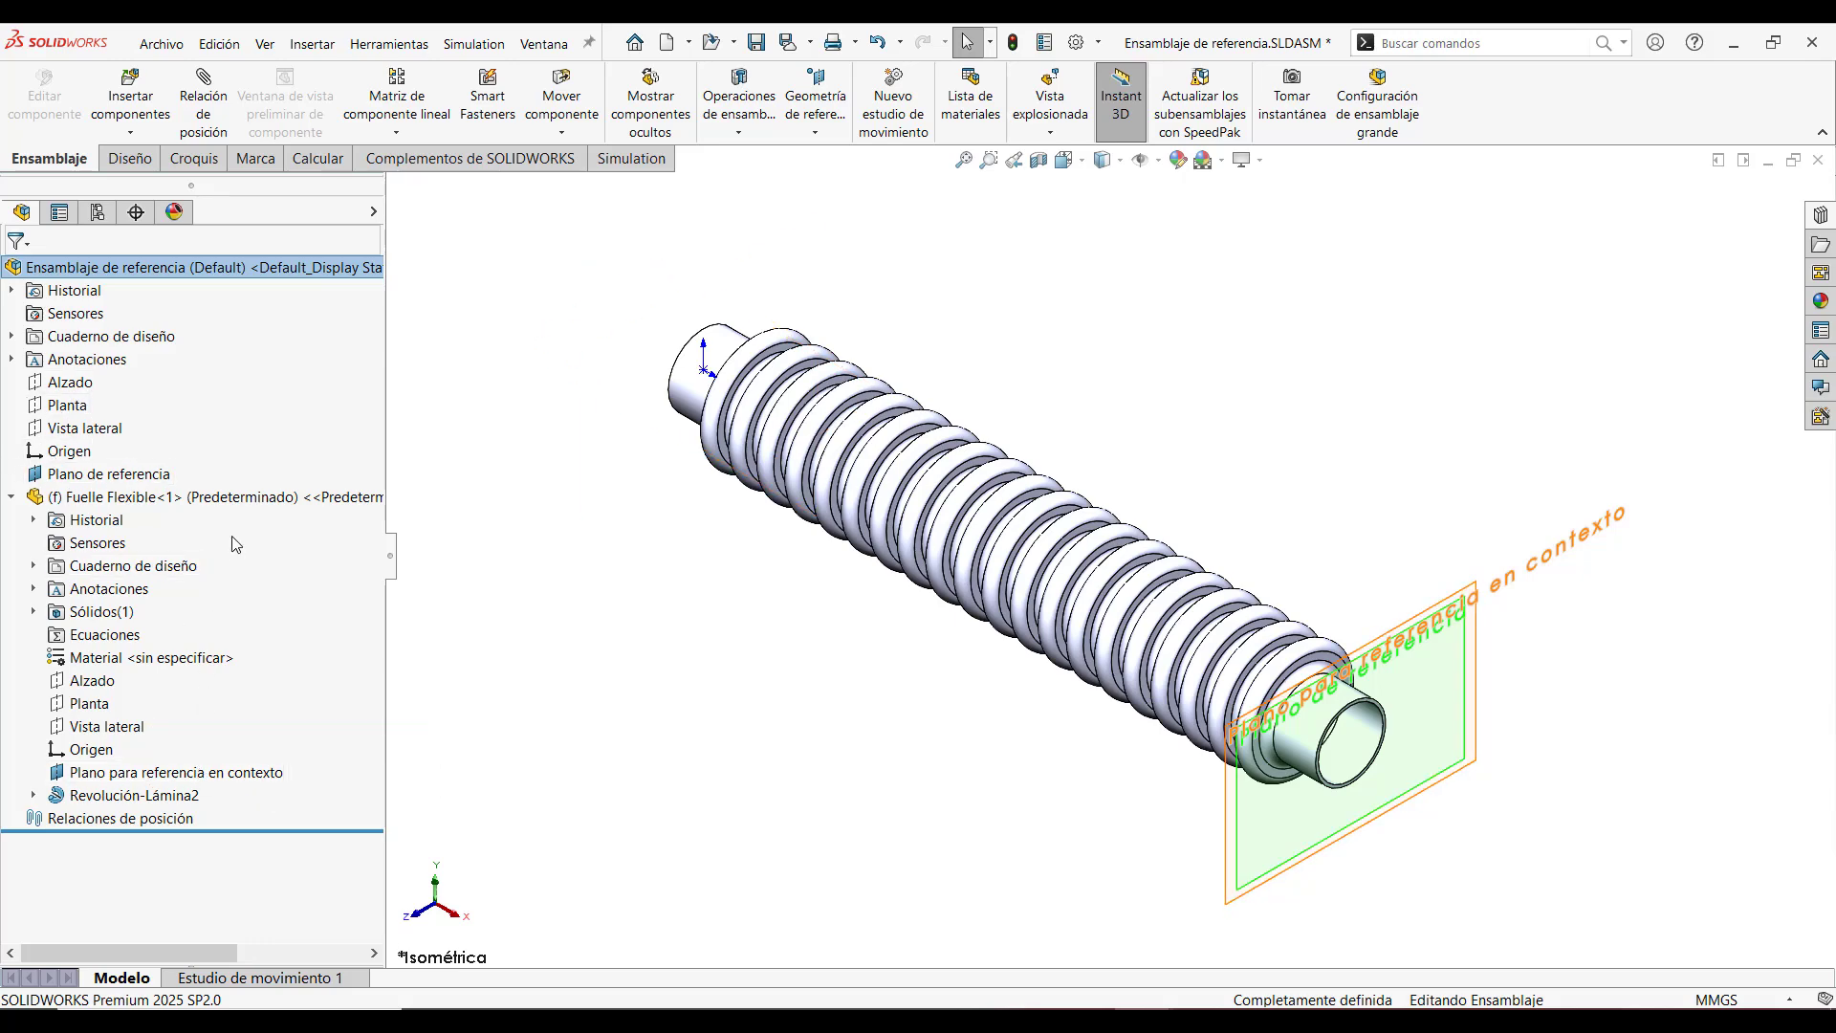
{"action": "right_click", "coordinate": [241, 507]}
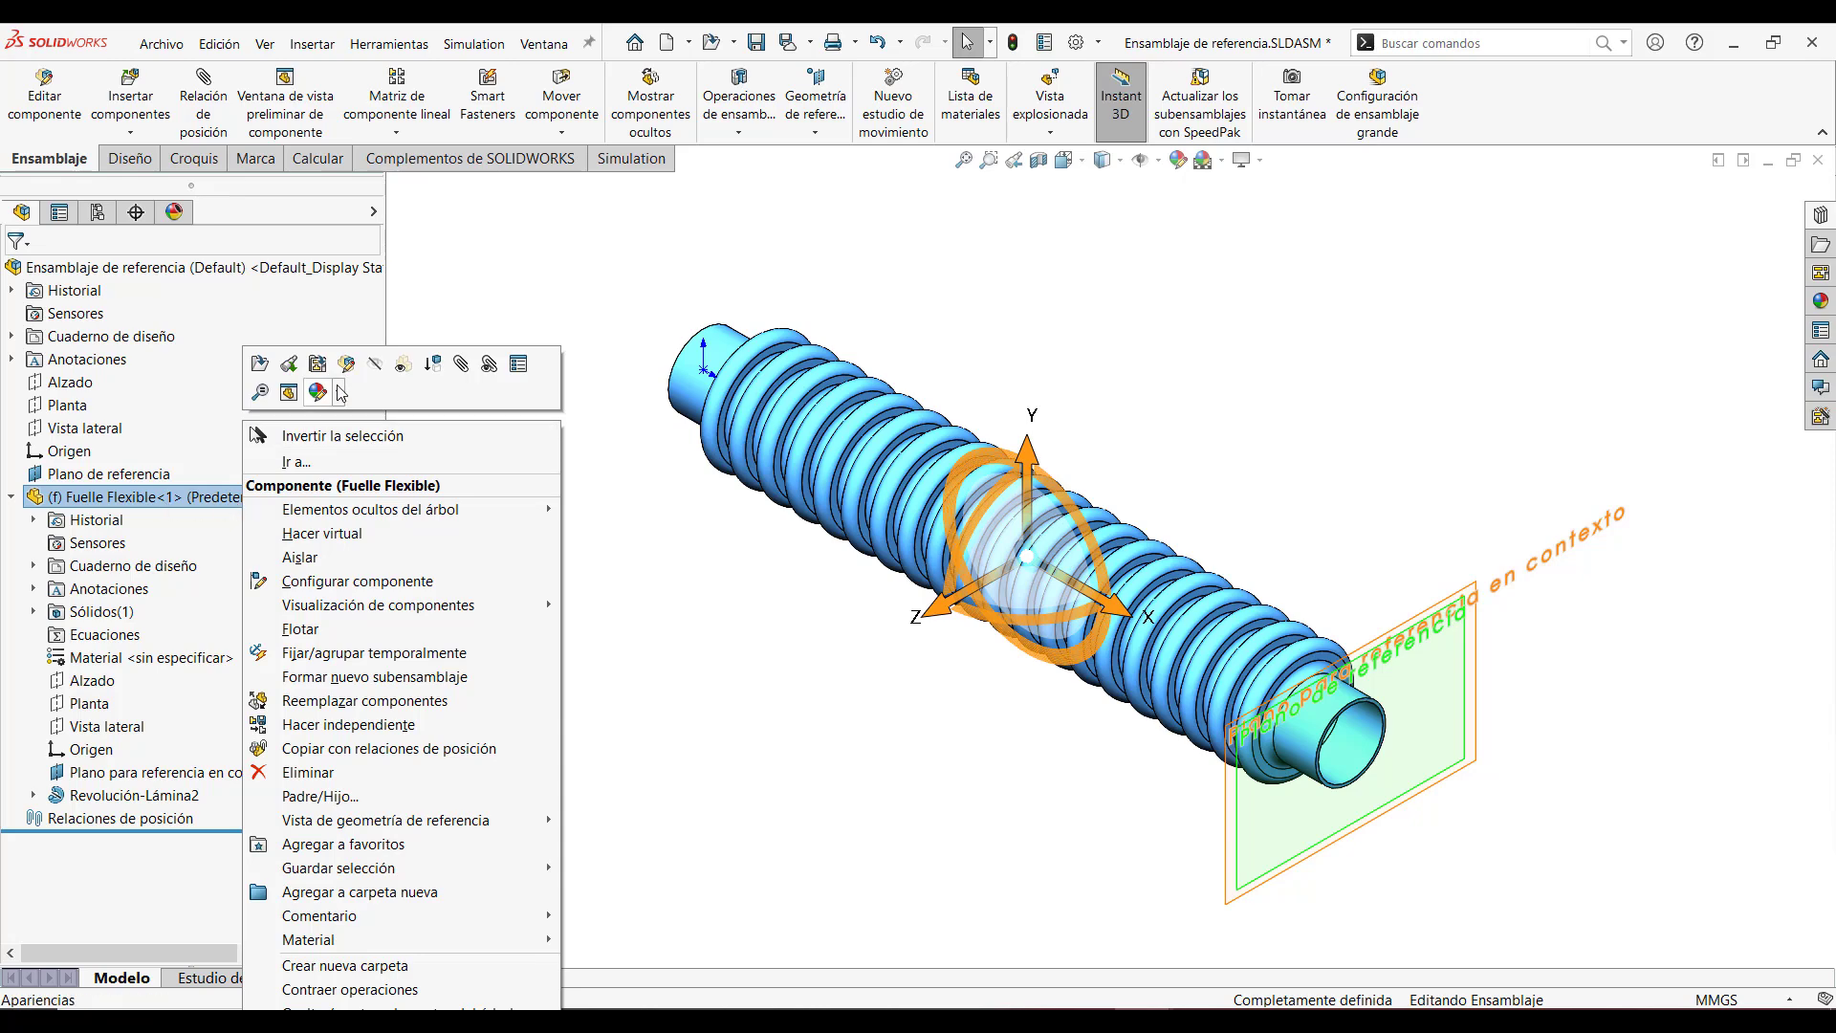
{"action": "left_click", "coordinate": [287, 391]}
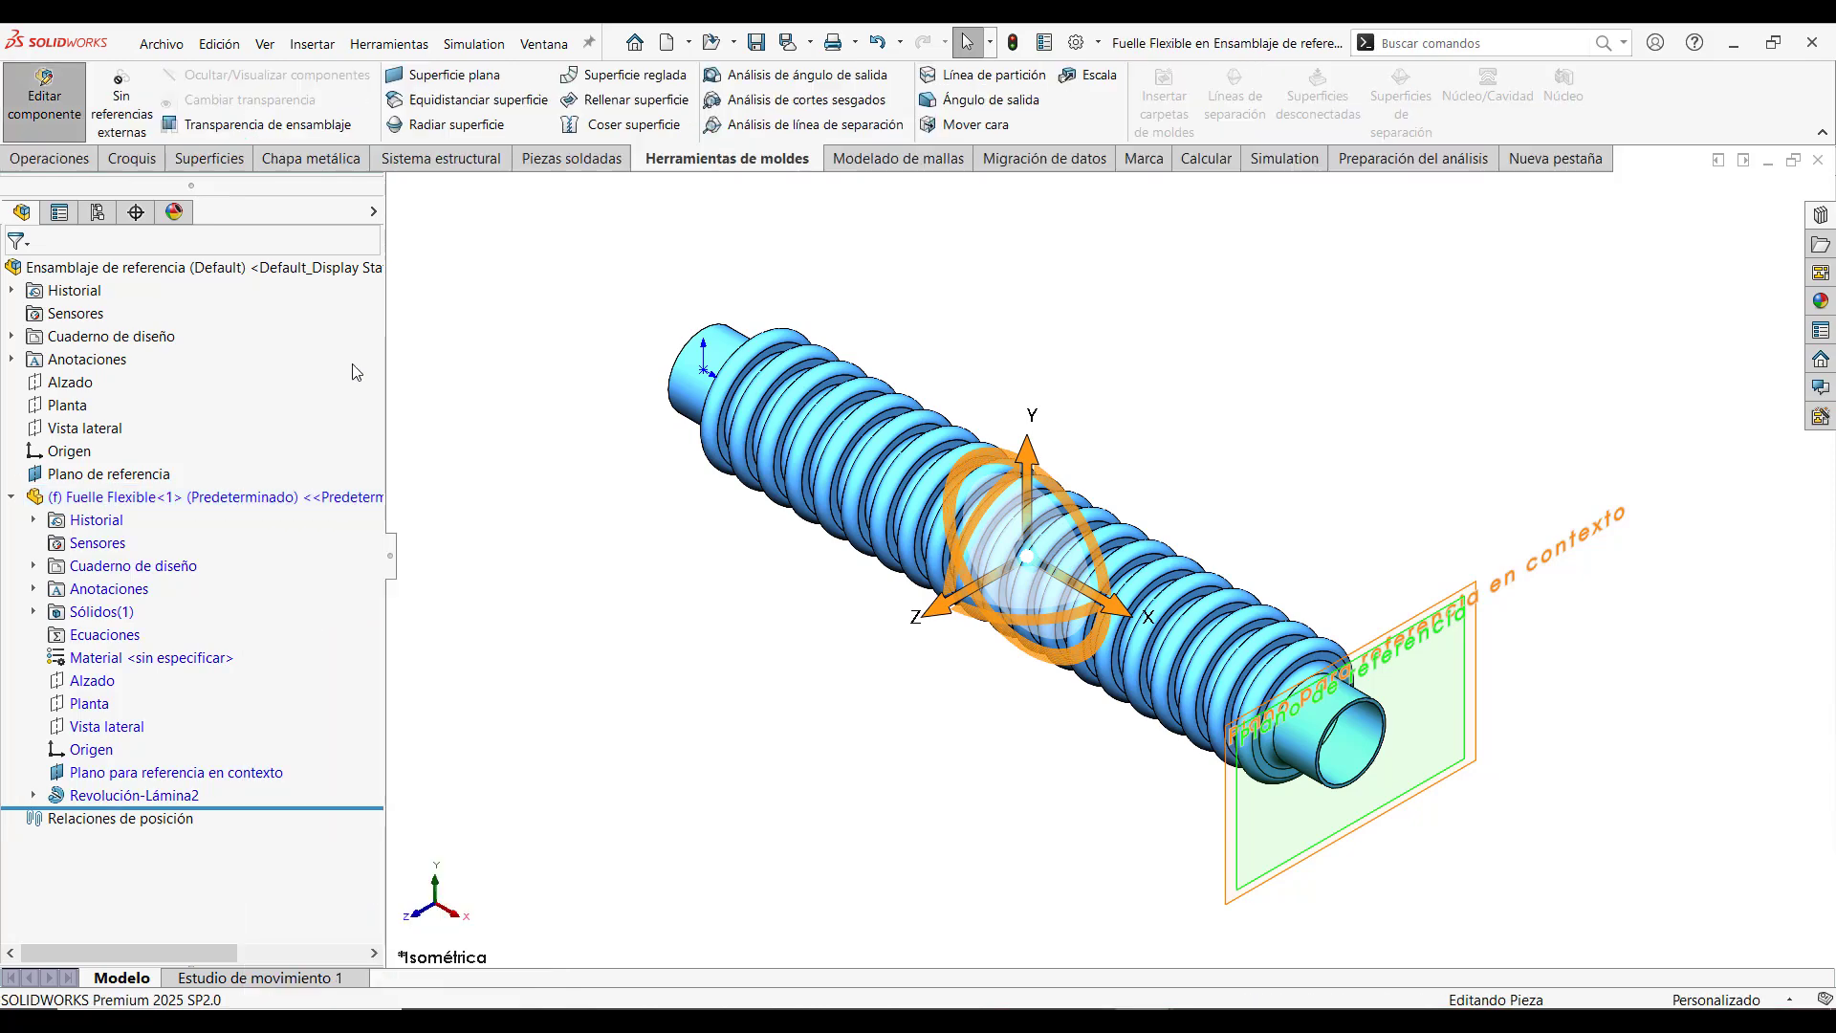
Redefine the bellows' "Plano para referencia en contexto" as coincident with the assembly's "Plano de referencia" instead of offset from Vista lateral
{"action": "right_click", "coordinate": [212, 773]}
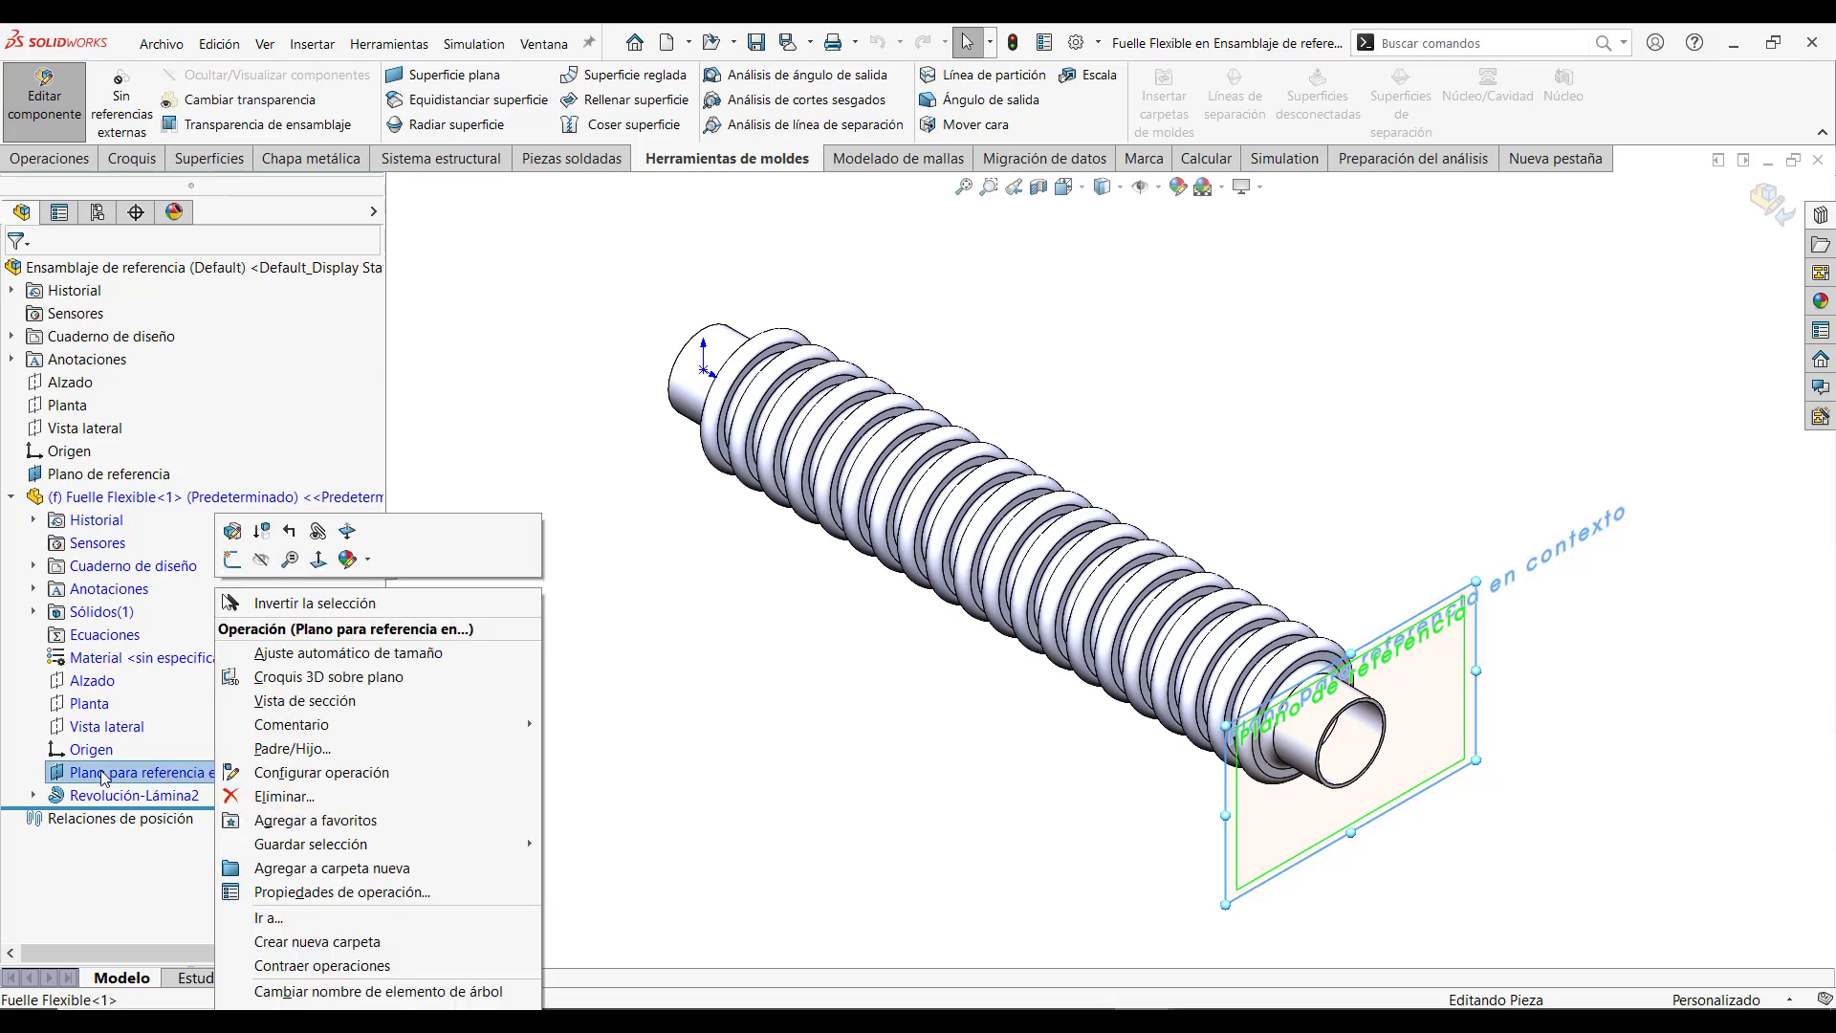
{"action": "left_click", "coordinate": [233, 531]}
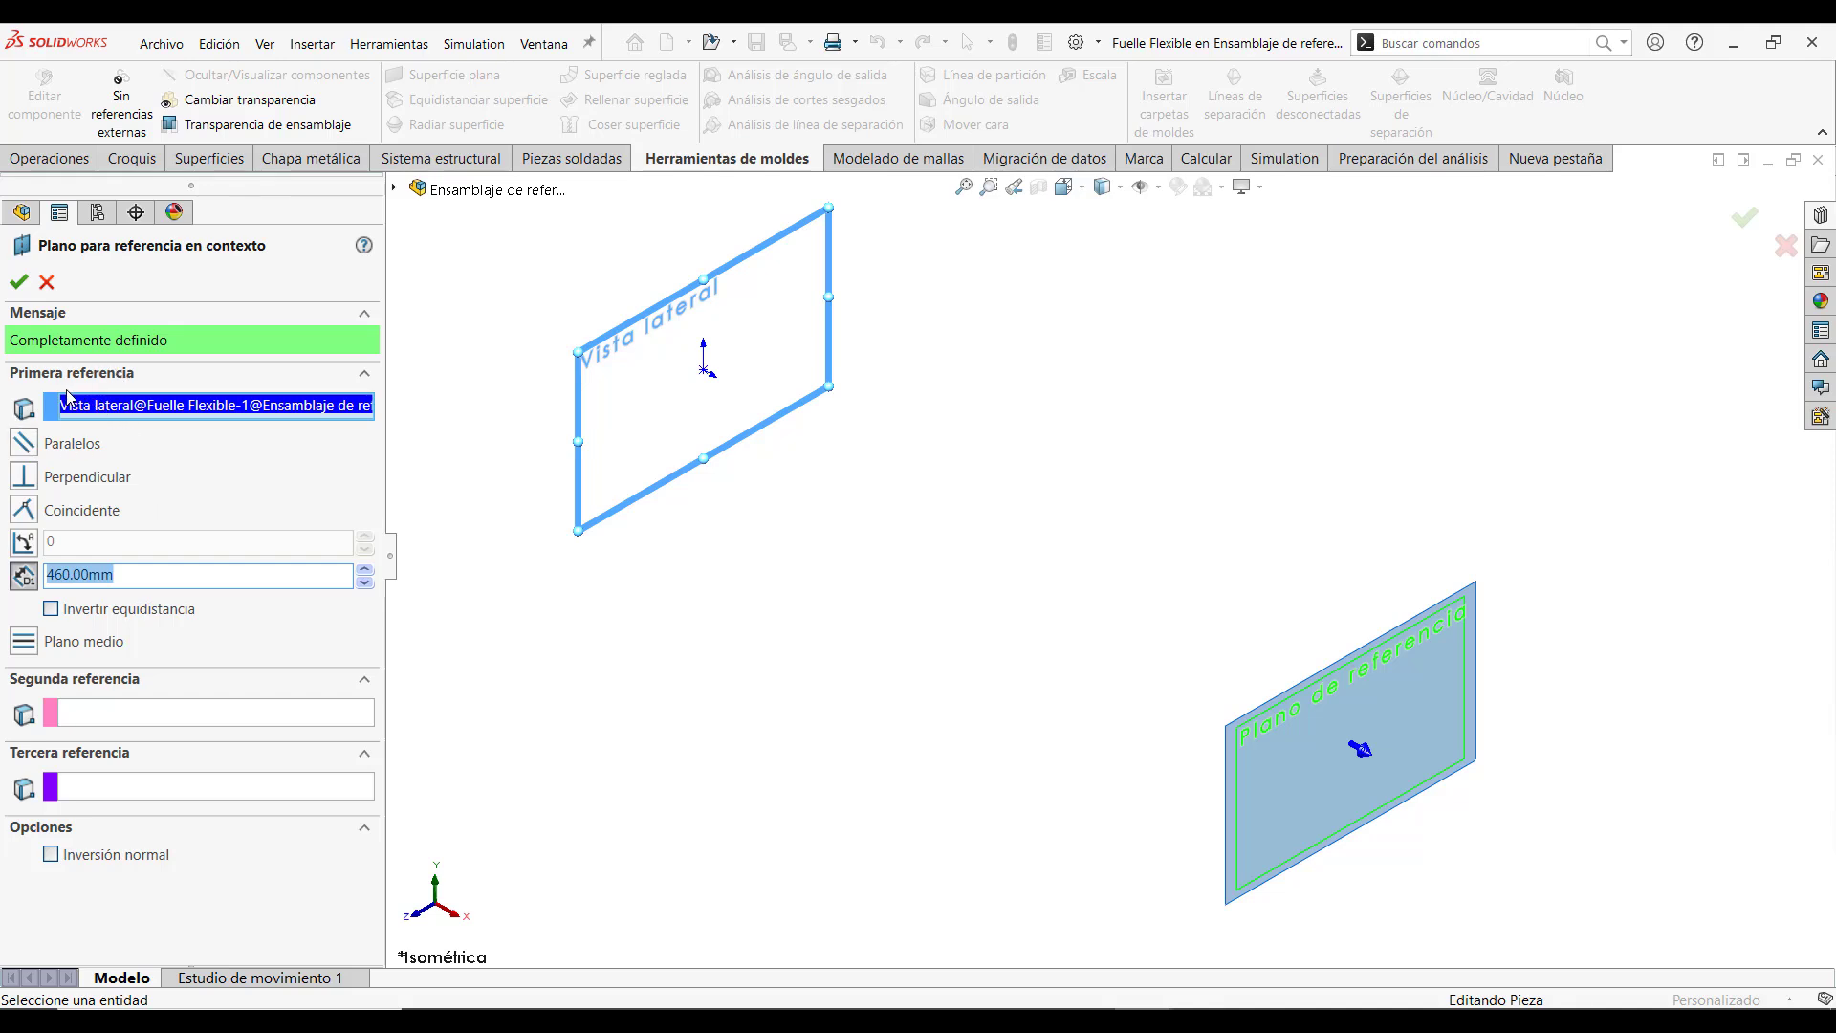
{"action": "left_click", "coordinate": [203, 411]}
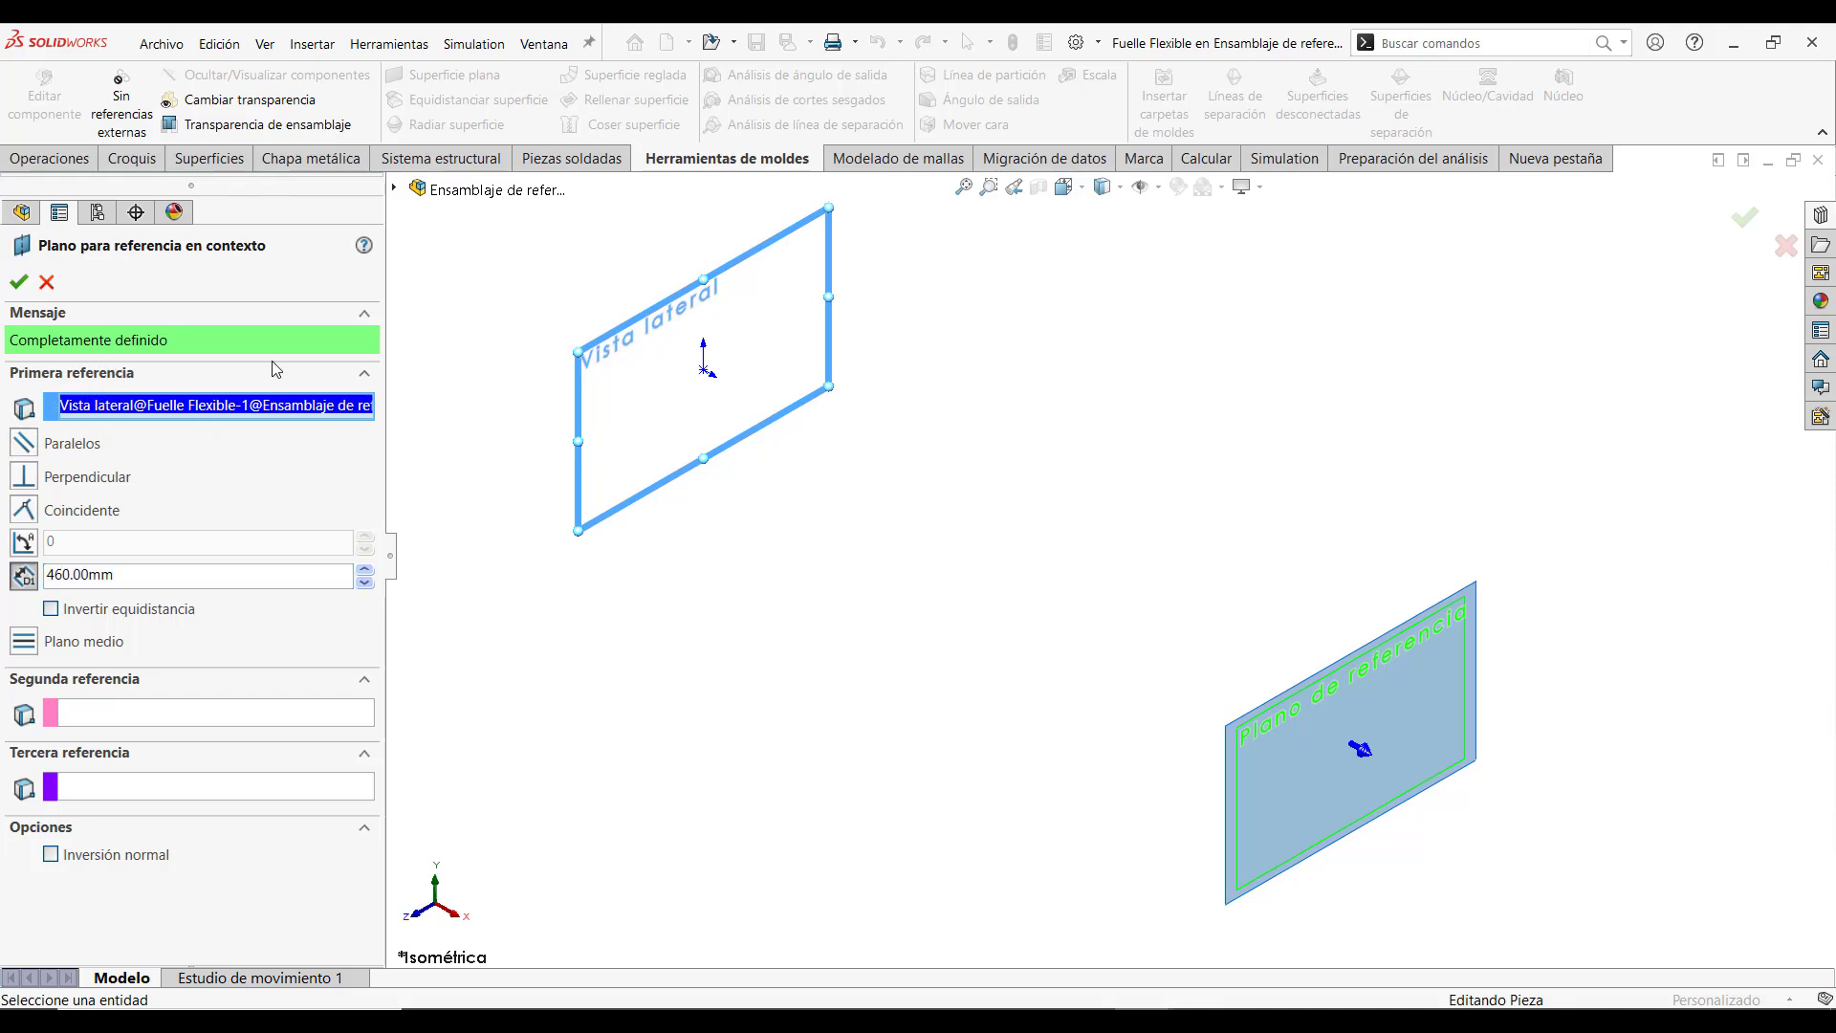
{"action": "left_click", "coordinate": [396, 191]}
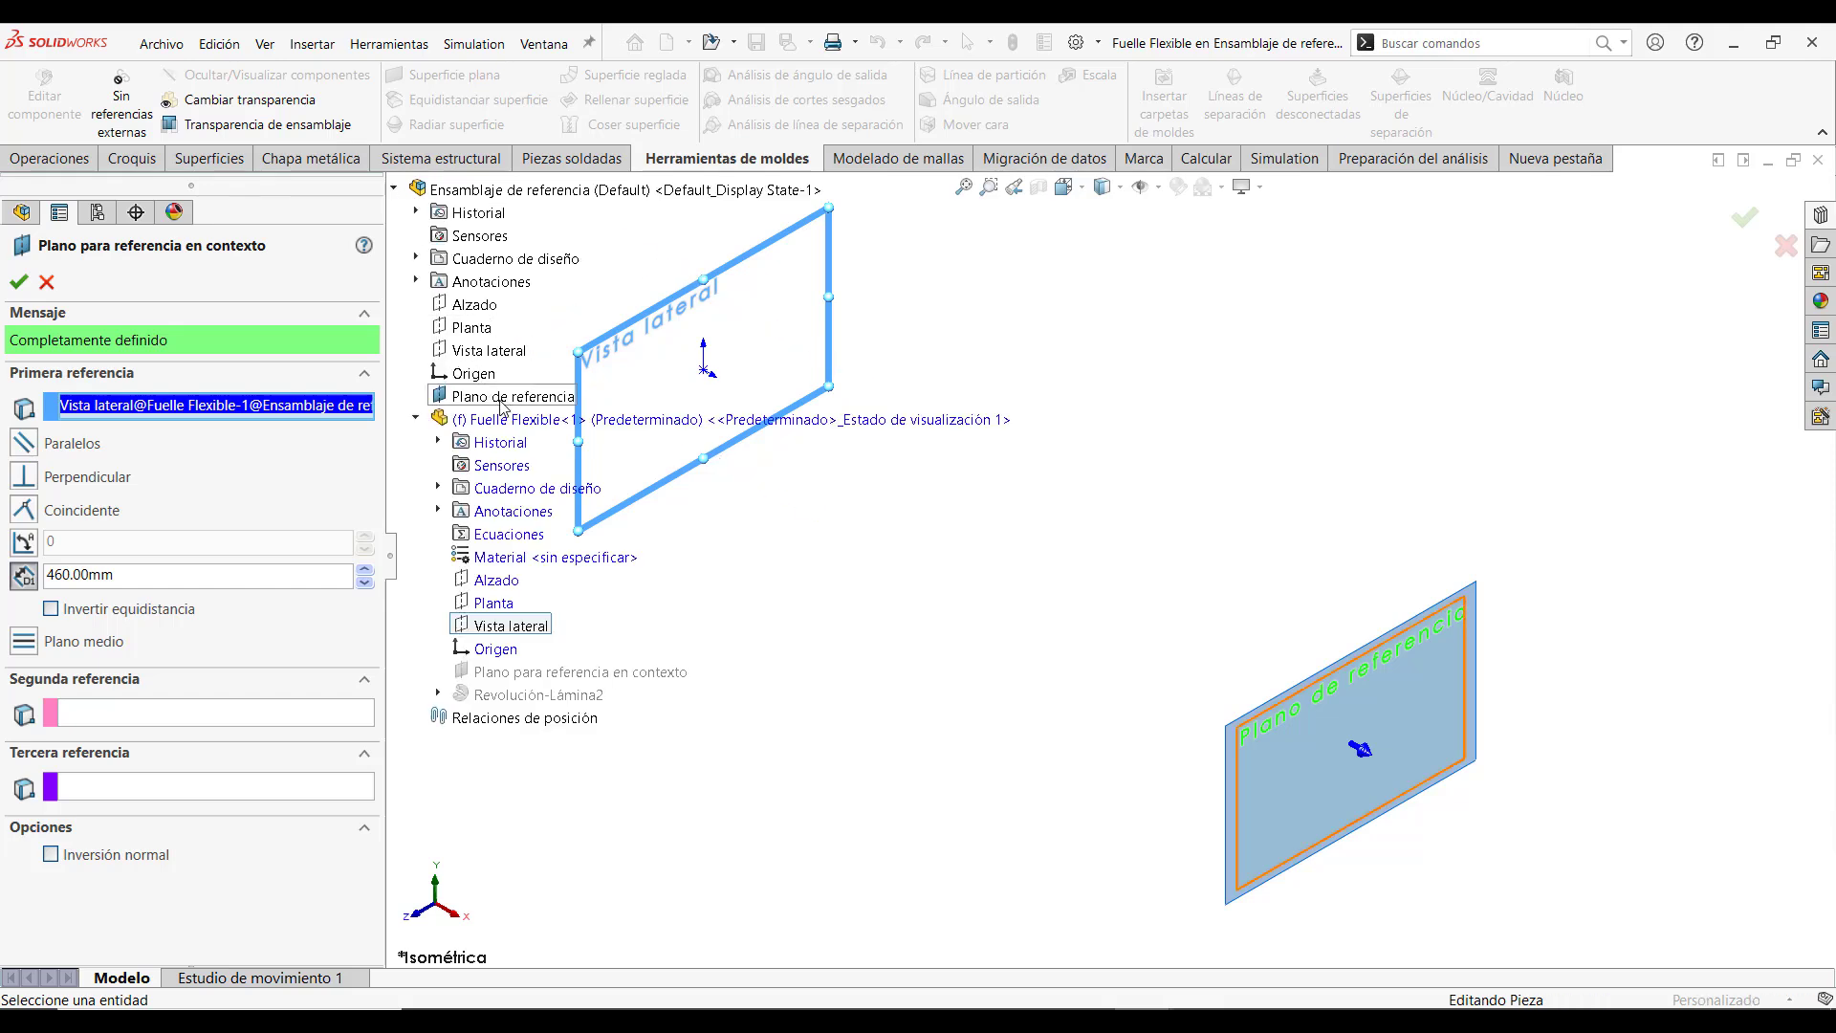
{"action": "left_click", "coordinate": [504, 397]}
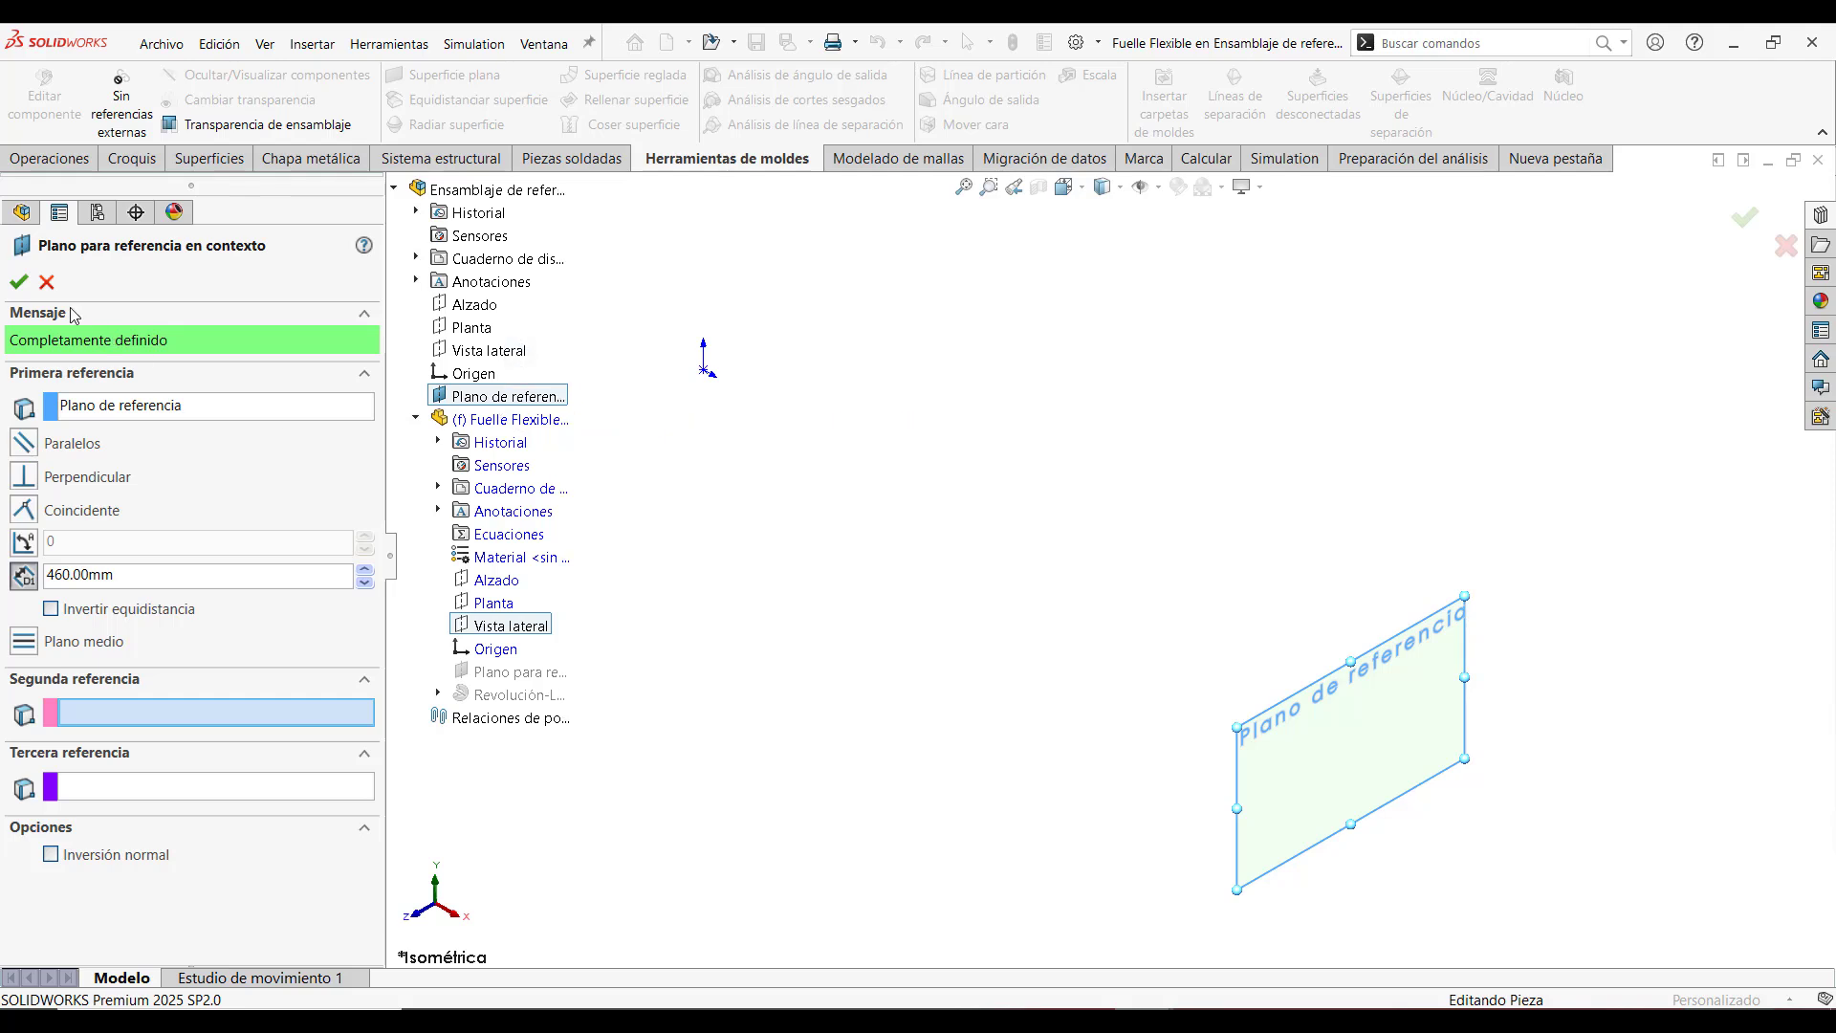
{"action": "left_click", "coordinate": [23, 512]}
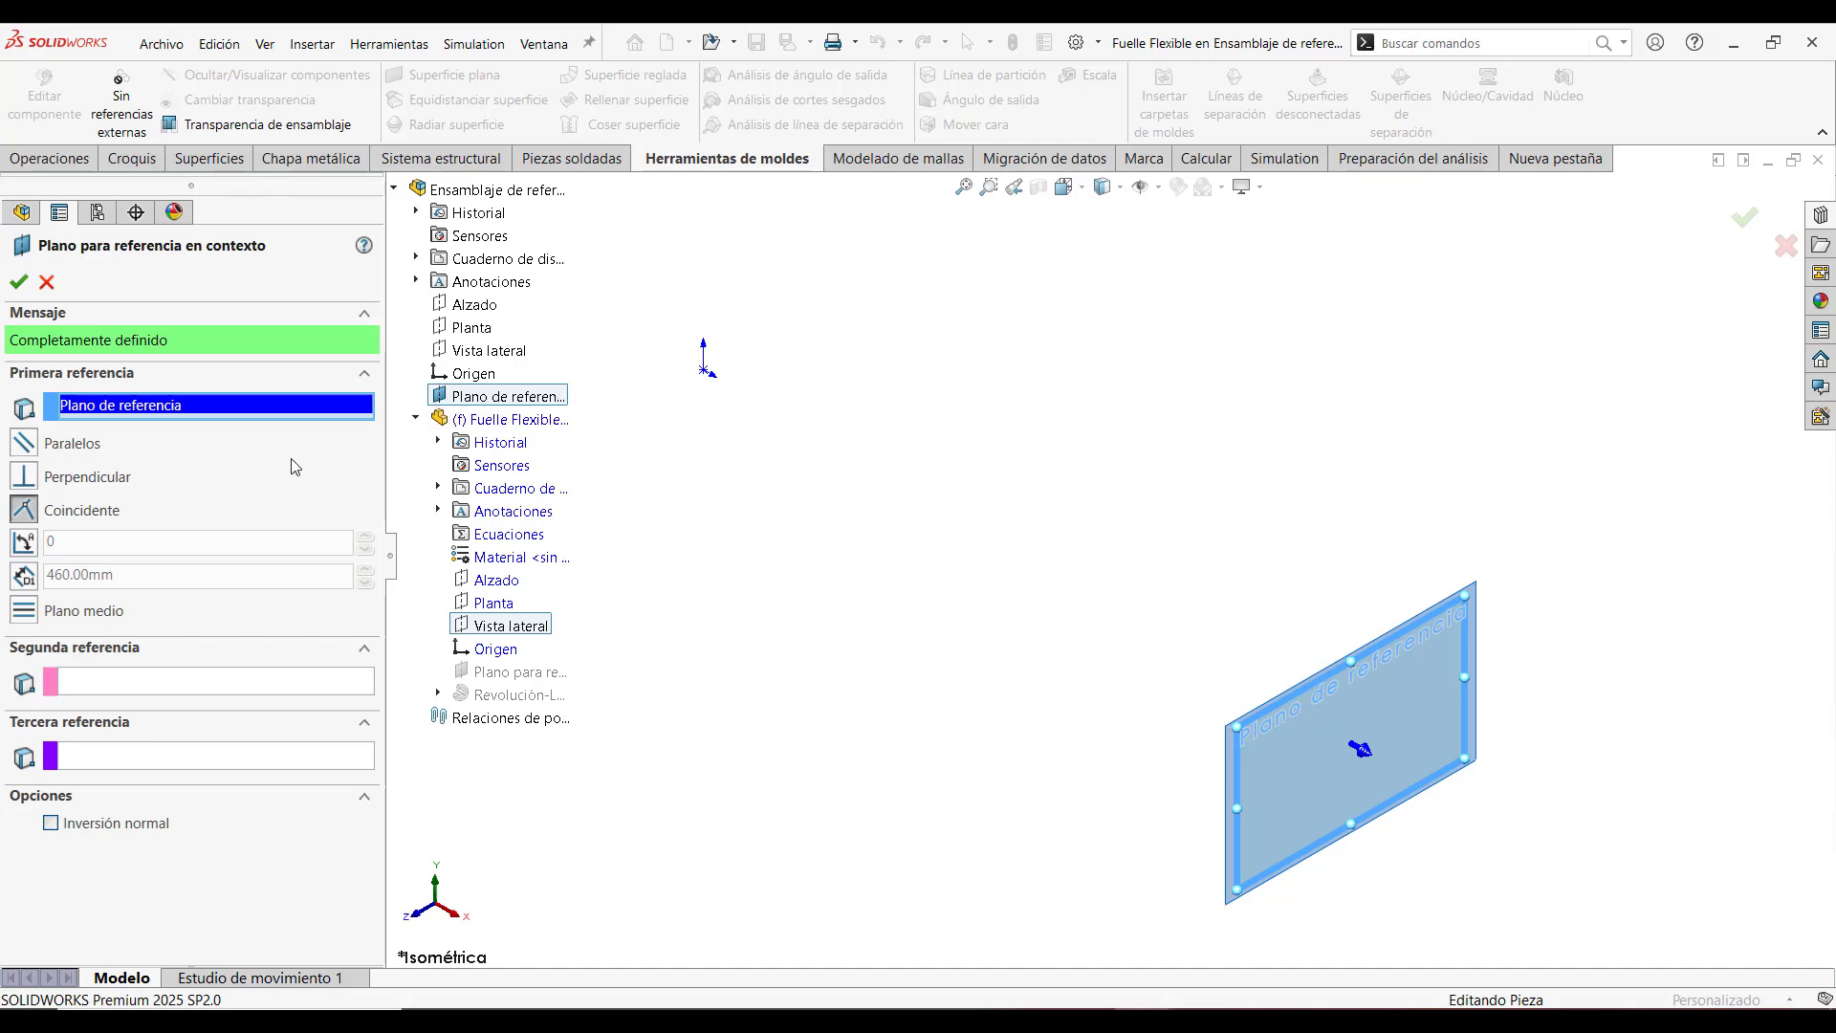
{"action": "left_click", "coordinate": [17, 281]}
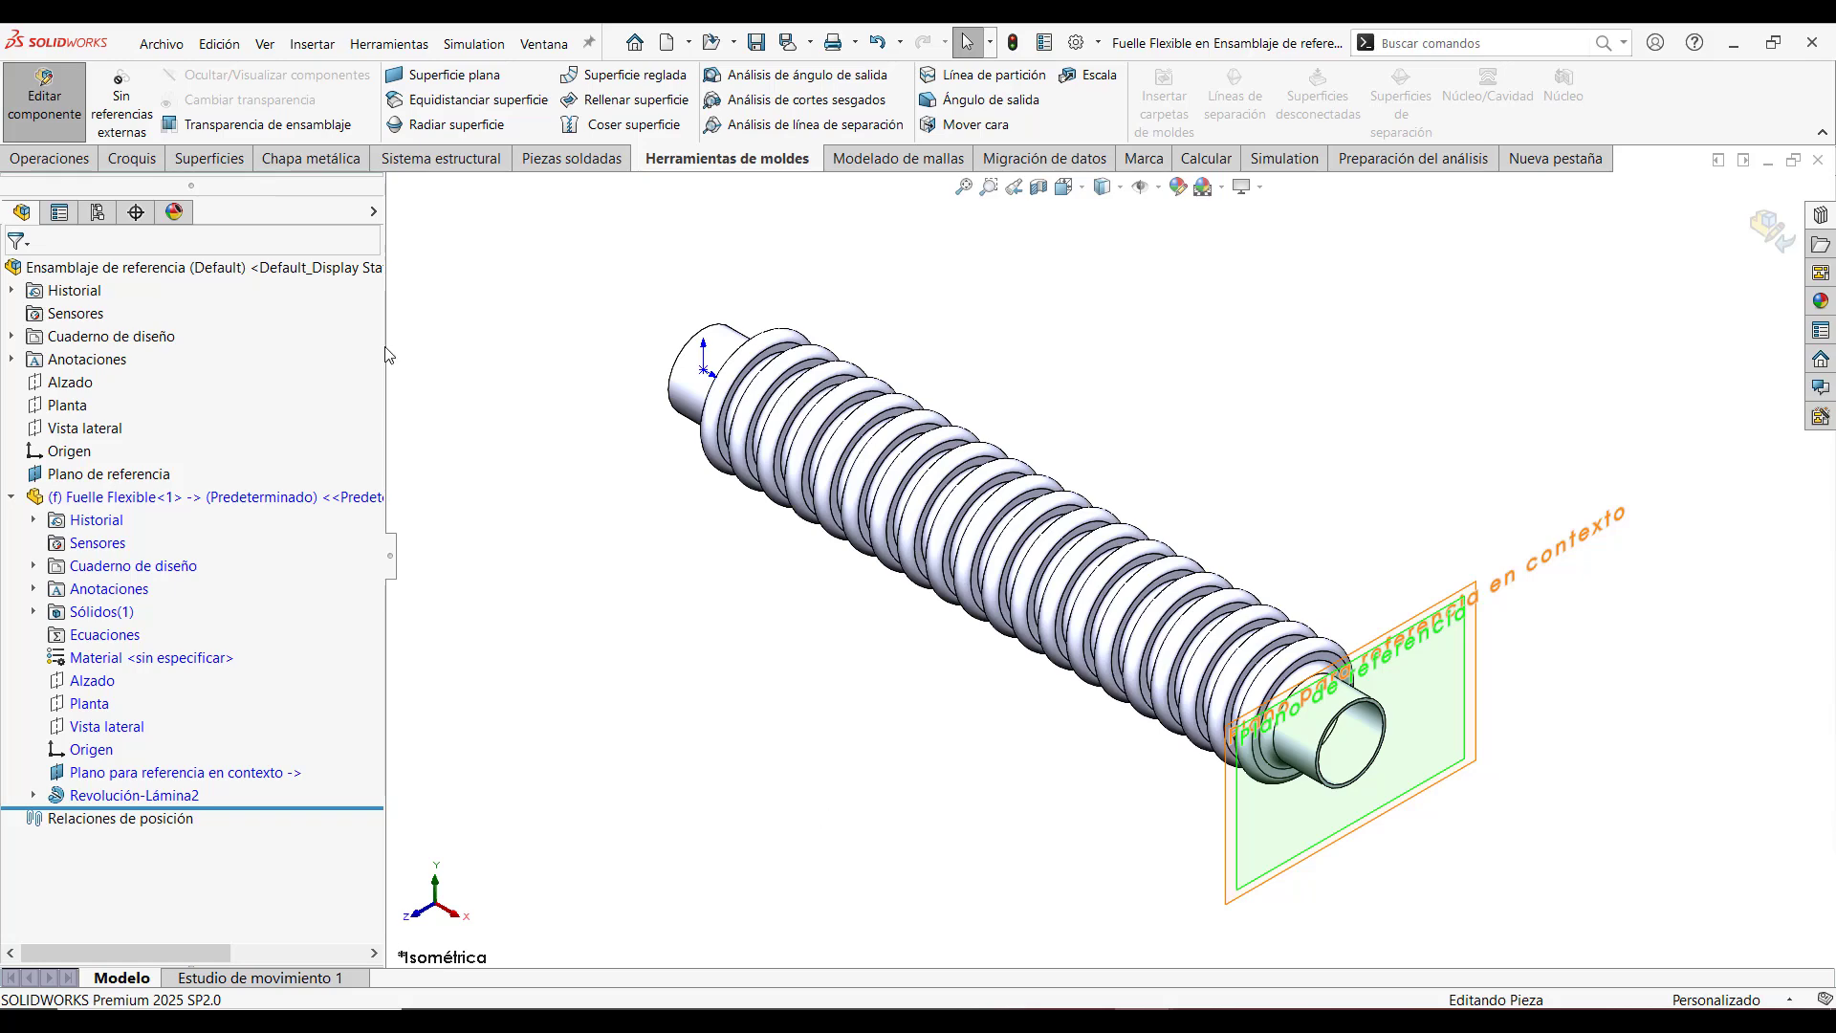
Finish editing the bellows in context and save the reference assembly
{"action": "left_click", "coordinate": [34, 115]}
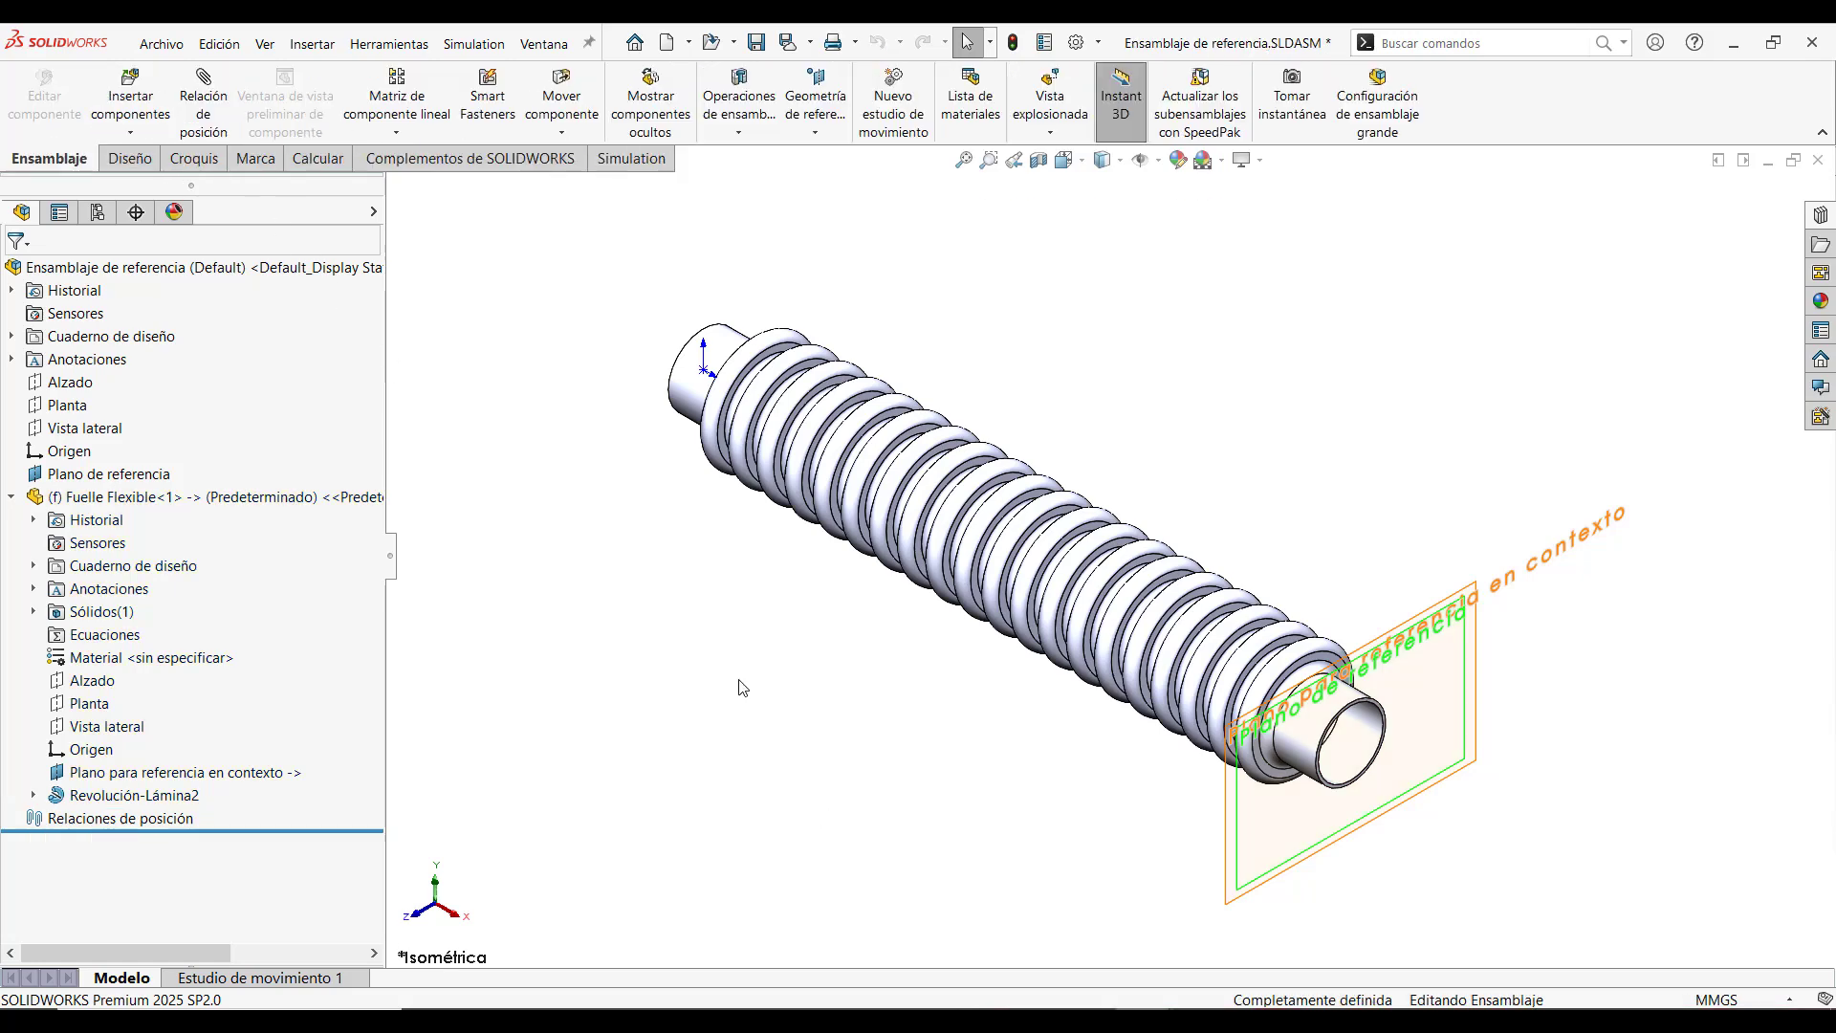
{"action": "left_click", "coordinate": [11, 498]}
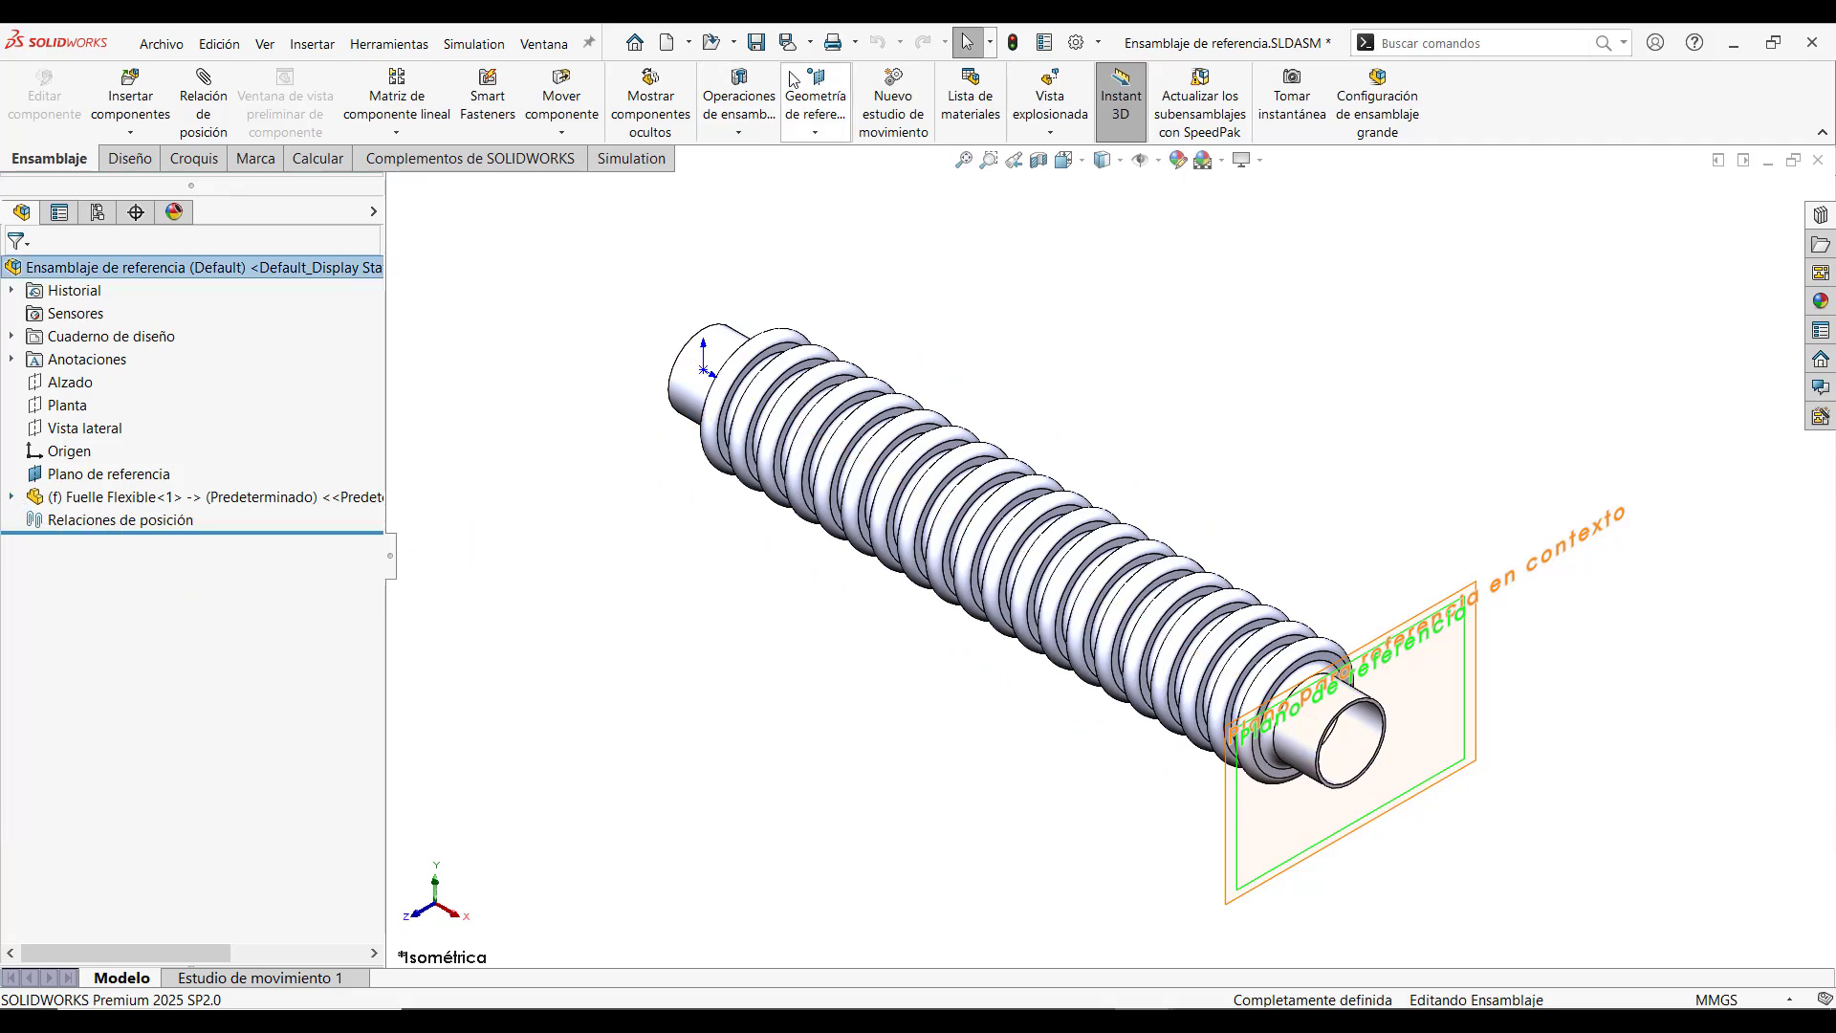
{"action": "left_click", "coordinate": [755, 42]}
{"action": "left_click", "coordinate": [1051, 695]}
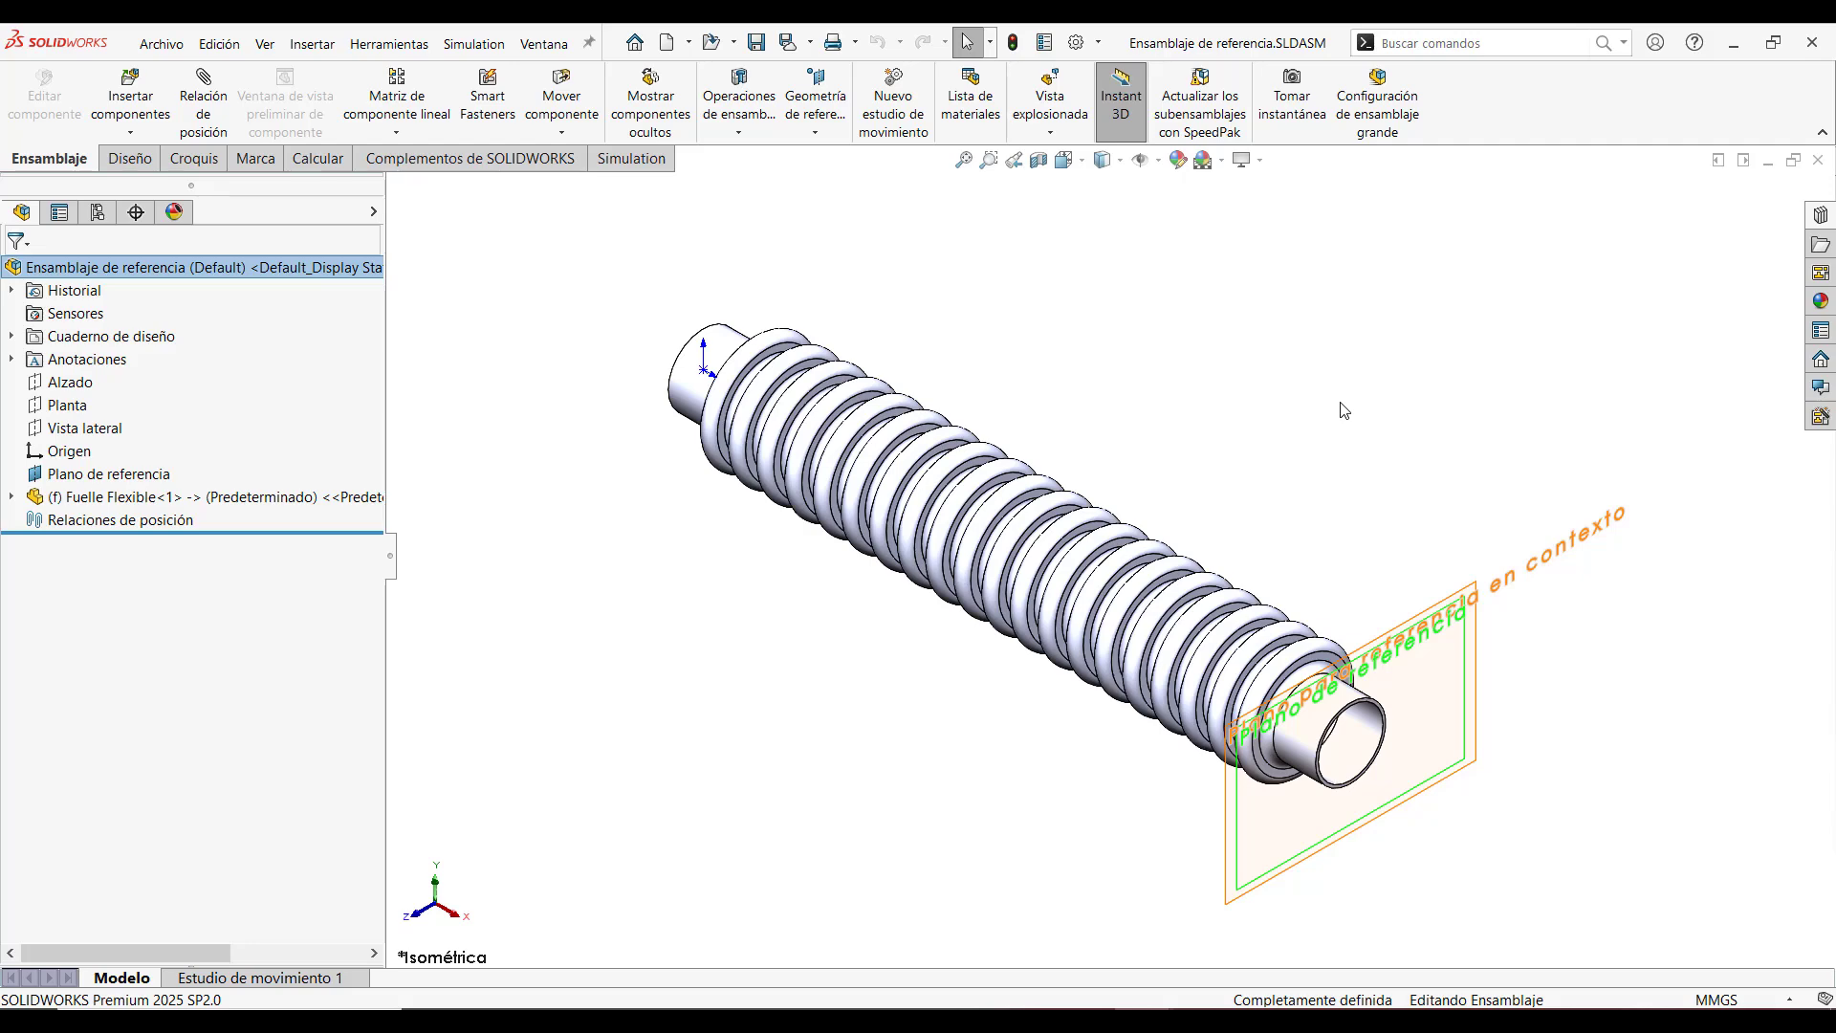
{"action": "key", "text": "f"}
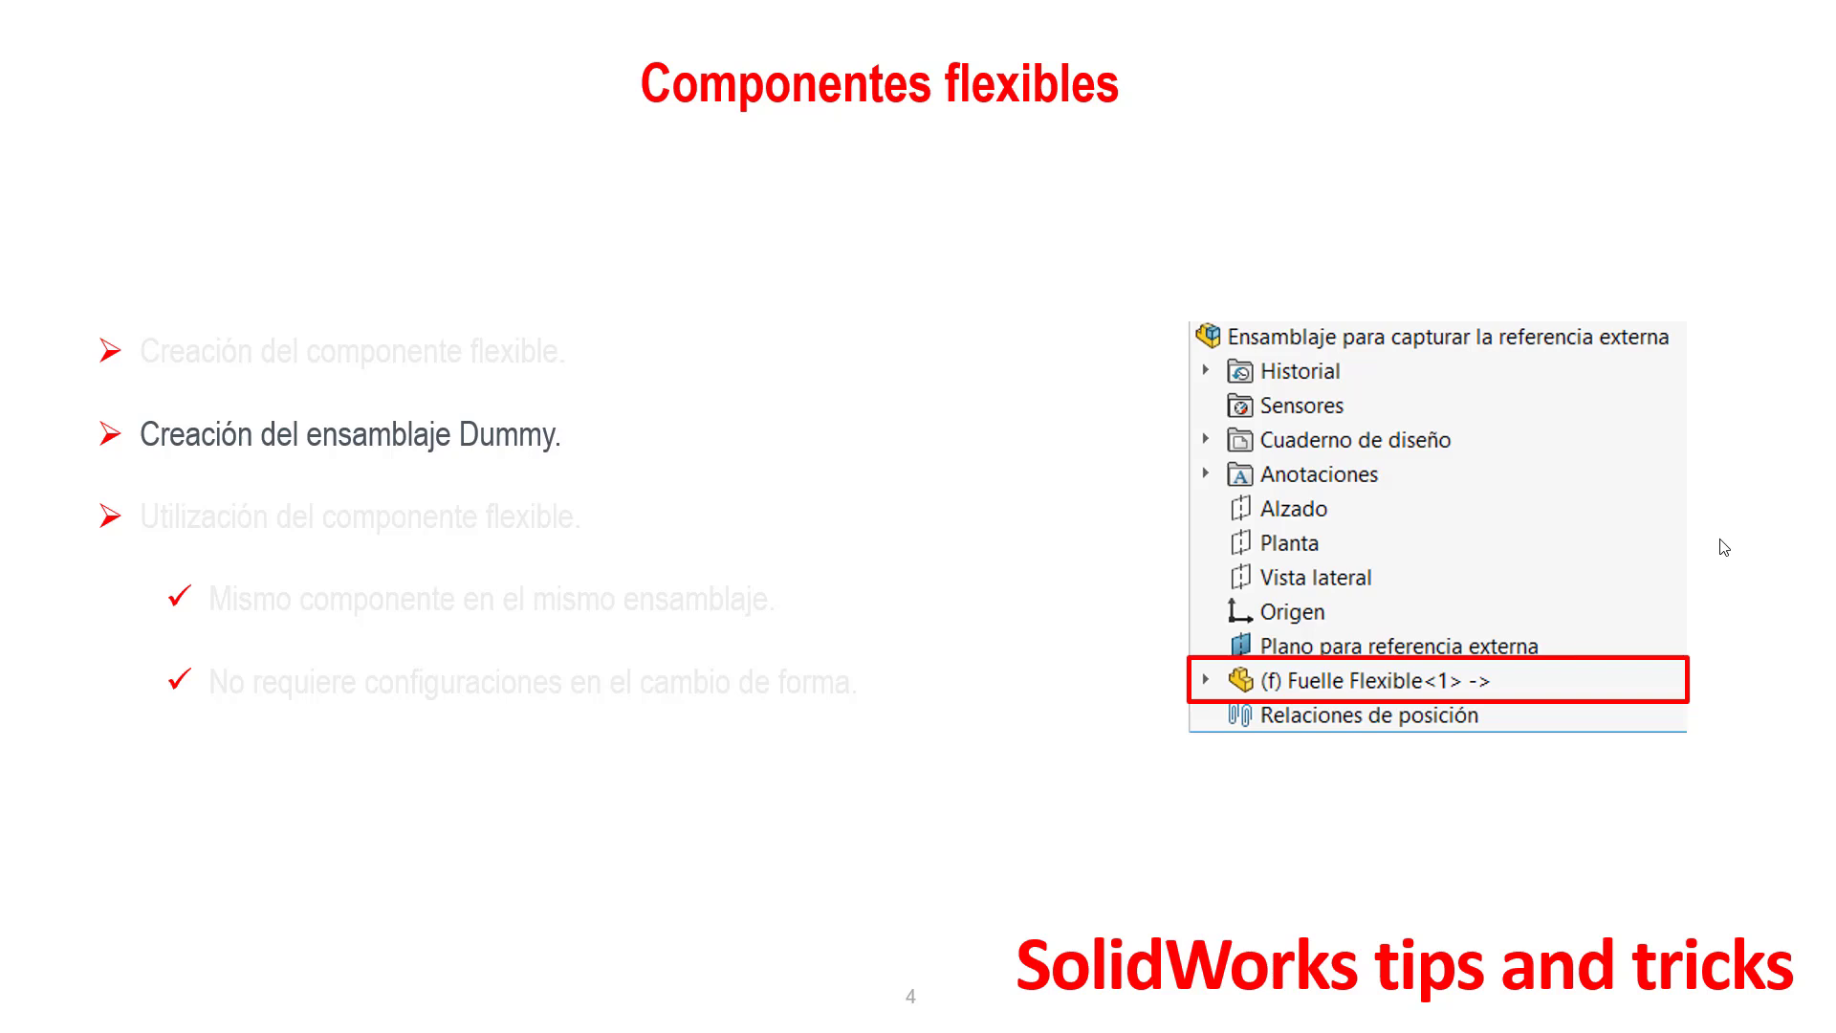
{"action": "key", "text": "Right"}
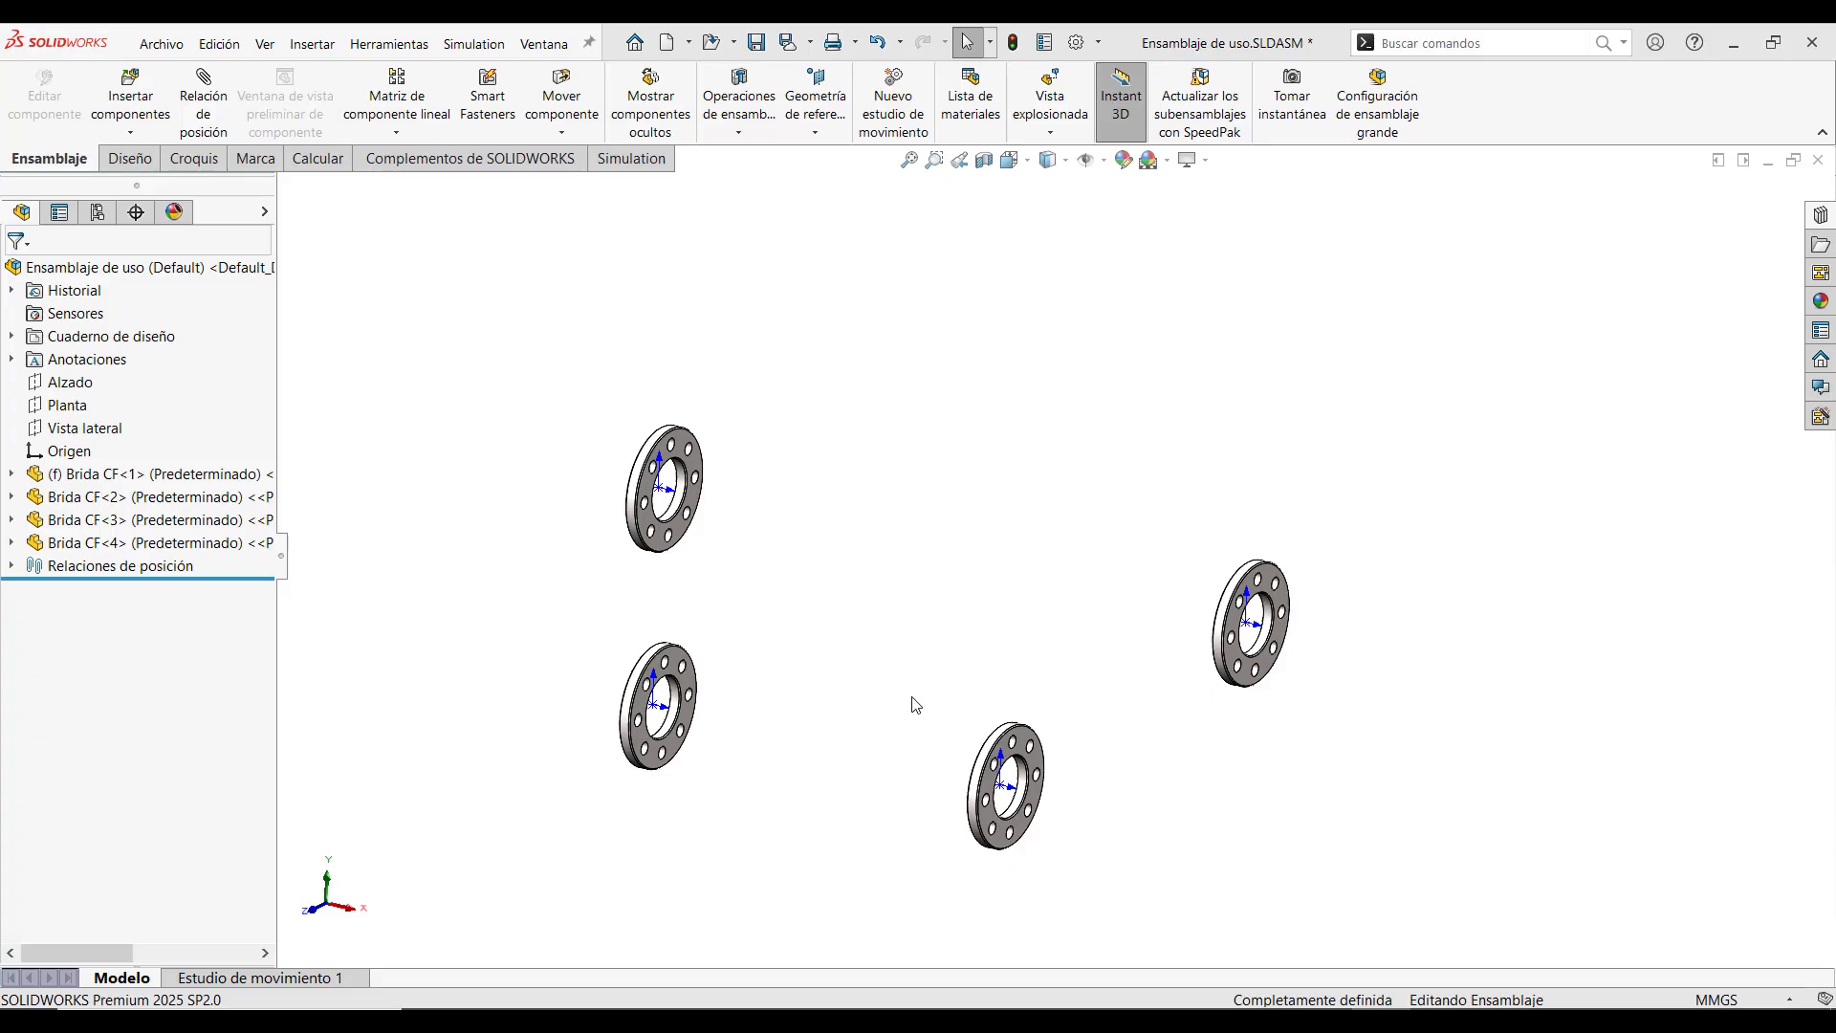
Insert the Fuelle Flexible part into the Ensamblaje de uso assembly, placed freely beside the fixed flange
{"action": "left_click", "coordinate": [135, 86]}
{"action": "left_click", "coordinate": [100, 570]}
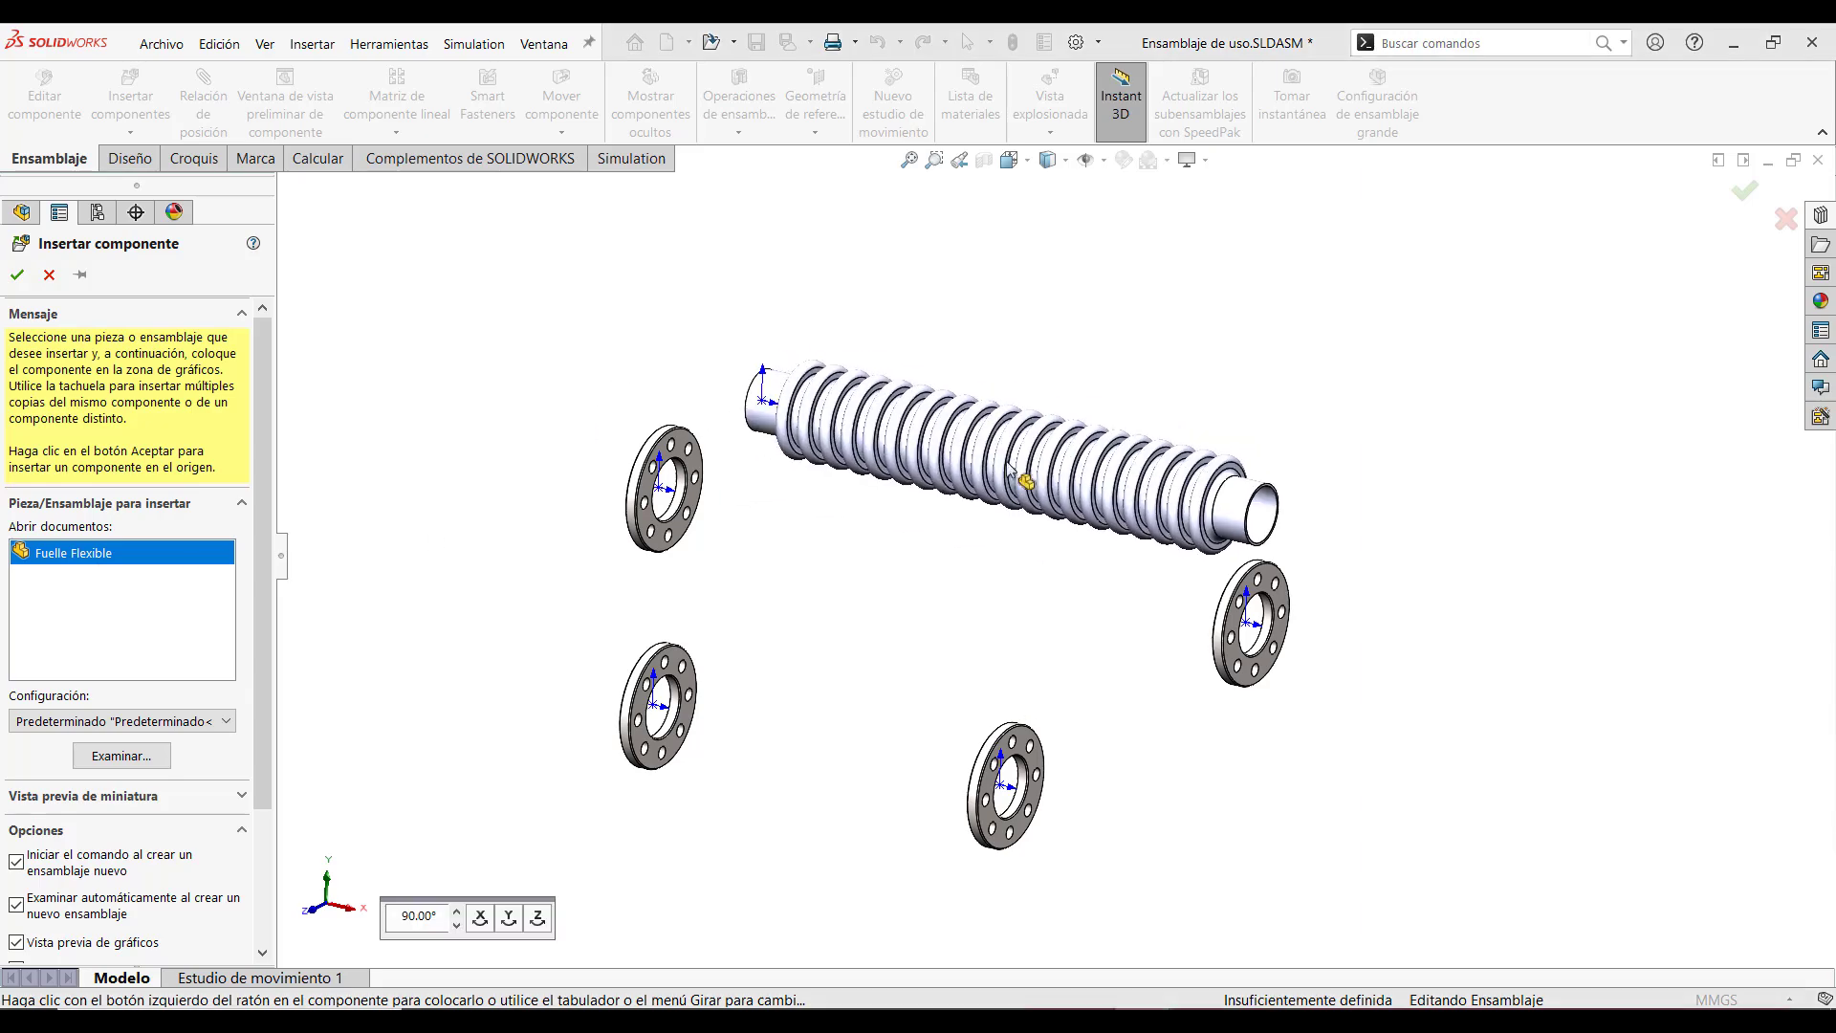
{"action": "left_click", "coordinate": [901, 584]}
Mate the outer face of the bellows' end tube concentric with the central bore of the fixed flange Brida CF<1>
{"action": "scroll", "coordinate": [741, 392], "scroll_direction": "down", "scroll_amount": 5}
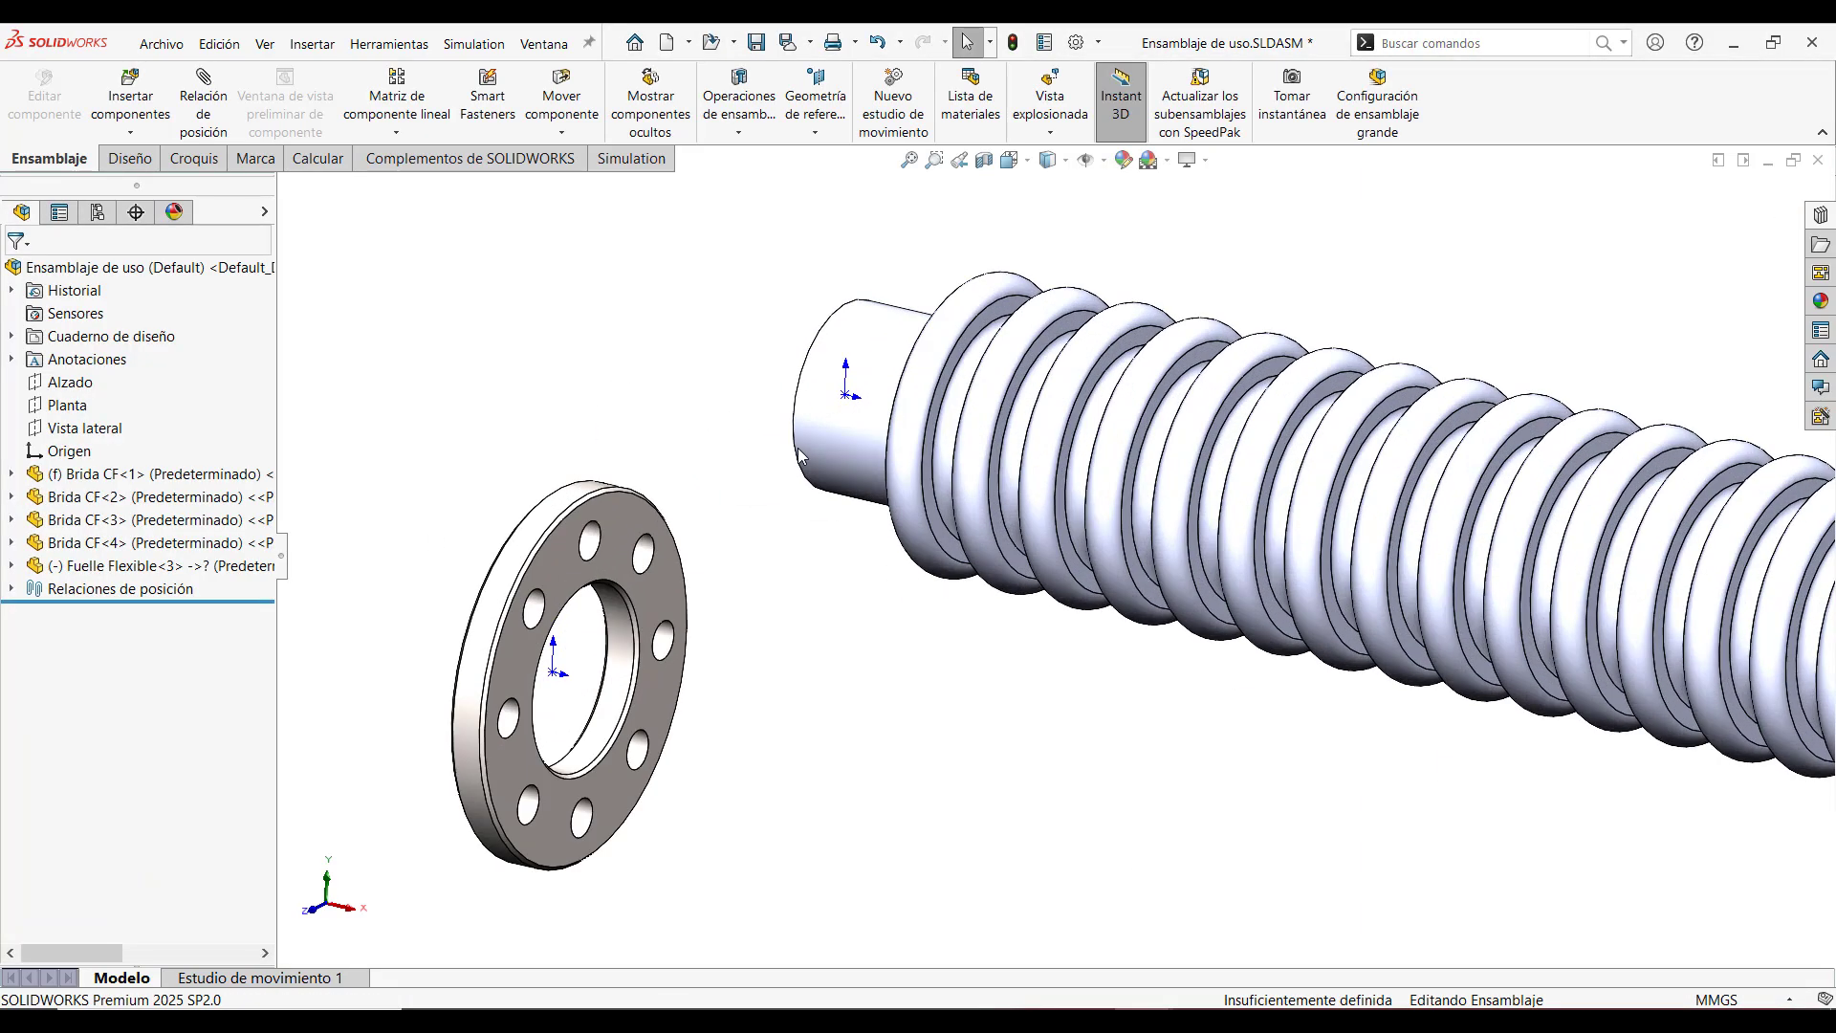
{"action": "left_click", "coordinate": [835, 455]}
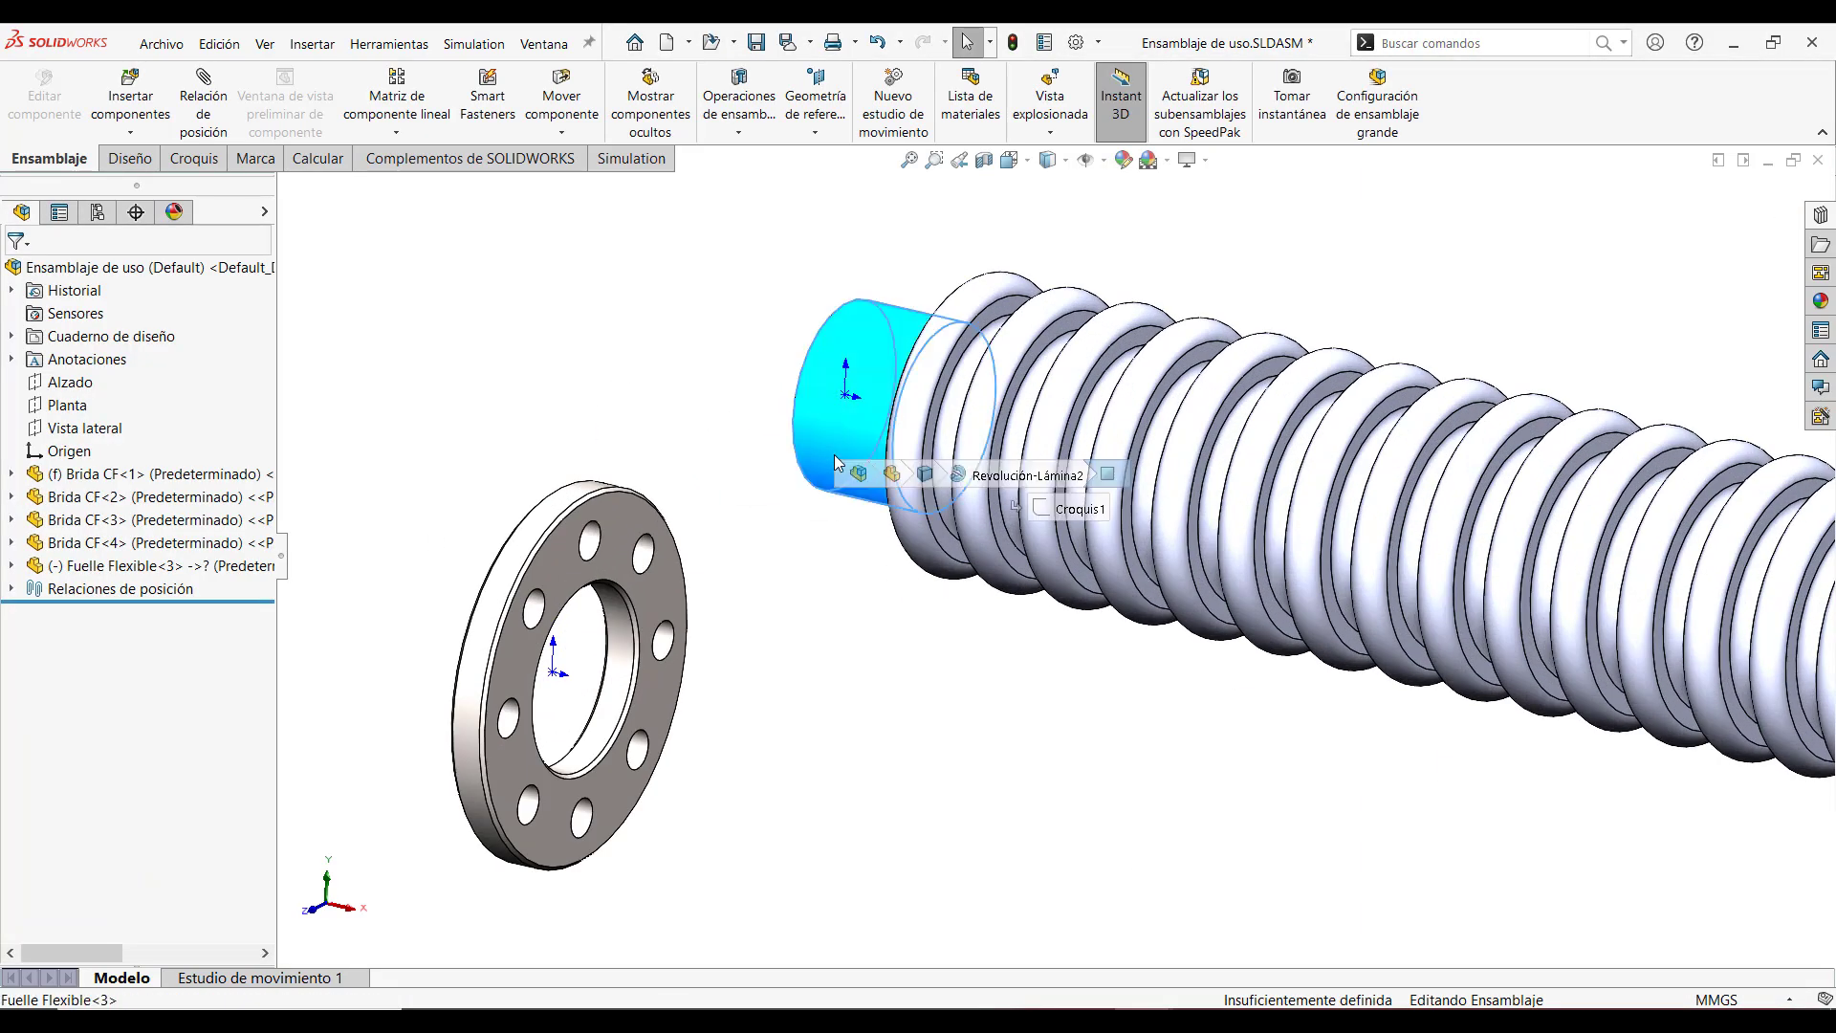
{"action": "left_click", "coordinate": [613, 717], "text": "ctrl"}
{"action": "left_click", "coordinate": [760, 697]}
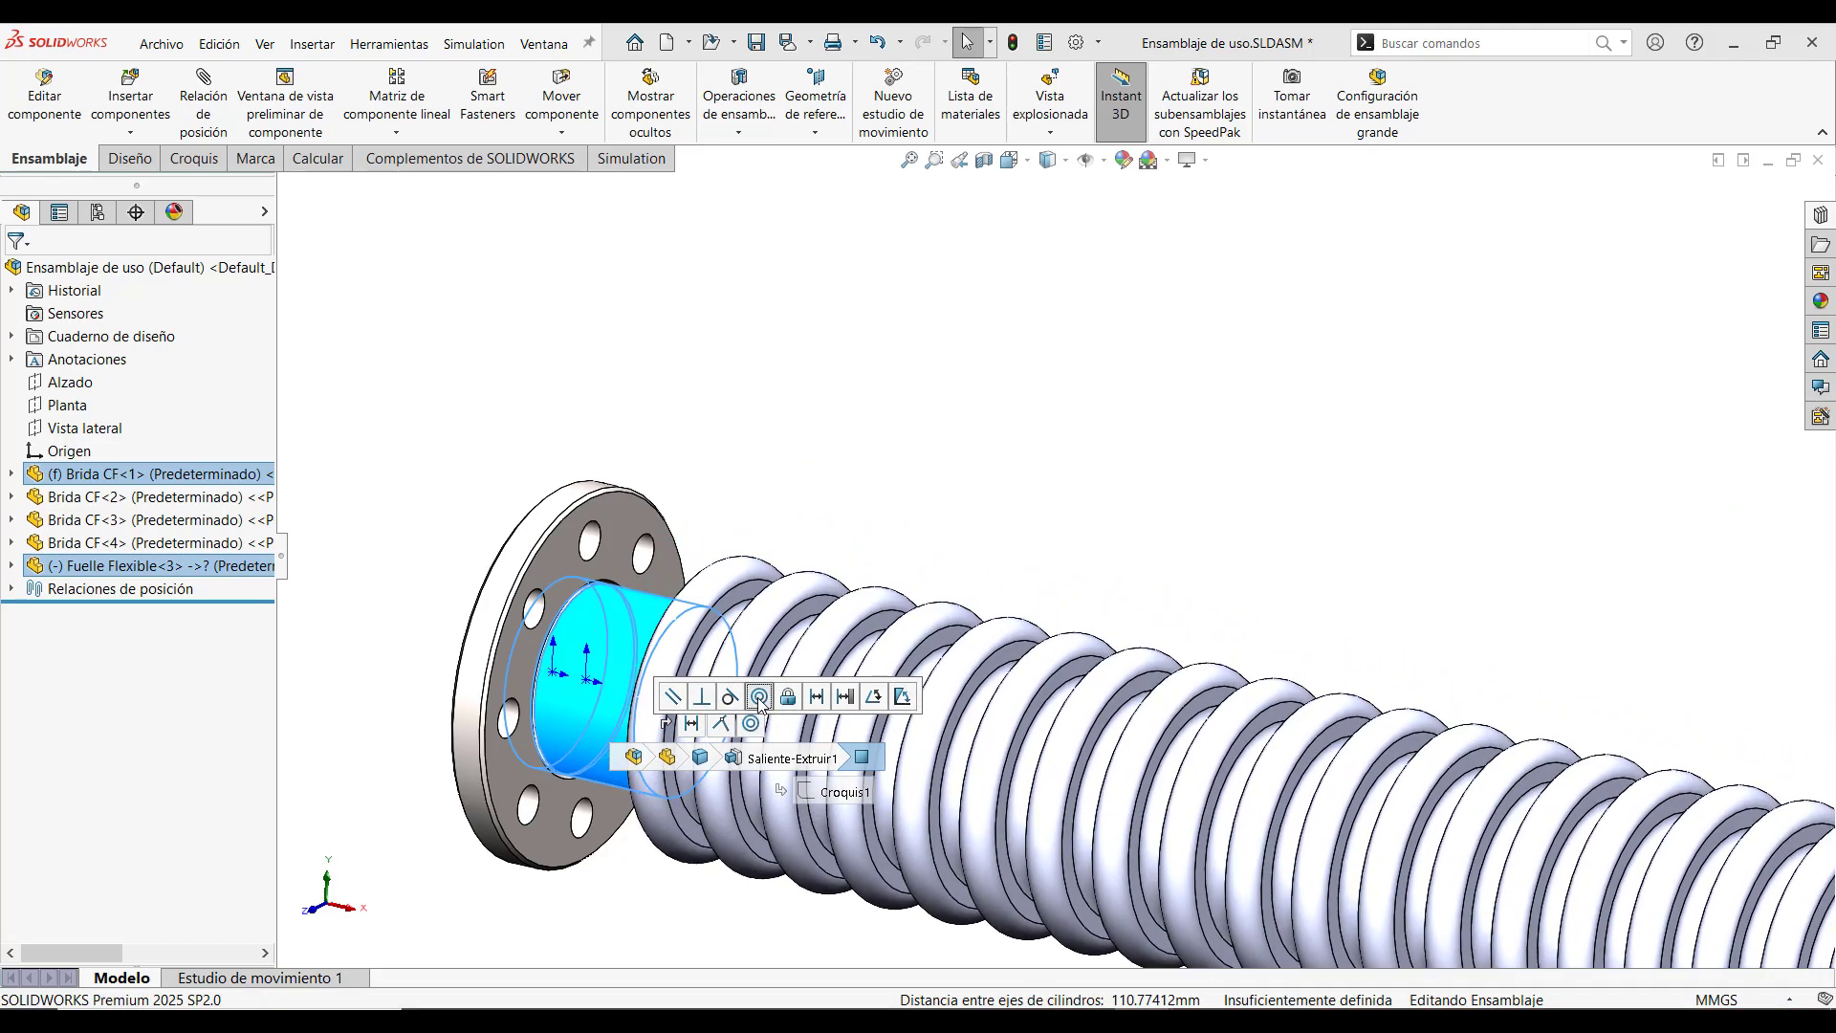
{"action": "middle_click_drag", "start_coordinate": [823, 533], "coordinate": [985, 555]}
{"action": "scroll", "coordinate": [705, 584], "scroll_direction": "down", "scroll_amount": 2}
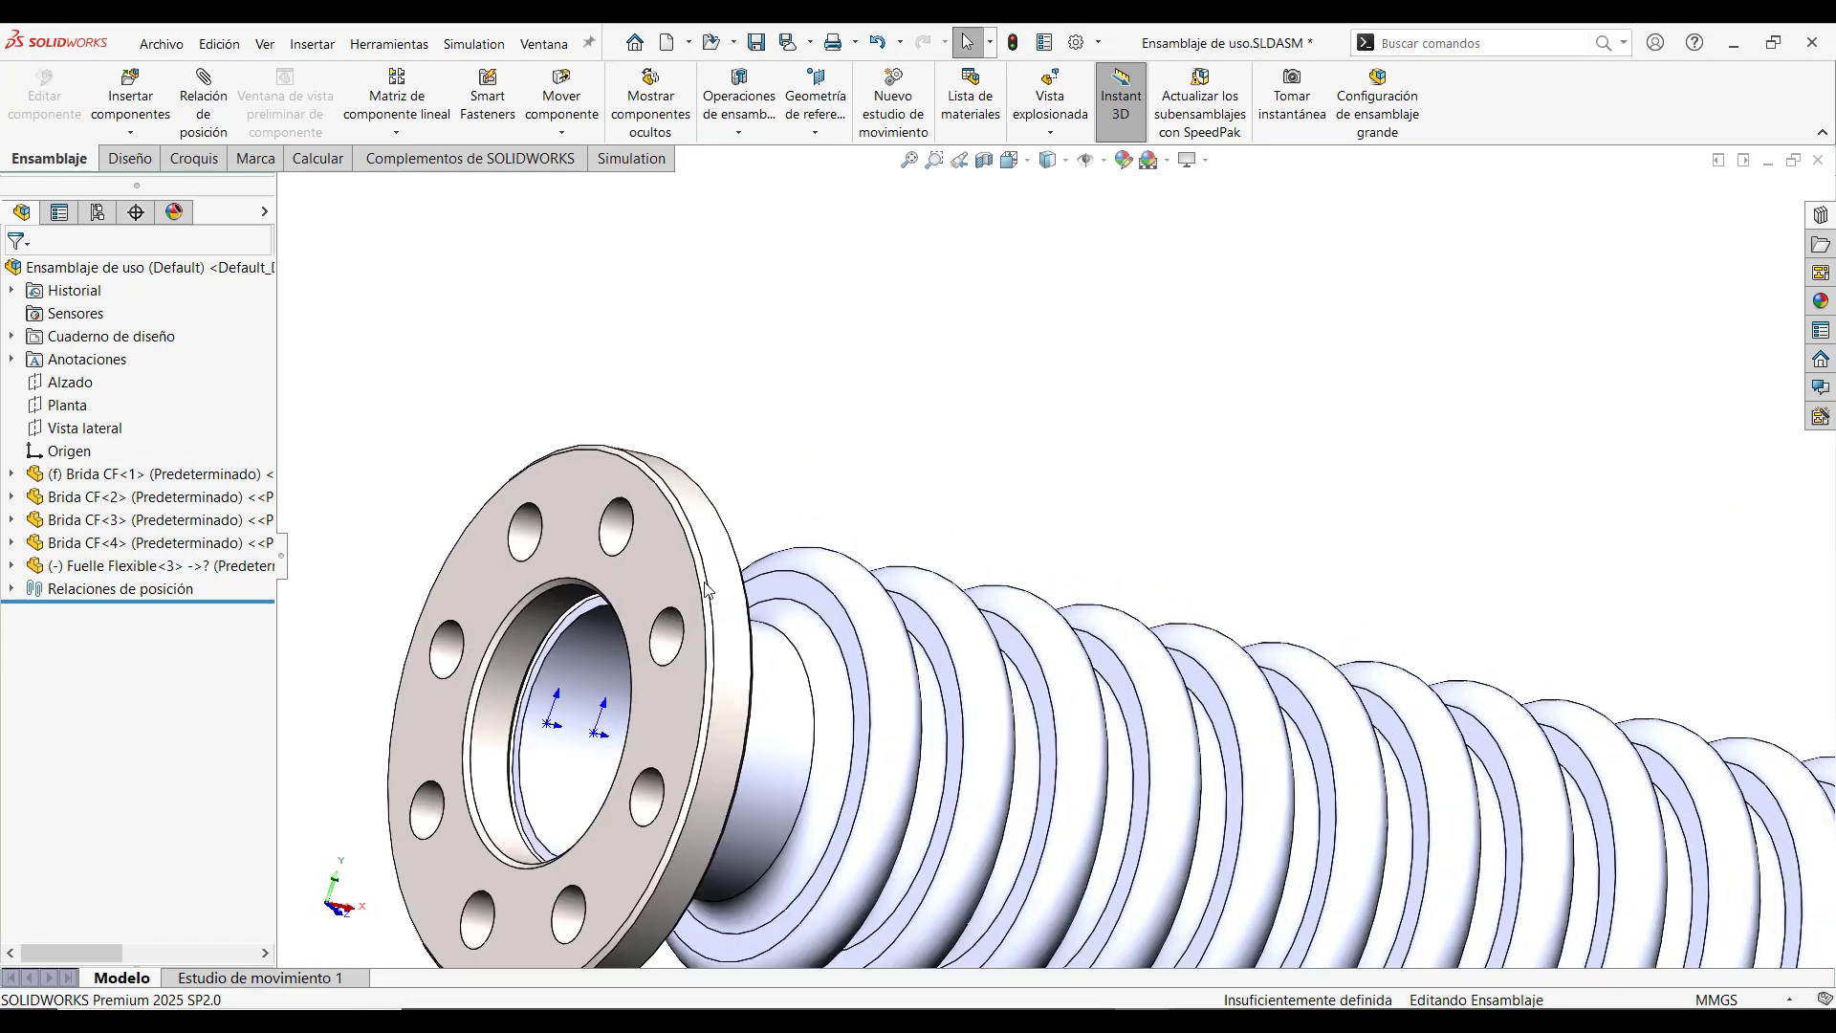
Mate the annular end face of the Fuelle Flexible tube coincident with the outer face of the fixed flange Brida CF<1>
{"action": "left_click", "coordinate": [705, 588]}
{"action": "scroll", "coordinate": [654, 668], "scroll_direction": "down", "scroll_amount": 4}
{"action": "left_click", "coordinate": [718, 621]}
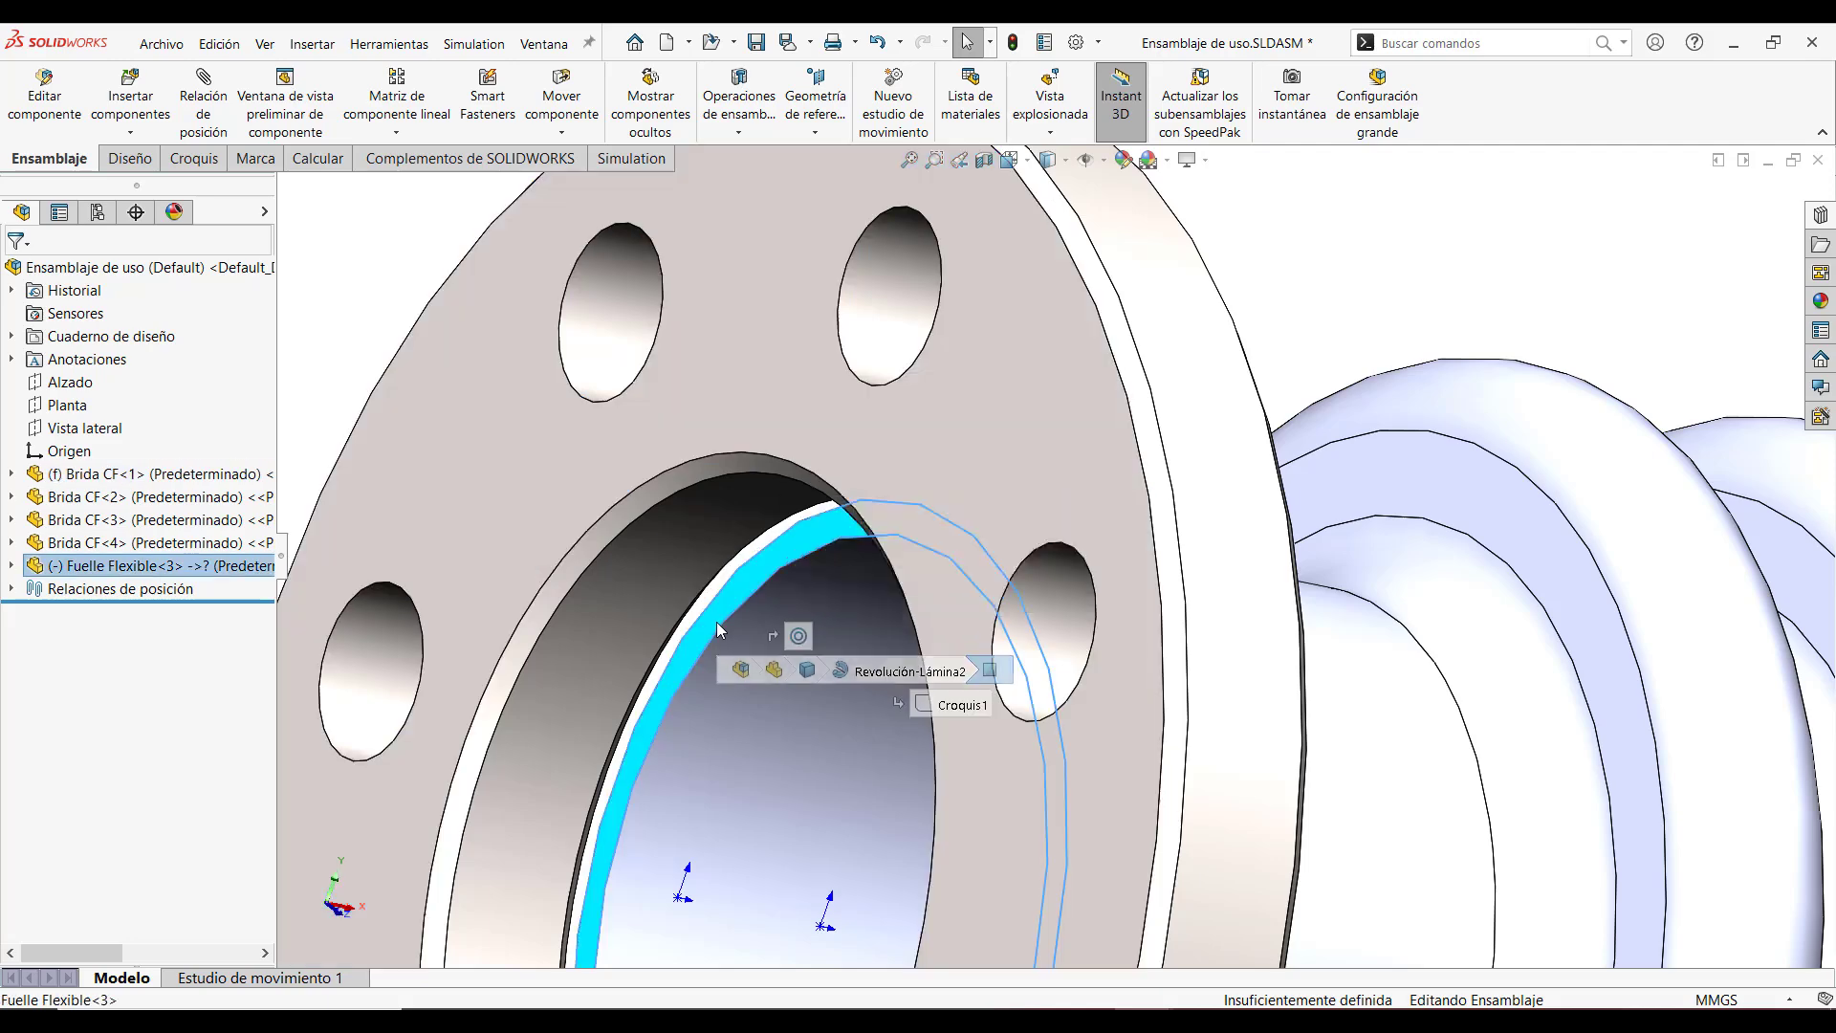
{"action": "left_click", "coordinate": [707, 395], "text": "ctrl"}
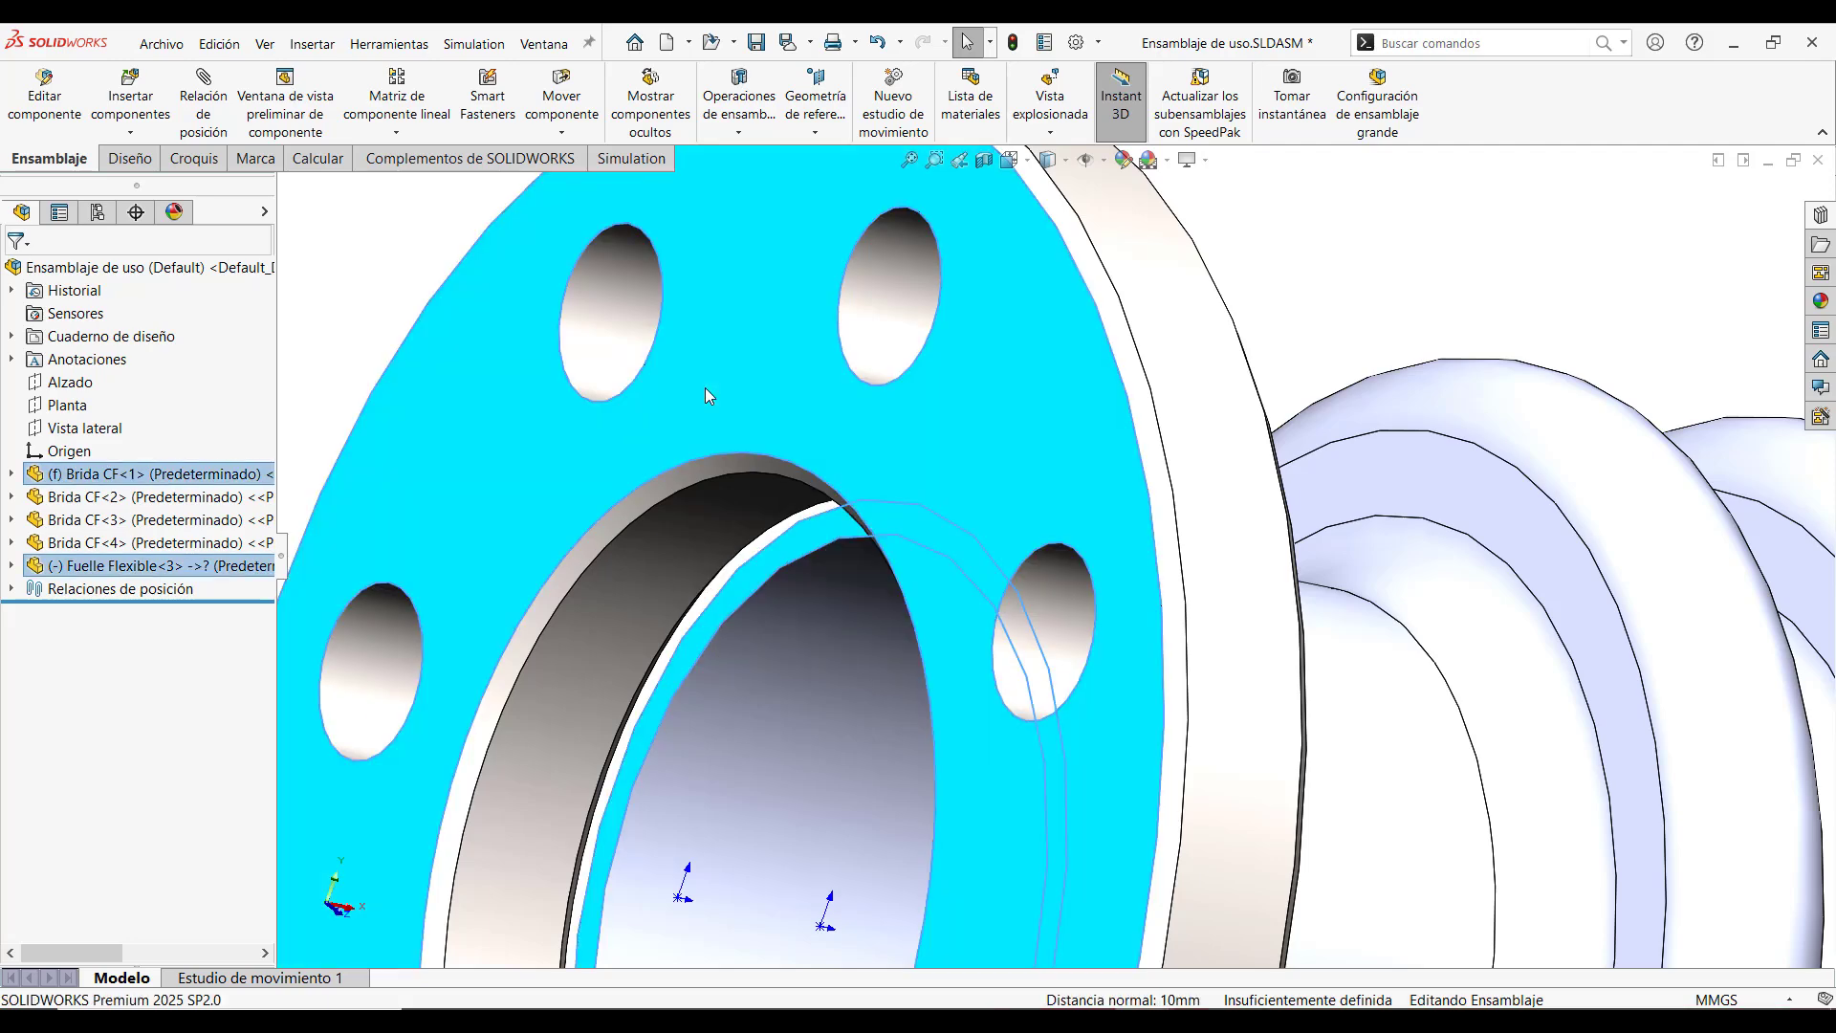
{"action": "left_click", "coordinate": [203, 105]}
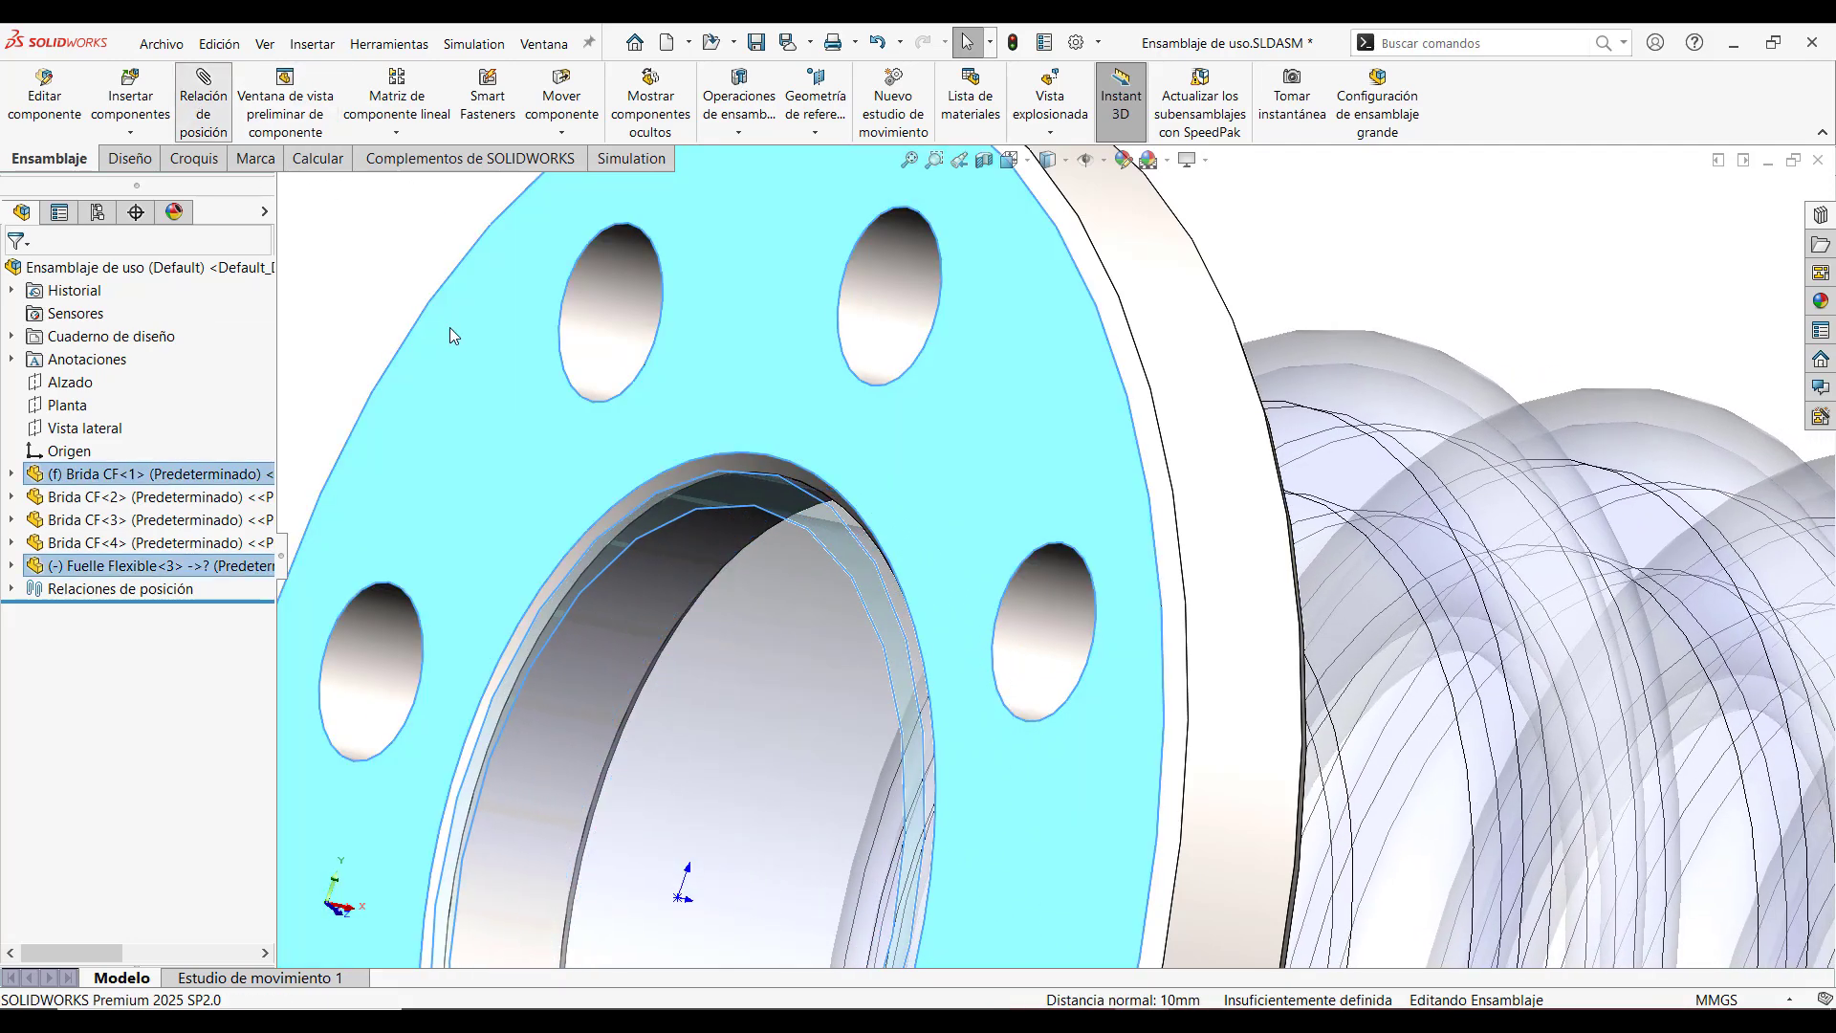
{"action": "left_click", "coordinate": [424, 302]}
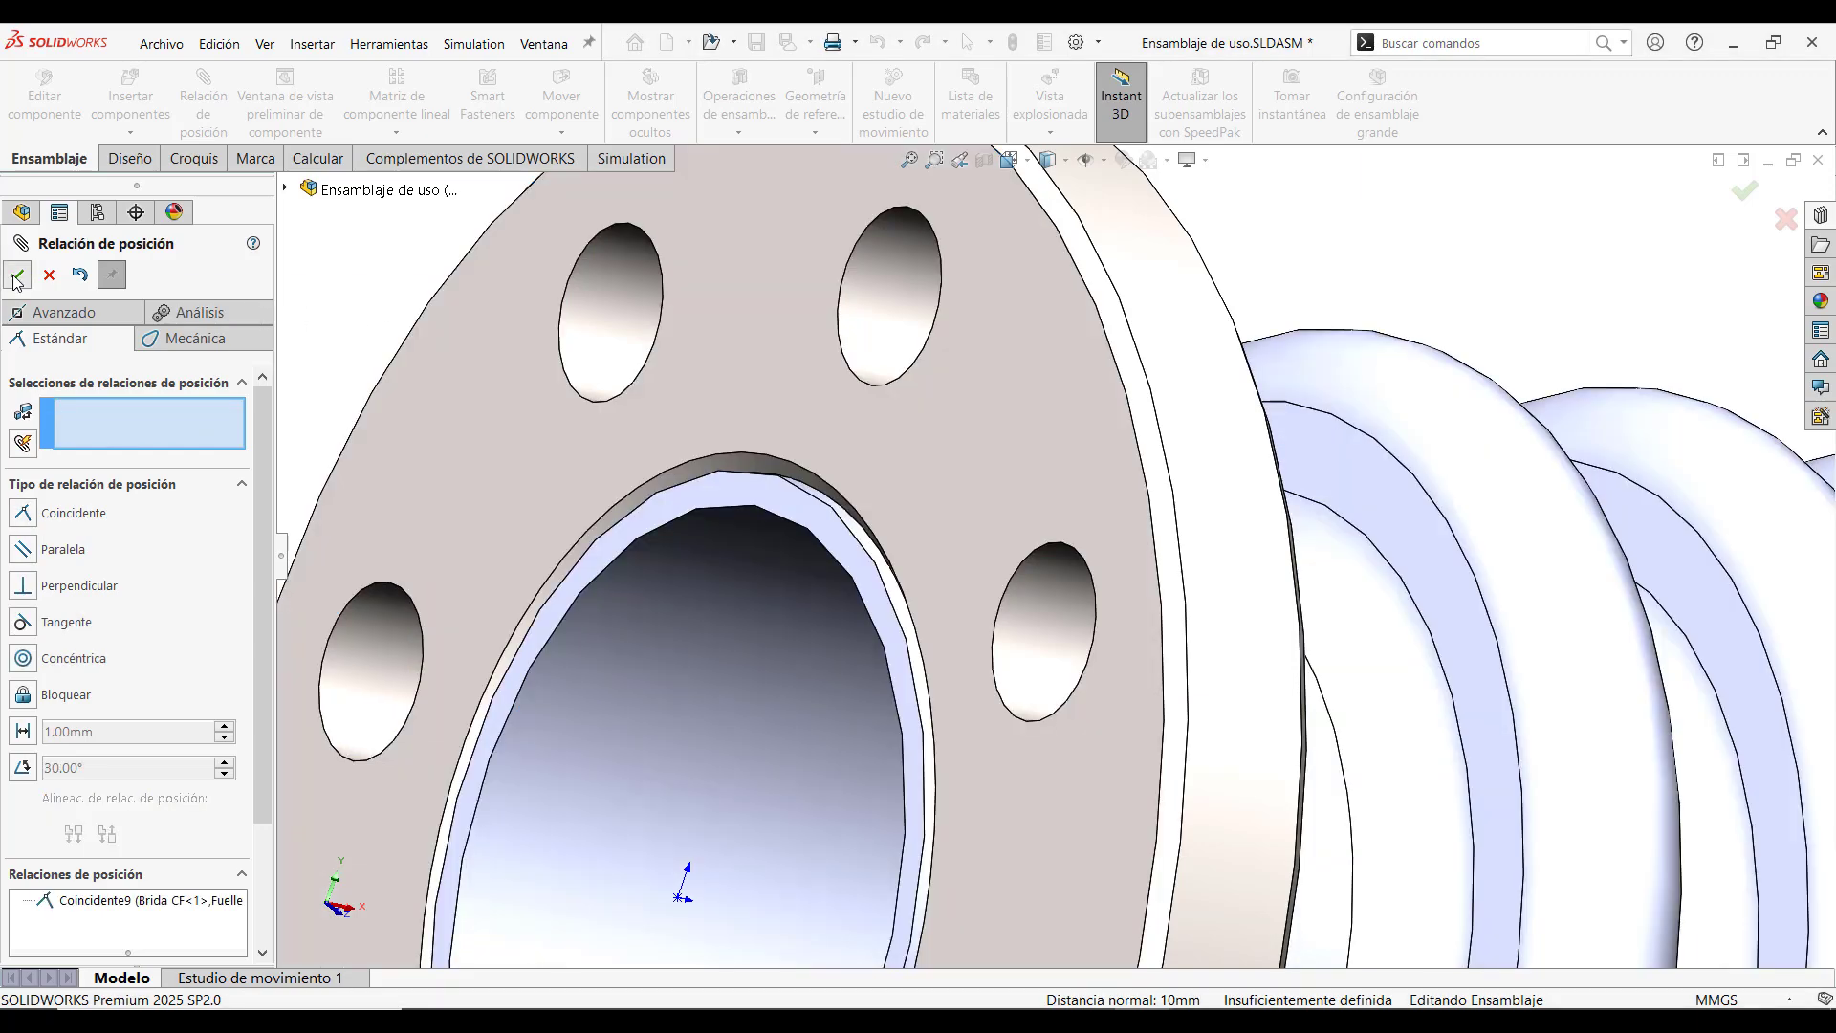
{"action": "left_click", "coordinate": [17, 274]}
Make Fuelle Flexible<3> a flexible component, reassociating its in-context plane reference to the outer face of flange Brida CF<2>
{"action": "scroll", "coordinate": [1499, 377], "scroll_direction": "up", "scroll_amount": 12}
{"action": "middle_click_drag", "start_coordinate": [1526, 516], "coordinate": [1392, 492]}
{"action": "scroll", "coordinate": [1392, 492], "scroll_direction": "up", "scroll_amount": 2}
{"action": "scroll", "coordinate": [1446, 667], "scroll_direction": "down", "scroll_amount": 5}
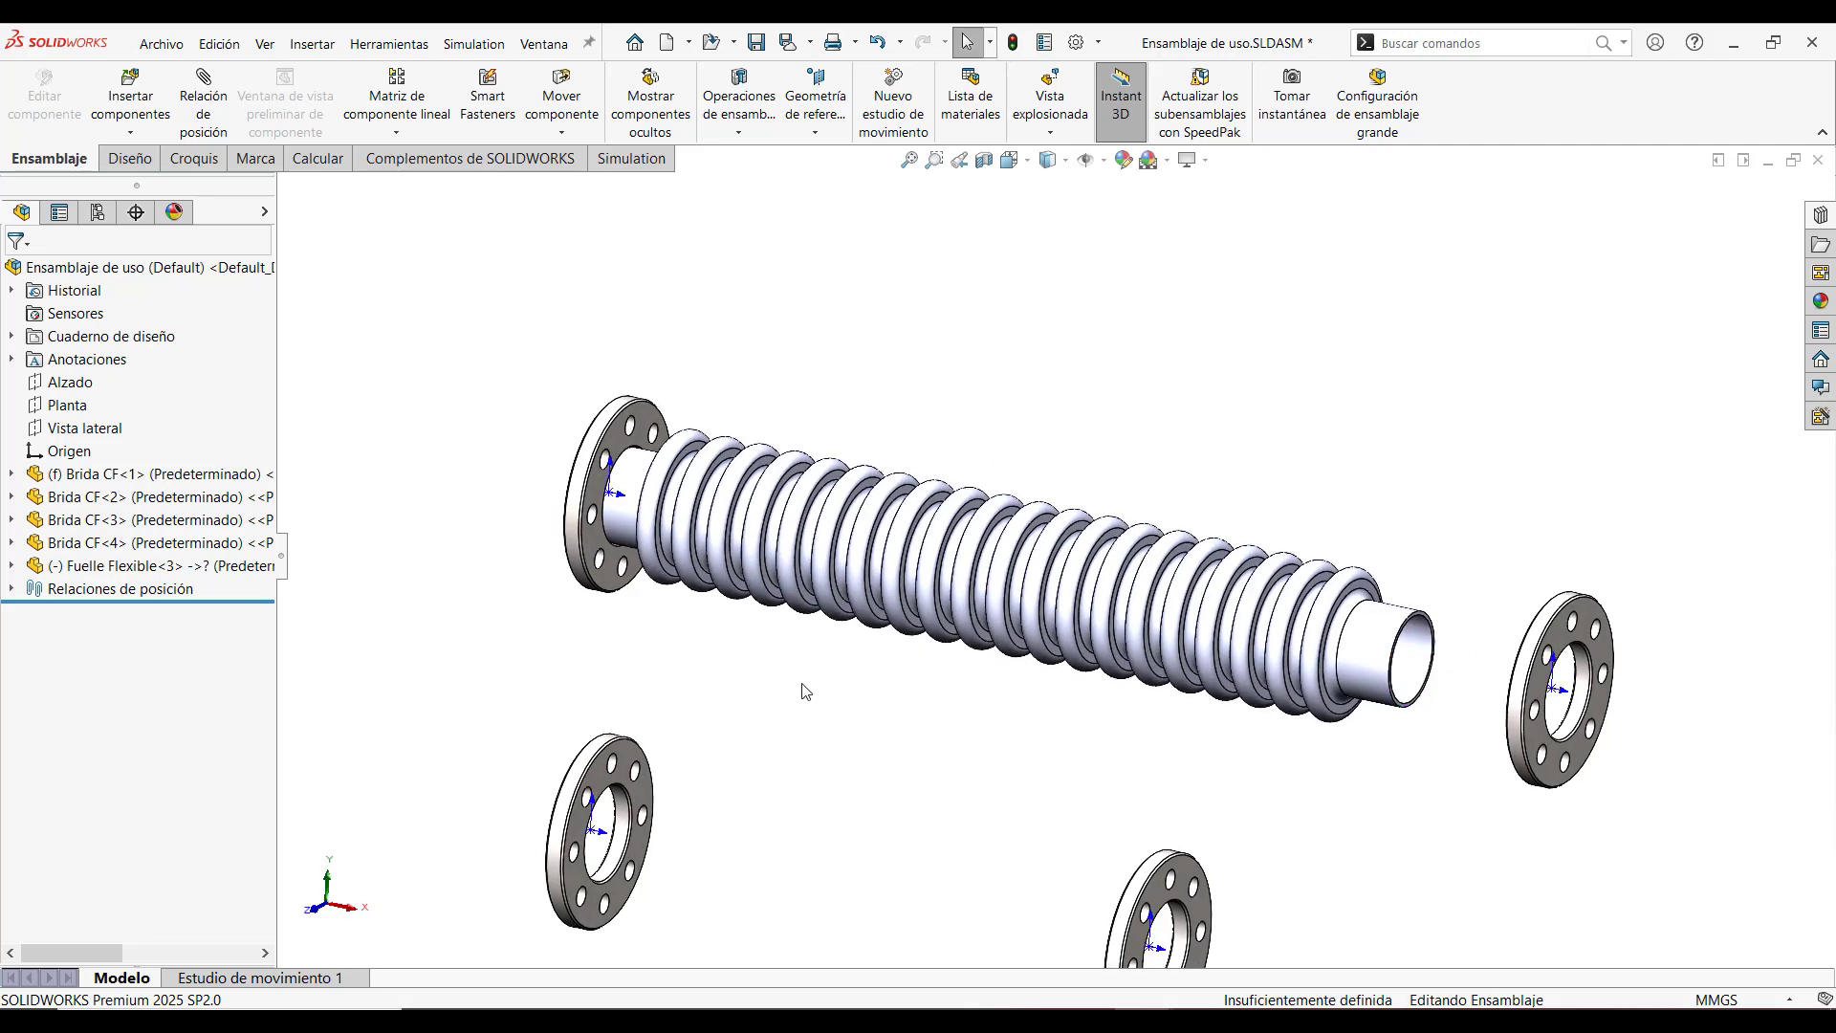
{"action": "middle_click_drag", "start_coordinate": [1433, 658], "coordinate": [1472, 656]}
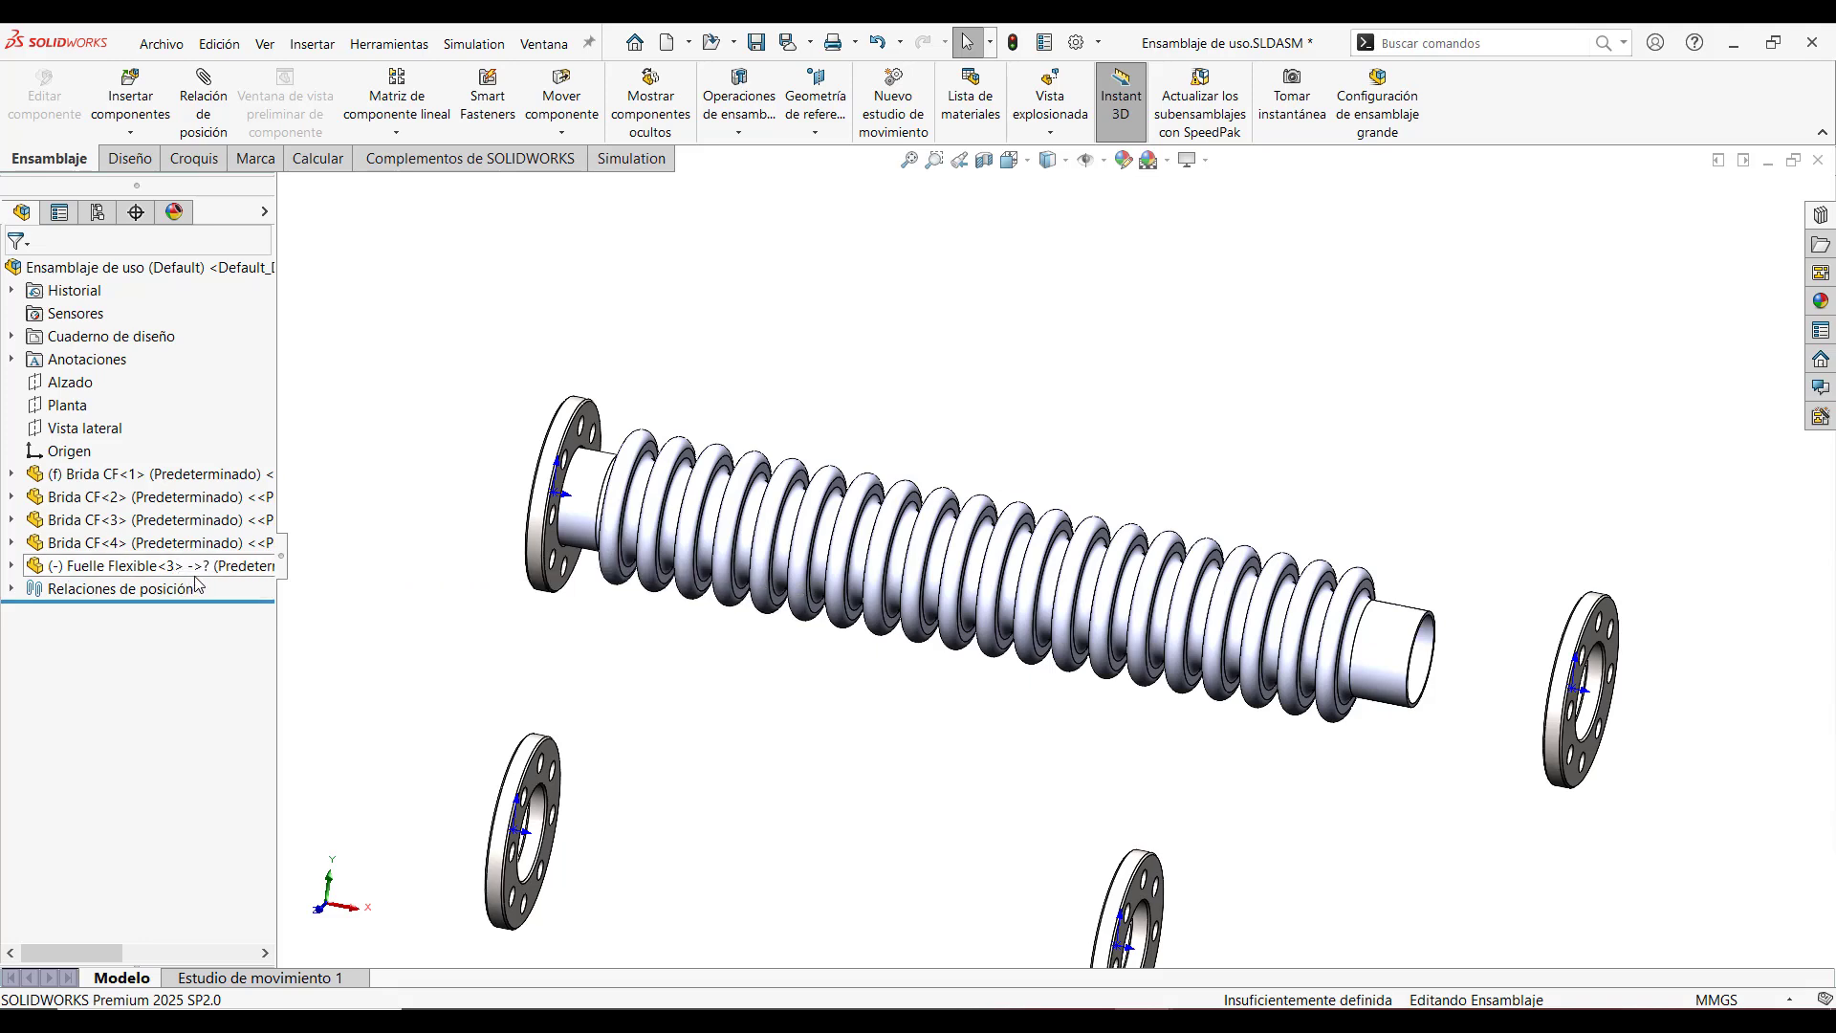
{"action": "mouse_move", "coordinate": [200, 565]}
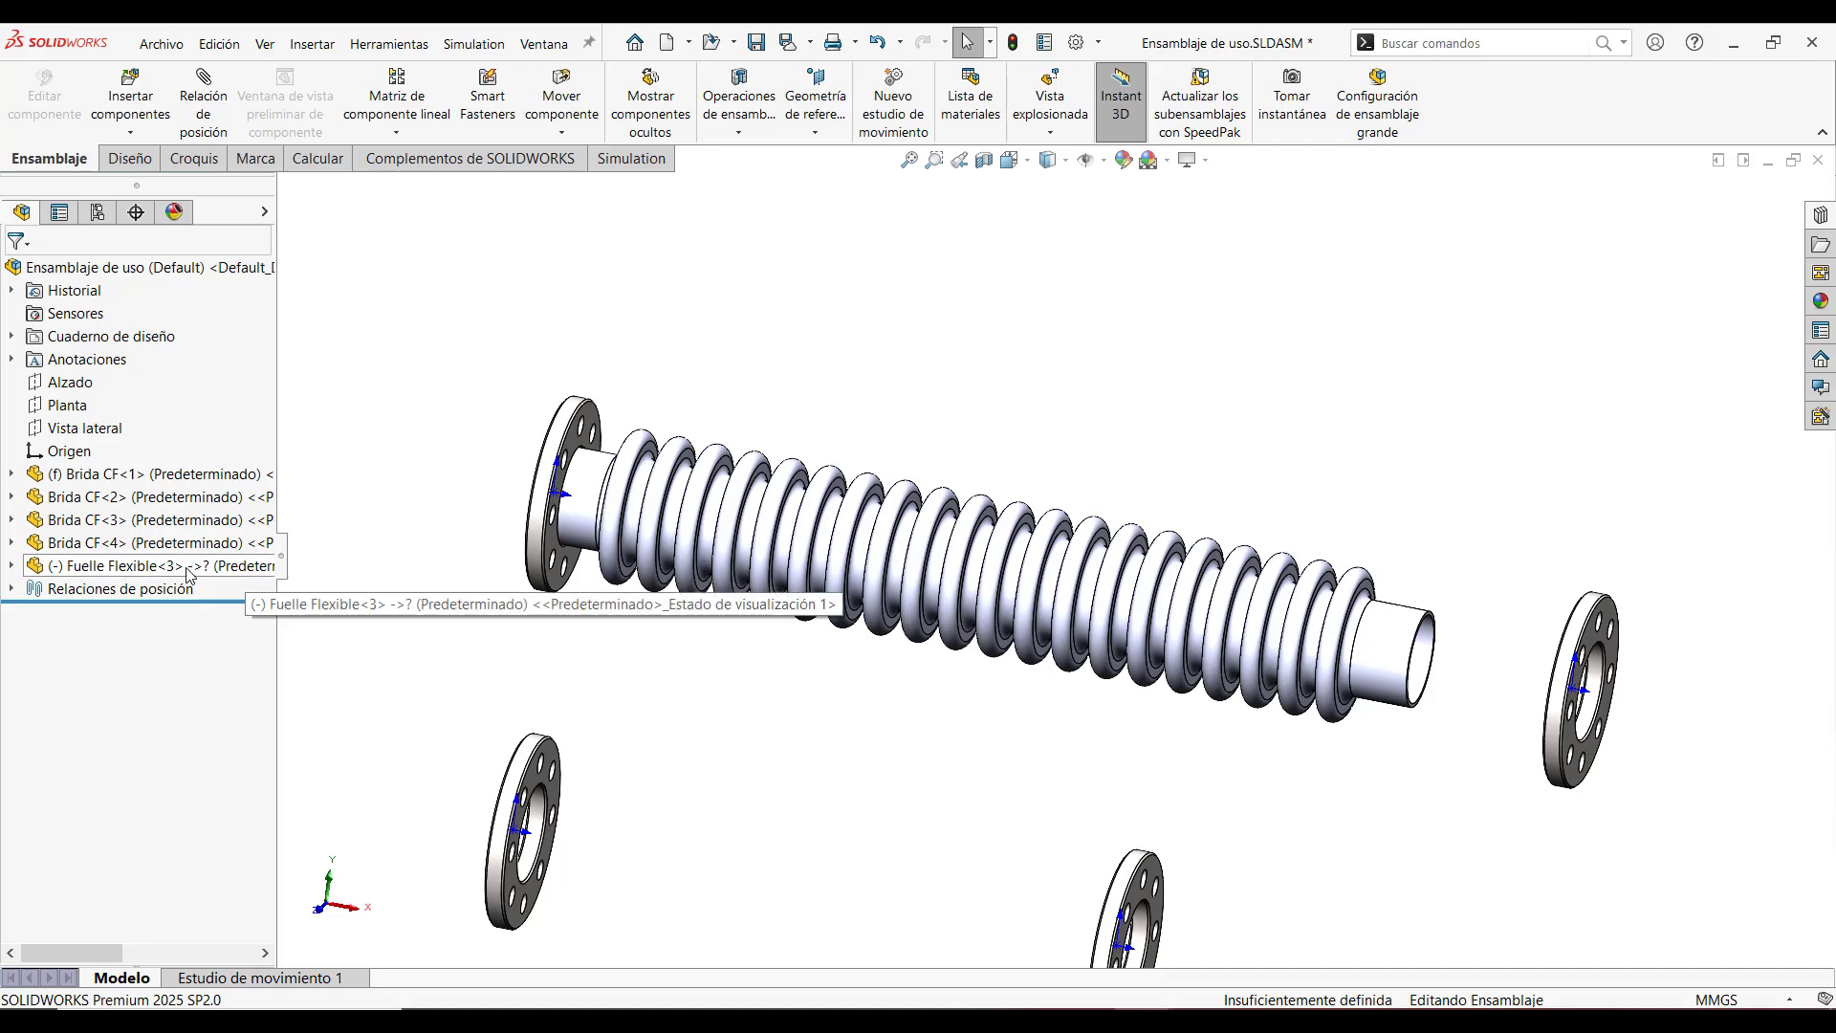
{"action": "right_click", "coordinate": [188, 572]}
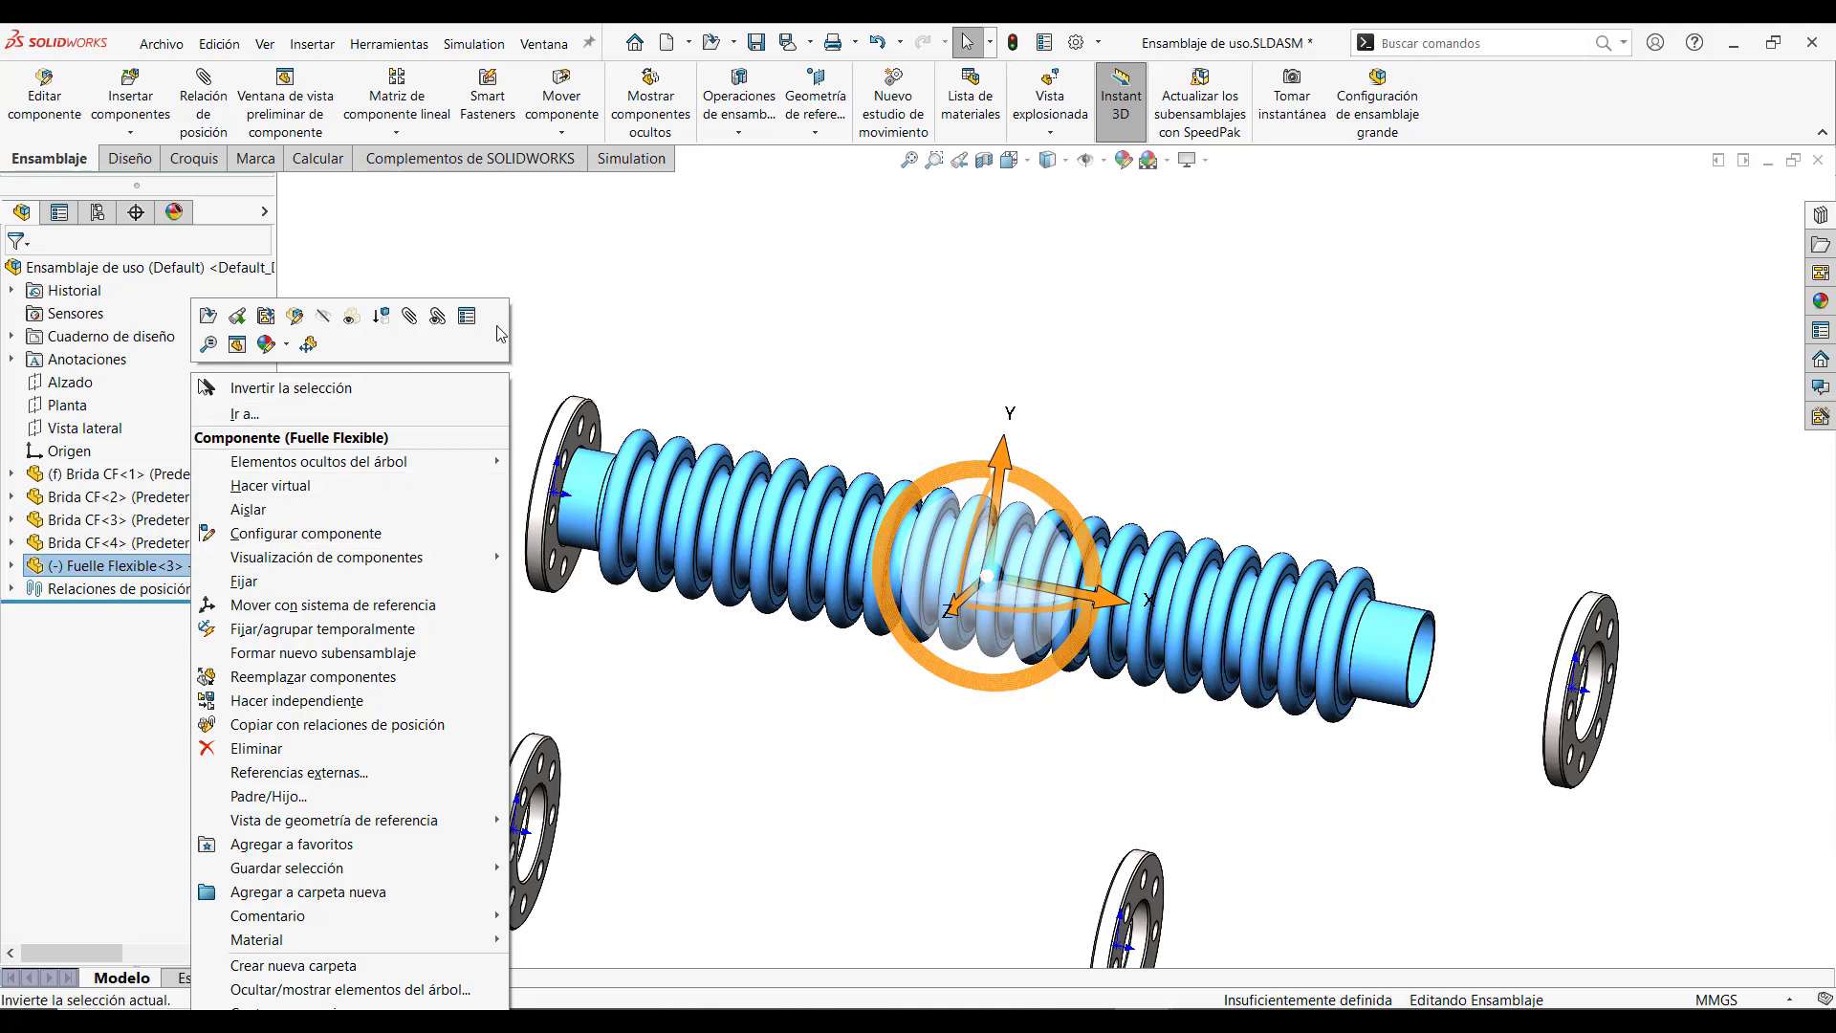
{"action": "left_click", "coordinate": [308, 342]}
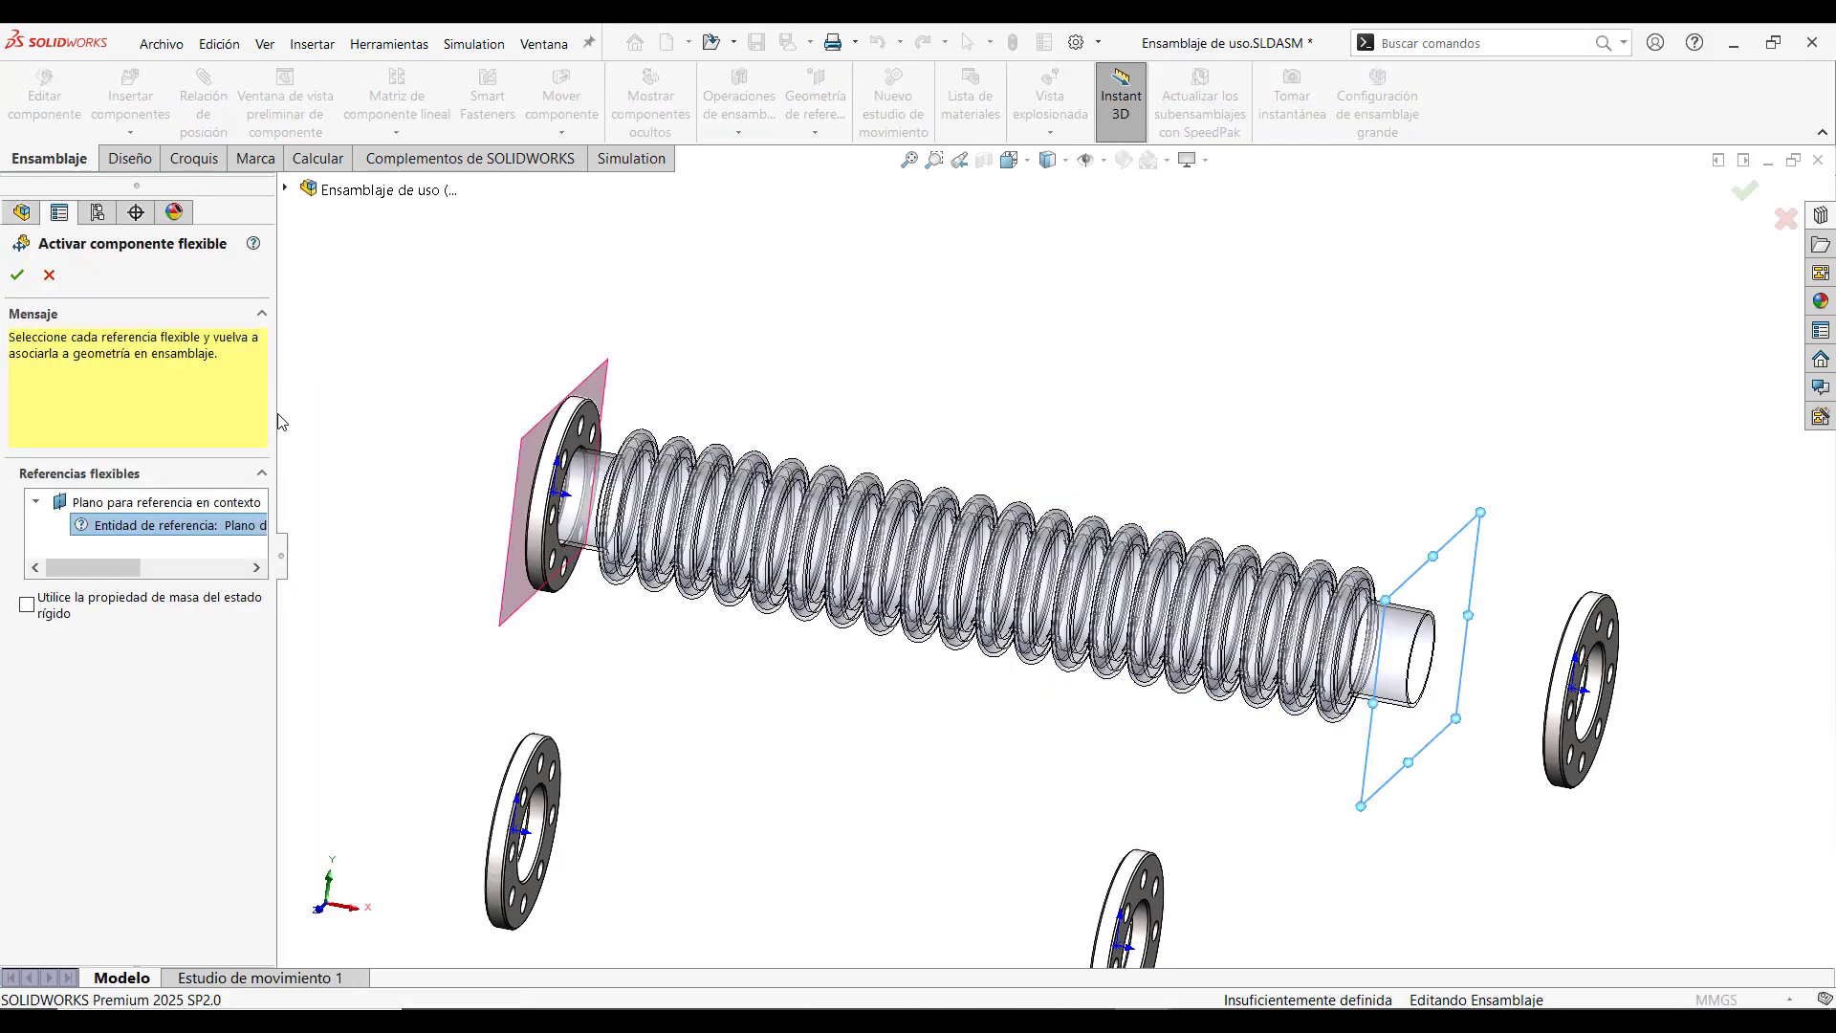
{"action": "left_click_drag", "start_coordinate": [275, 414], "coordinate": [396, 414]}
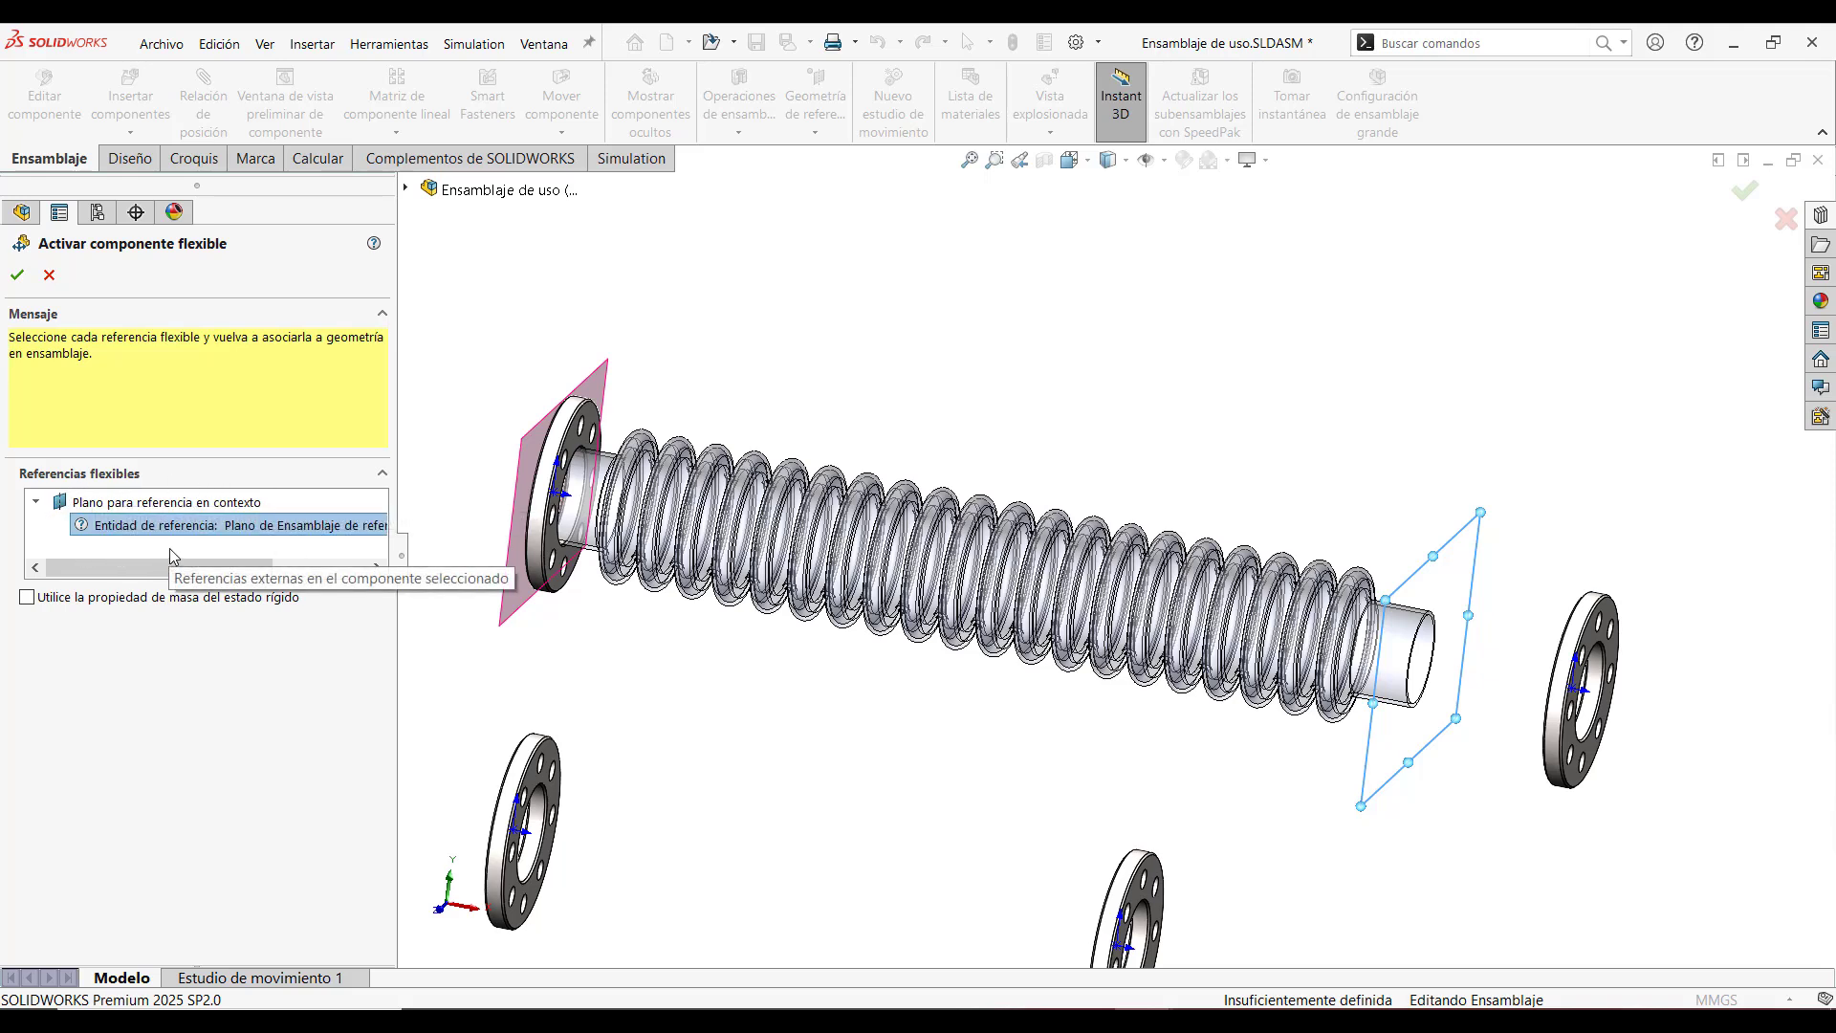
{"action": "scroll", "coordinate": [1616, 790], "scroll_direction": "down", "scroll_amount": 2}
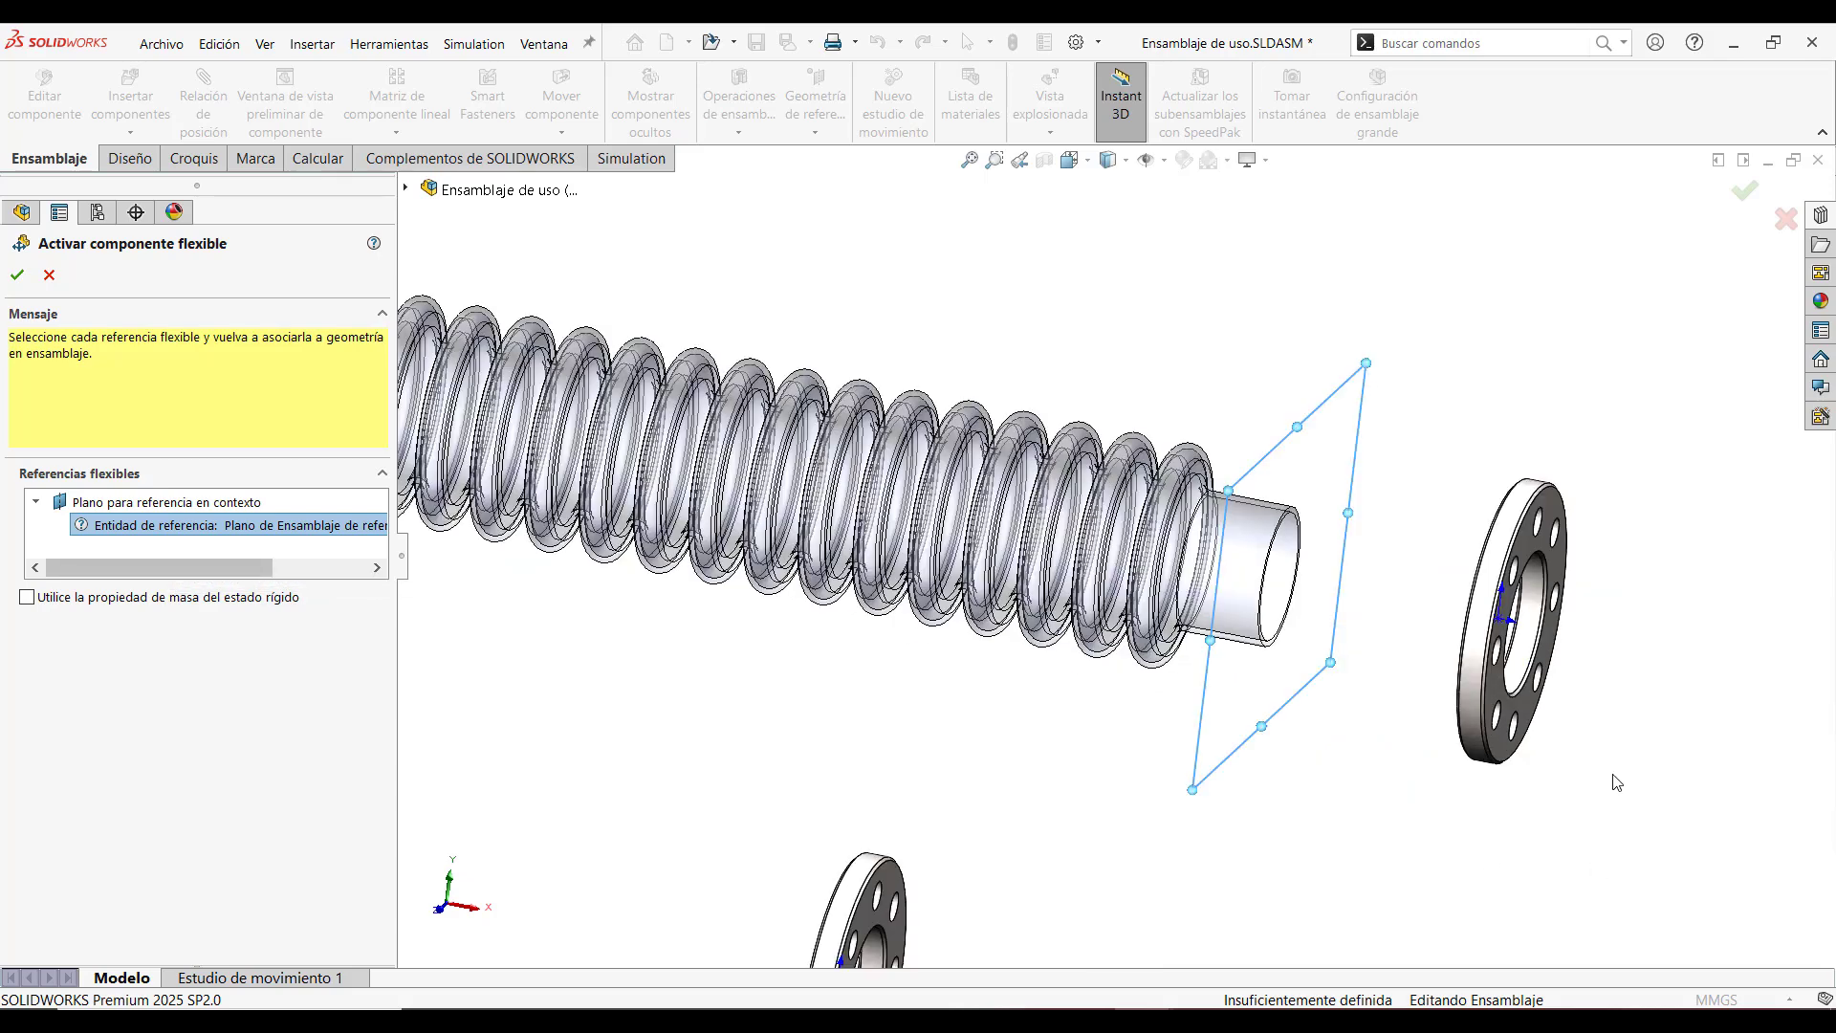
{"action": "left_click", "coordinate": [1527, 712]}
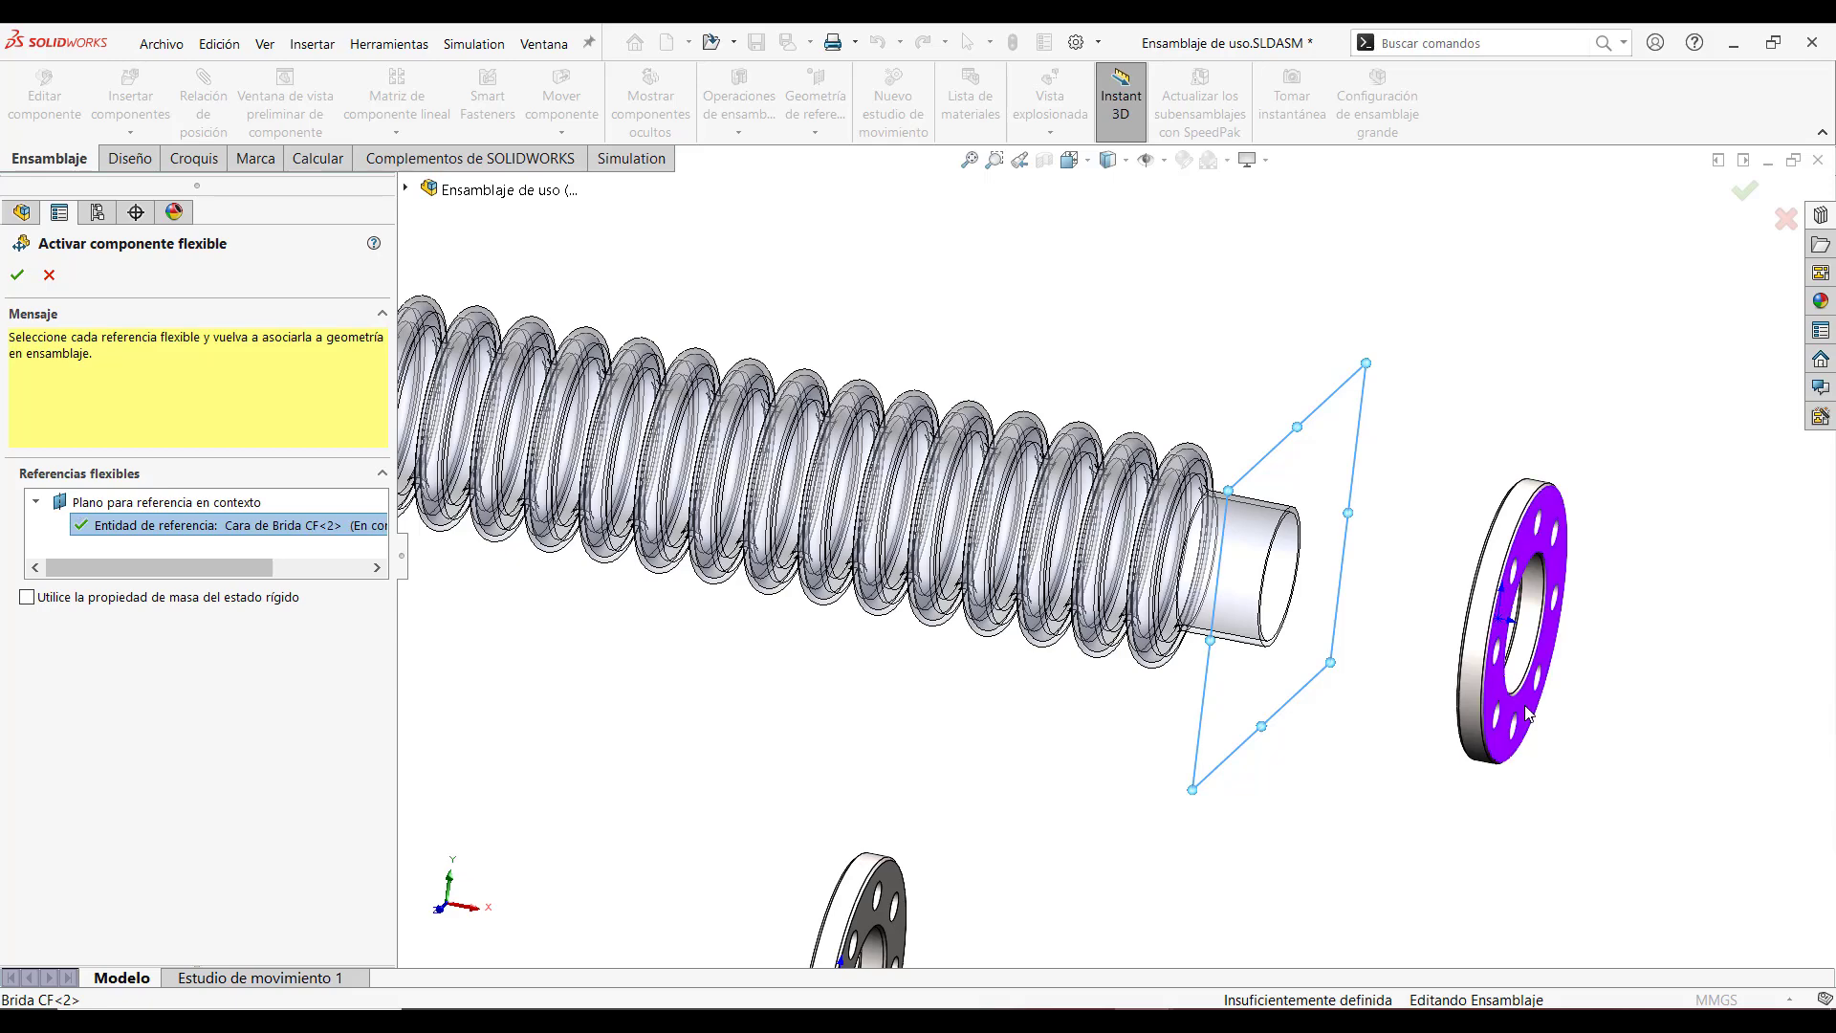
{"action": "left_click", "coordinate": [17, 277]}
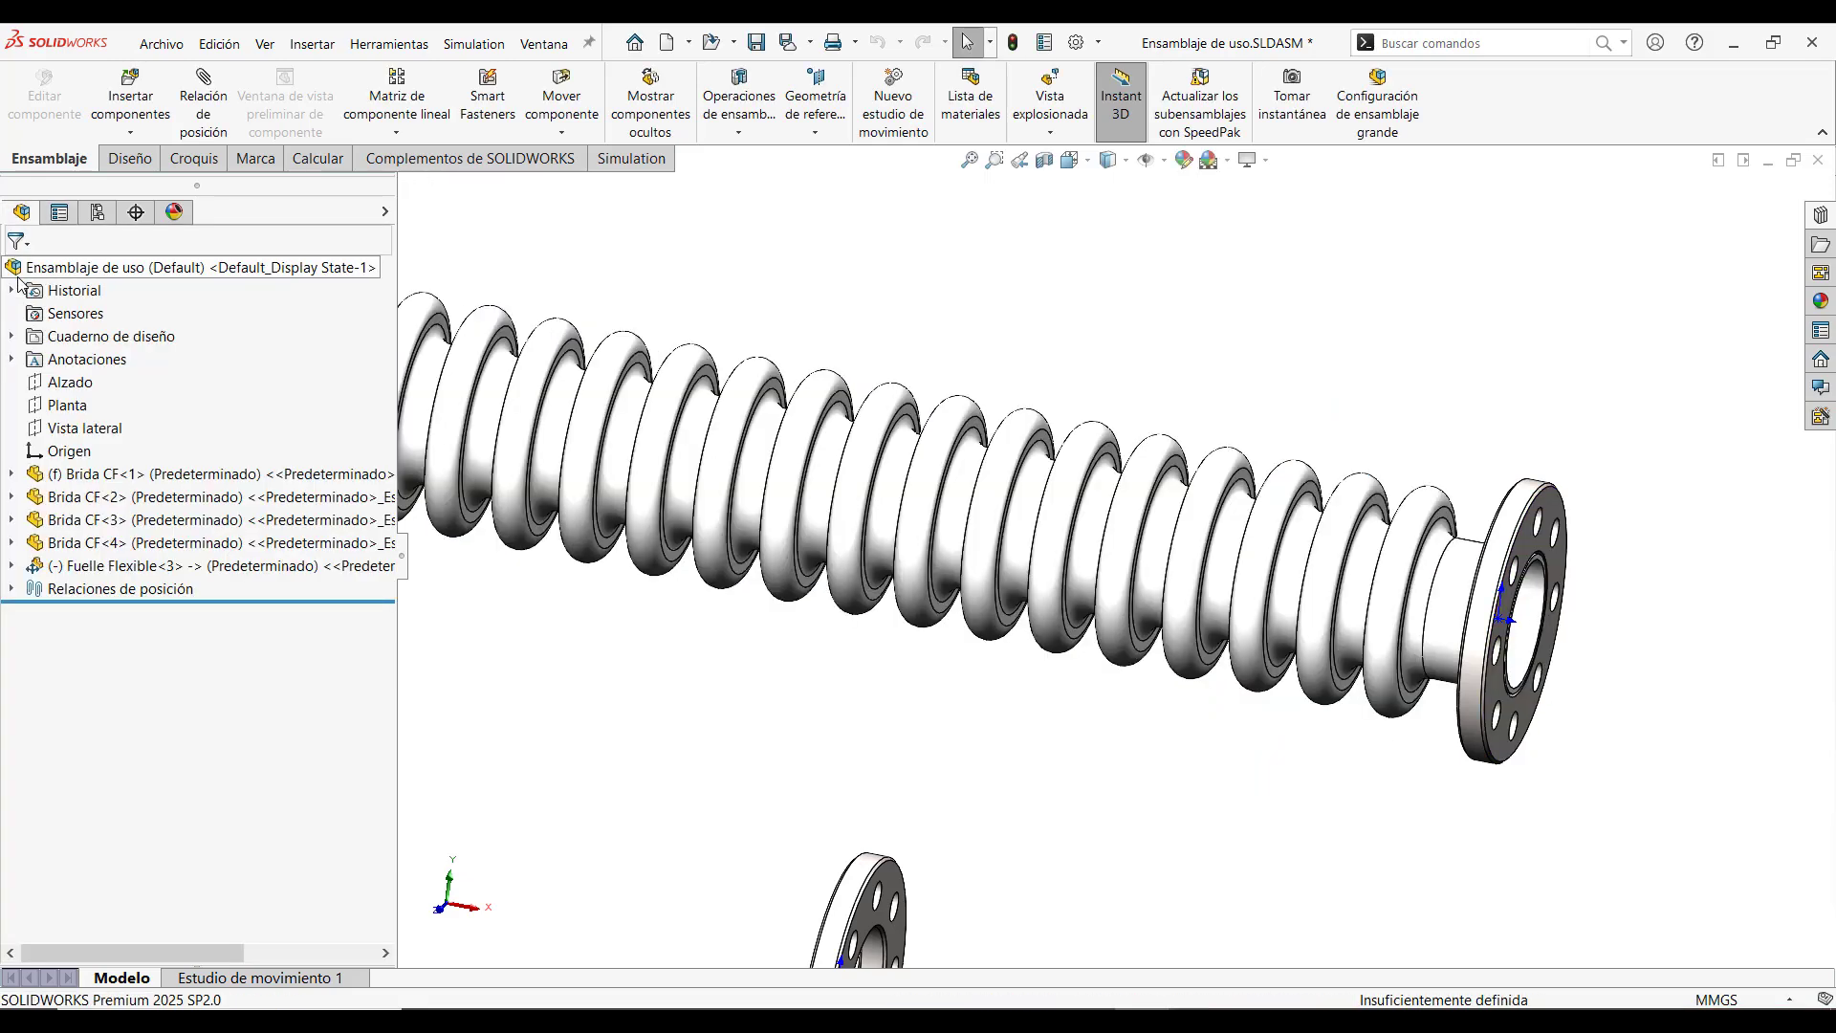
Add a second instance of Fuelle Flexible to the assembly, placed freely below the two unused flanges
{"action": "scroll", "coordinate": [881, 696], "scroll_direction": "up", "scroll_amount": 5}
{"action": "middle_click_drag", "start_coordinate": [918, 564], "coordinate": [904, 547]}
{"action": "scroll", "coordinate": [837, 483], "scroll_direction": "down", "scroll_amount": 1}
{"action": "middle_click_drag", "start_coordinate": [1108, 546], "coordinate": [1018, 521]}
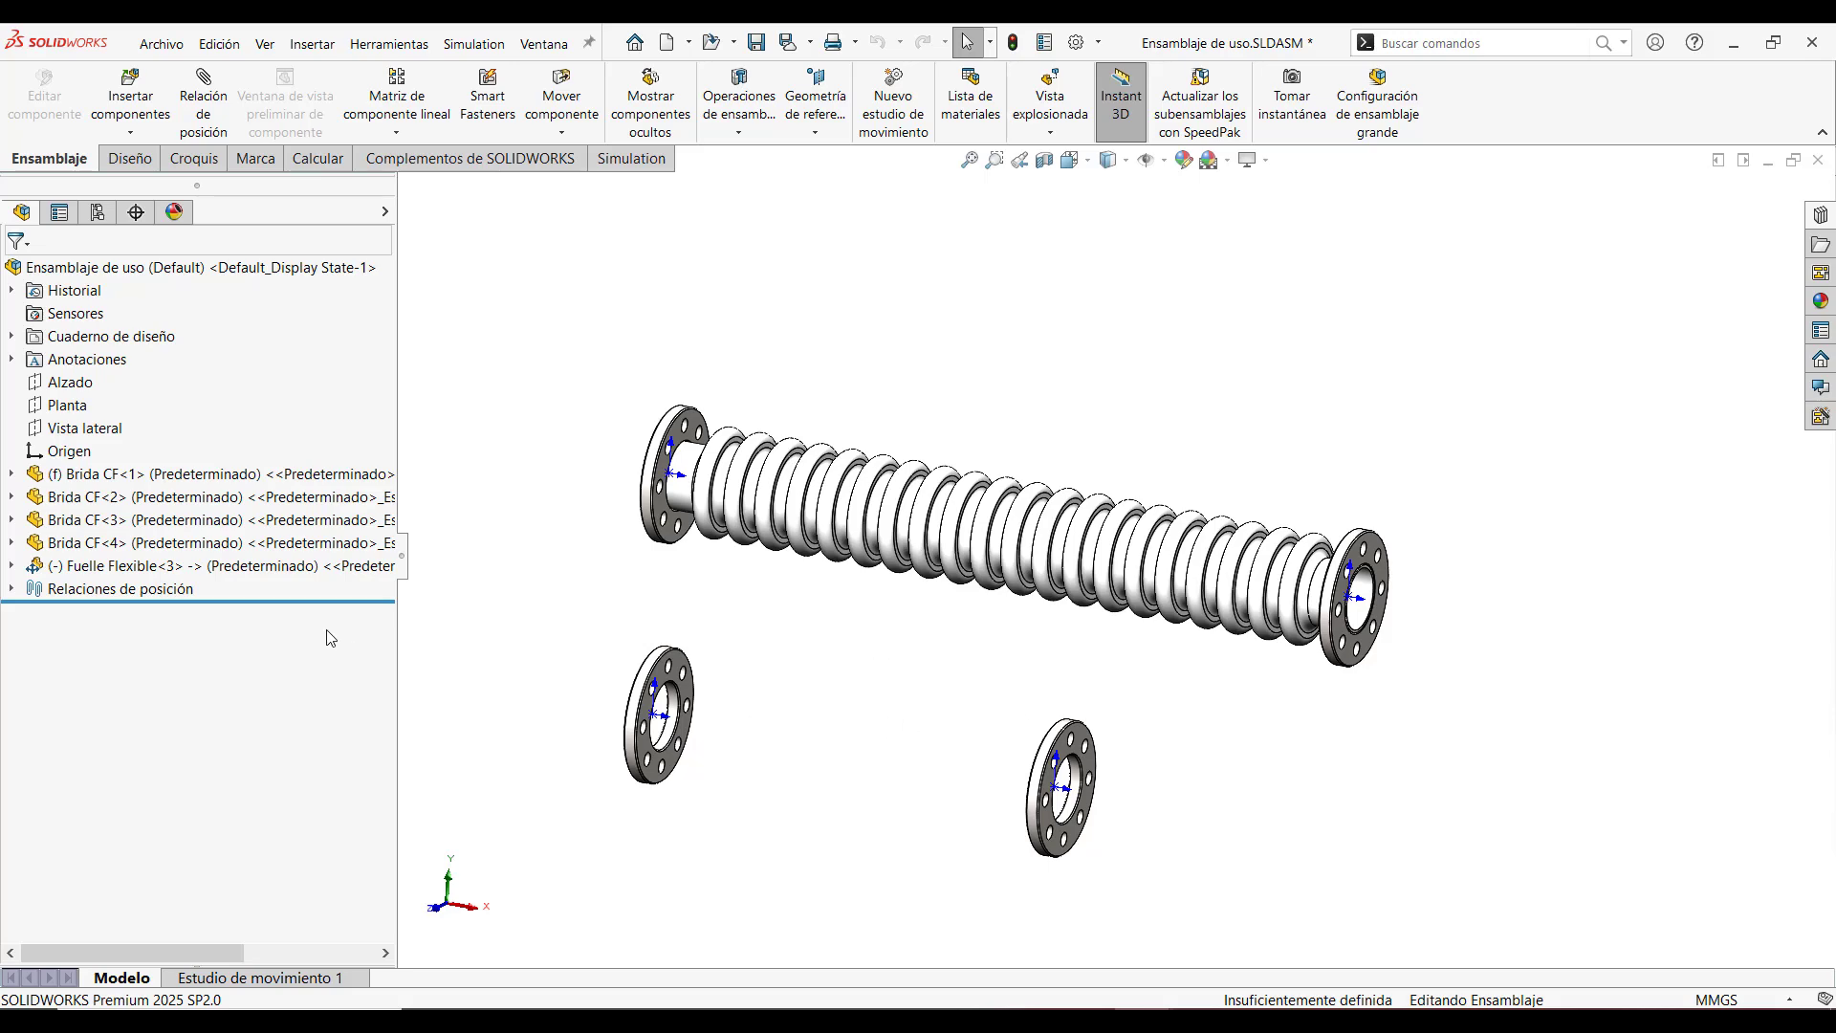
{"action": "left_click_drag", "start_coordinate": [129, 566], "coordinate": [1000, 914]}
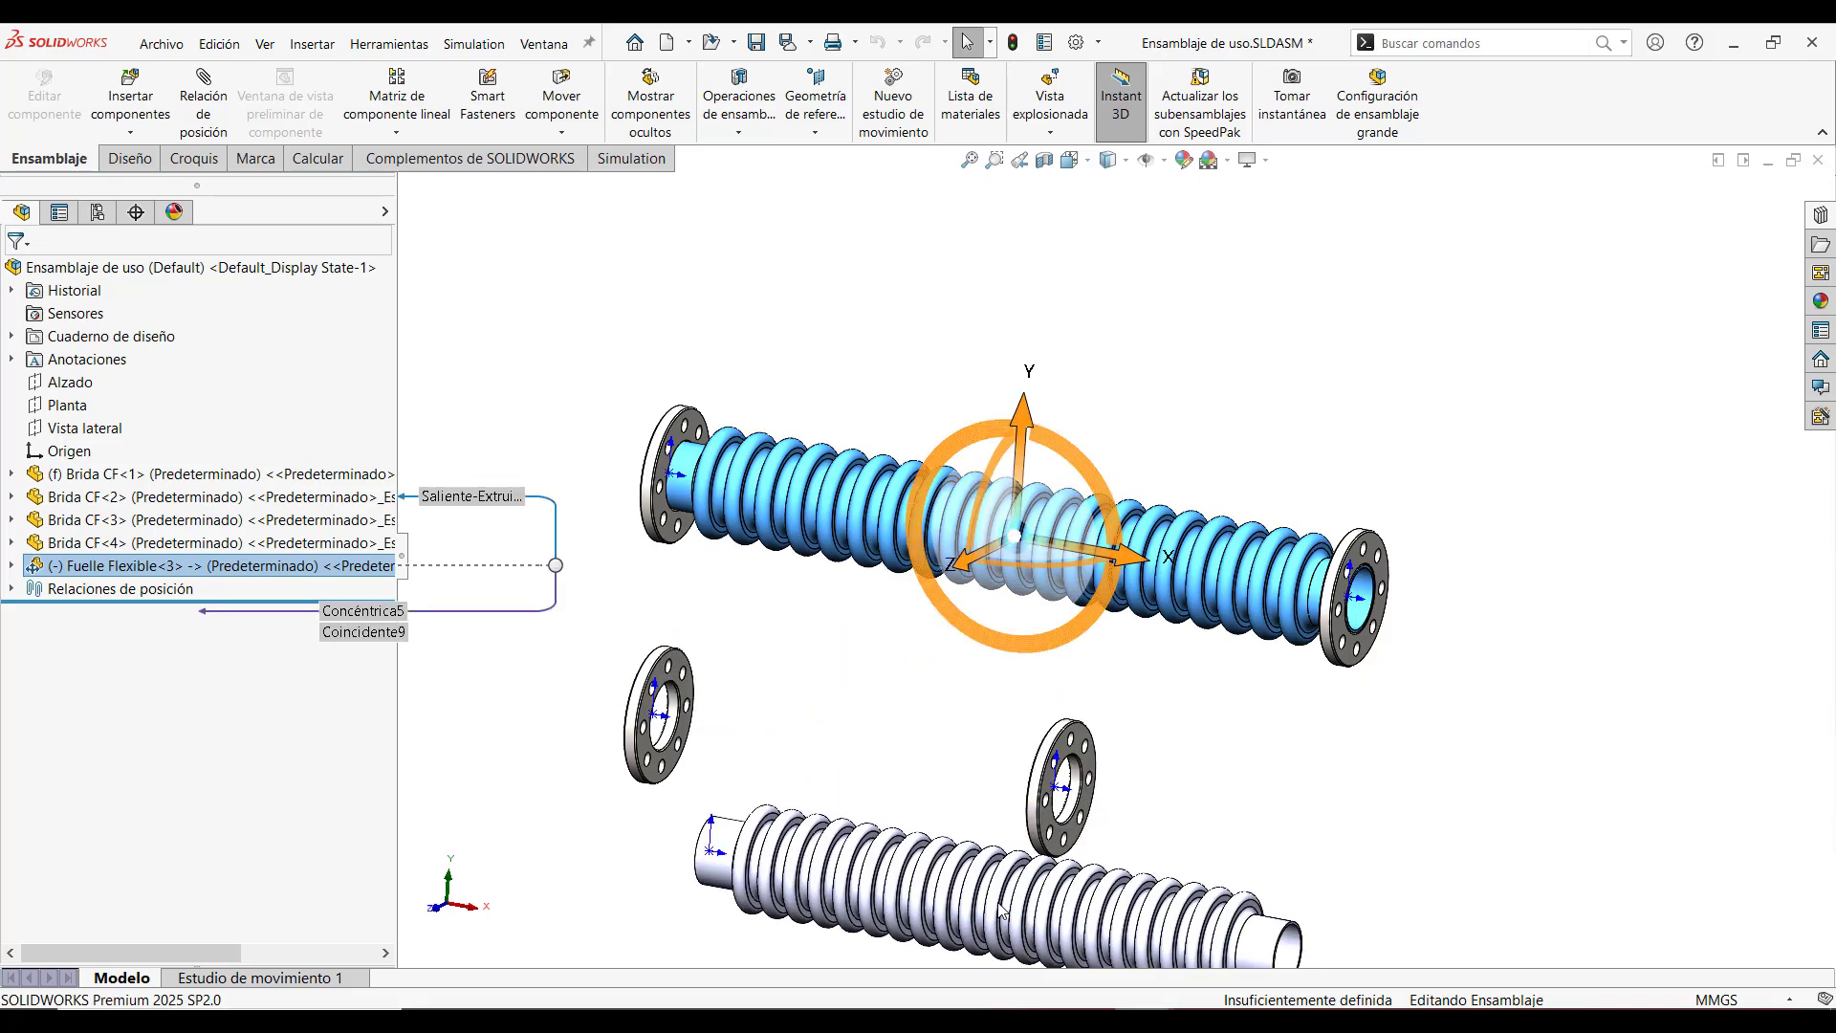
{"action": "left_click", "coordinate": [868, 723]}
{"action": "scroll", "coordinate": [867, 723], "scroll_direction": "up", "scroll_amount": 2}
{"action": "scroll", "coordinate": [915, 766], "scroll_direction": "down", "scroll_amount": 1}
{"action": "scroll", "coordinate": [890, 775], "scroll_direction": "down", "scroll_amount": 1}
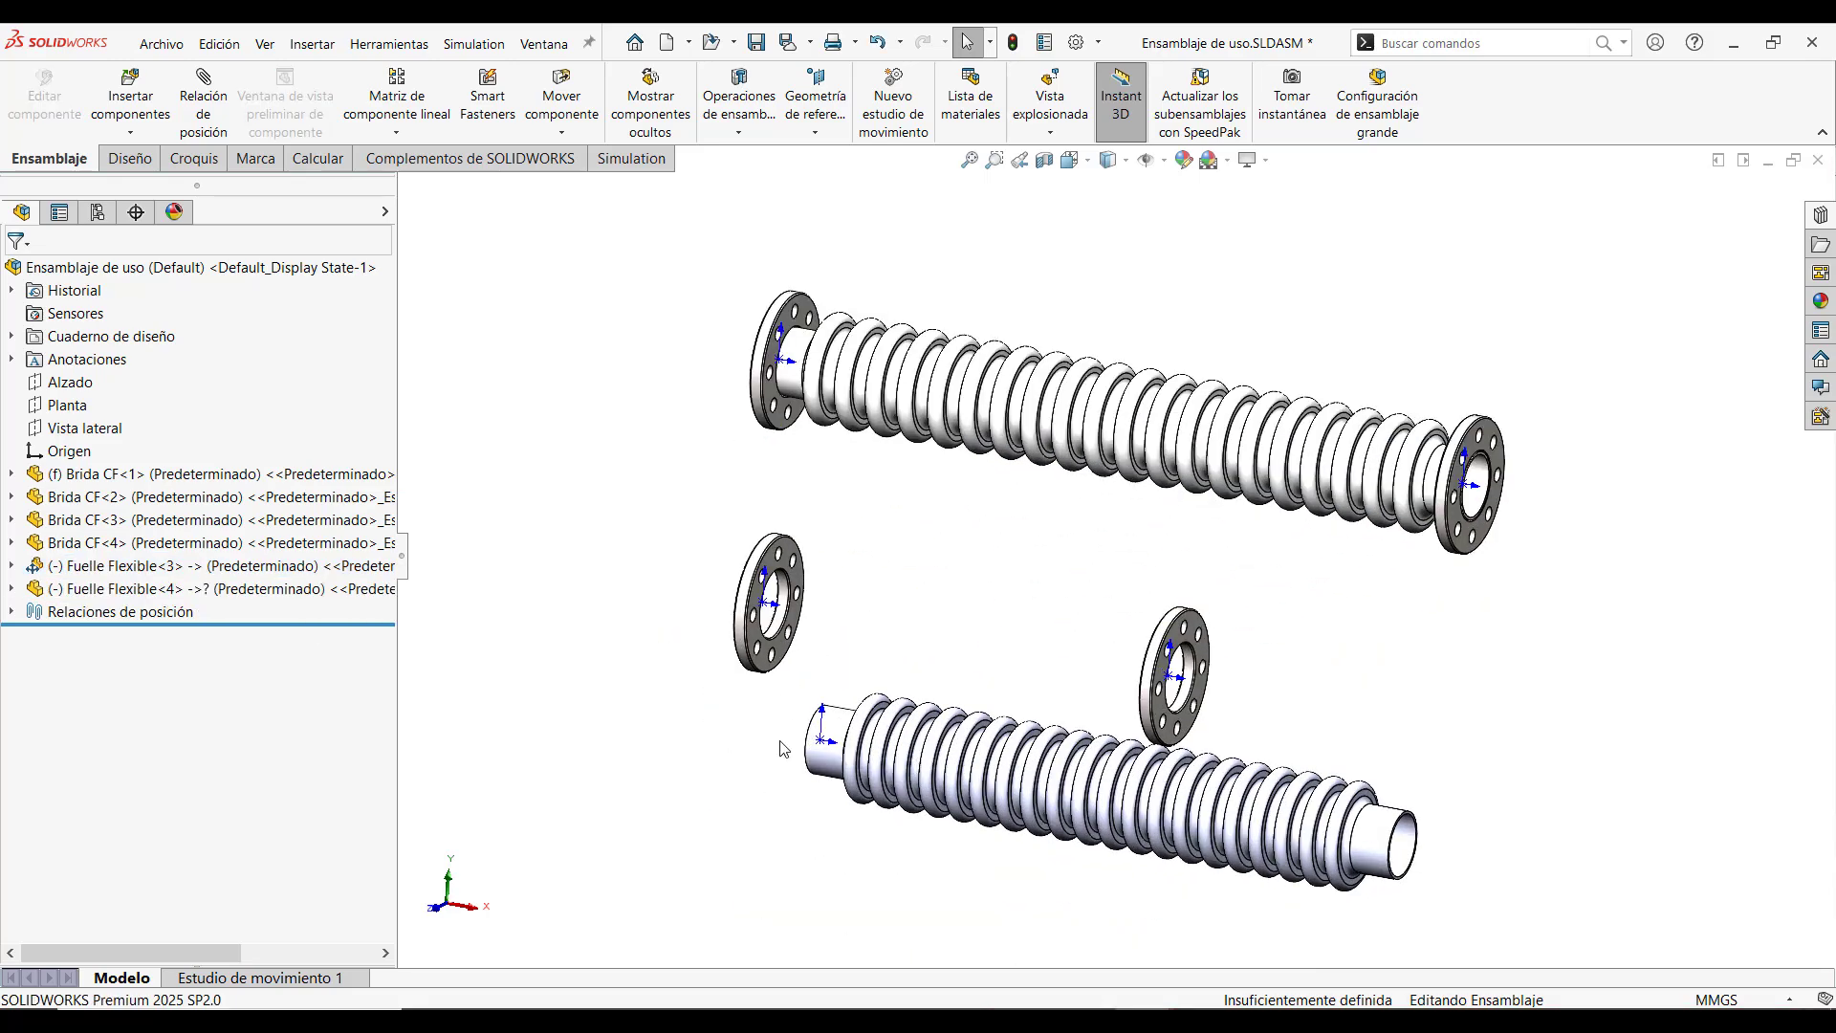
Mate the outer face of the second bellows' end tube concentric with the central bore of flange Brida CF<3>
{"action": "scroll", "coordinate": [840, 735], "scroll_direction": "down", "scroll_amount": 2}
{"action": "left_click", "coordinate": [840, 735]}
{"action": "scroll", "coordinate": [814, 501], "scroll_direction": "down", "scroll_amount": 4}
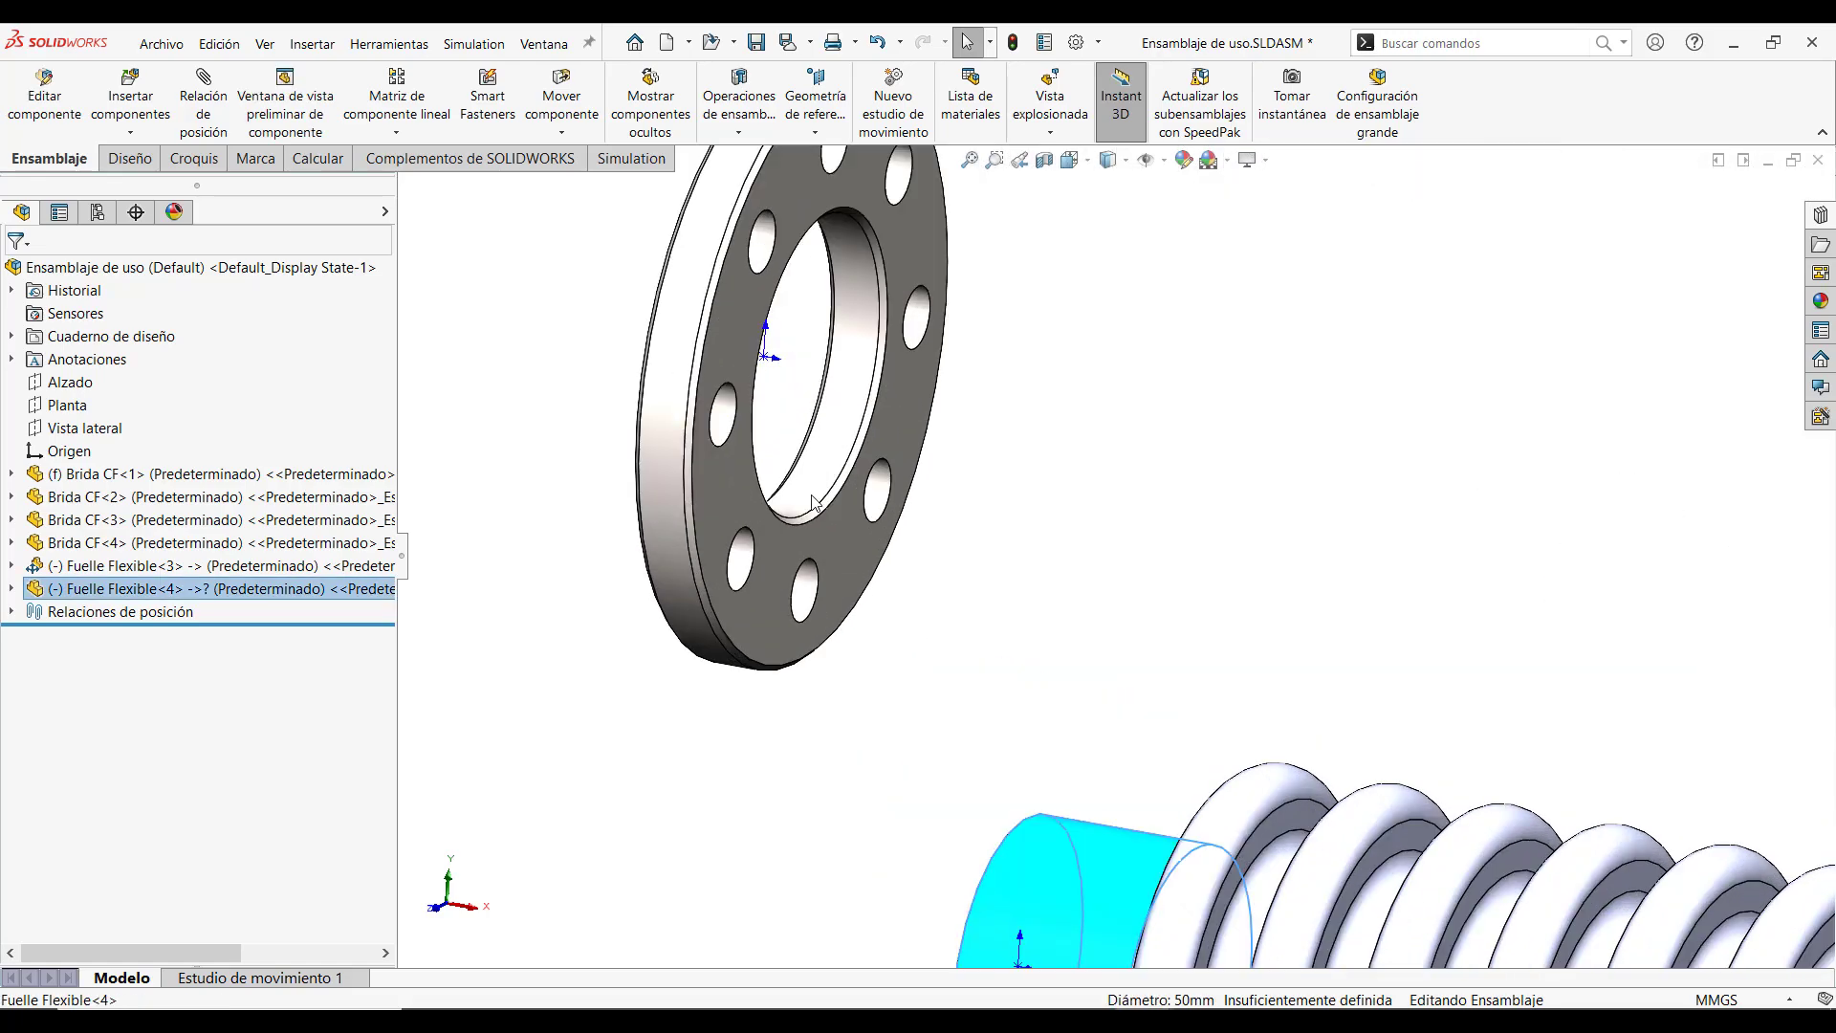
{"action": "left_click", "coordinate": [814, 502], "text": "ctrl"}
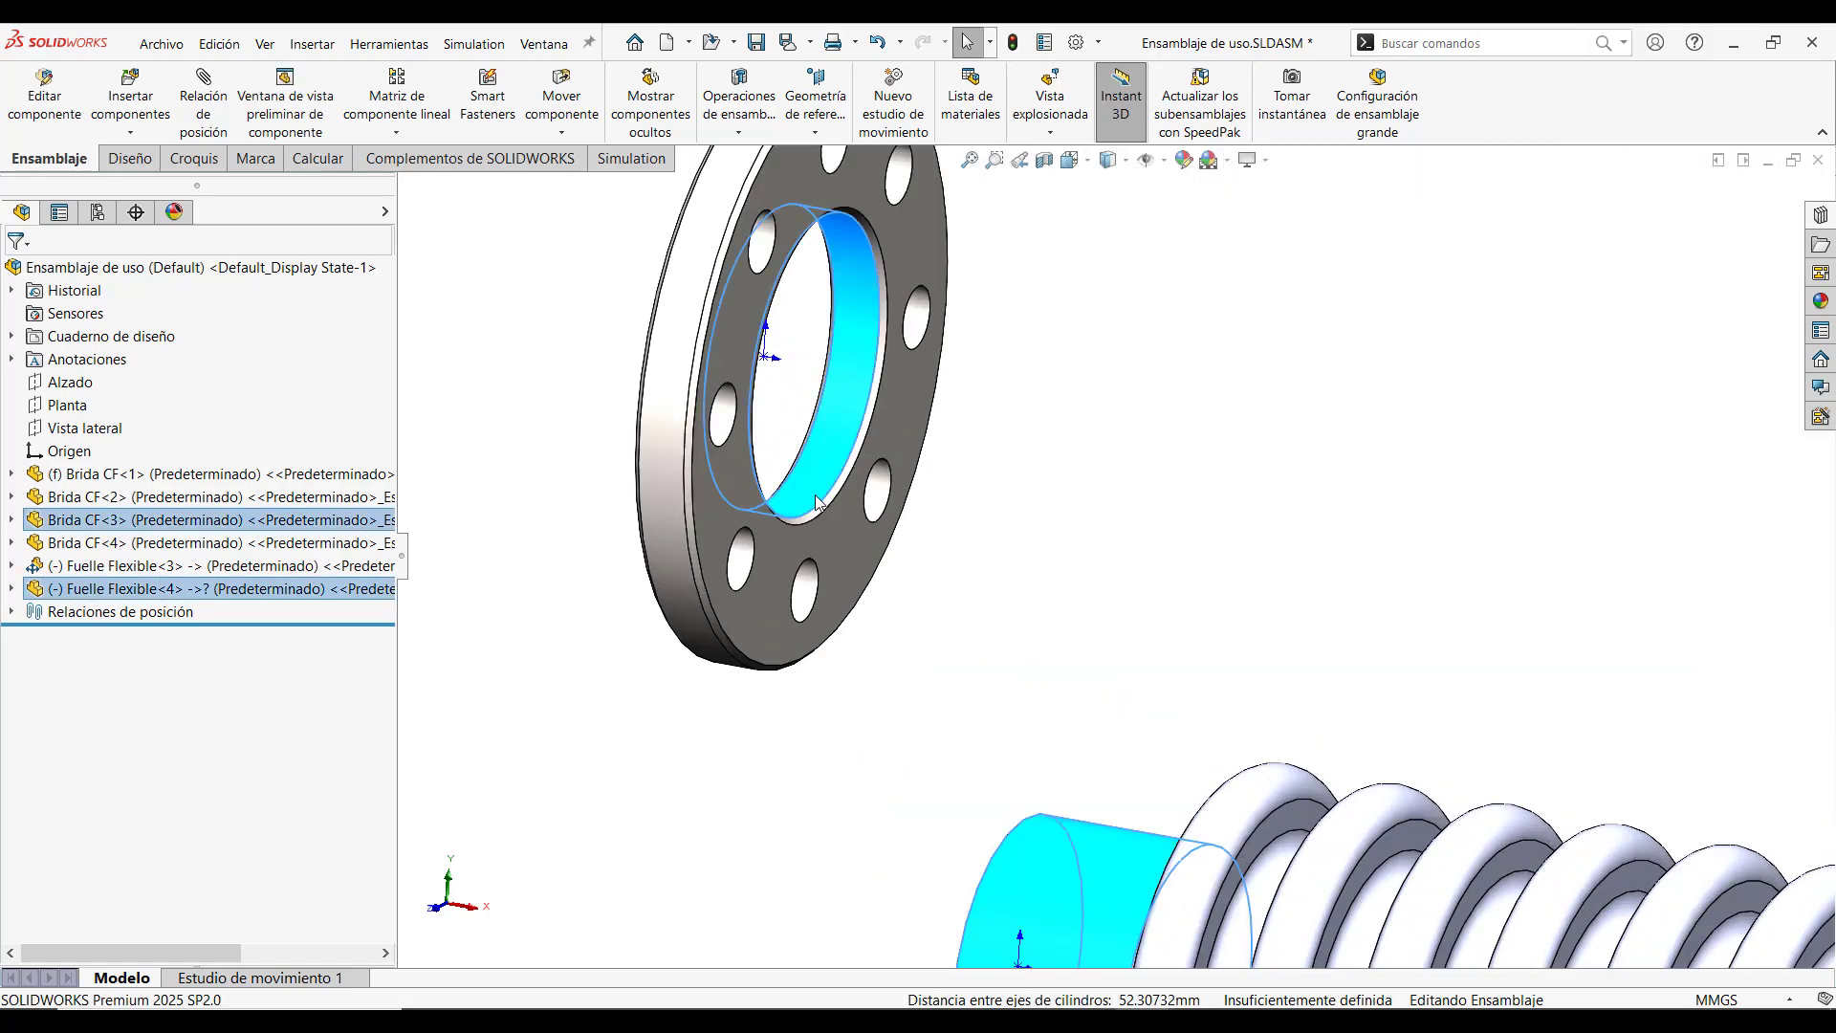
{"action": "left_click", "coordinate": [204, 100]}
{"action": "left_click", "coordinate": [1361, 462]}
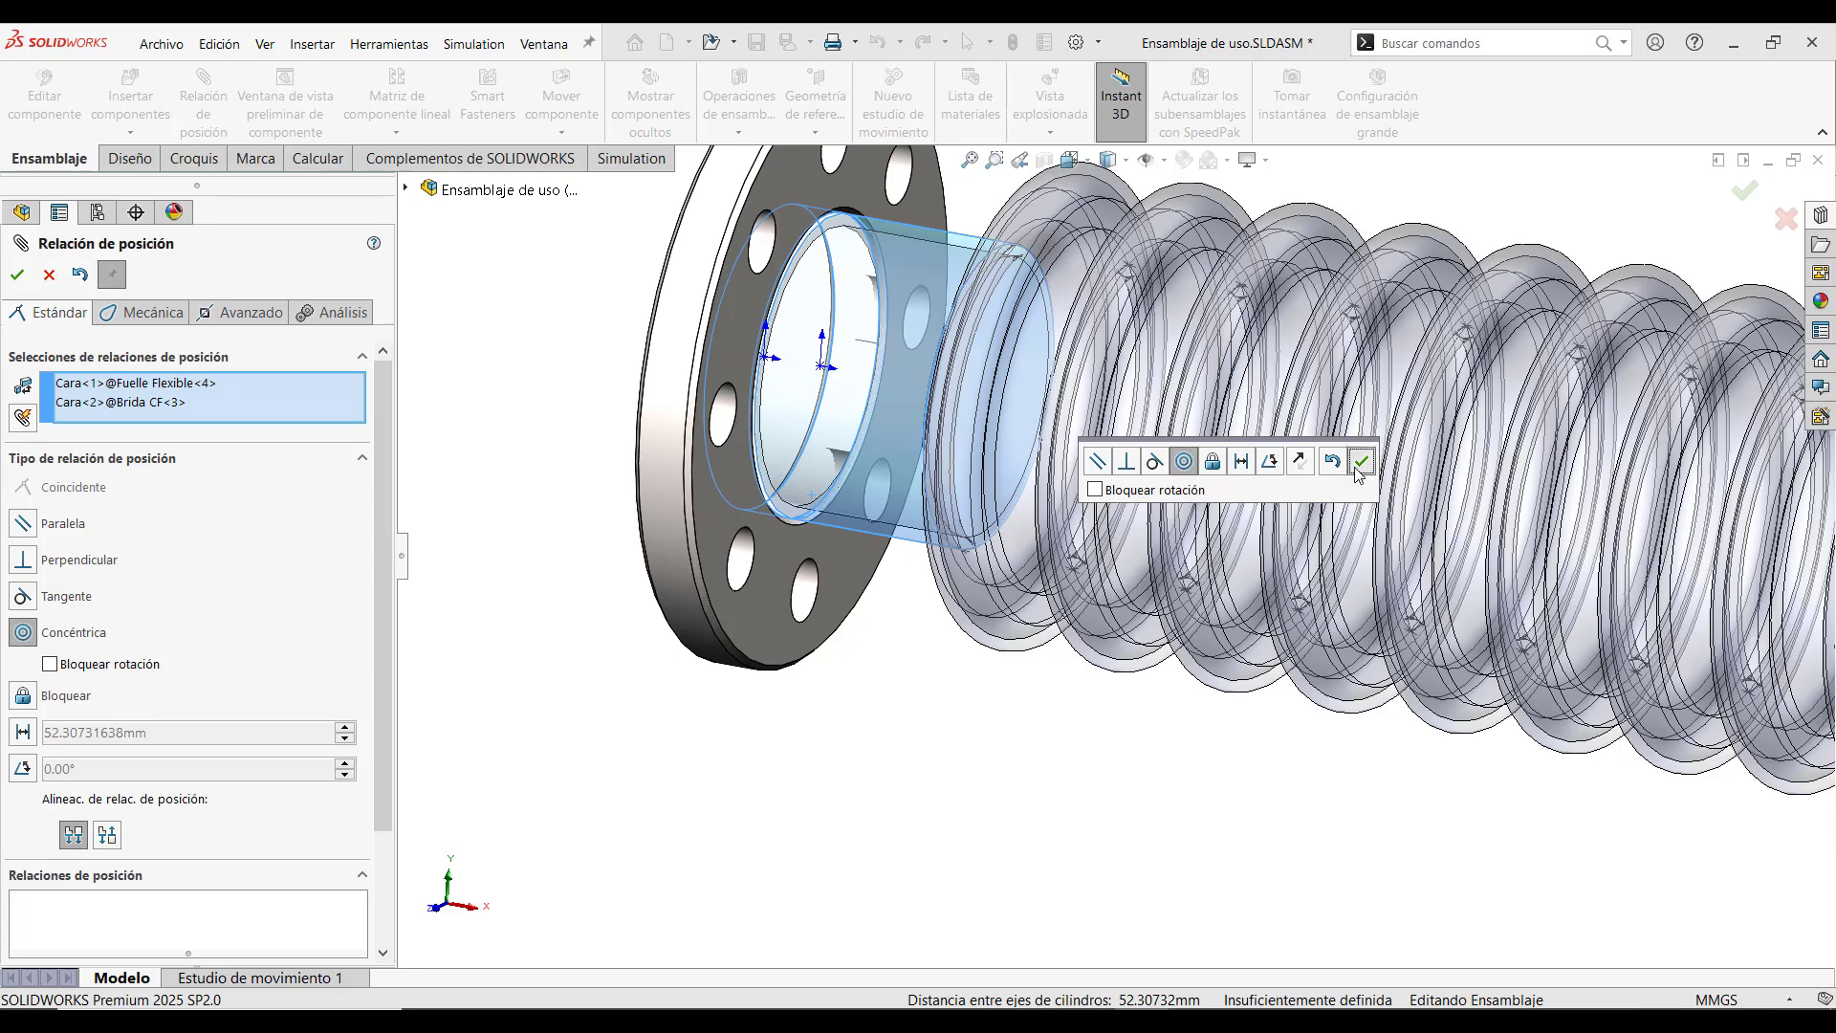
Mate the second bellows' annular end face coincident with the outer face of flange Brida CF<3>
{"action": "scroll", "coordinate": [909, 721], "scroll_direction": "up", "scroll_amount": 3}
{"action": "middle_click_drag", "start_coordinate": [910, 721], "coordinate": [1080, 688]}
{"action": "scroll", "coordinate": [1051, 584], "scroll_direction": "down", "scroll_amount": 3}
{"action": "left_click", "coordinate": [1055, 585]}
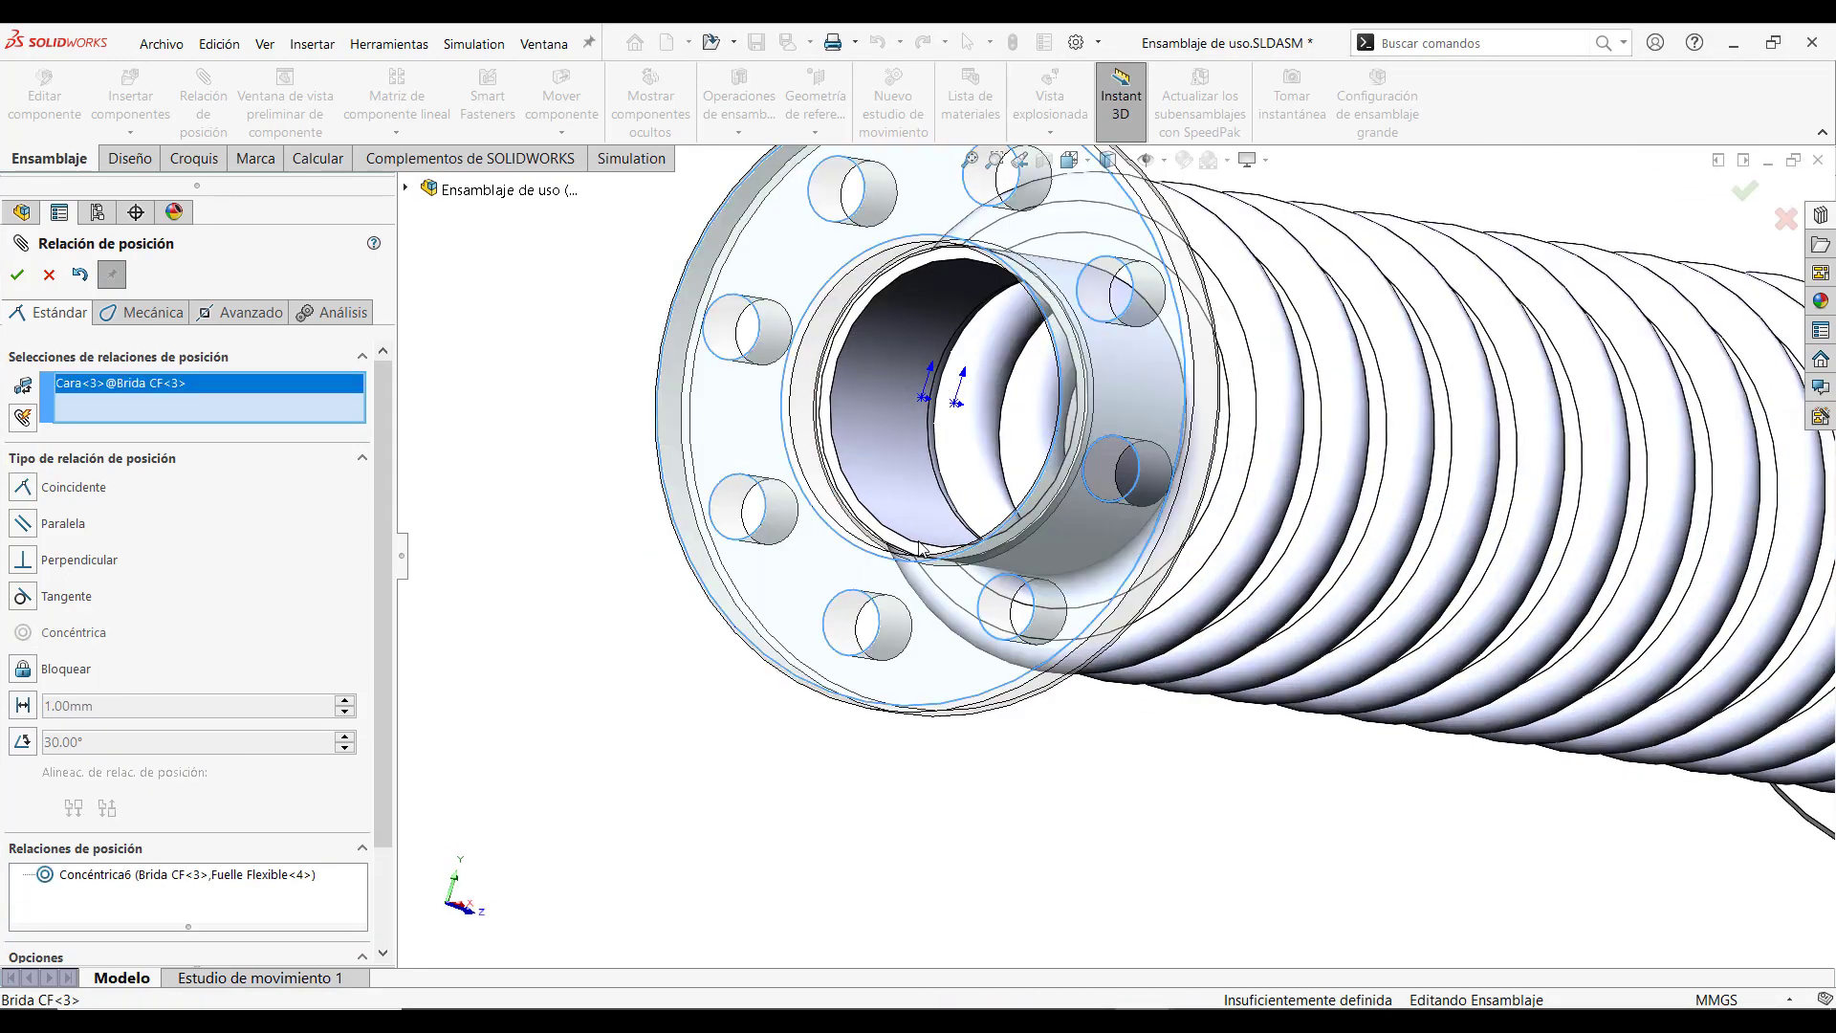
{"action": "scroll", "coordinate": [956, 564], "scroll_direction": "down", "scroll_amount": 3}
{"action": "left_click", "coordinate": [921, 550]}
{"action": "scroll", "coordinate": [920, 550], "scroll_direction": "down", "scroll_amount": 2}
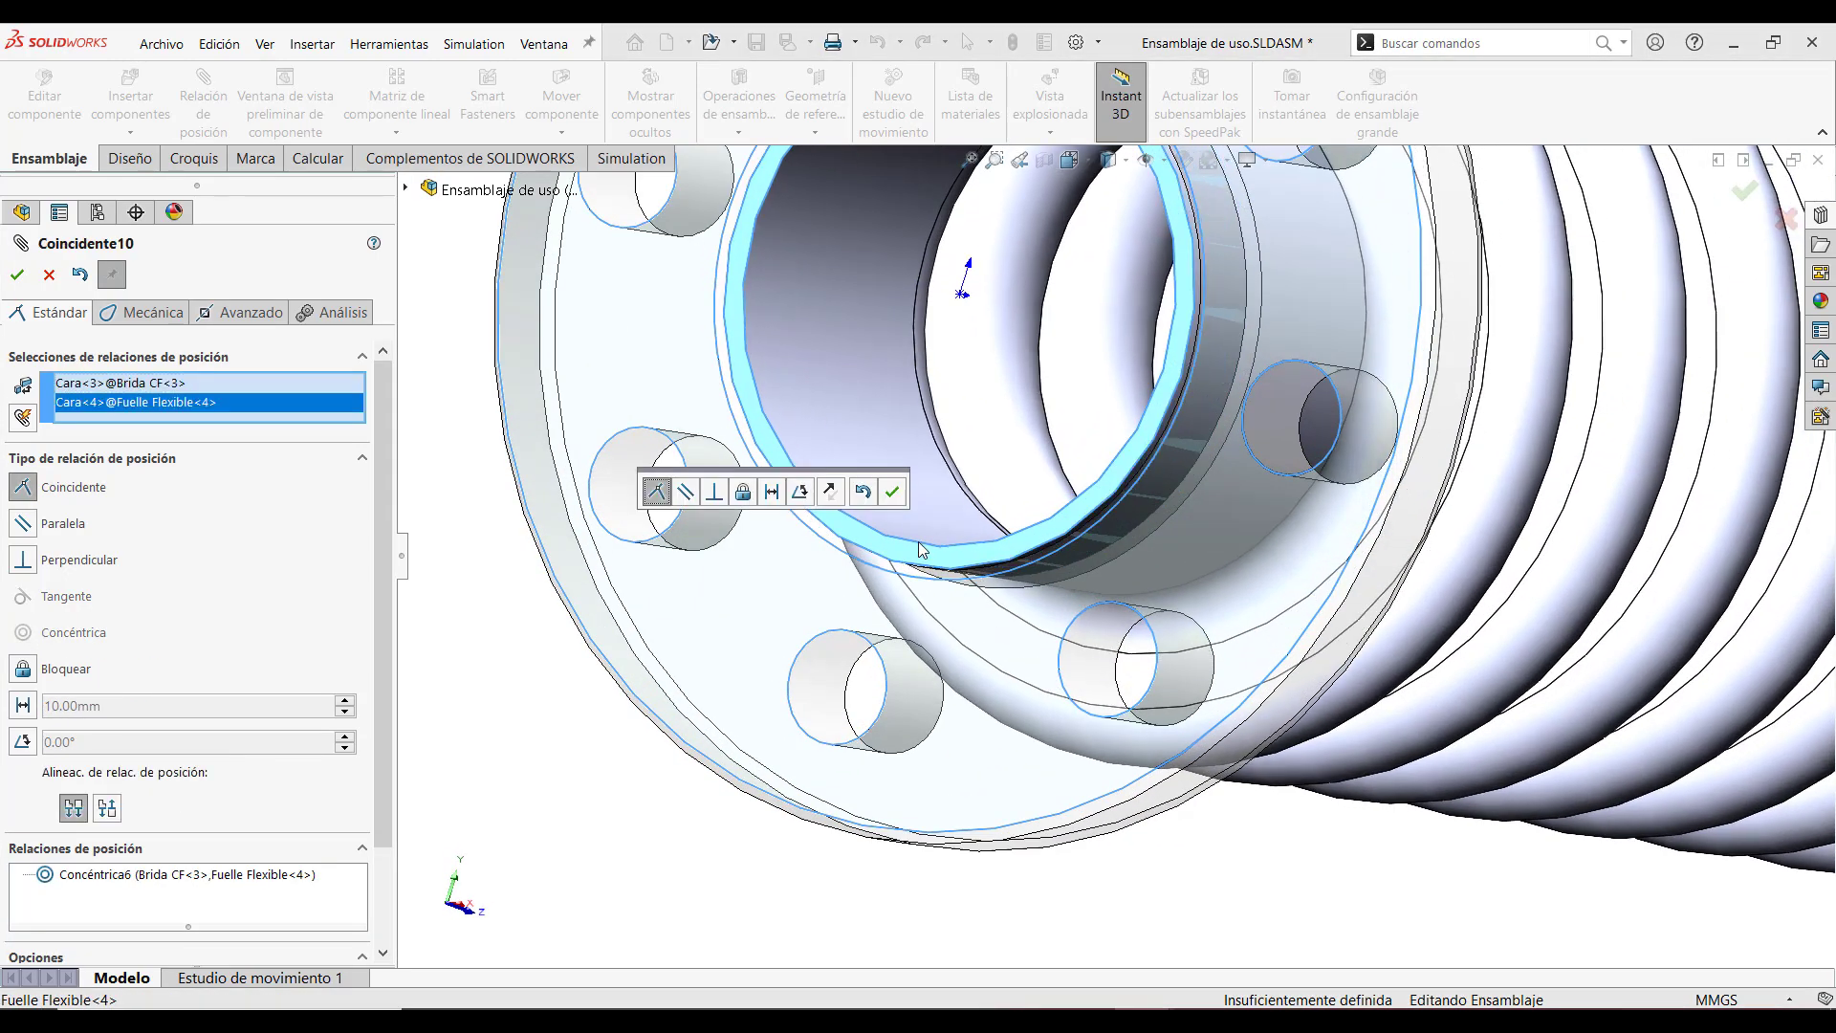
{"action": "left_click", "coordinate": [892, 492]}
{"action": "left_click", "coordinate": [17, 274]}
Make Fuelle Flexible<4> a flexible component, reassociating its in-context plane reference to the outer face of the opposite flange Brida CF<4>
{"action": "scroll", "coordinate": [1380, 889], "scroll_direction": "up", "scroll_amount": 8}
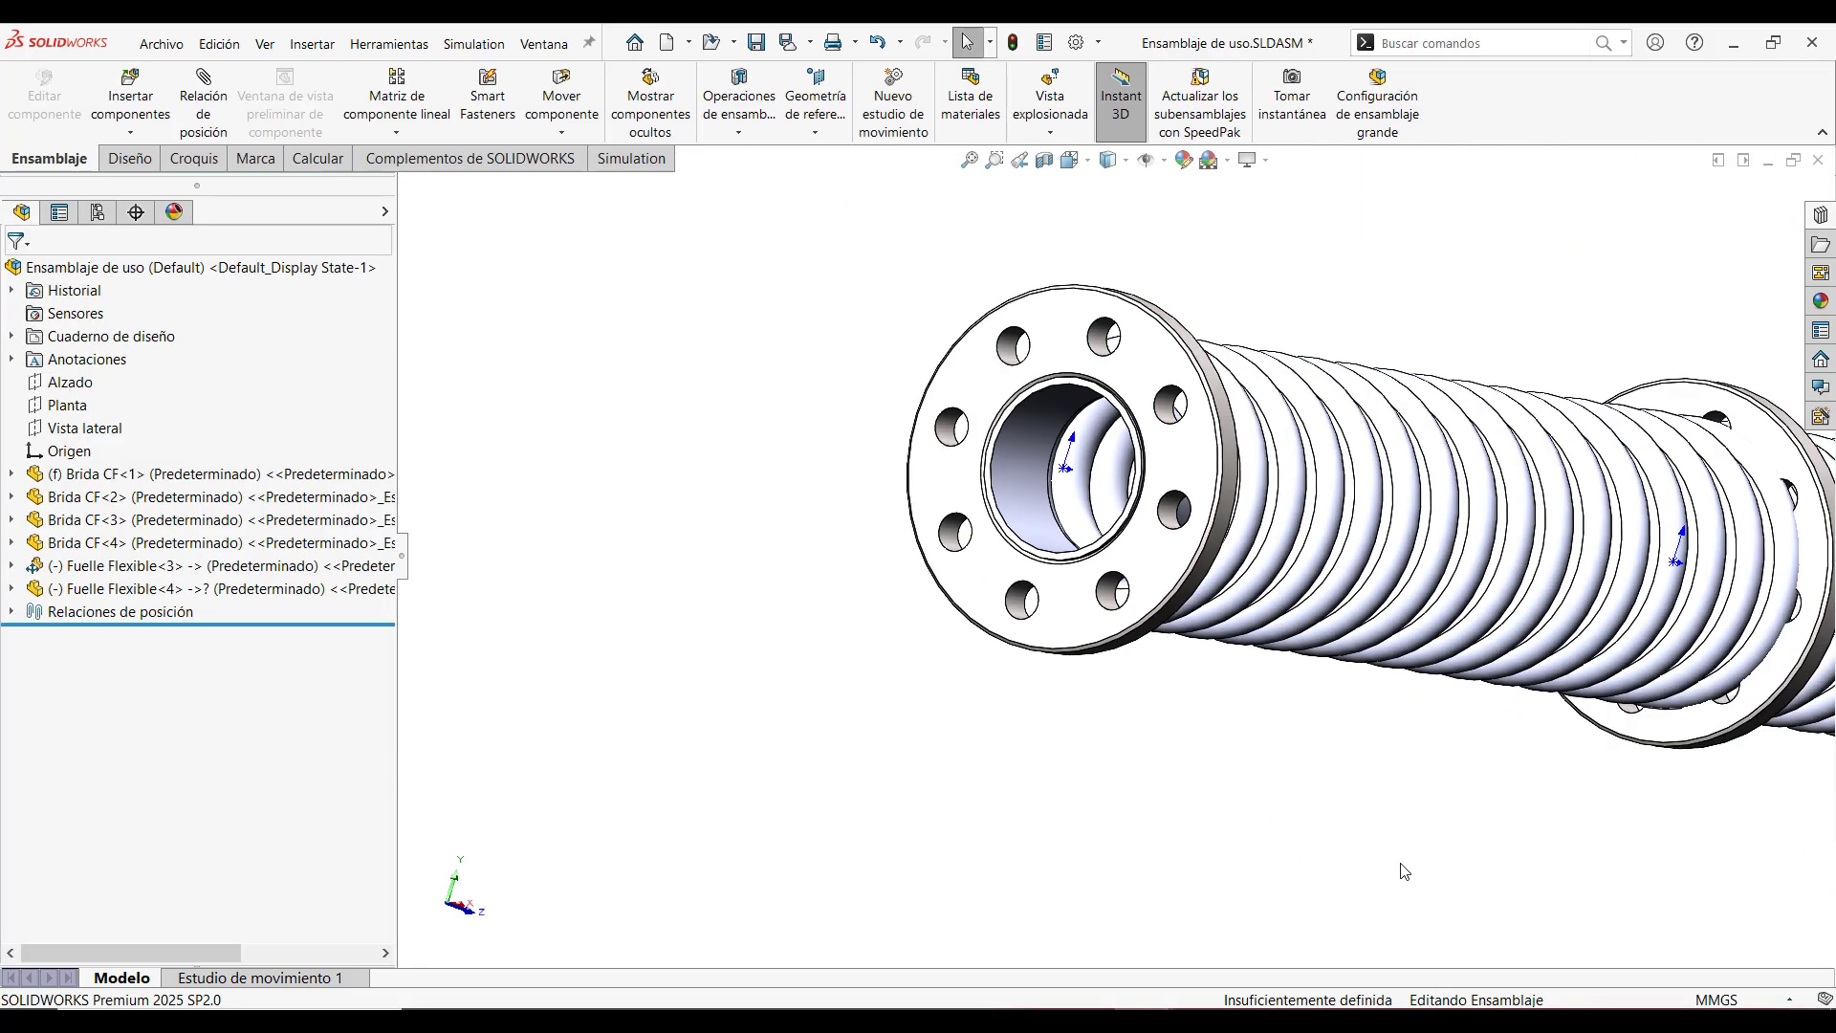
{"action": "middle_click_drag", "start_coordinate": [1396, 865], "coordinate": [1262, 786]}
{"action": "scroll", "coordinate": [1369, 613], "scroll_direction": "up", "scroll_amount": 3}
{"action": "scroll", "coordinate": [1559, 622], "scroll_direction": "down", "scroll_amount": 4}
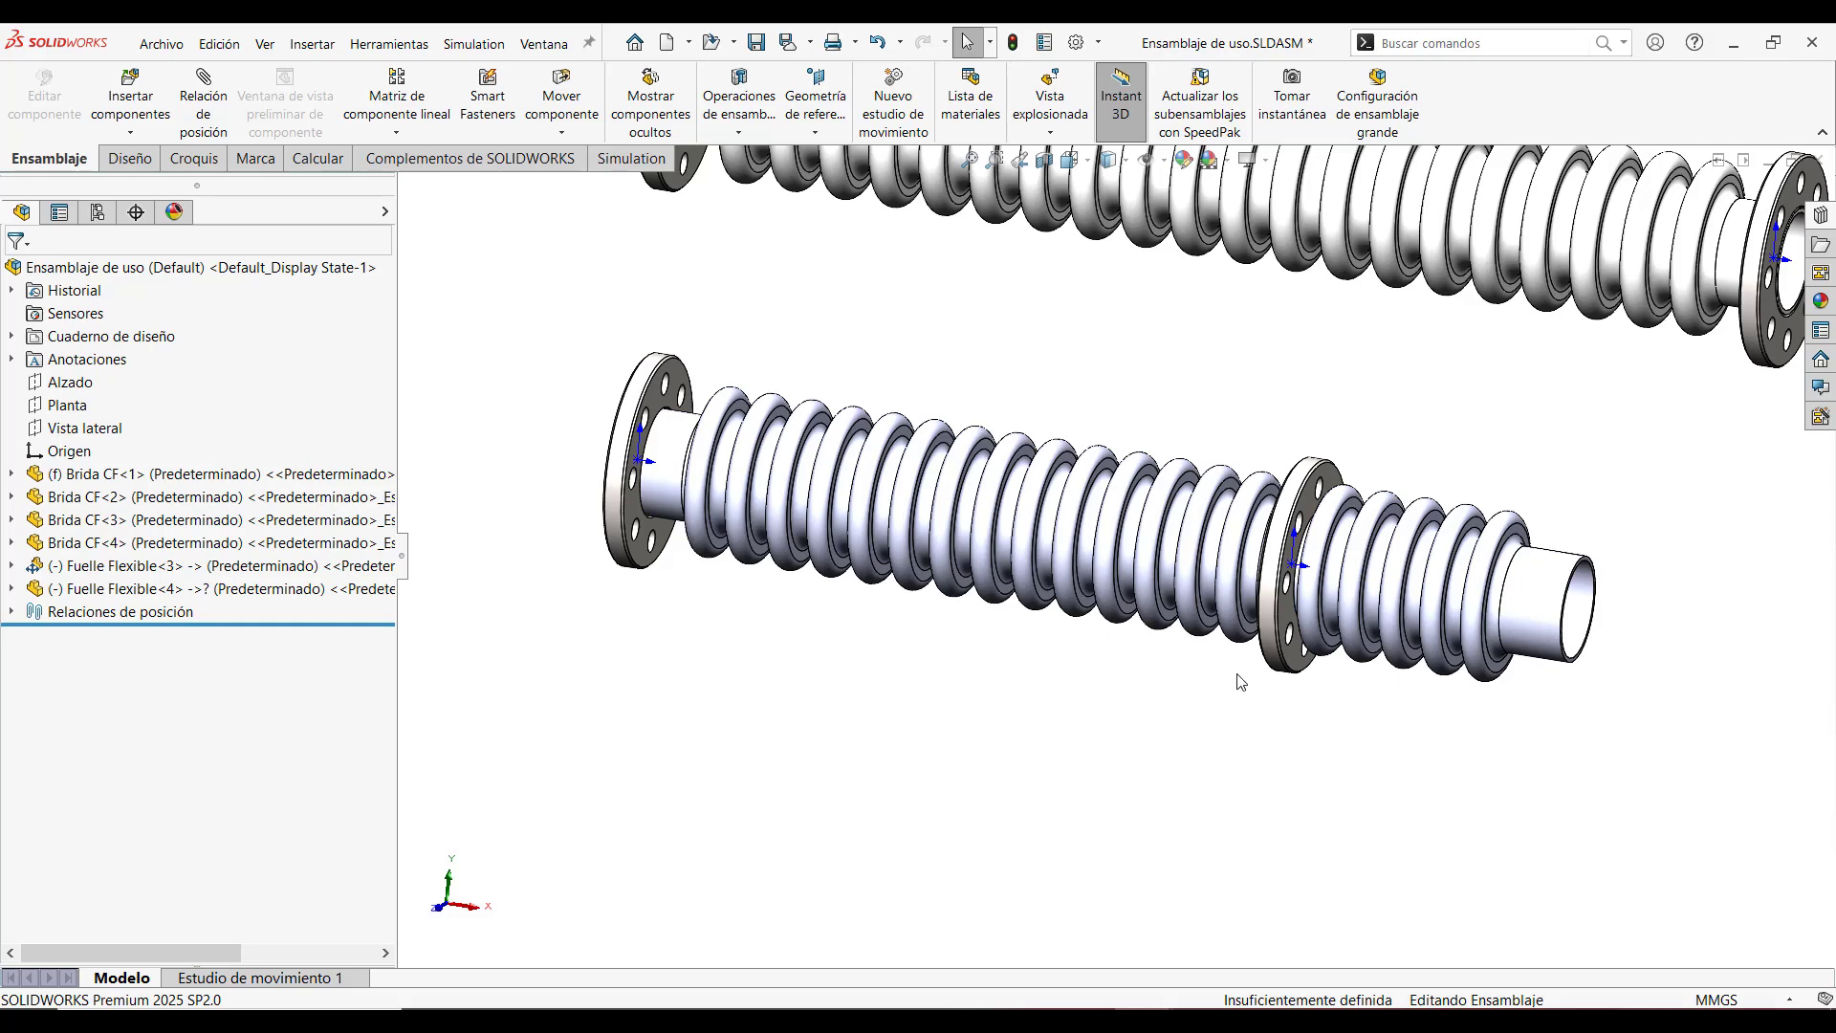
{"action": "scroll", "coordinate": [1196, 705], "scroll_direction": "up", "scroll_amount": 2}
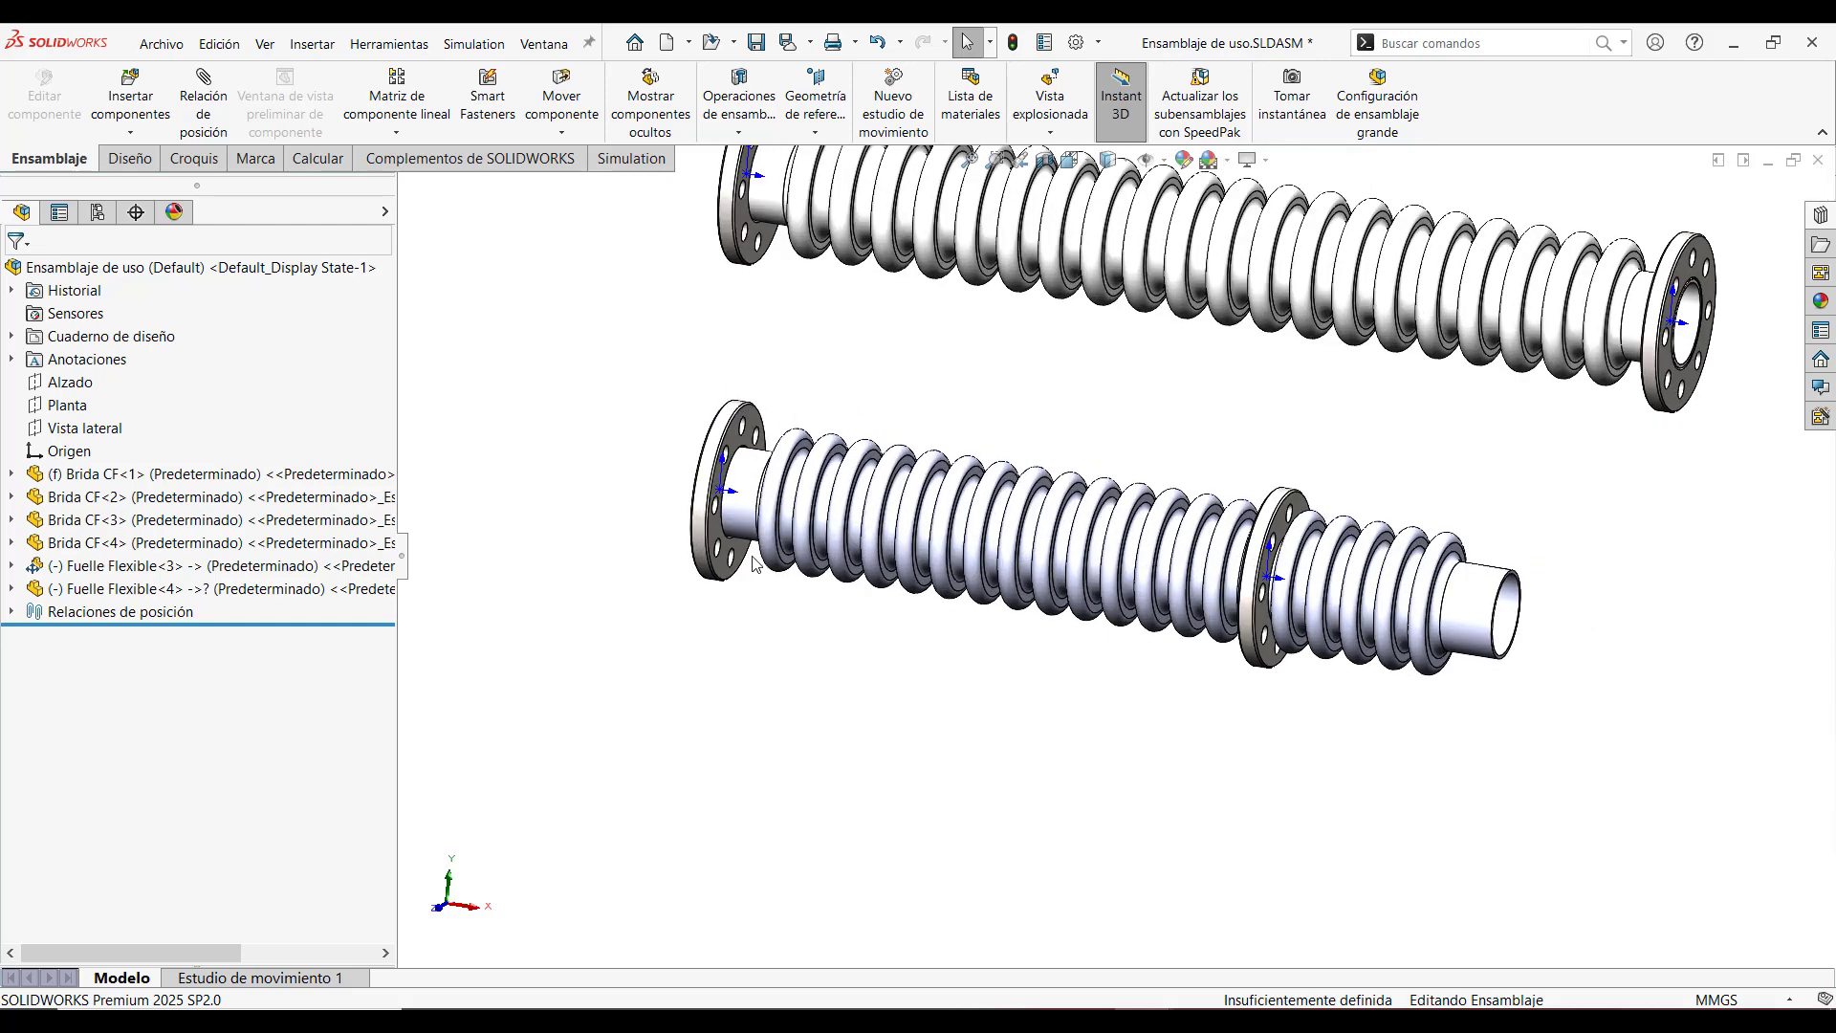
{"action": "right_click", "coordinate": [230, 595]}
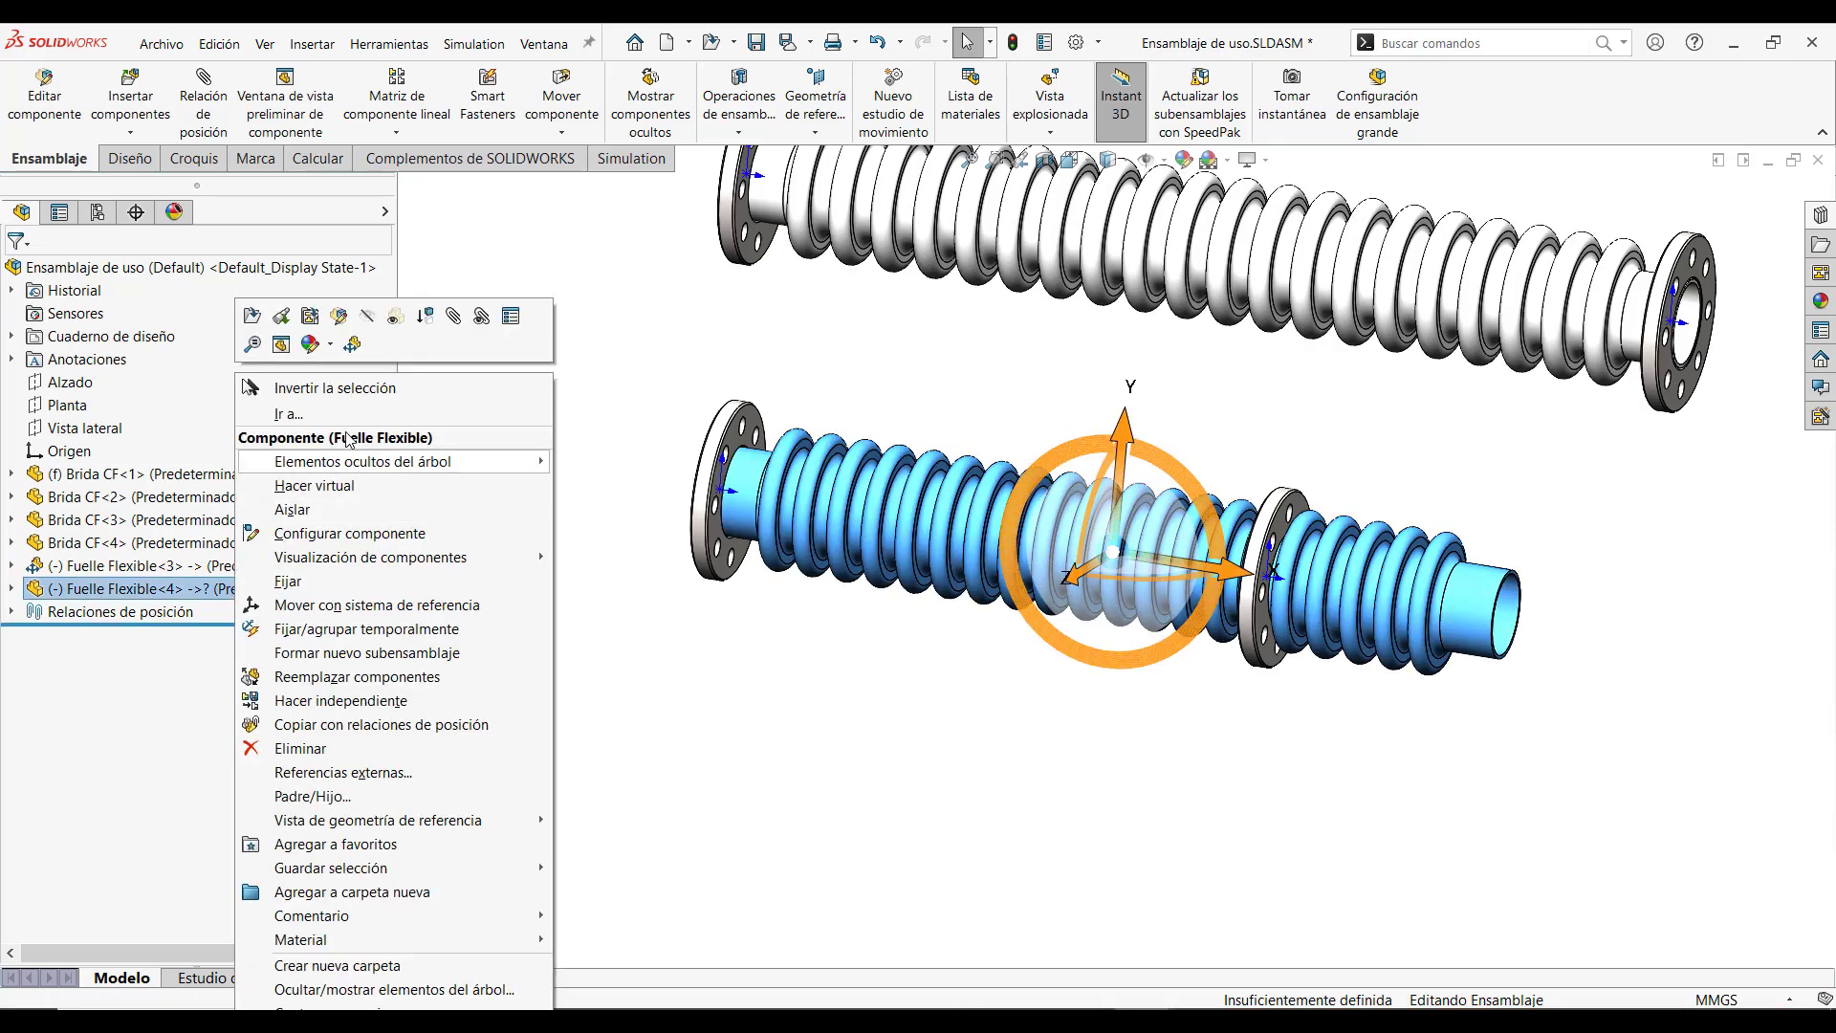
{"action": "left_click", "coordinate": [353, 344]}
{"action": "scroll", "coordinate": [1262, 660], "scroll_direction": "down", "scroll_amount": 3}
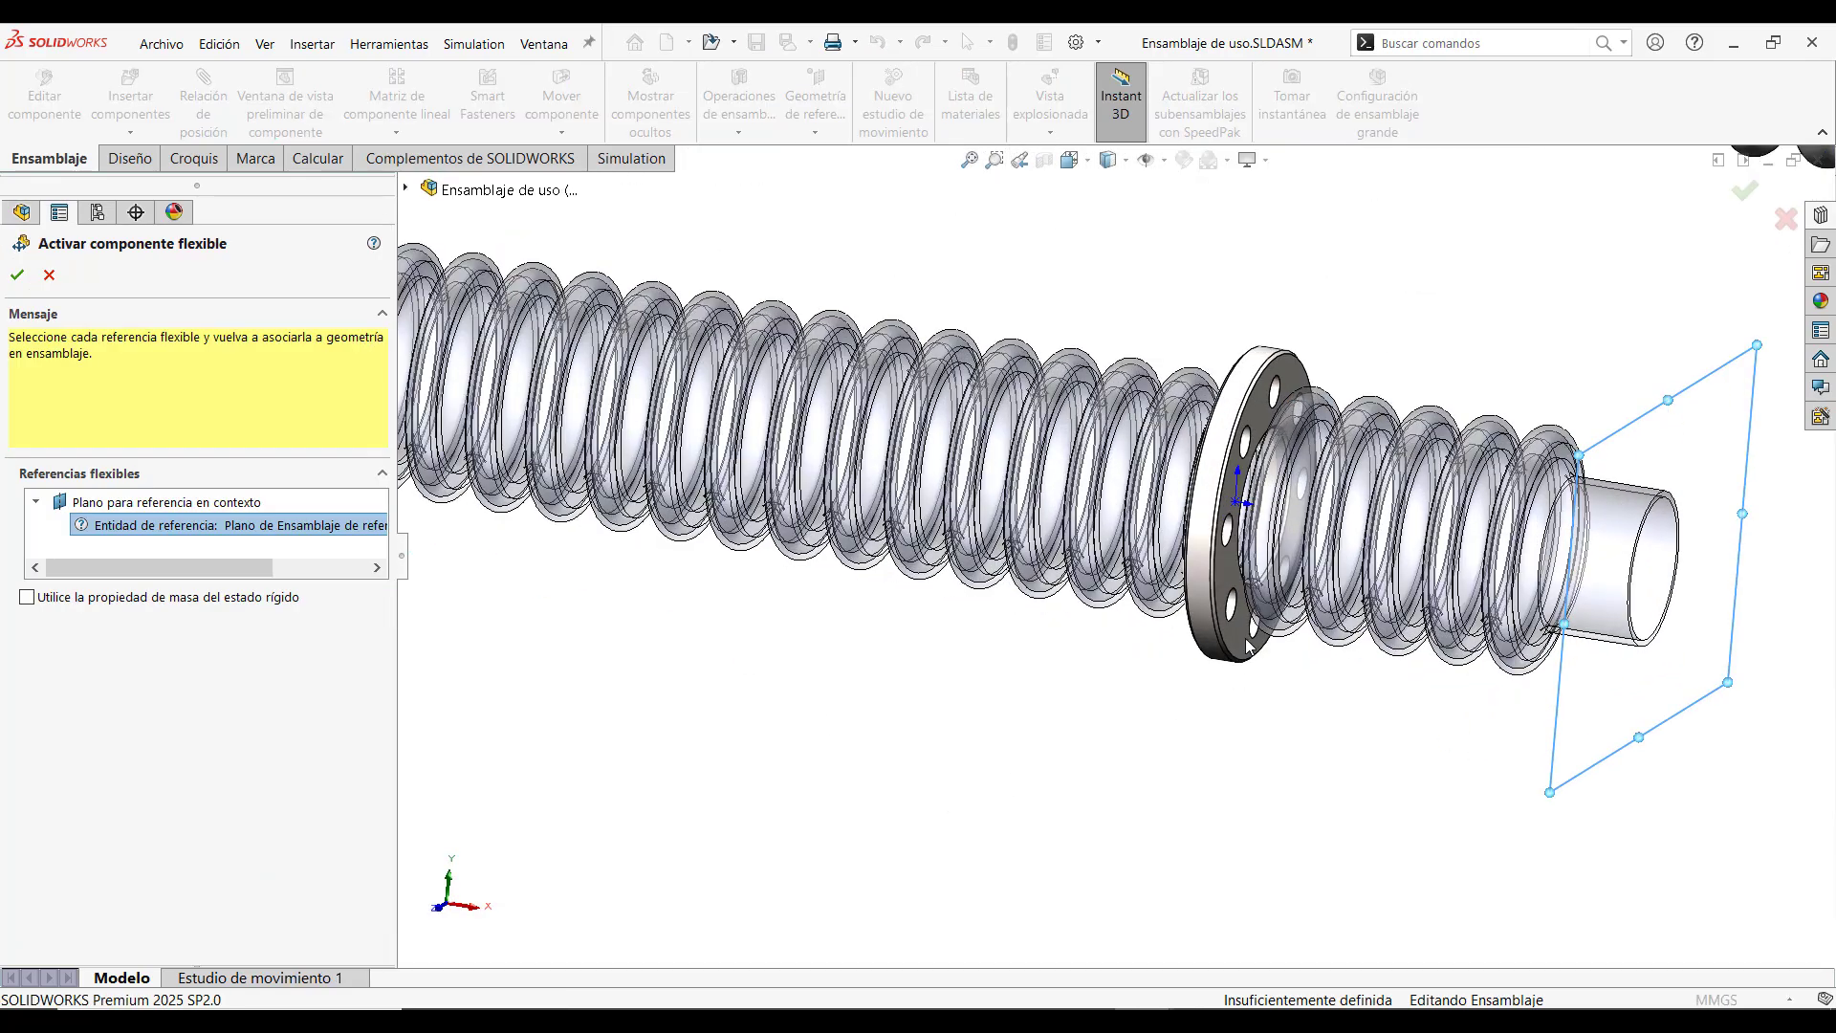
{"action": "left_click", "coordinate": [1236, 629]}
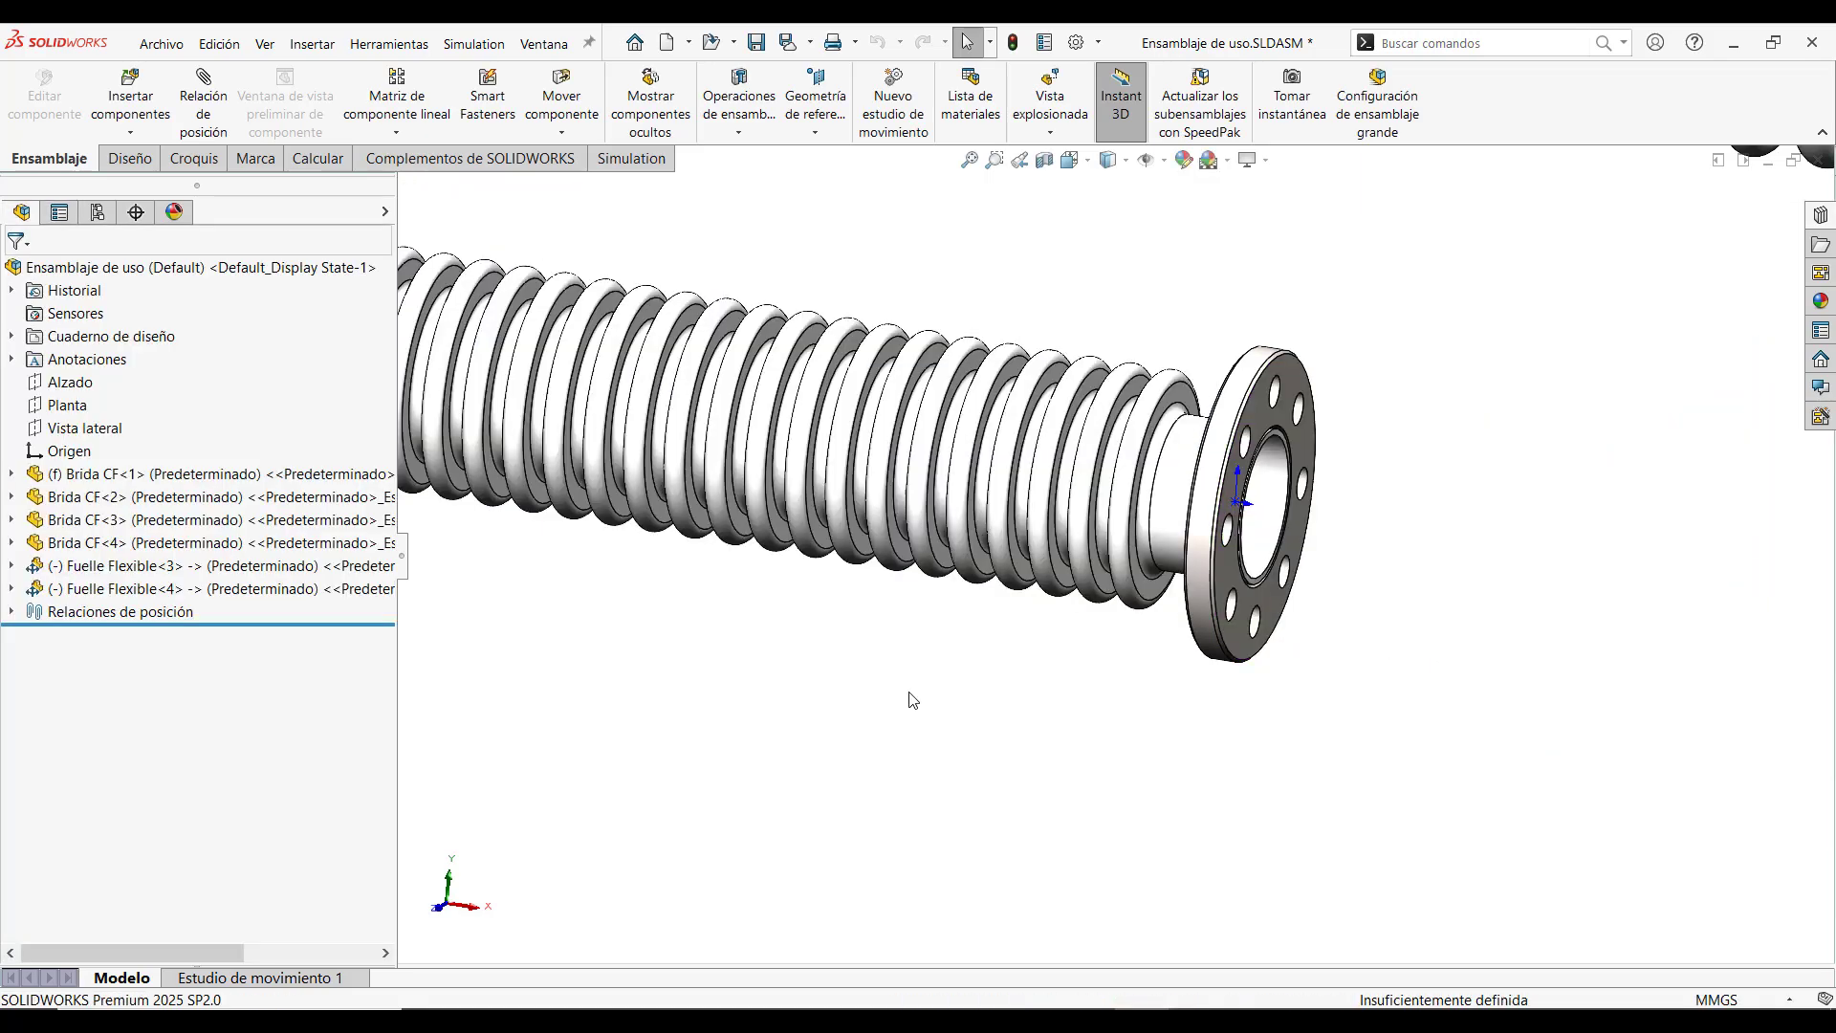
{"action": "scroll", "coordinate": [927, 709], "scroll_direction": "up", "scroll_amount": 4}
{"action": "scroll", "coordinate": [775, 468], "scroll_direction": "down", "scroll_amount": 2}
{"action": "middle_click", "coordinate": [907, 471]}
{"action": "middle_click_drag", "start_coordinate": [906, 472], "coordinate": [925, 477]}
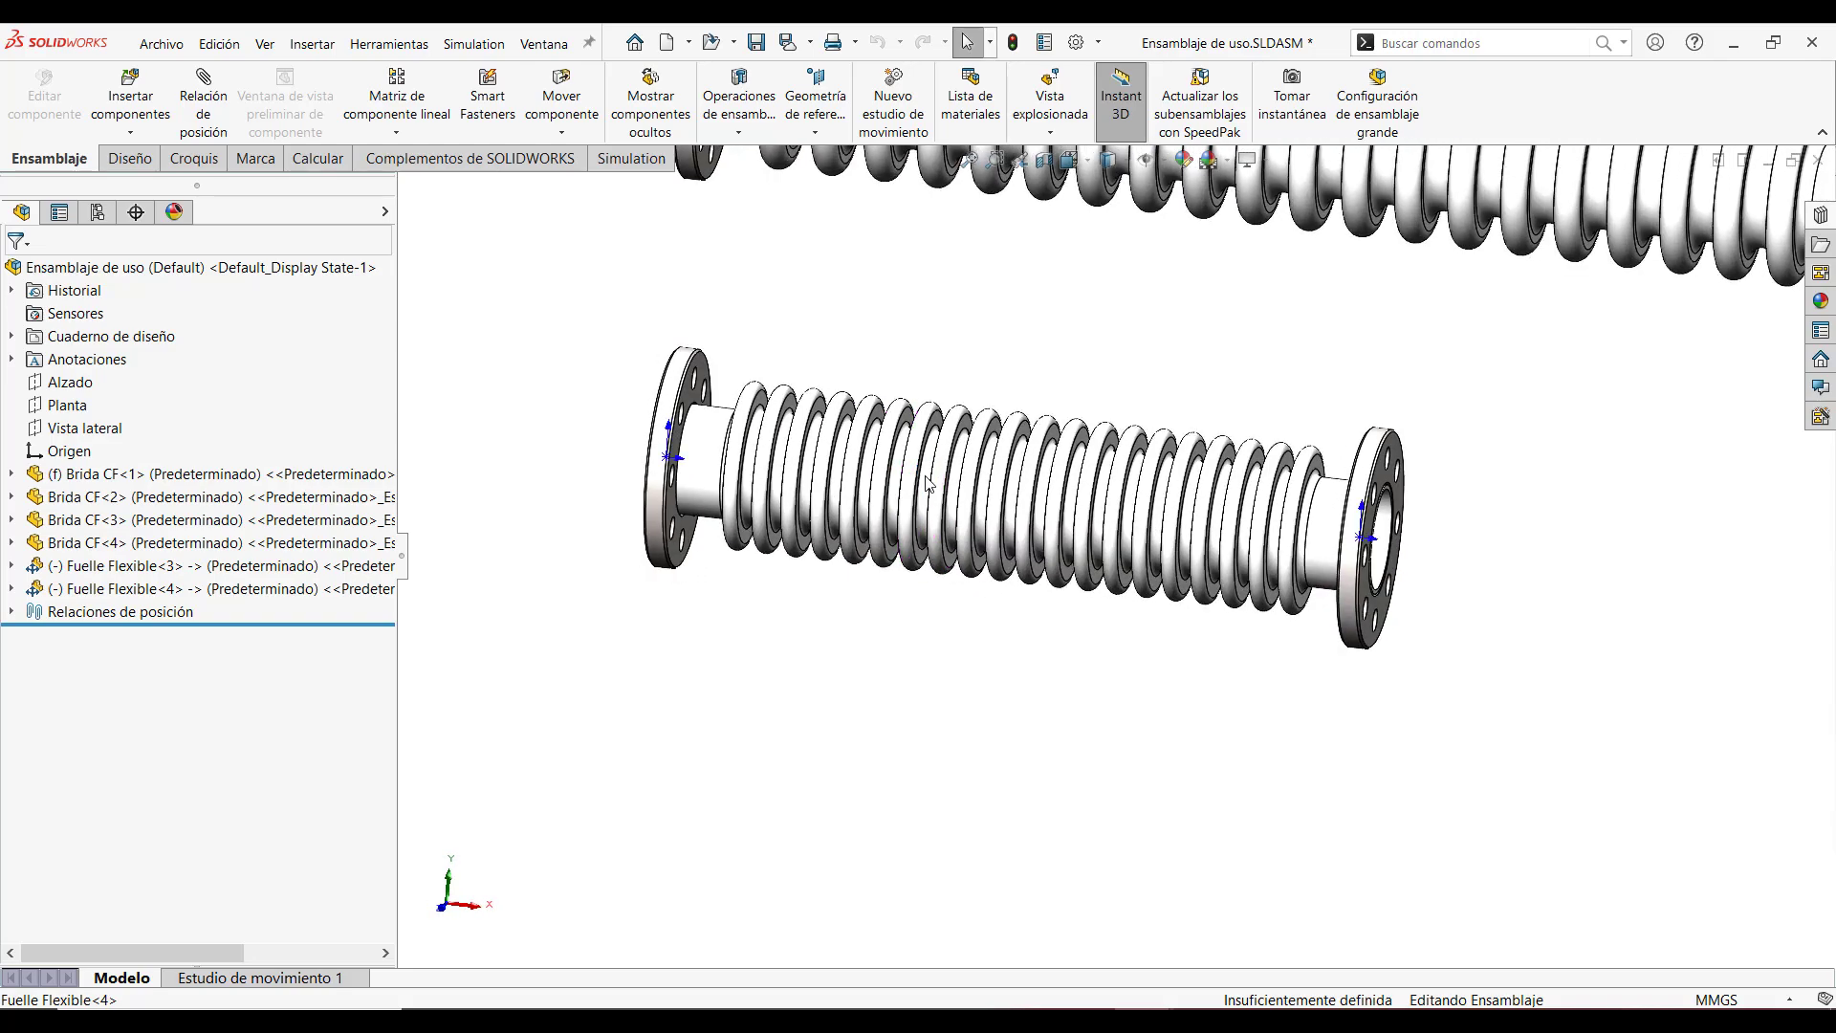
{"action": "scroll", "coordinate": [926, 479], "scroll_direction": "up", "scroll_amount": 3}
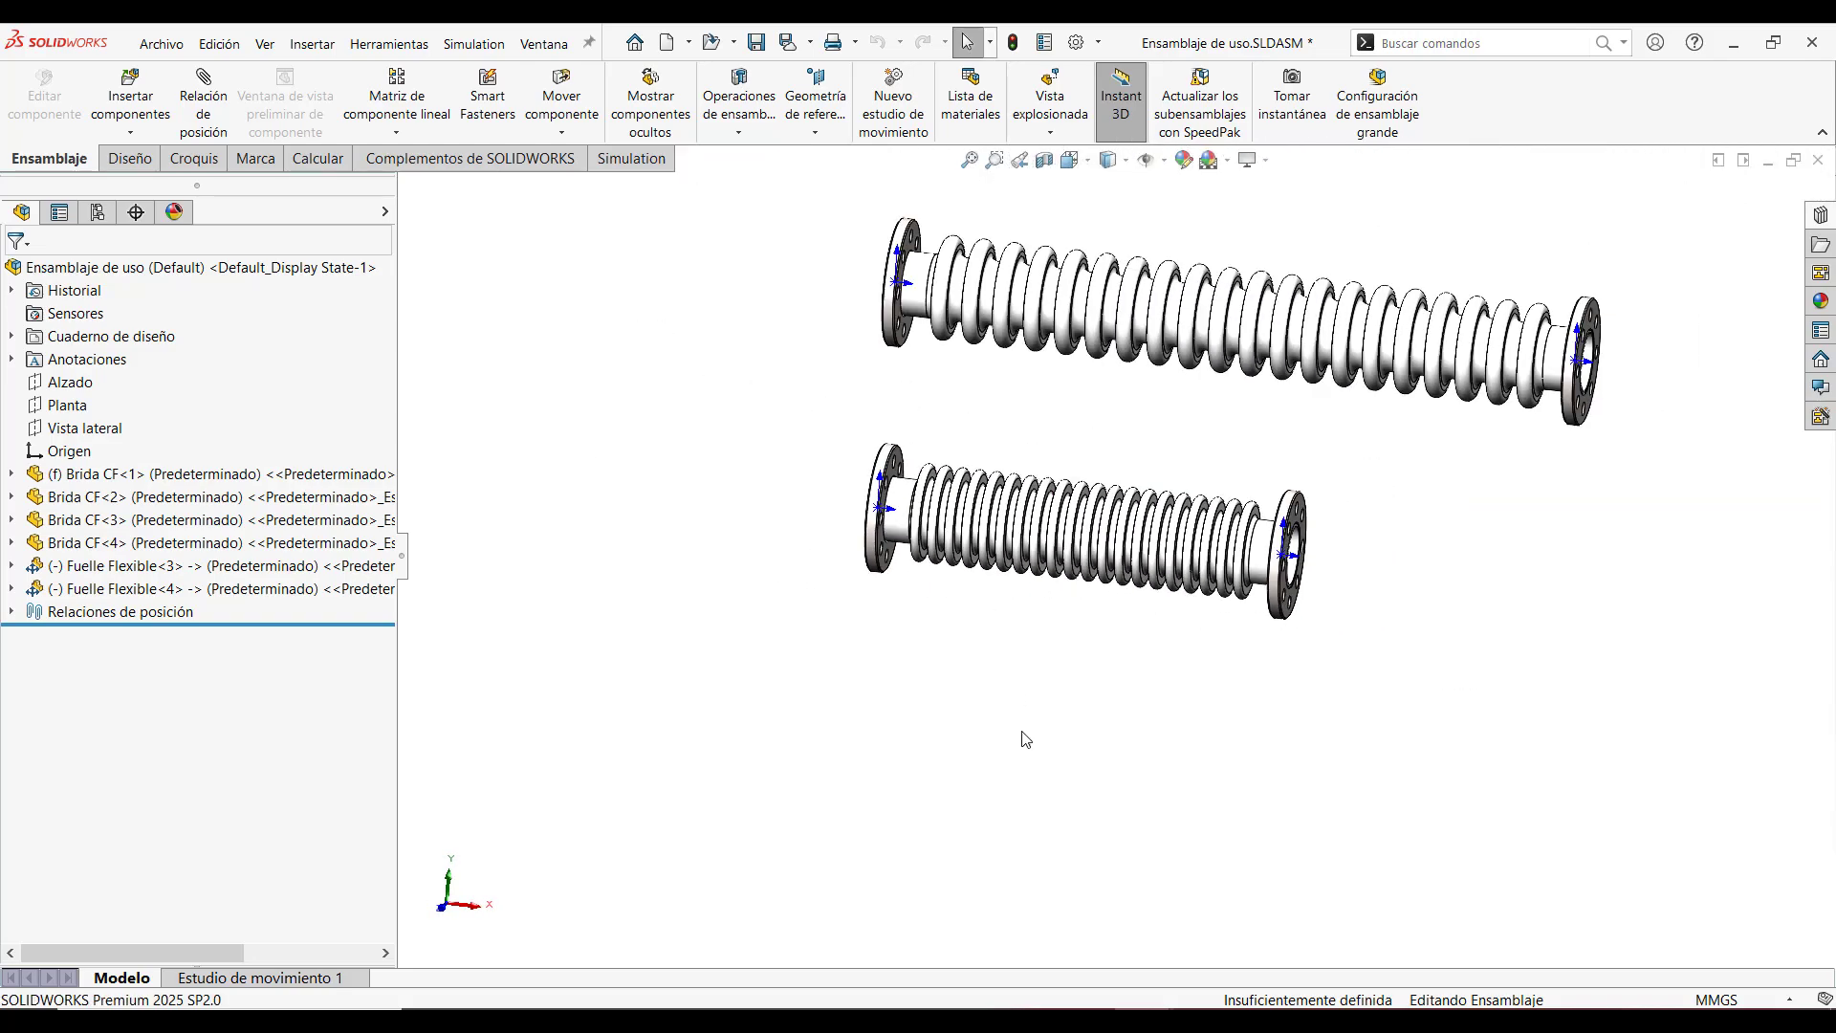
{"action": "key", "text": "ctrl+7"}
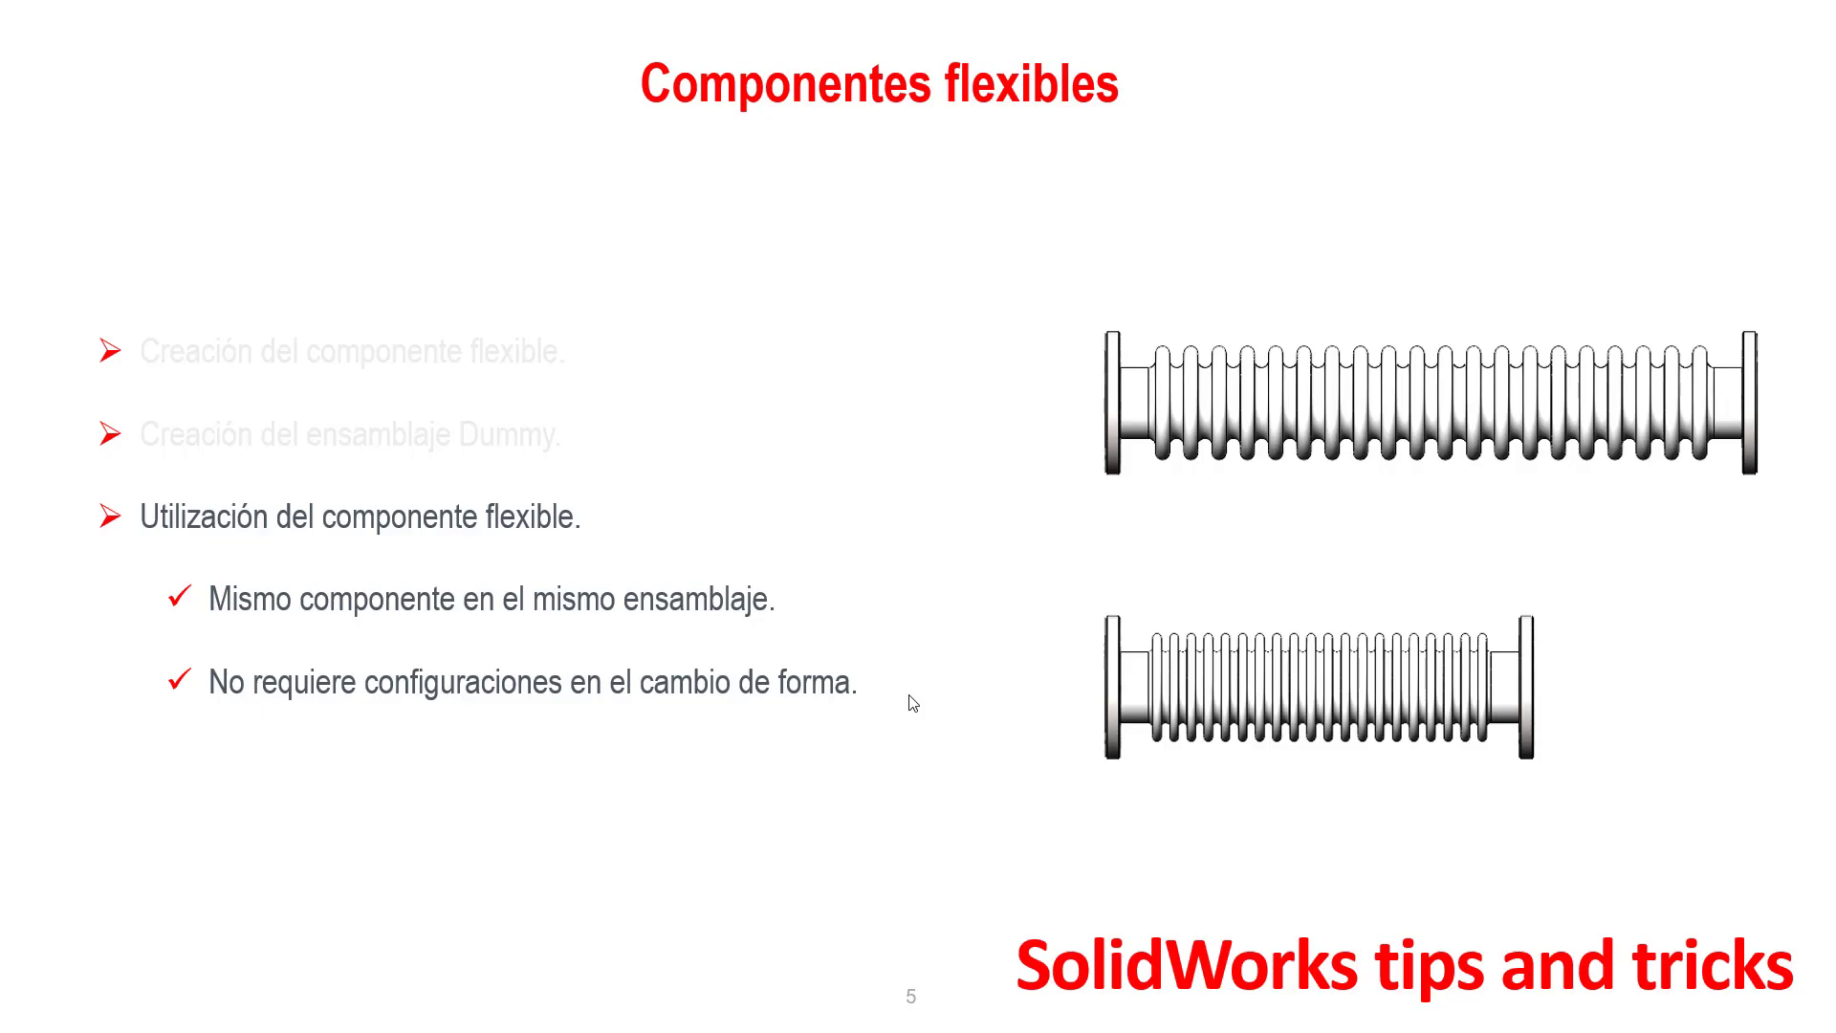
{"action": "left_click", "coordinate": [913, 703]}
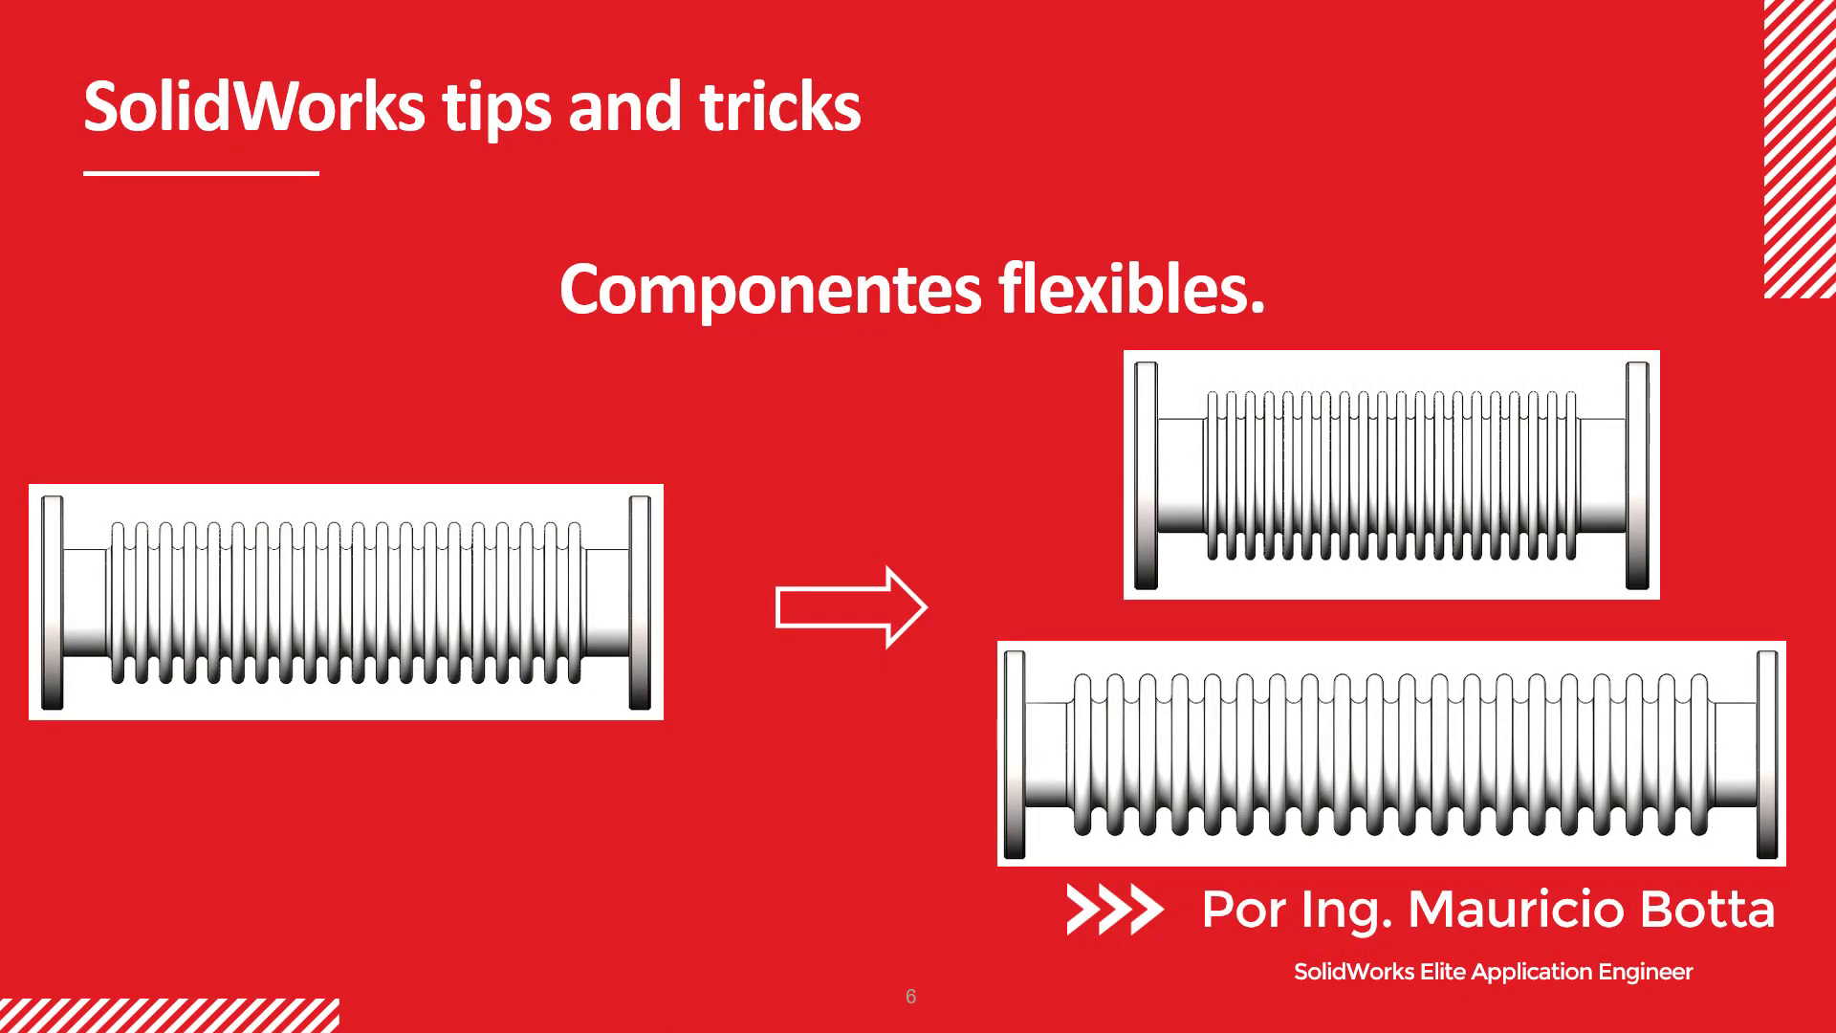